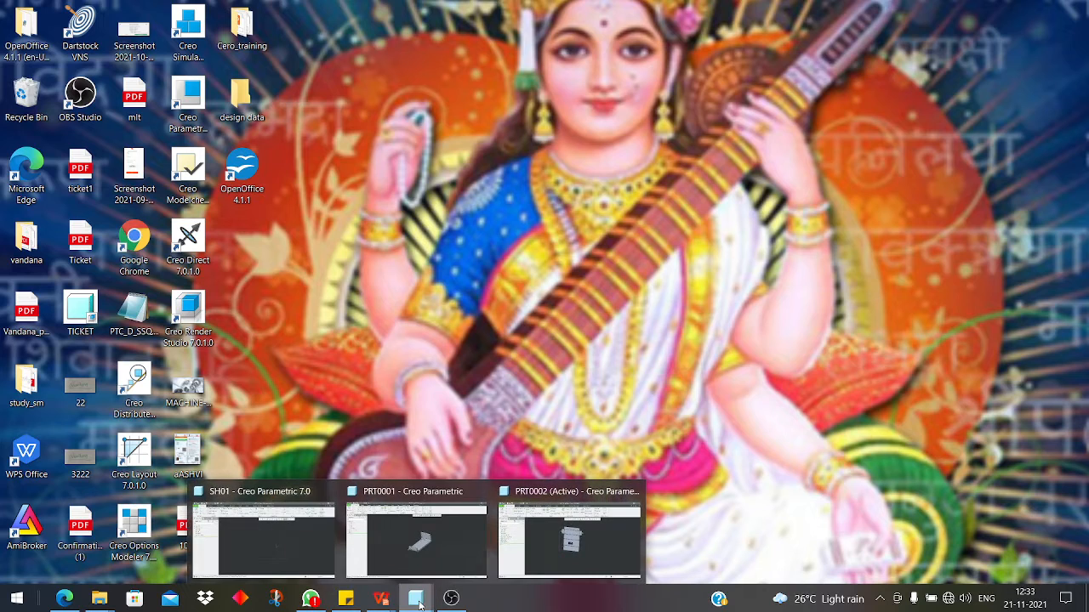
# - Switch to the SH01 window in Creo Parametric and close the SH01 and PRT0002 parts
pyautogui.click(265, 555)
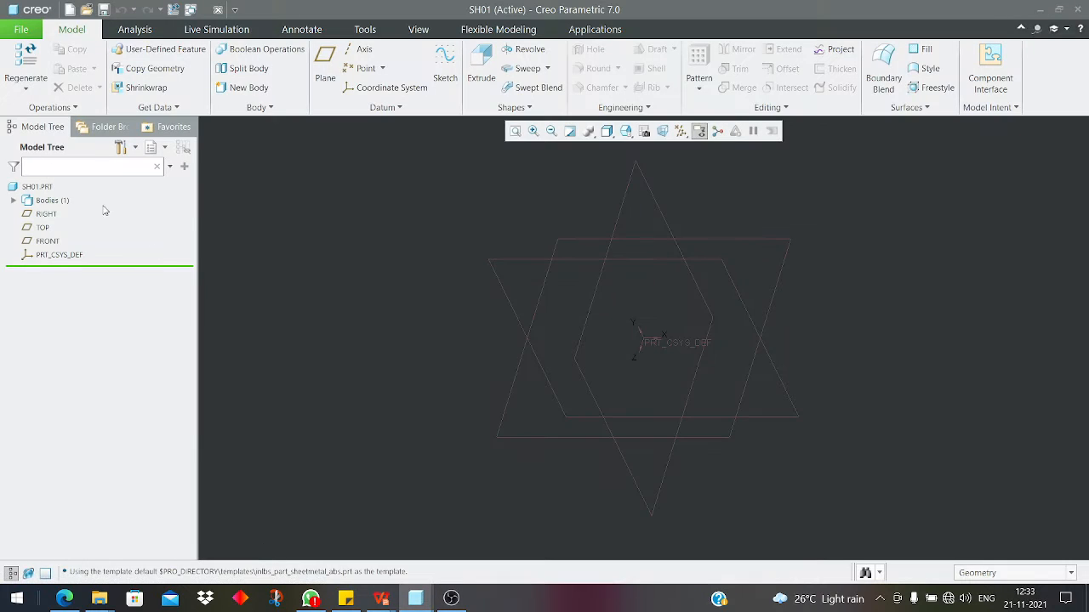
pyautogui.click(21, 29)
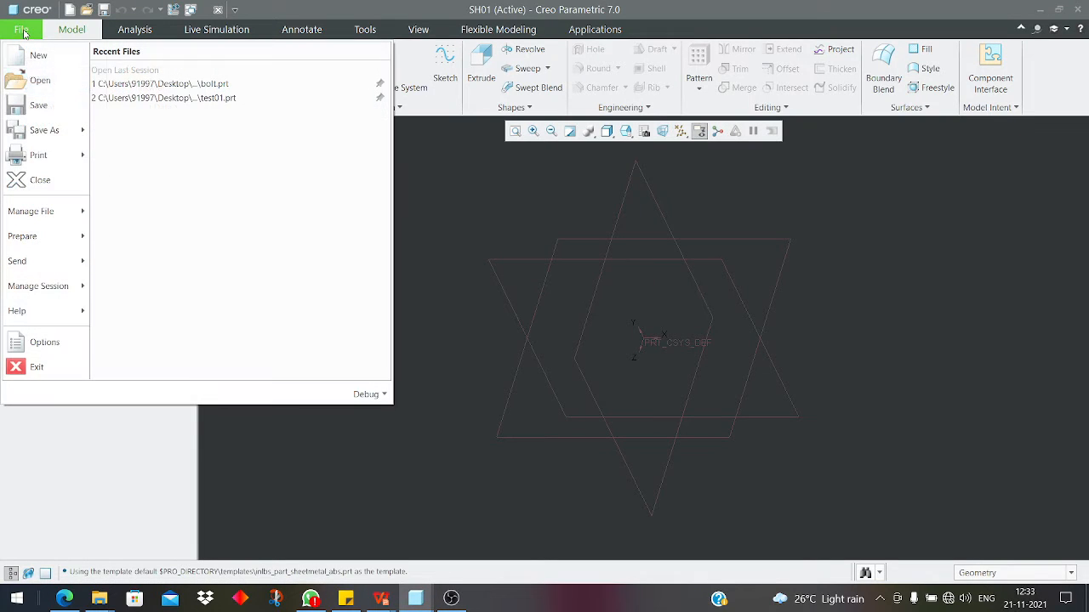
pyautogui.click(38, 179)
pyautogui.click(22, 30)
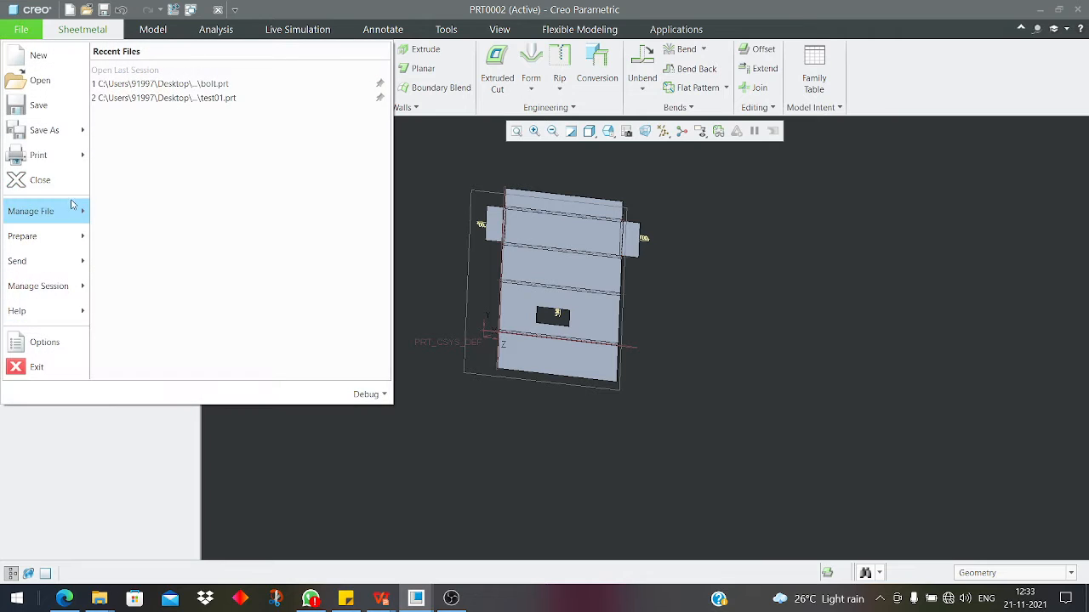
pyautogui.click(38, 179)
pyautogui.click(22, 29)
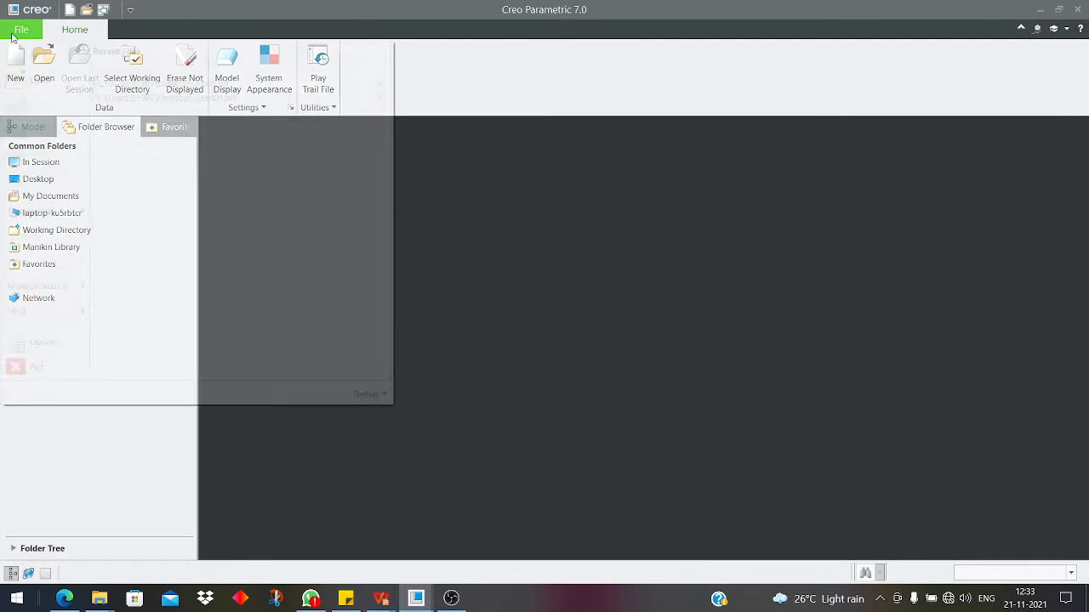
pyautogui.click(503, 233)
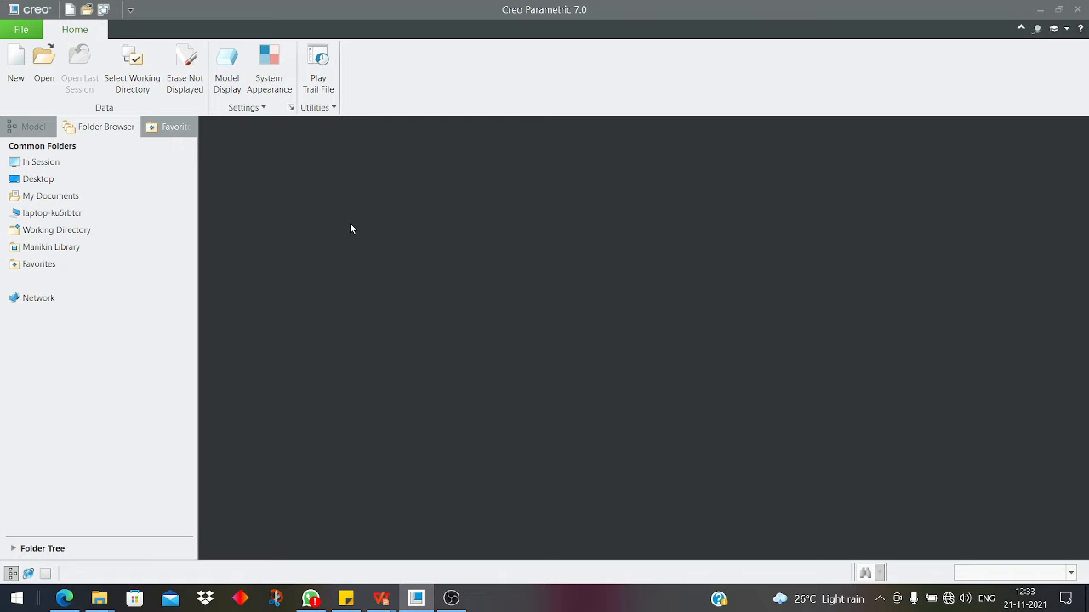
# - Create a new sheetmetal part named shm001 using the default template
pyautogui.click(18, 85)
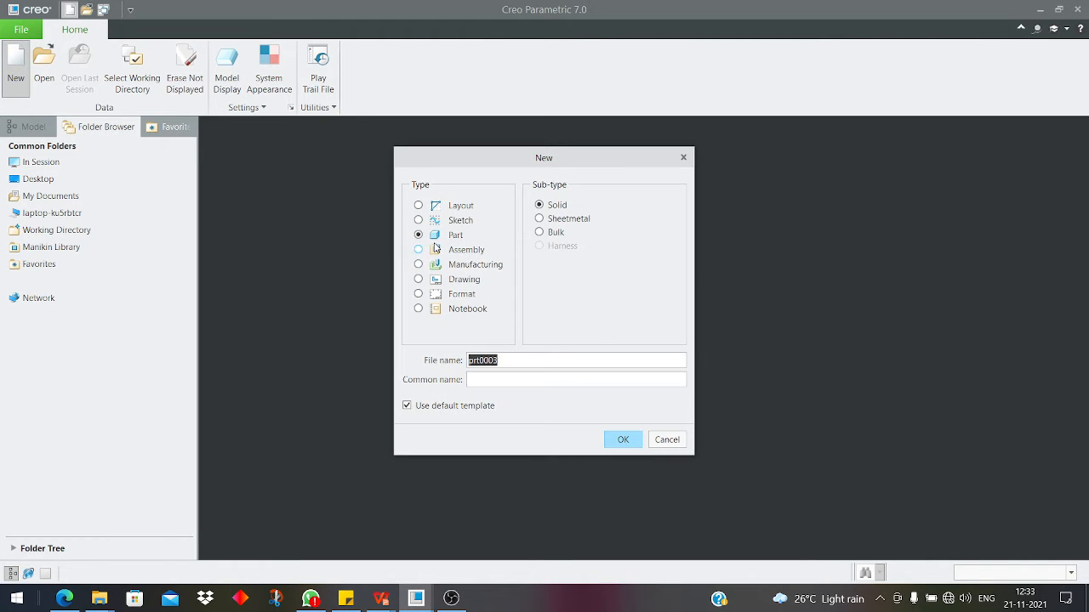
pyautogui.click(540, 219)
pyautogui.moveTo(501, 362); pyautogui.dragTo(449, 360)
pyautogui.write('shm001')
pyautogui.click(627, 444)
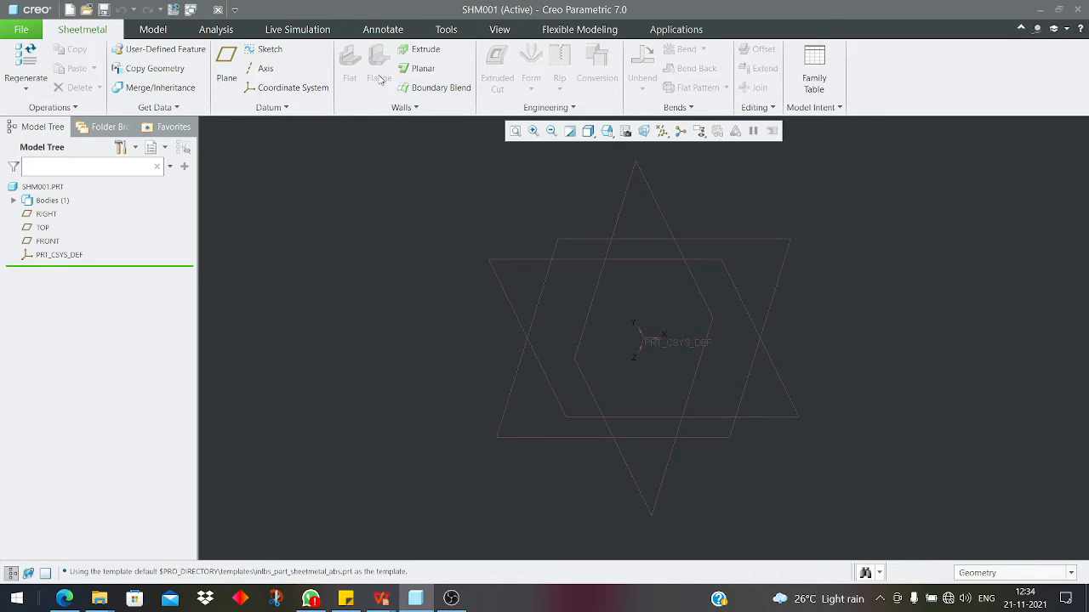
# - Start a Planar first wall with a sketch on the FRONT plane, oriented parallel to the screen
pyautogui.click(428, 75)
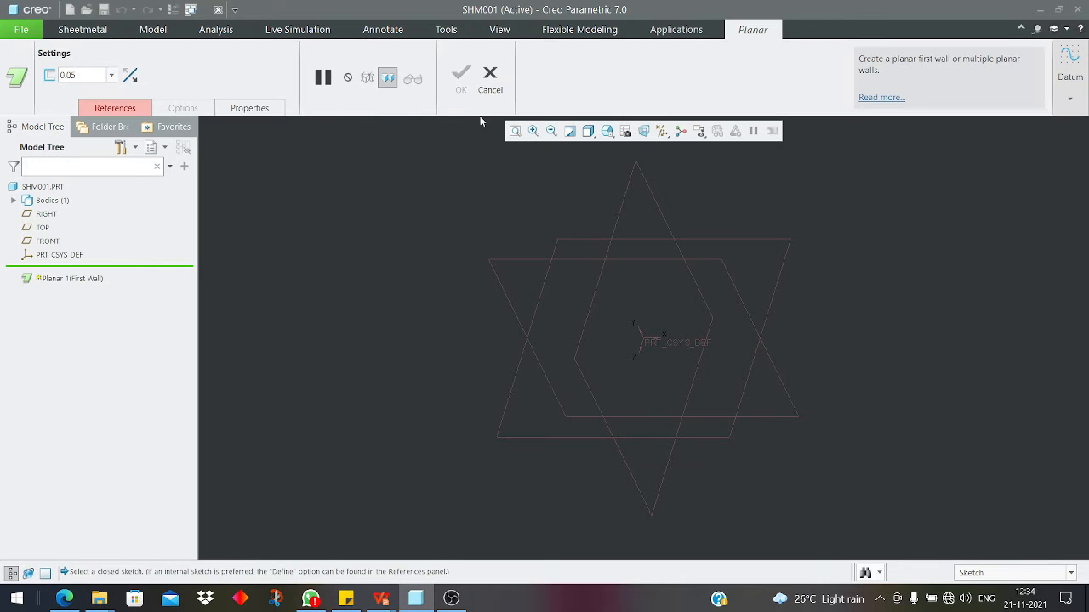
pyautogui.click(731, 283)
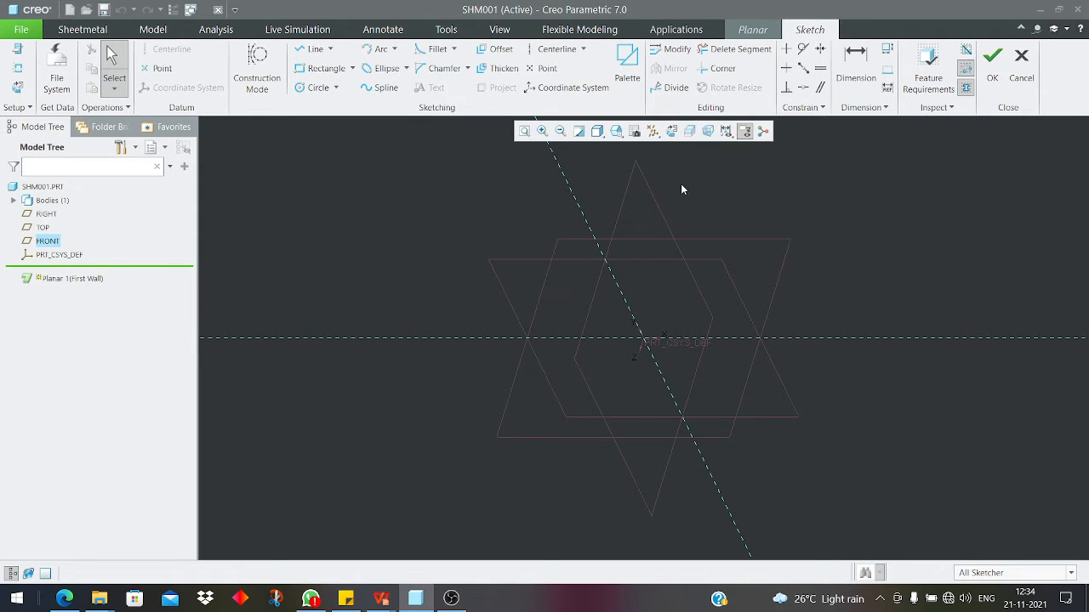
pyautogui.click(672, 133)
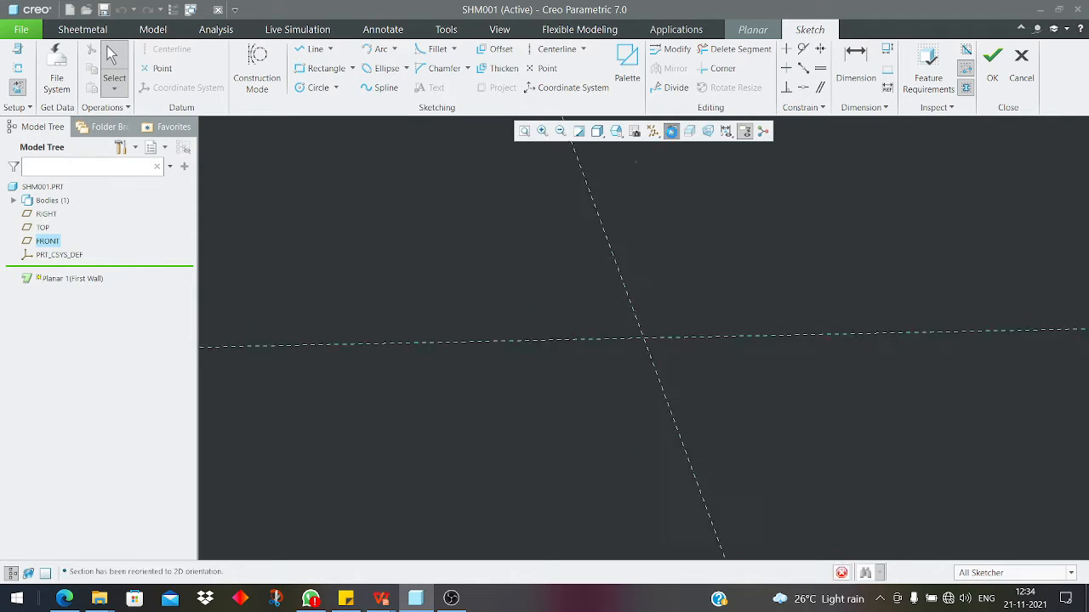
pyautogui.scroll(-2, 567, 389)
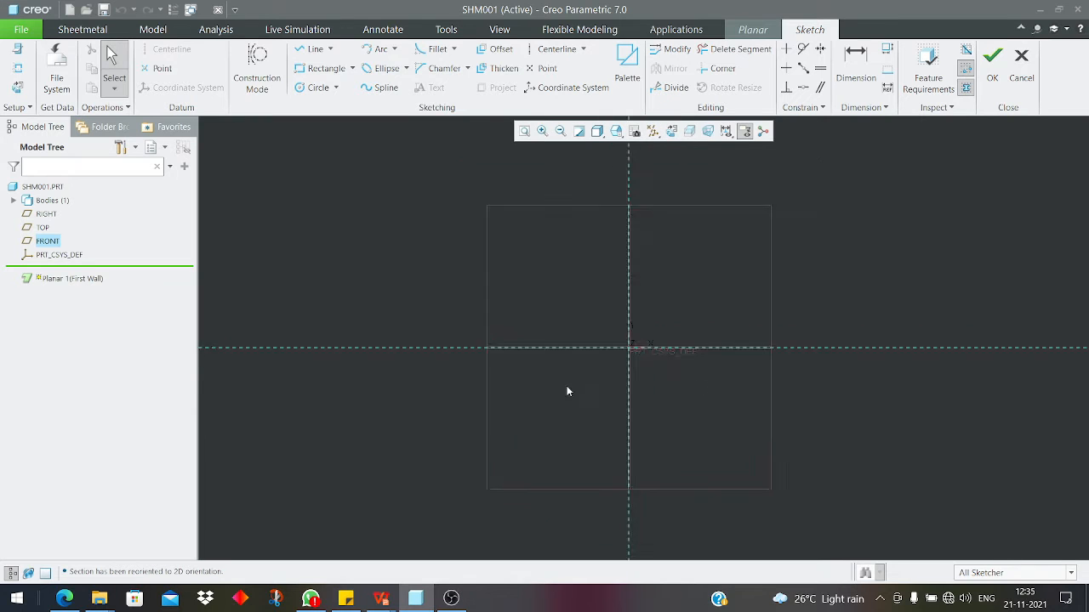
pyautogui.scroll(2, 700, 333)
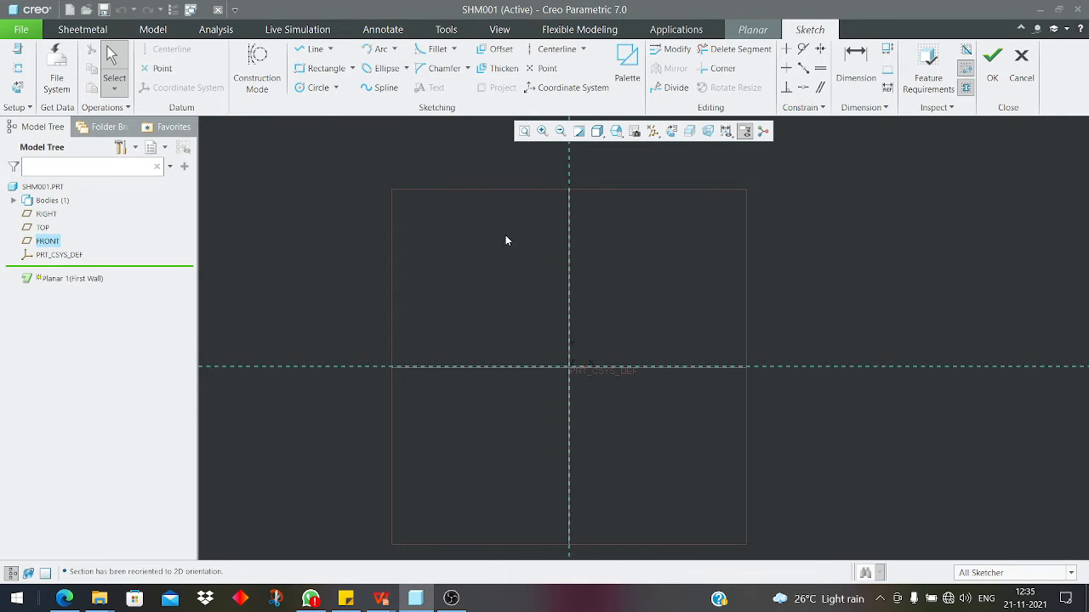
# - Sketch a corner rectangle about 24.3 wide and 9.3 high, starting at the origin and extending into the upper-right quadrant
pyautogui.click(352, 68)
pyautogui.click(302, 85)
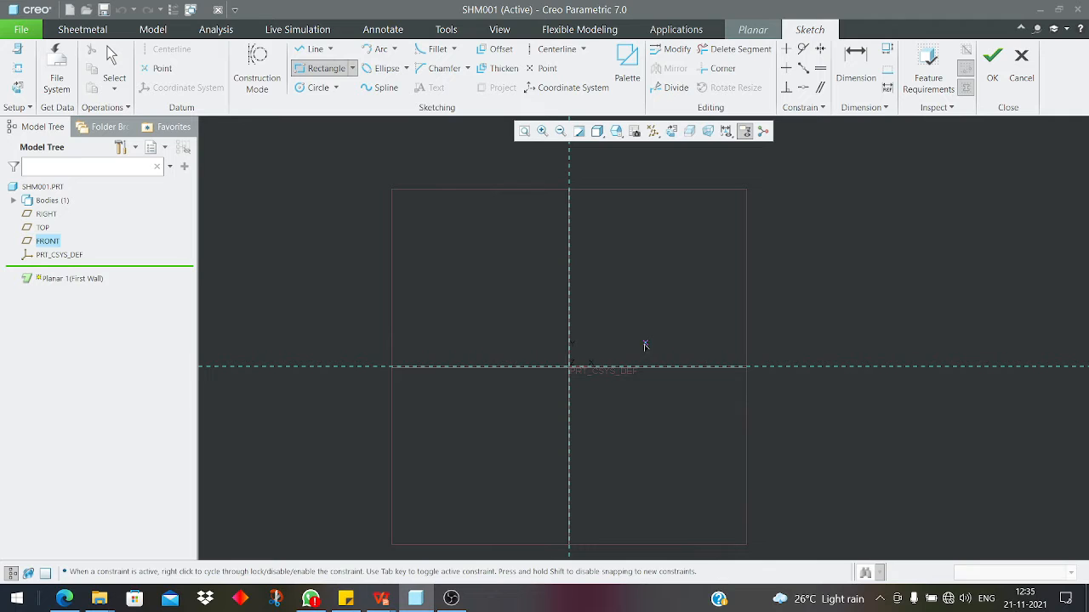
pyautogui.click(569, 366)
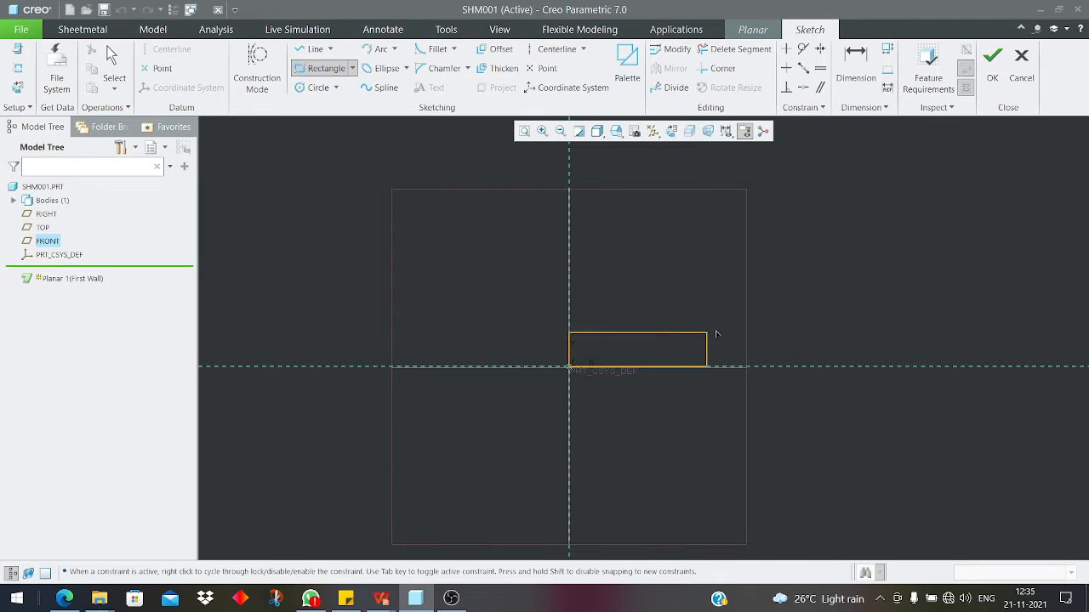
pyautogui.click(908, 237)
pyautogui.middleClick(931, 245)
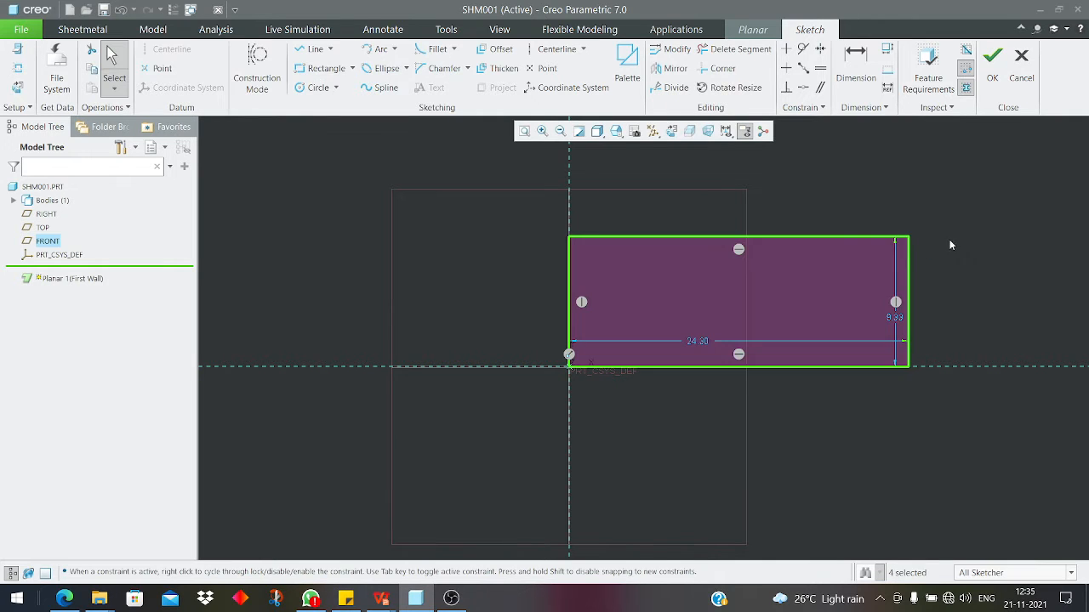
# - Set the rectangle's horizontal dimension to 500
pyautogui.doubleClick(695, 343)
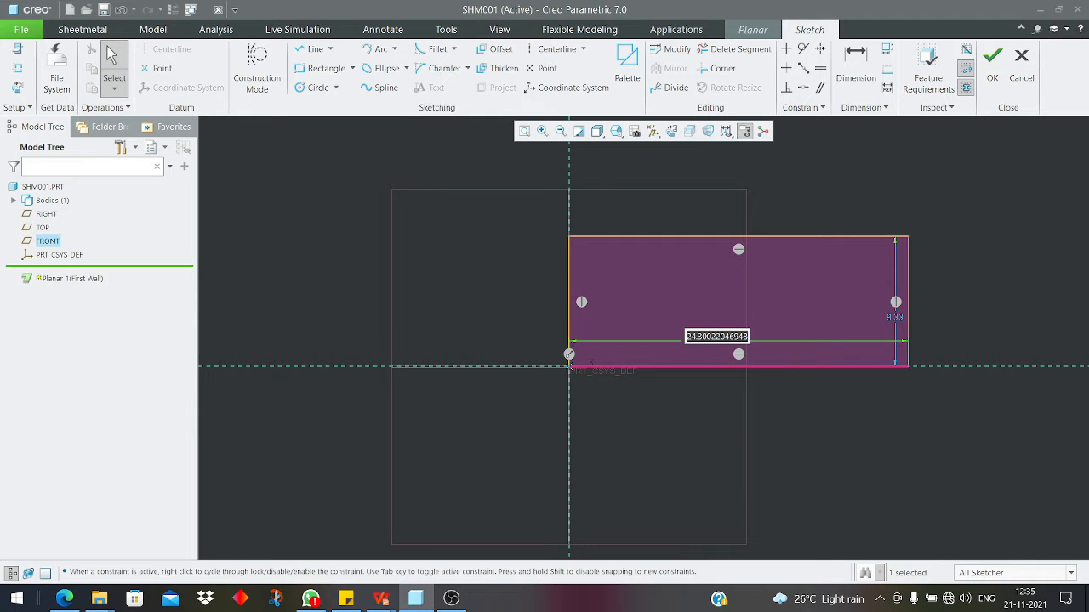
pyautogui.write('100')
pyautogui.press('Return')
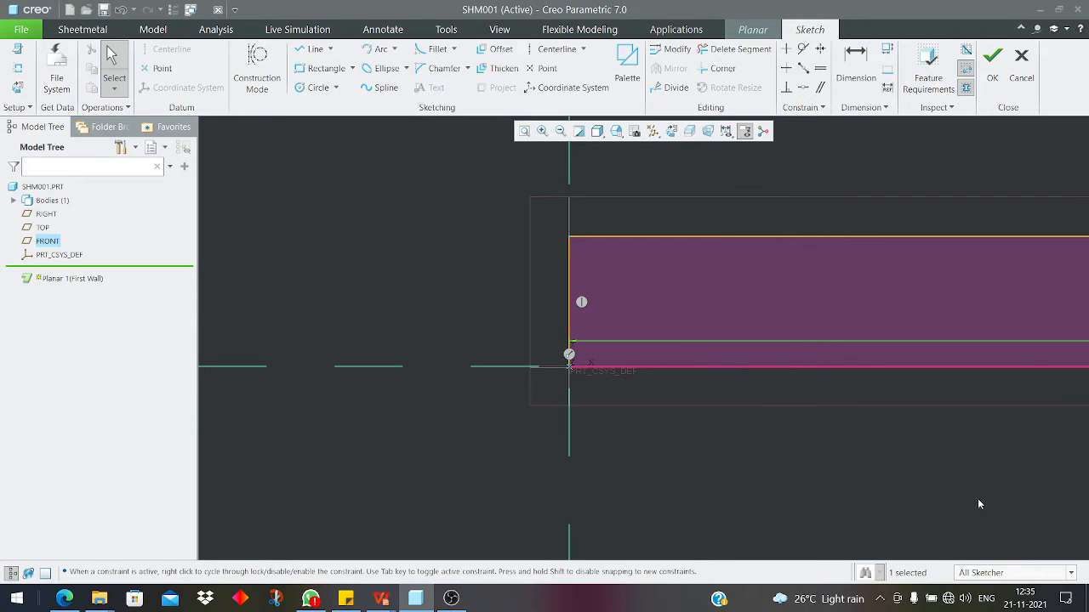
pyautogui.scroll(-5, 399, 382)
pyautogui.scroll(-1, 596, 340)
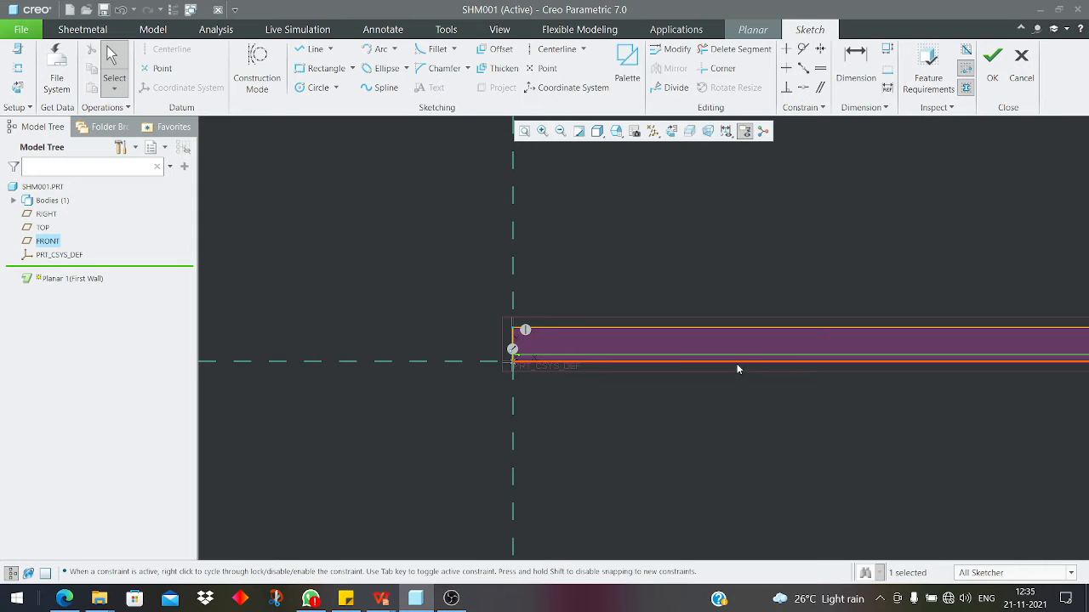
pyautogui.scroll(5, 521, 369)
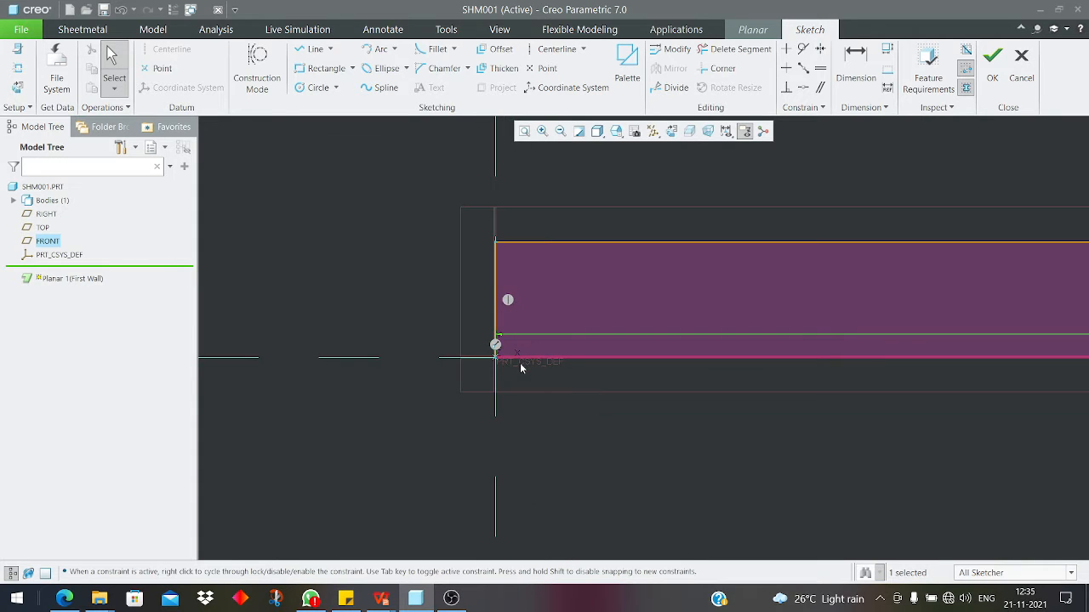
pyautogui.scroll(2, 522, 368)
pyautogui.scroll(-5, 615, 365)
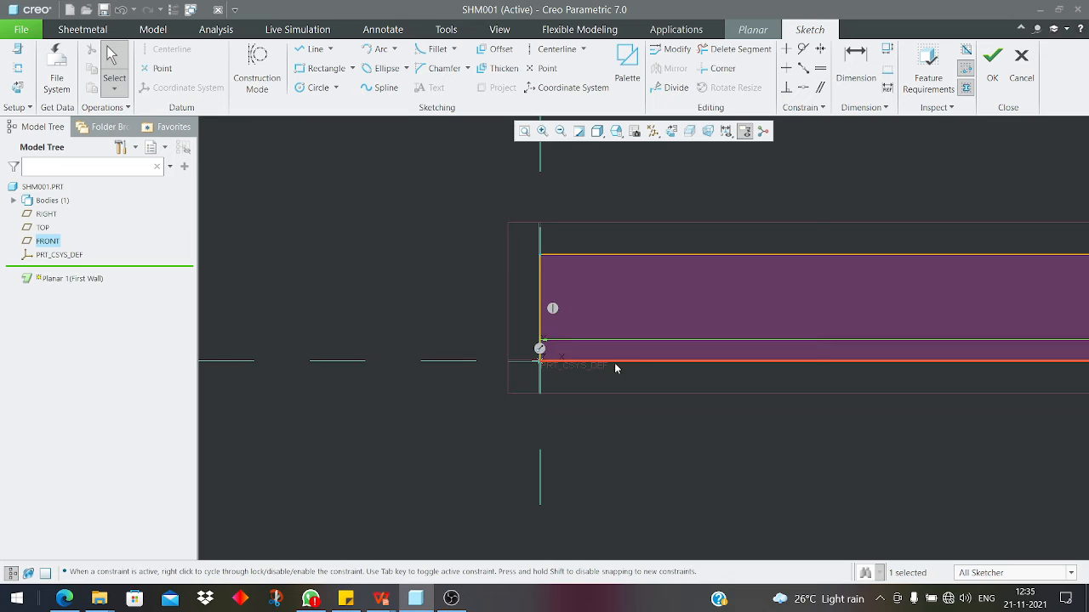
pyautogui.click(769, 336)
pyautogui.scroll(-5, 766, 335)
pyautogui.scroll(2, 766, 335)
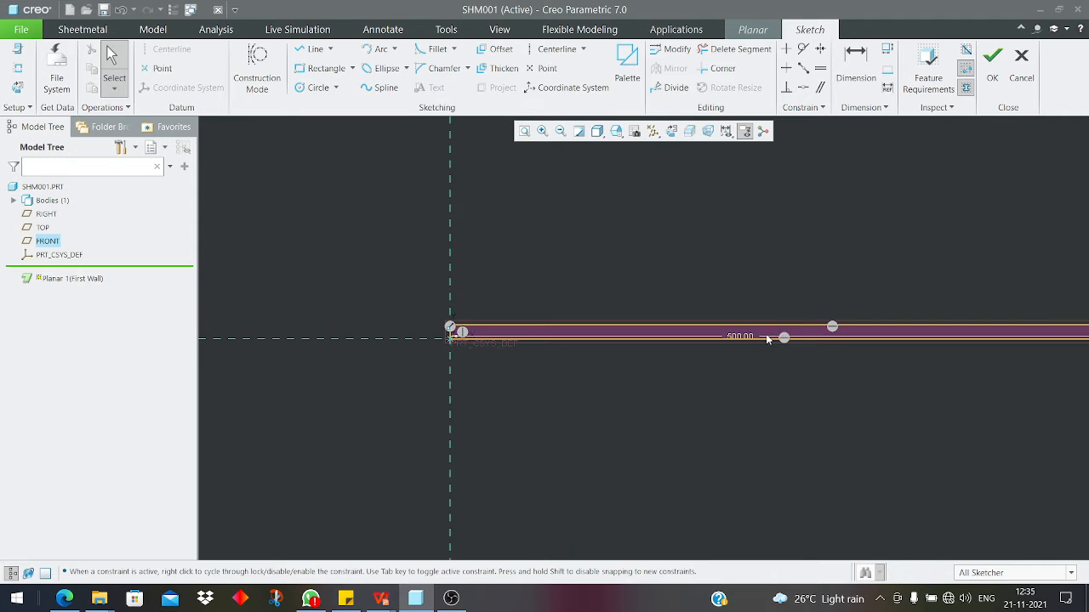
# - Set the rectangle's horizontal dimension to 200 and its height to 100, and finish the sketch
pyautogui.doubleClick(738, 336)
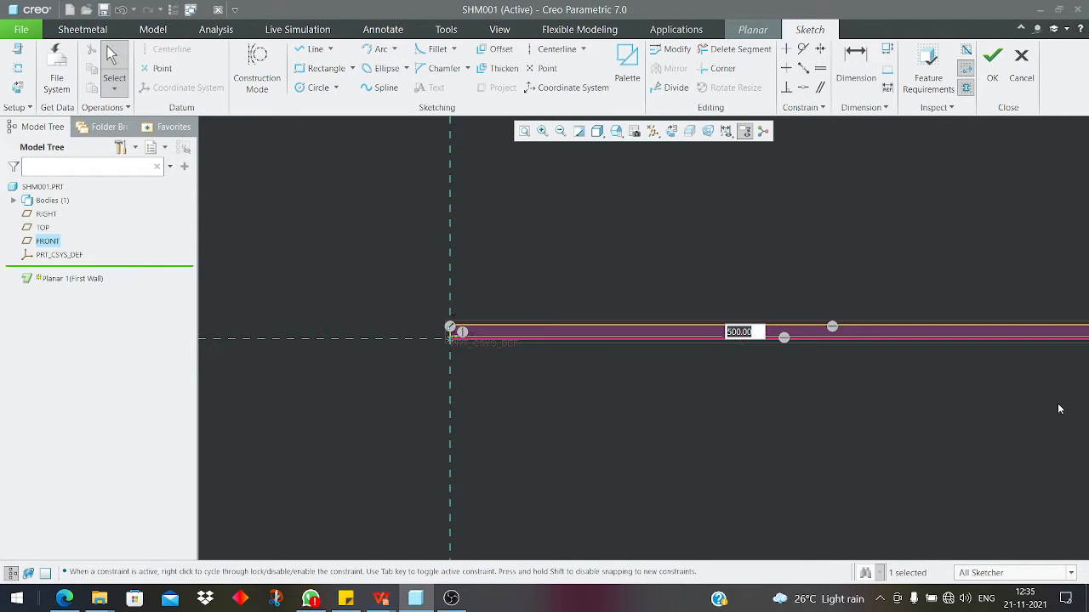
pyautogui.write('200')
pyautogui.press('Return')
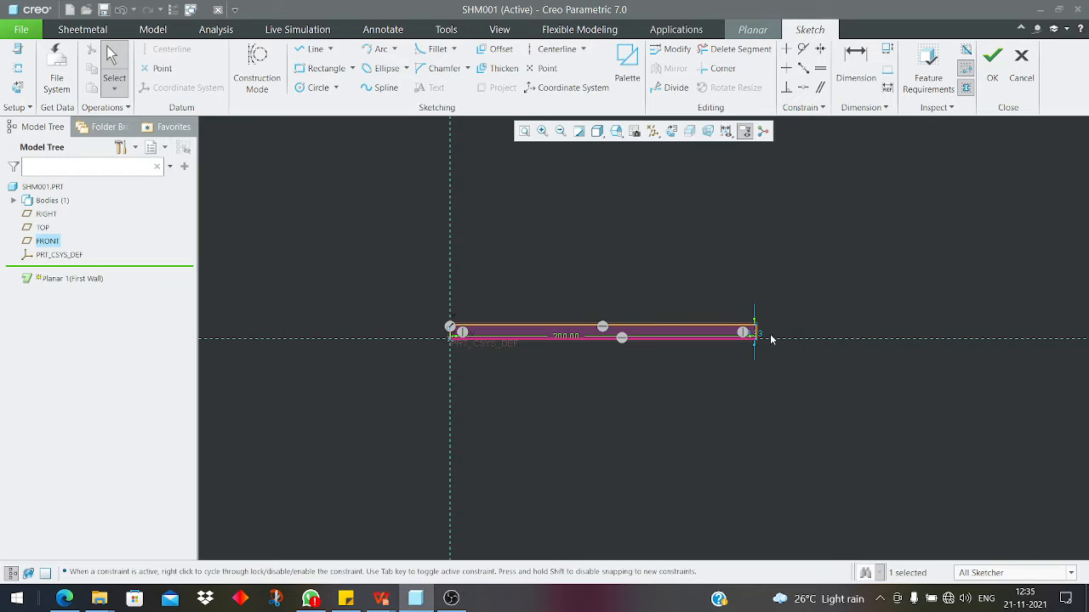
pyautogui.scroll(2, 756, 338)
pyautogui.doubleClick(746, 325)
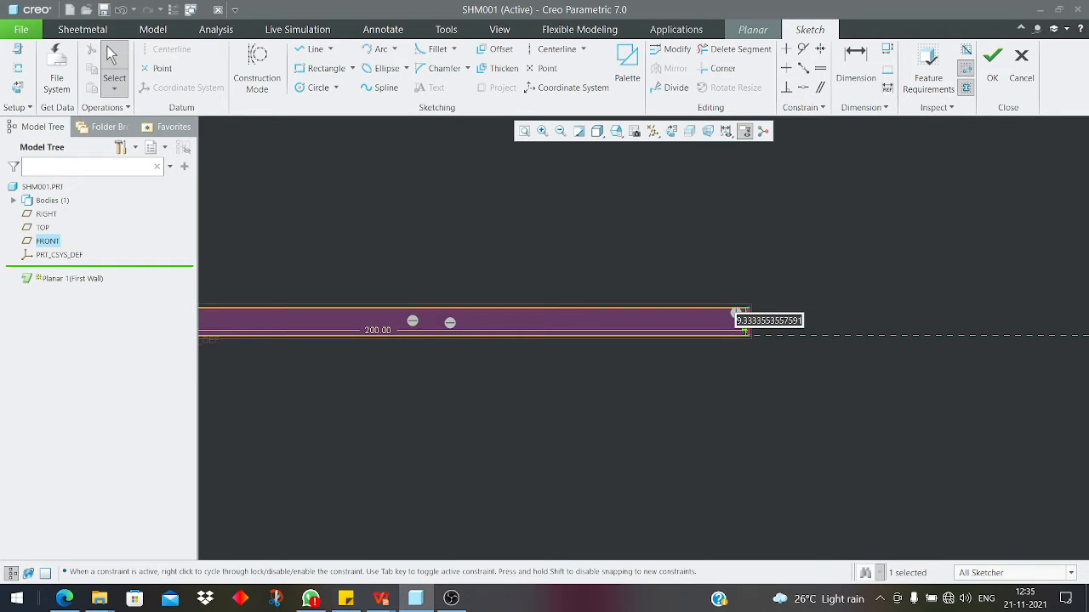
pyautogui.write('100')
pyautogui.press('Return')
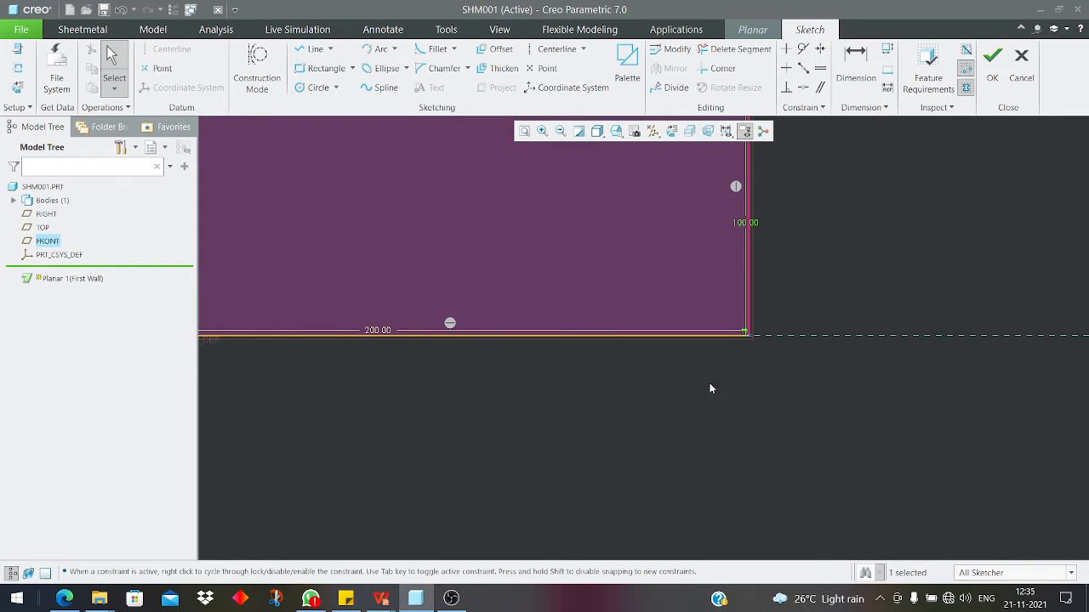
pyautogui.scroll(-5, 791, 391)
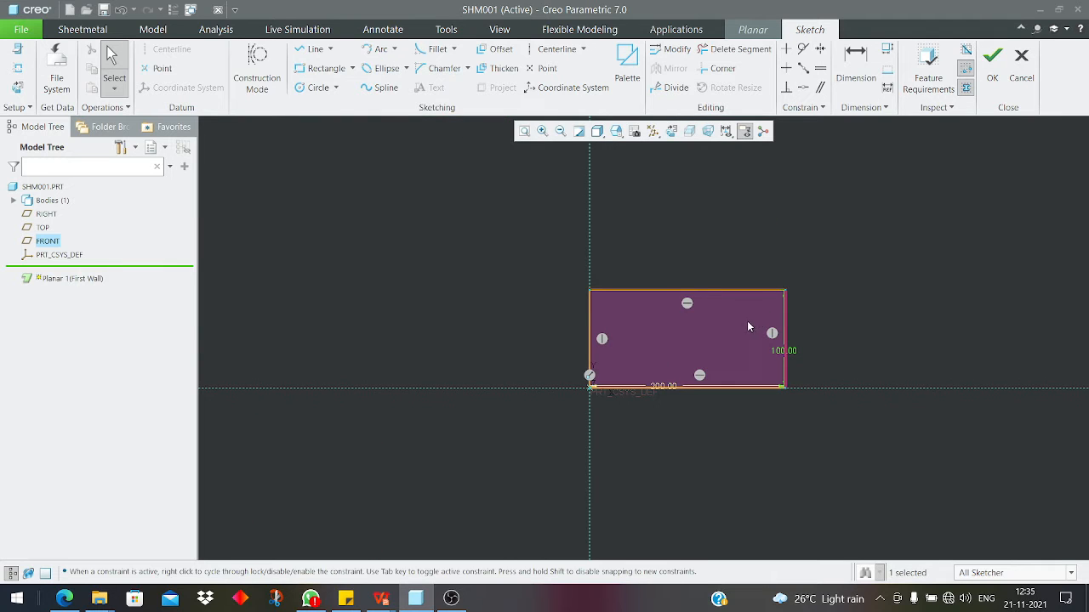
pyautogui.moveTo(746, 321); pyautogui.dragTo(771, 349, button='middle')
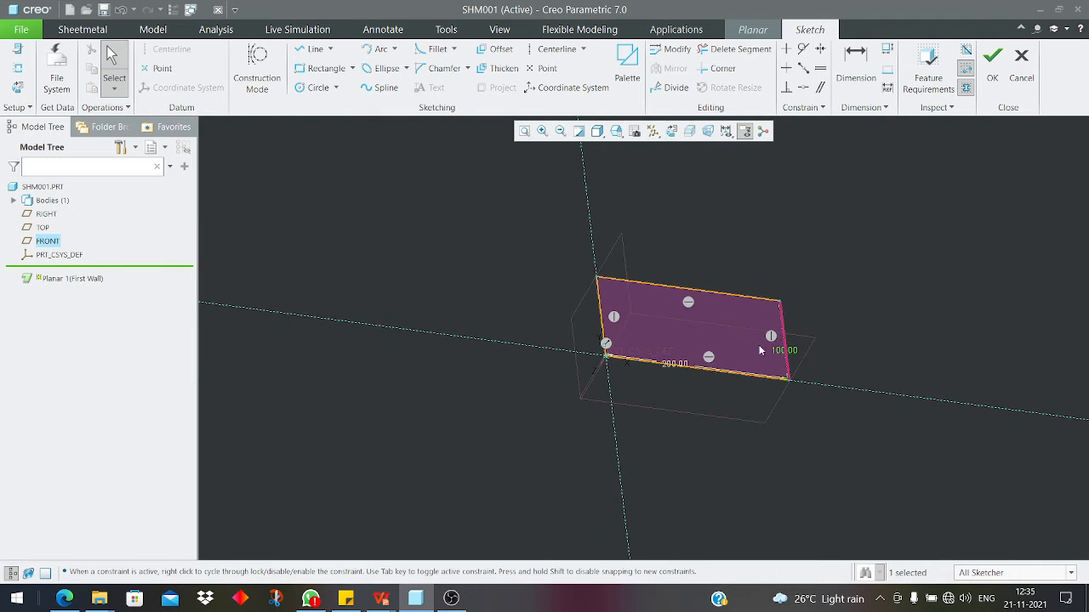
pyautogui.click(991, 61)
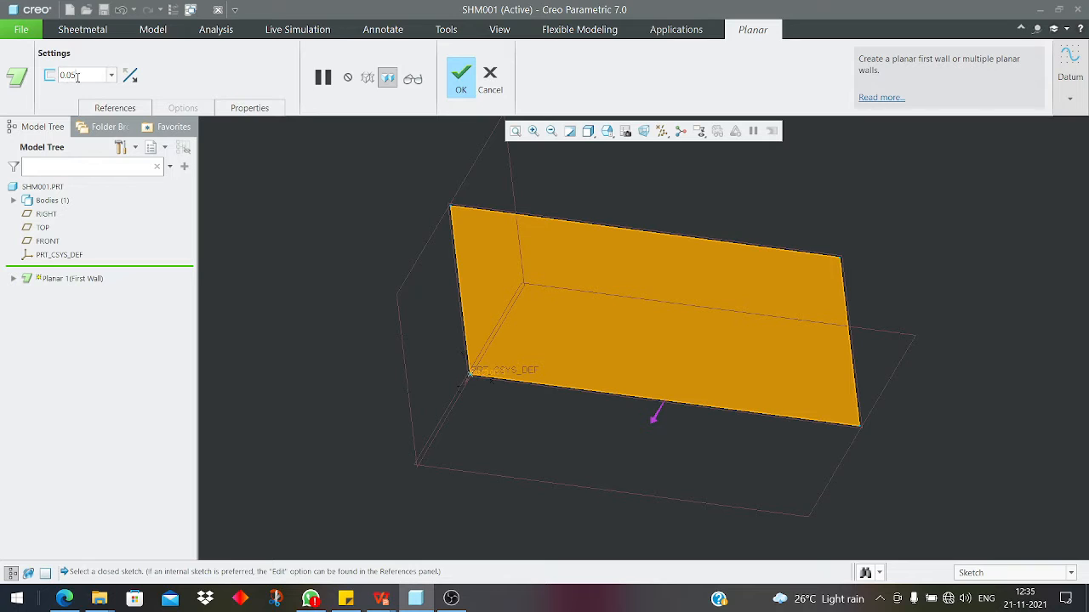
# - Set the planar wall's thickness to 2 and complete the wall
pyautogui.doubleClick(78, 76)
pyautogui.write('1')
pyautogui.press('BackSpace')
pyautogui.write('2')
pyautogui.press('Return')
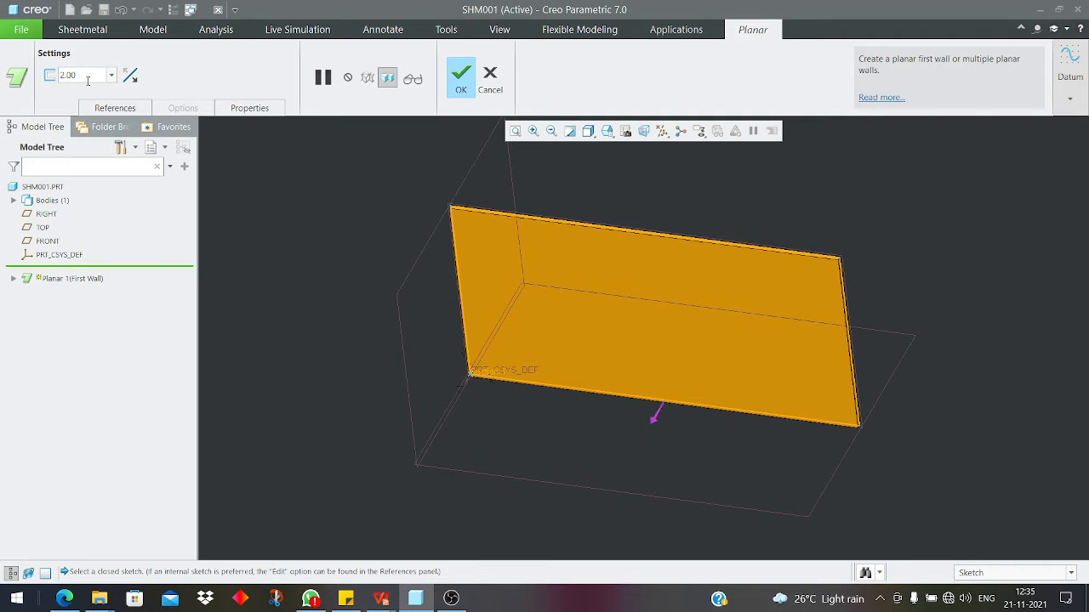
pyautogui.click(461, 77)
# - Inspect the planar wall's thickness and large face from several angles, including a view normal to the face
pyautogui.scroll(-3, 834, 262)
pyautogui.moveTo(833, 262); pyautogui.dragTo(789, 270, button='middle')
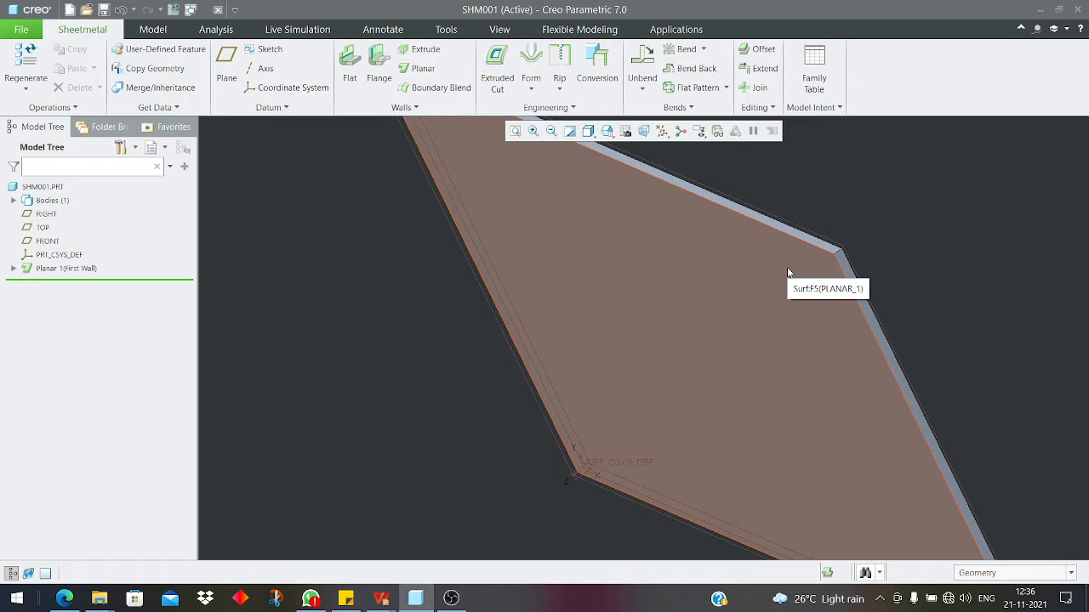
pyautogui.scroll(5, 481, 382)
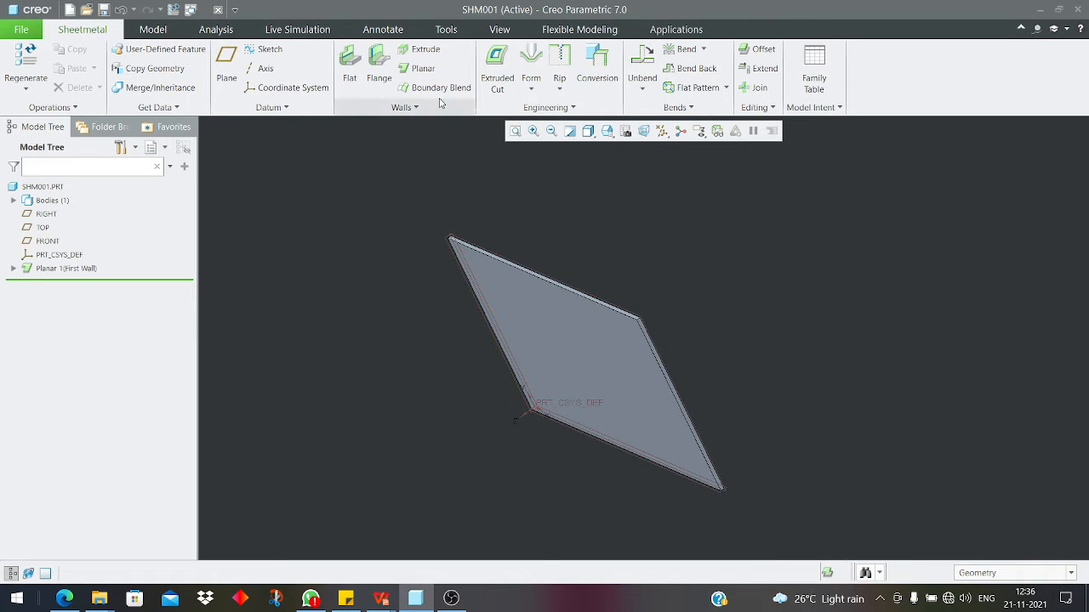
pyautogui.click(559, 311)
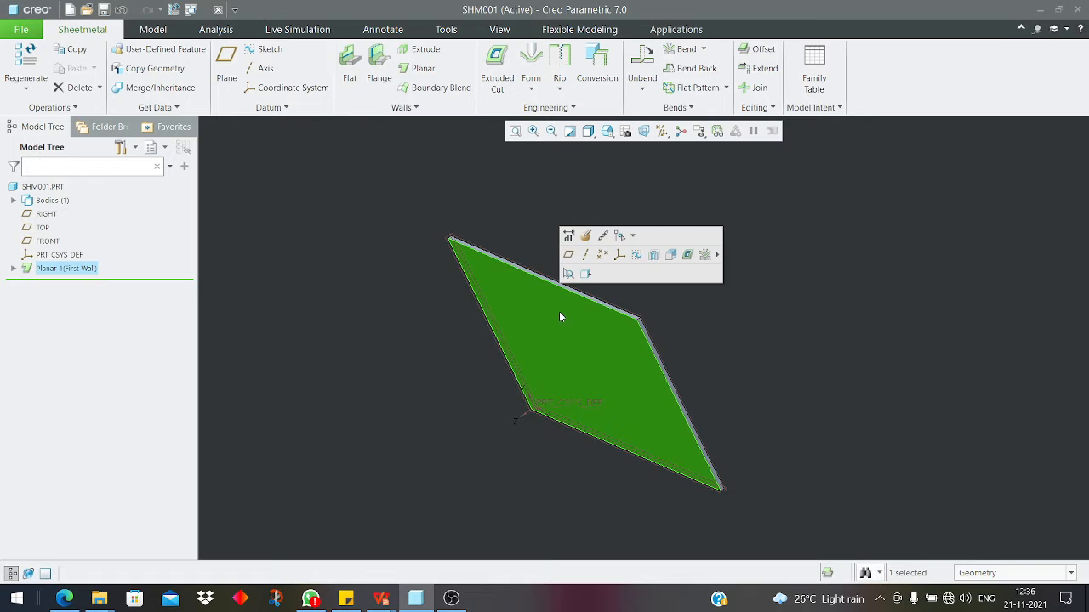
pyautogui.click(587, 273)
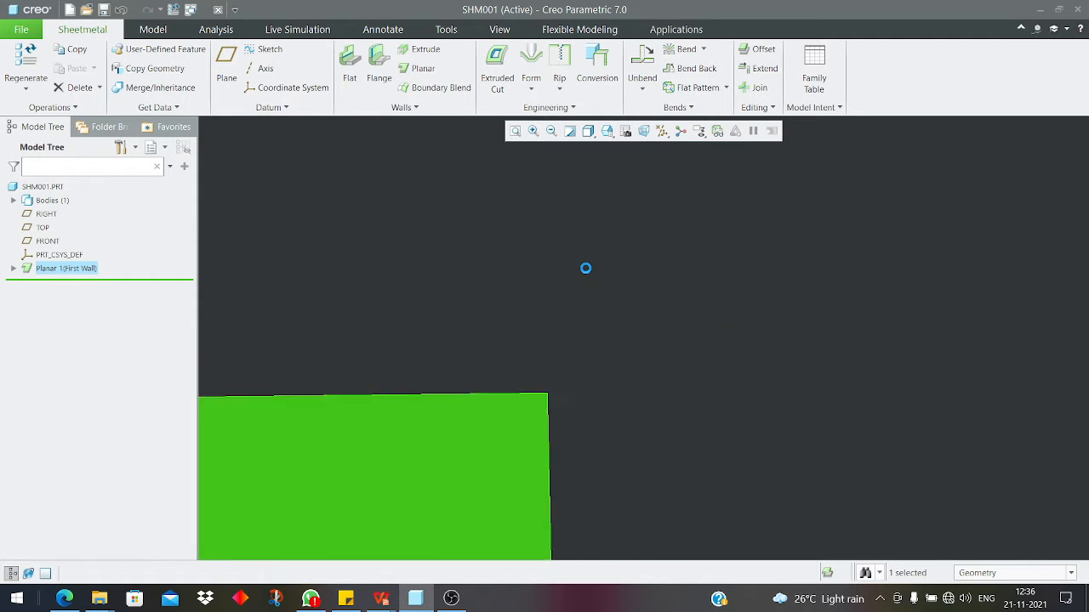
pyautogui.click(666, 286)
pyautogui.scroll(-3, 402, 419)
pyautogui.moveTo(420, 399); pyautogui.dragTo(472, 362, button='middle')
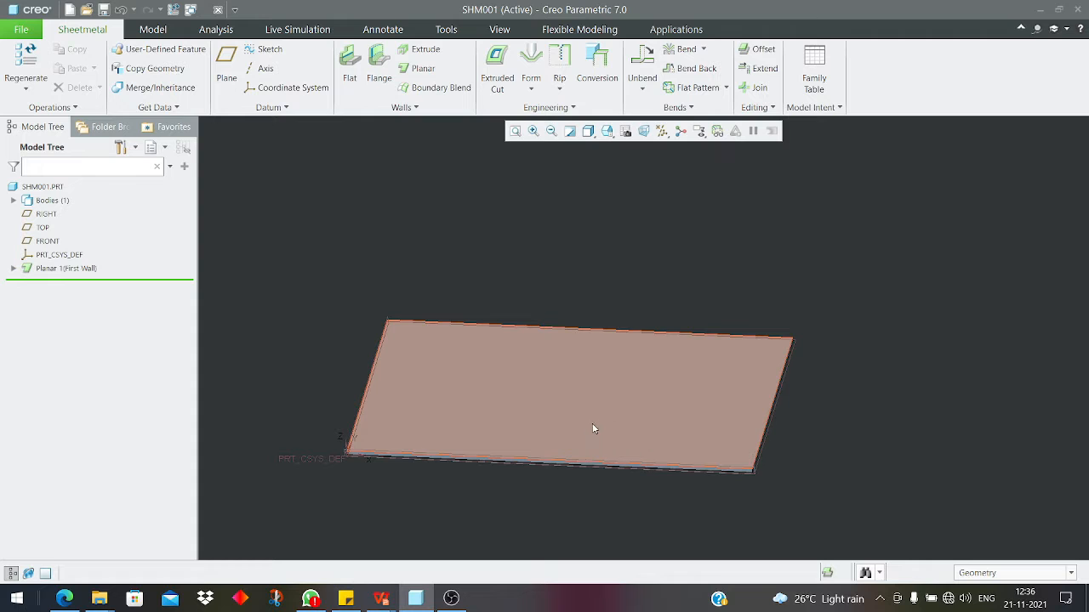
# - Add a rectangular flat wall at 90 degrees on a lower short edge of the planar wall and complete it
pyautogui.click(356, 89)
pyautogui.scroll(-5, 779, 425)
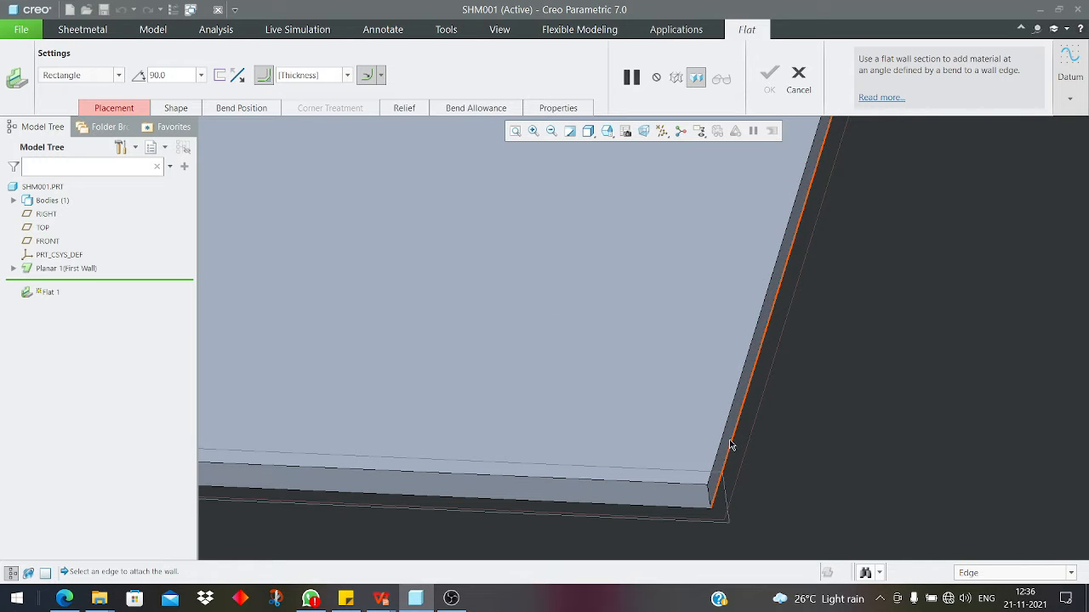
pyautogui.click(730, 448)
pyautogui.scroll(3, 730, 448)
pyautogui.moveTo(730, 448); pyautogui.dragTo(756, 378, button='middle')
pyautogui.scroll(3, 763, 370)
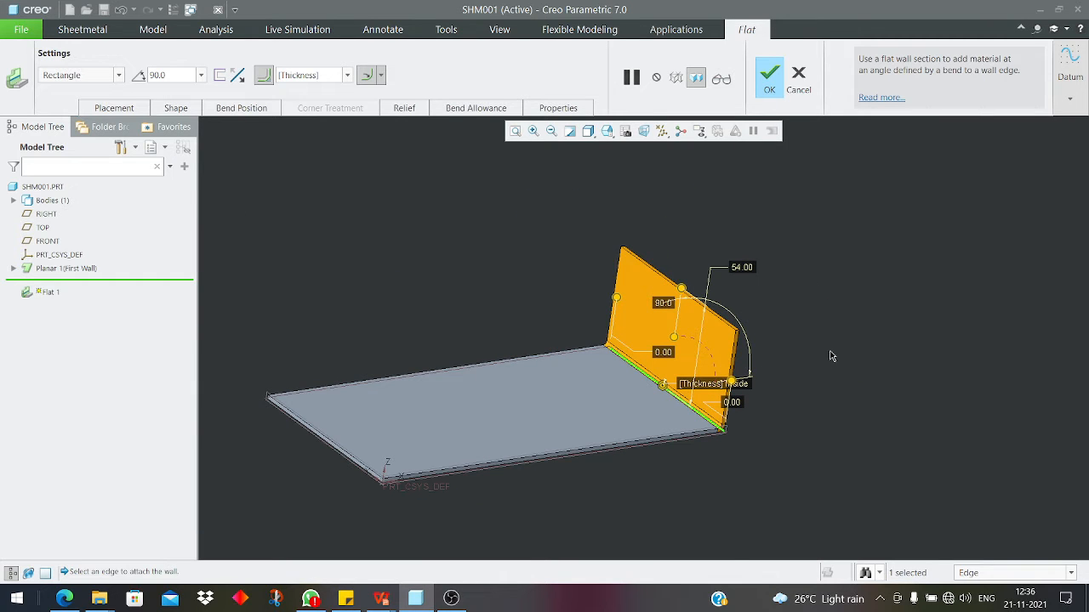
pyautogui.click(770, 90)
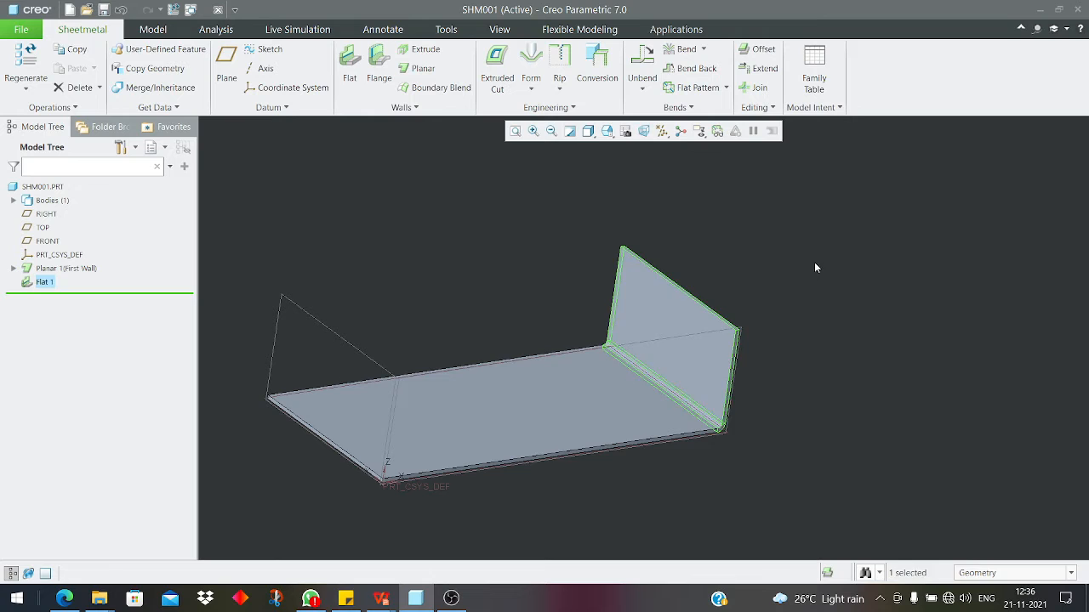
# - Open the flat wall's definition for editing and review its placement, shape and bend position settings
pyautogui.click(658, 320)
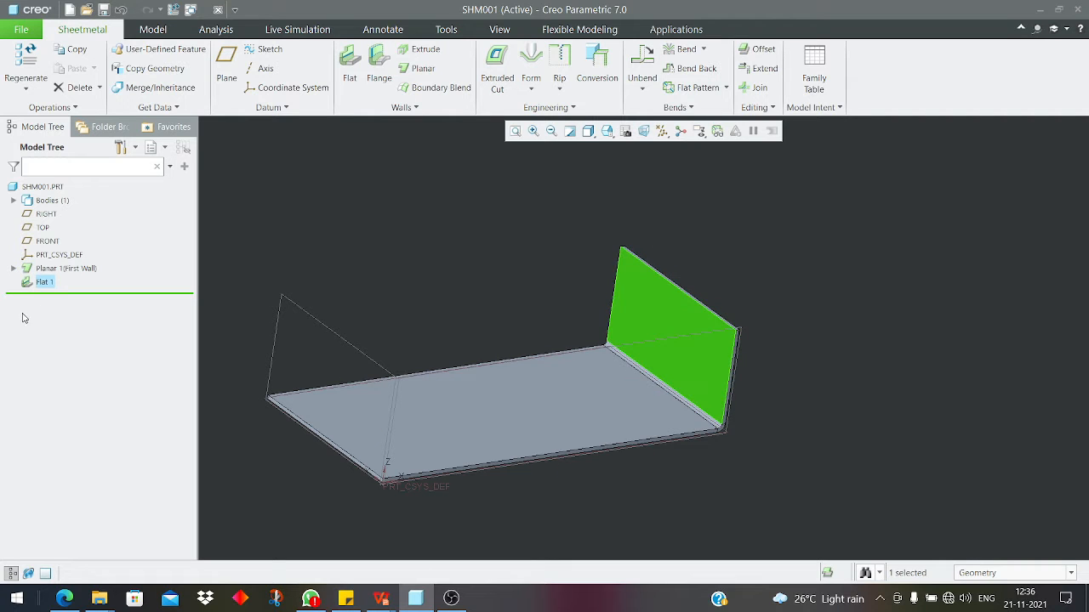
pyautogui.click(44, 281)
pyautogui.click(57, 240)
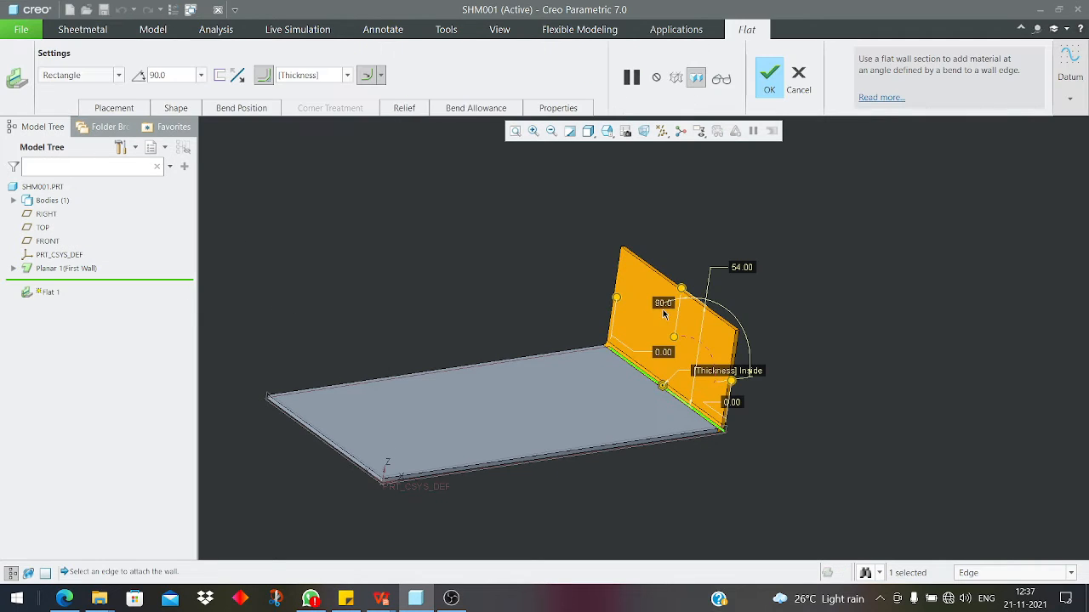
pyautogui.click(125, 108)
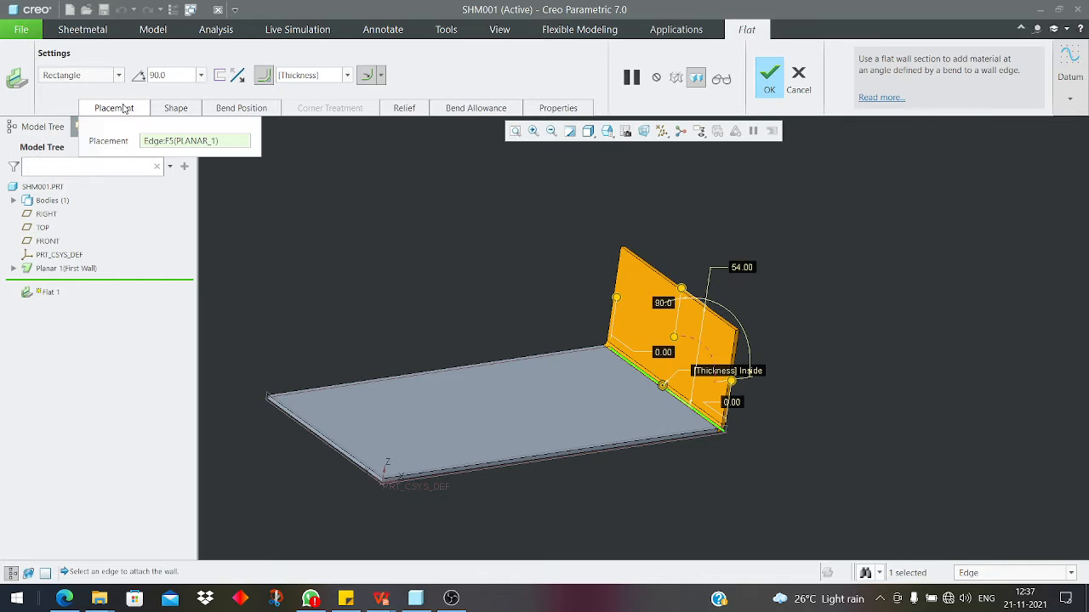
pyautogui.click(170, 106)
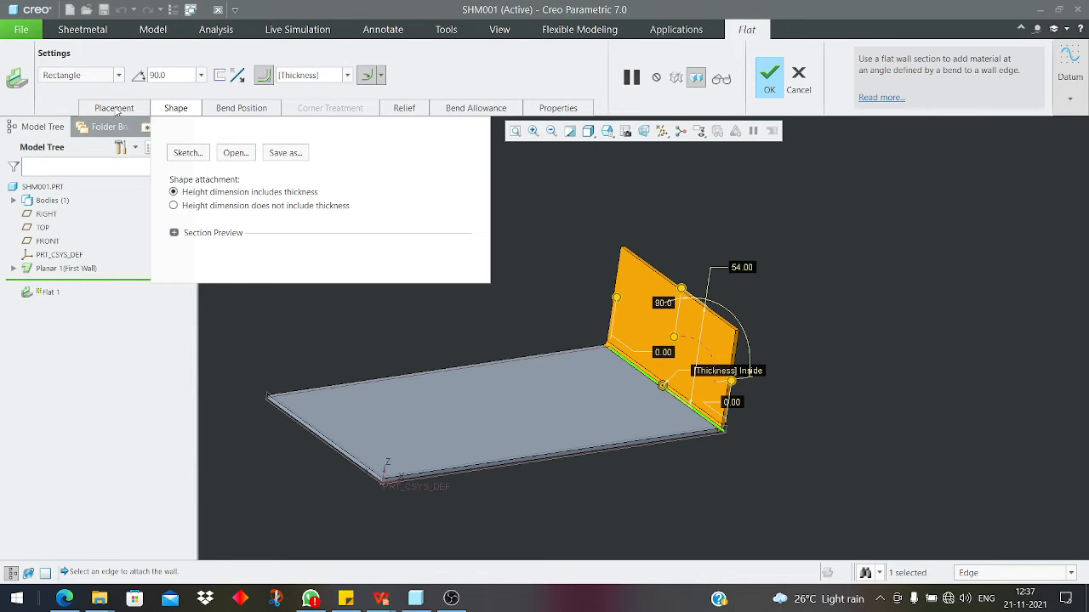
pyautogui.click(113, 108)
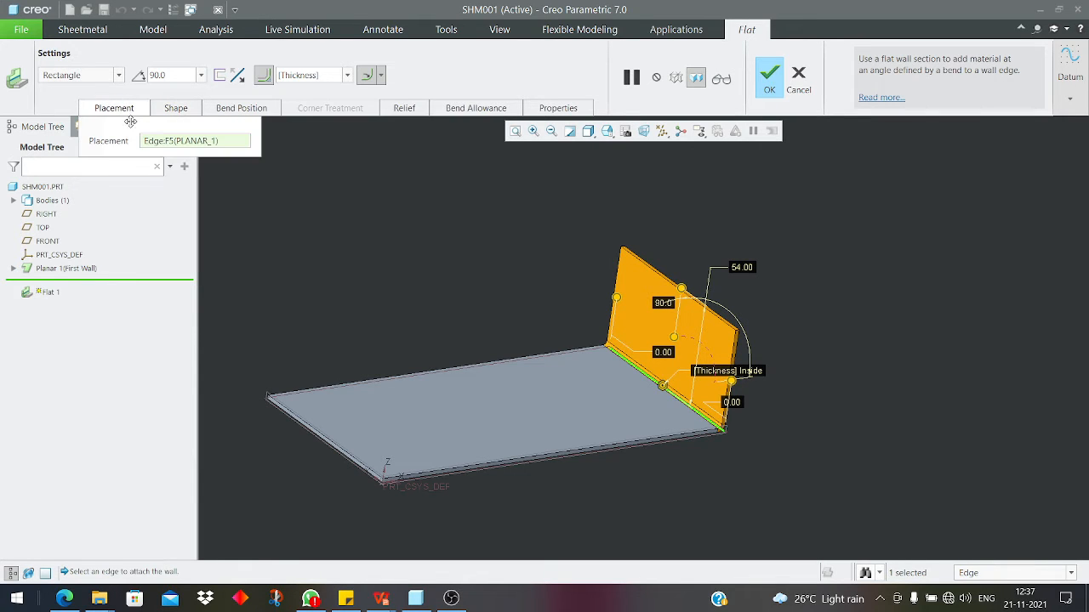
pyautogui.click(188, 111)
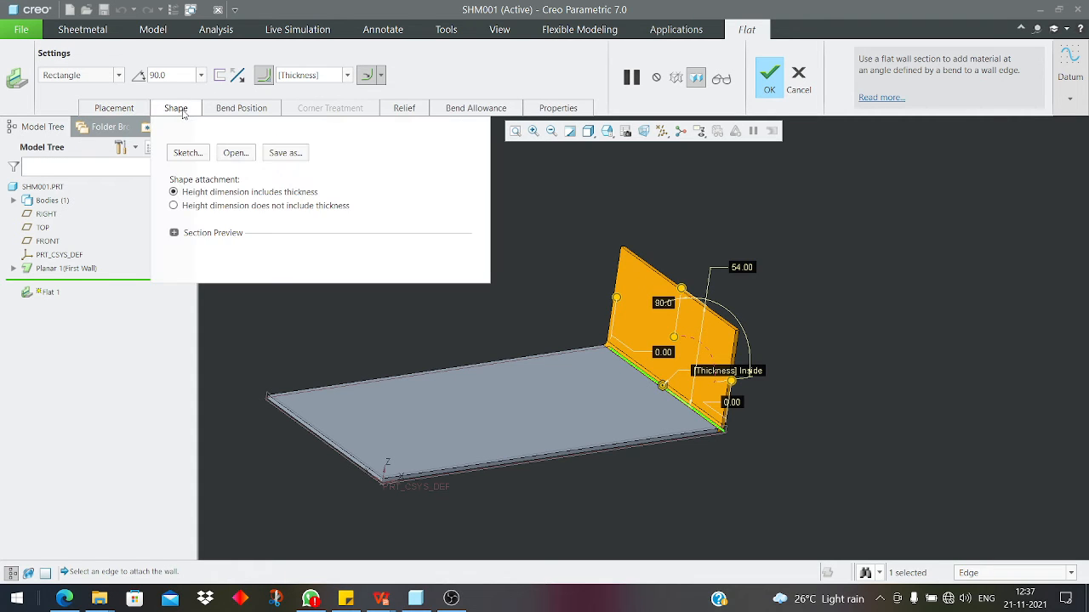
pyautogui.click(229, 108)
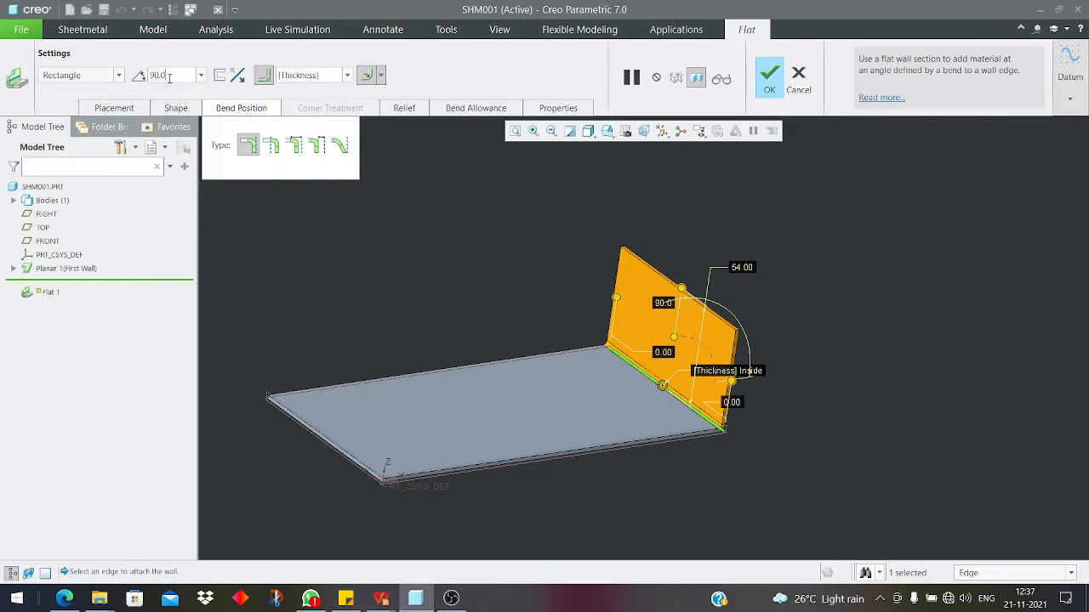
# - Set the flat wall's bend angle to 45 degrees
pyautogui.moveTo(174, 76); pyautogui.dragTo(142, 88)
pyautogui.doubleClick(187, 75)
pyautogui.write('45')
pyautogui.press('Return')
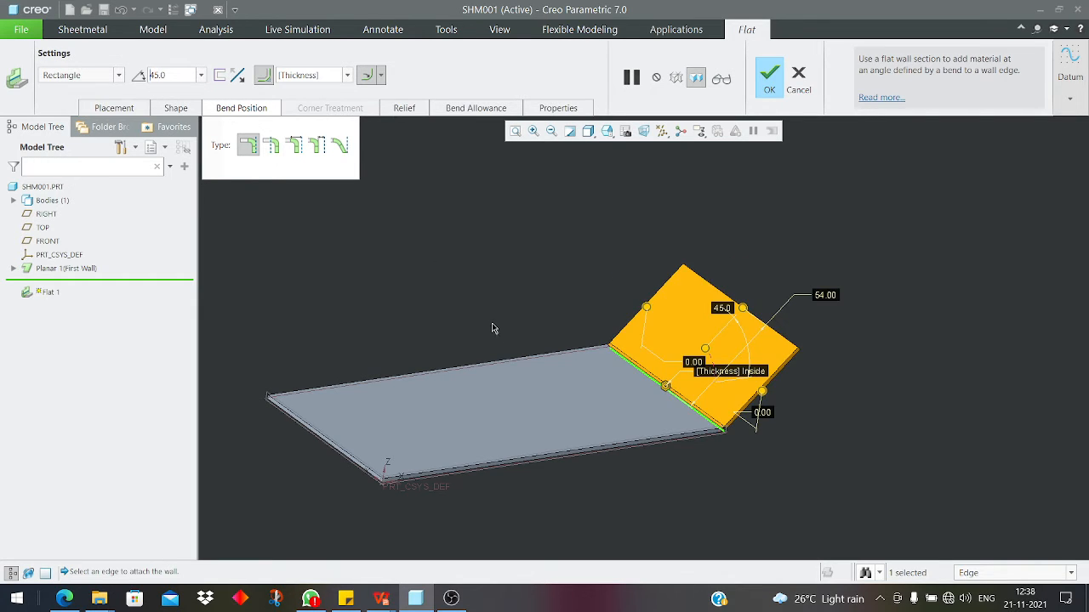
pyautogui.moveTo(625, 344); pyautogui.dragTo(581, 323, button='middle')
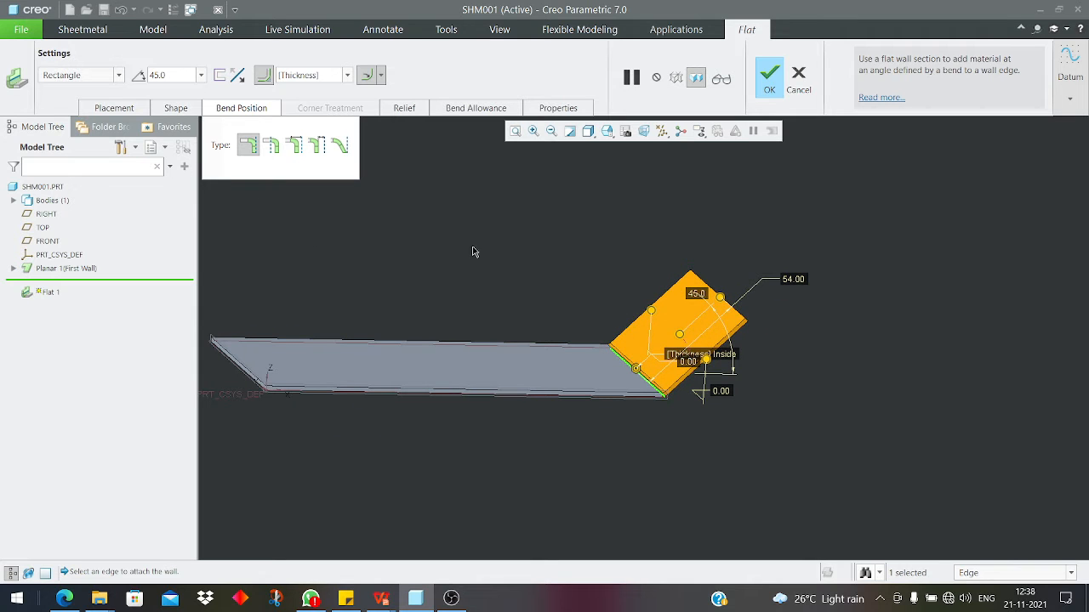
# - Flip the flat wall's thickness to the other side of the attachment edge, compare the bend up close, and flip it back
pyautogui.click(183, 75)
pyautogui.click(237, 75)
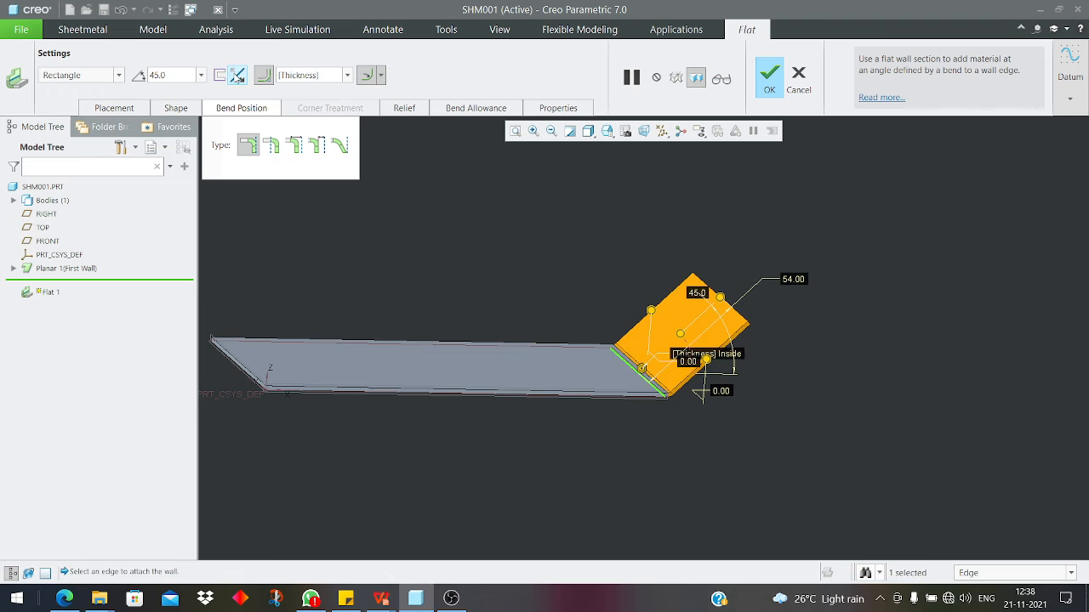
pyautogui.scroll(6, 699, 395)
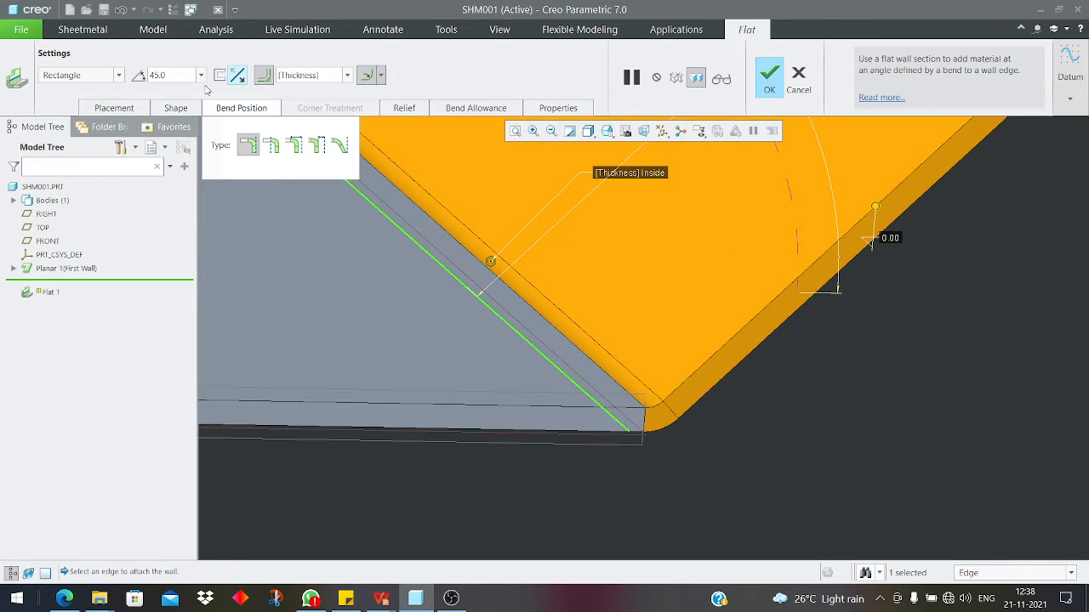
pyautogui.click(241, 75)
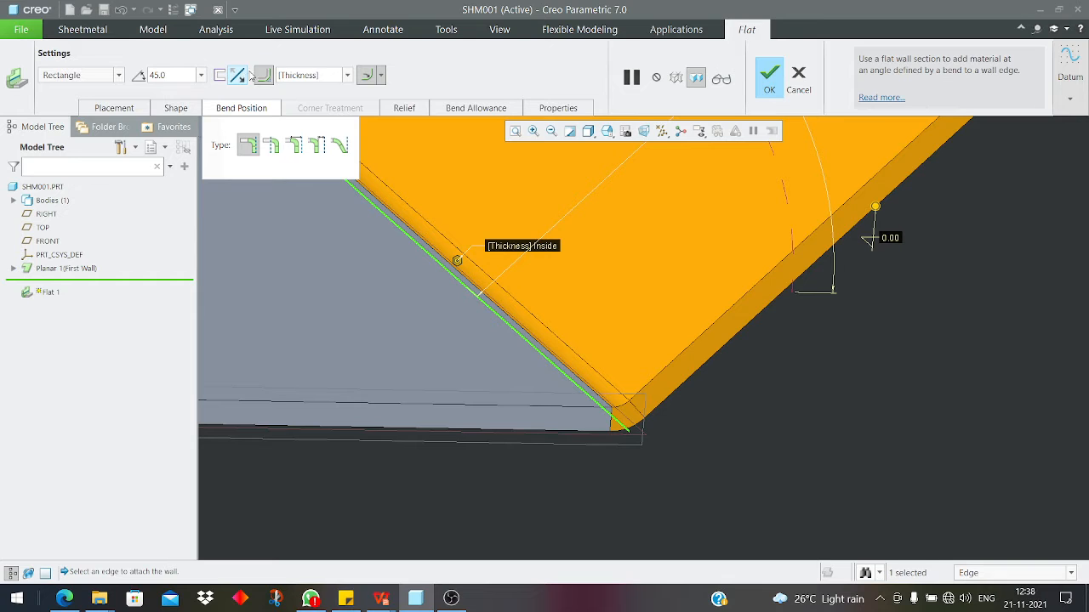
# - Set the flat wall's bend angle to 135 degrees
pyautogui.click(184, 78)
pyautogui.doubleClick(185, 78)
pyautogui.write('135')
pyautogui.press('Return')
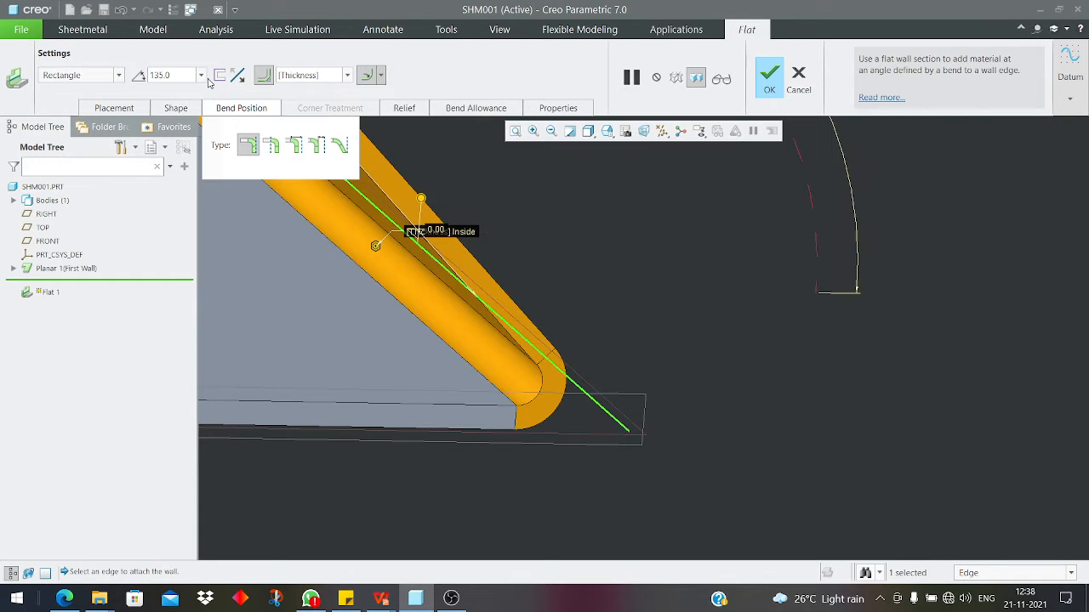
pyautogui.moveTo(613, 338); pyautogui.dragTo(628, 311, button='middle')
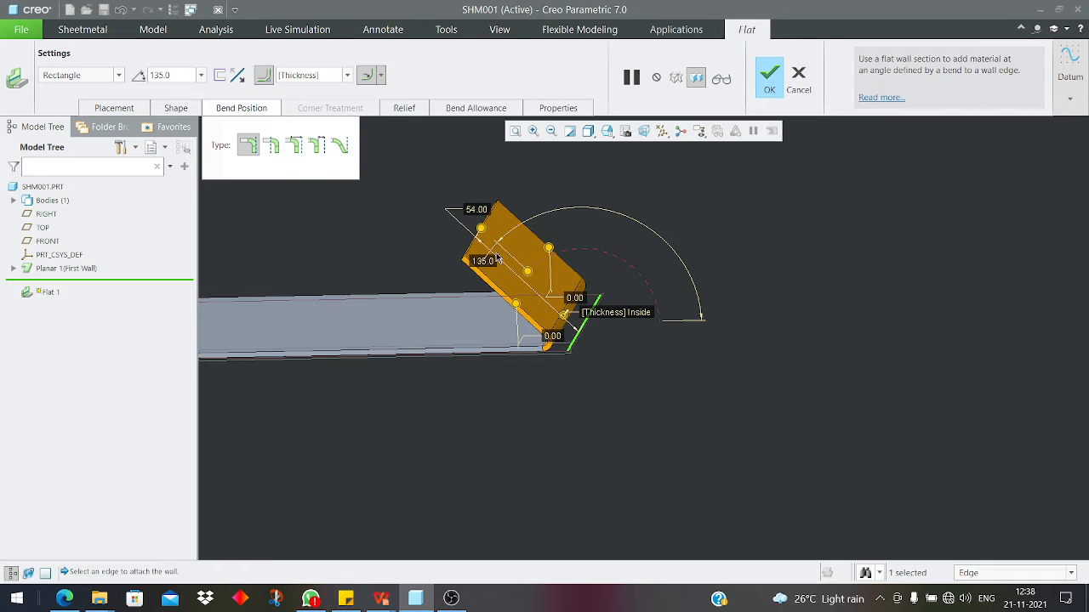
# - Try bend angles of 180 and 178 degrees for the flat wall
pyautogui.doubleClick(161, 74)
pyautogui.write('180')
pyautogui.press('Return')
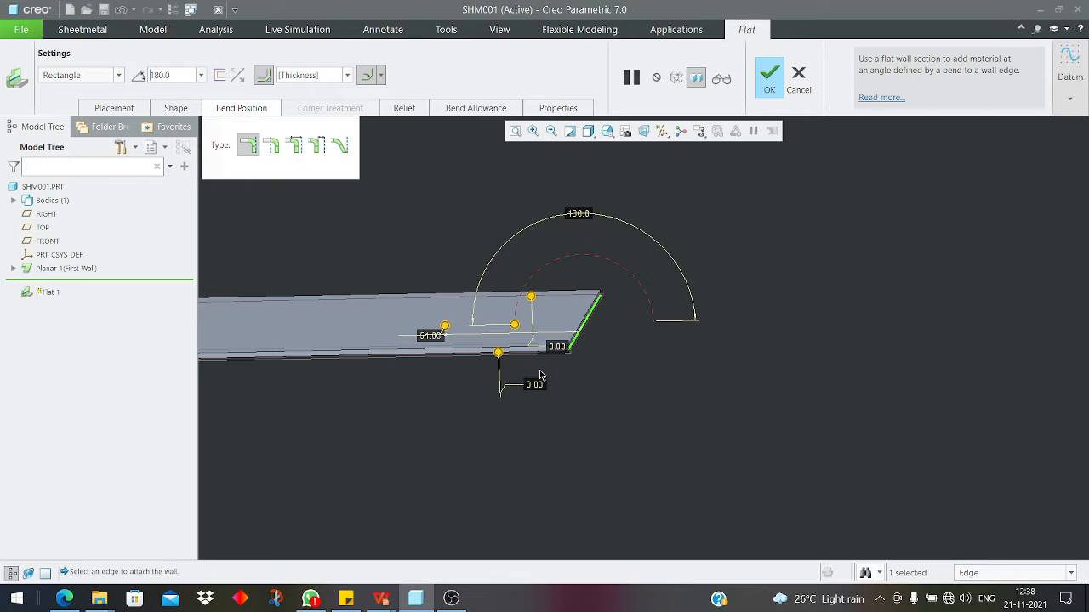
pyautogui.scroll(-5, 587, 345)
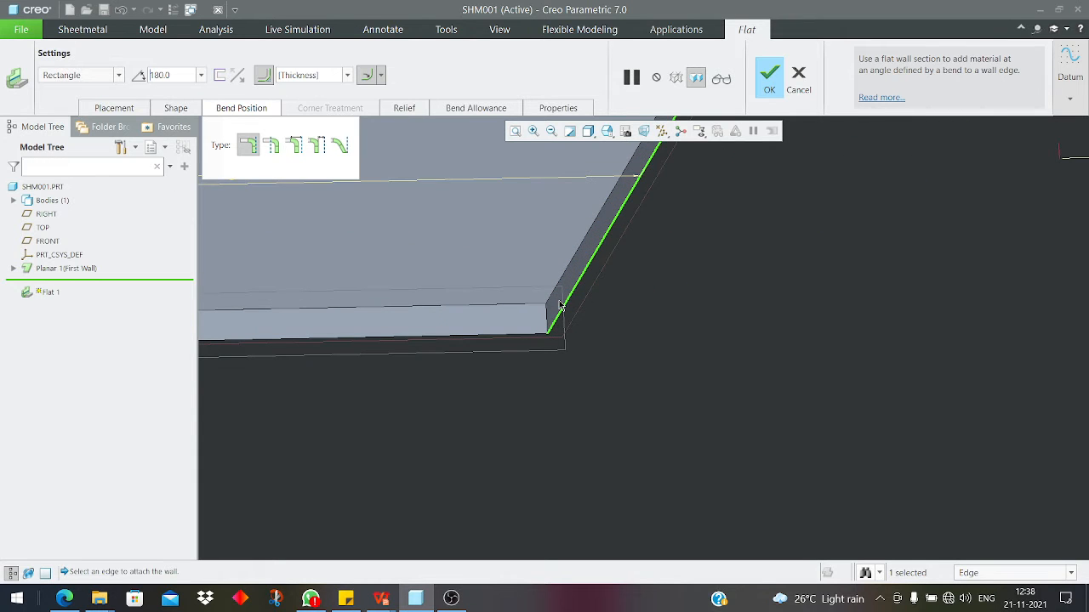
pyautogui.scroll(3, 795, 335)
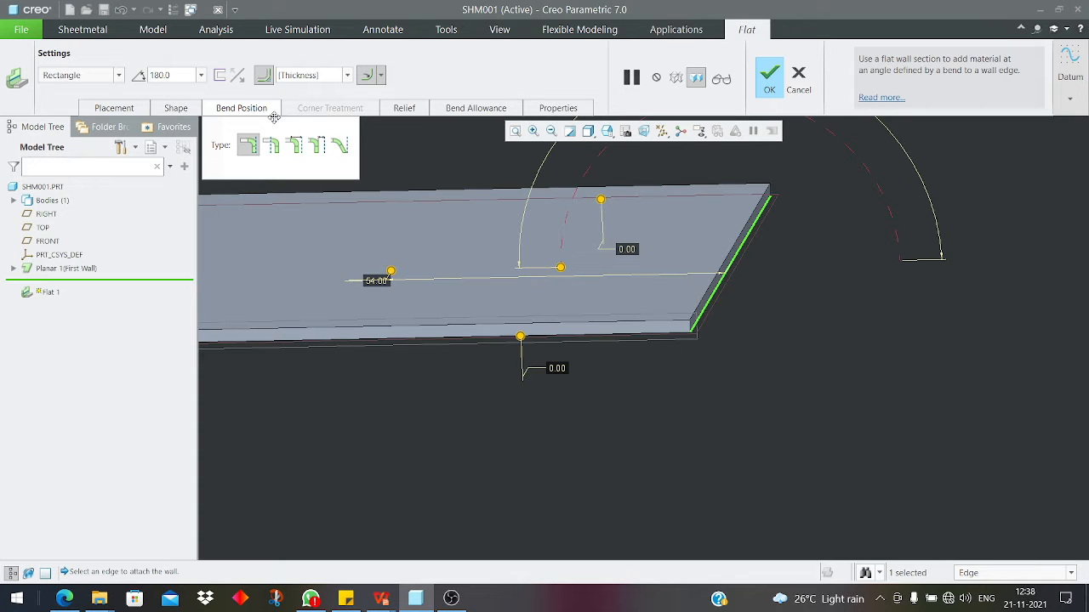
pyautogui.scroll(2, 593, 388)
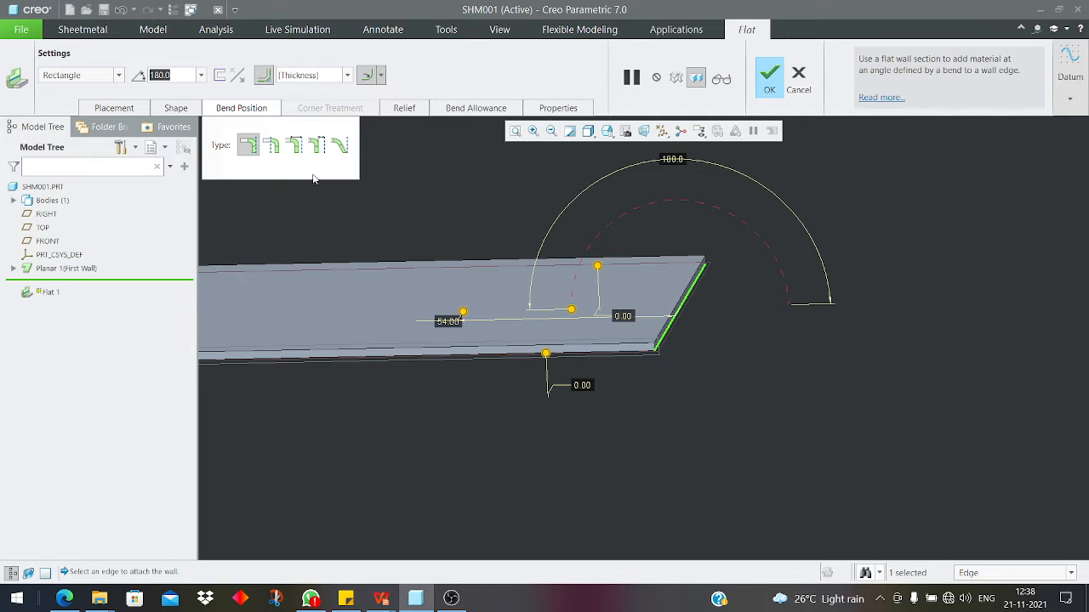
pyautogui.write('178')
pyautogui.press('Return')
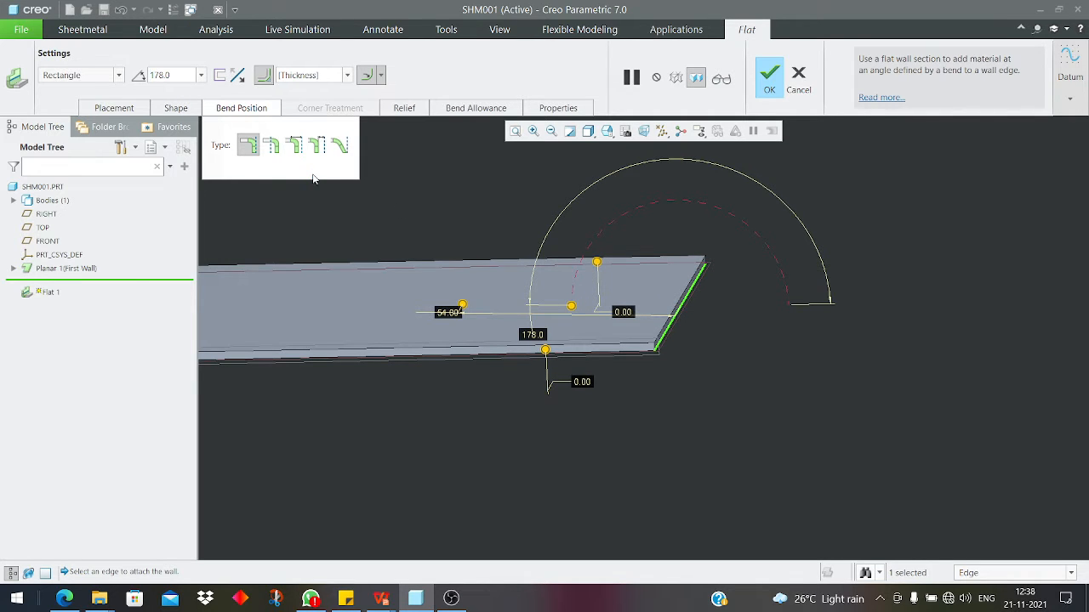
# - Set the flat wall's bend angle to 160 degrees, check the folded shape, and complete the redefinition
pyautogui.doubleClick(176, 78)
pyautogui.write('160')
pyautogui.press('Return')
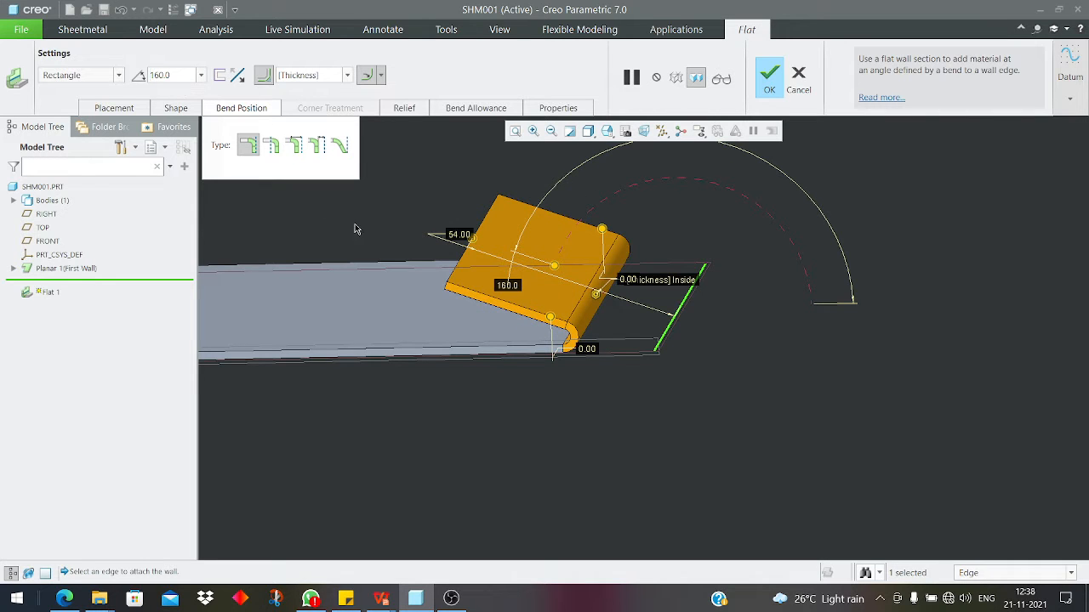
pyautogui.moveTo(575, 373); pyautogui.dragTo(577, 346, button='middle')
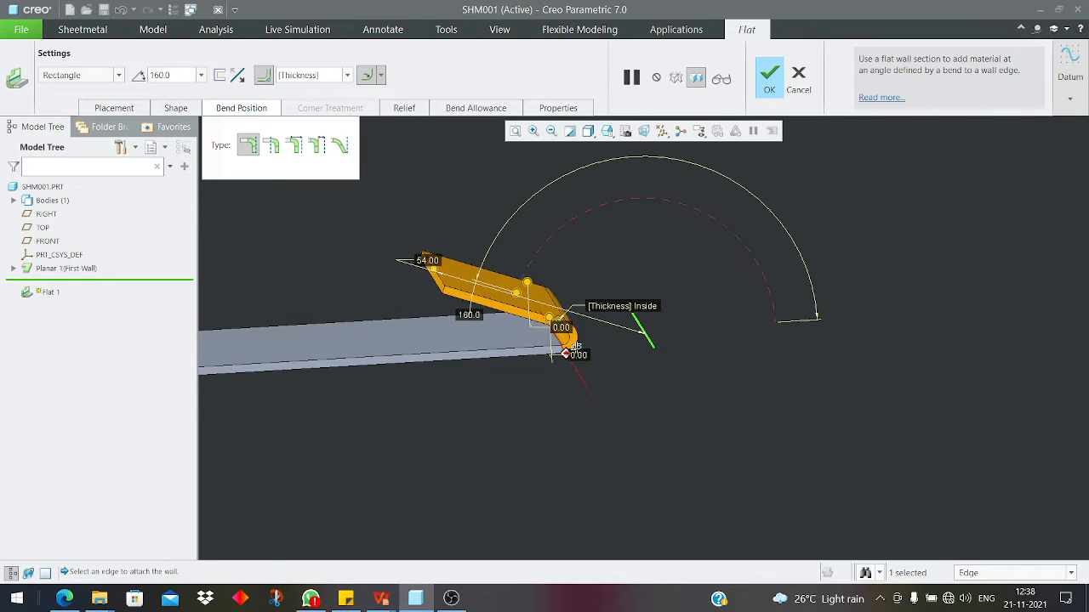
pyautogui.scroll(-2, 460, 287)
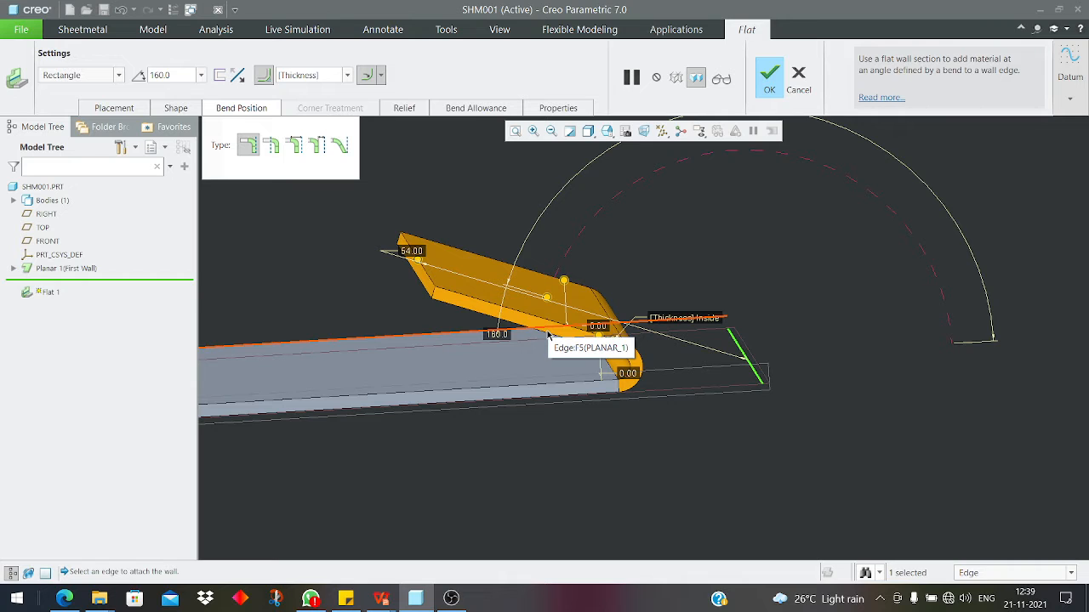
pyautogui.scroll(-2, 584, 322)
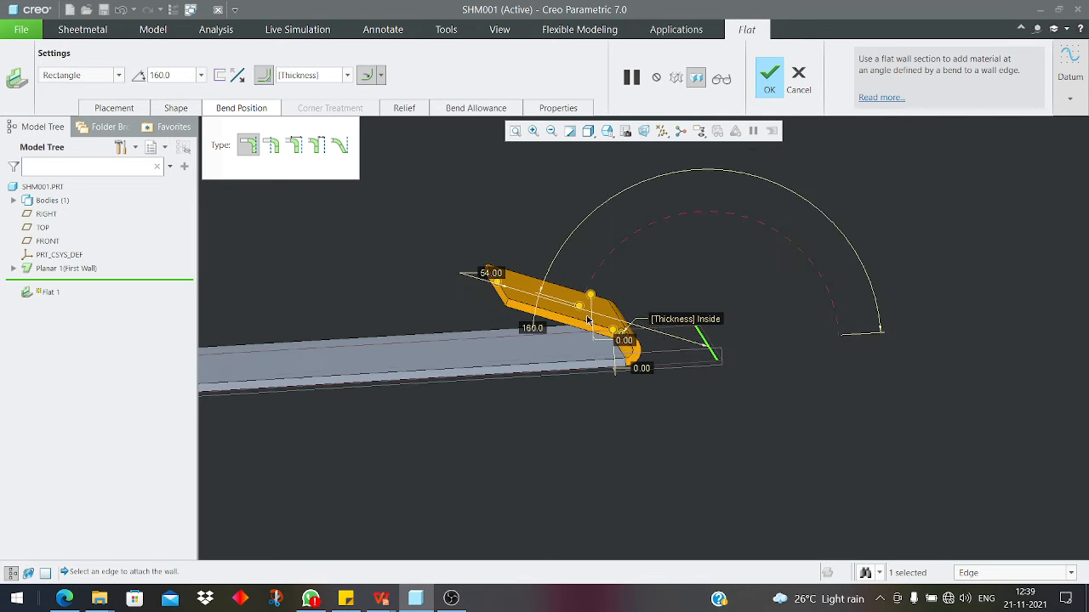
pyautogui.middleClick(245, 177)
pyautogui.click(469, 210)
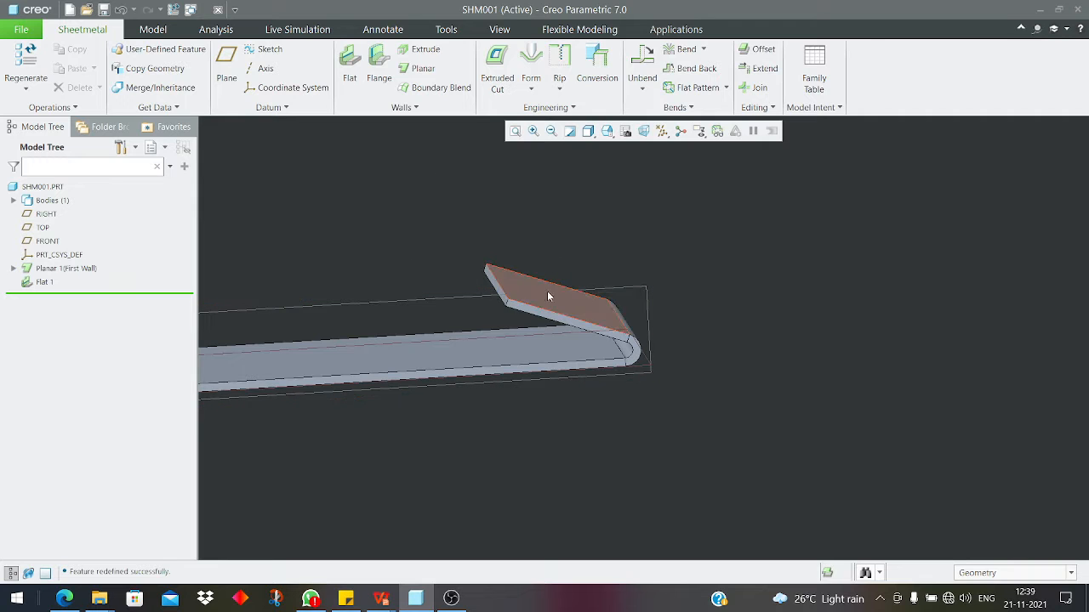
# - Add a second rectangular flat wall at 90 degrees on the free end edge of the folded wall and complete it
pyautogui.click(350, 64)
pyautogui.scroll(3, 510, 280)
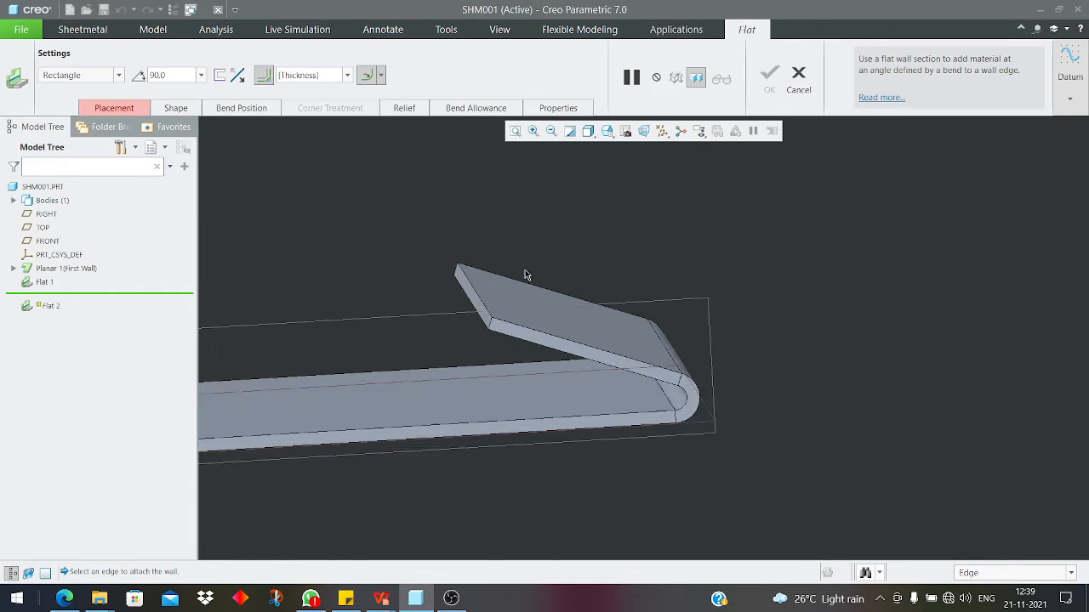
pyautogui.click(446, 316)
pyautogui.scroll(-2, 451, 322)
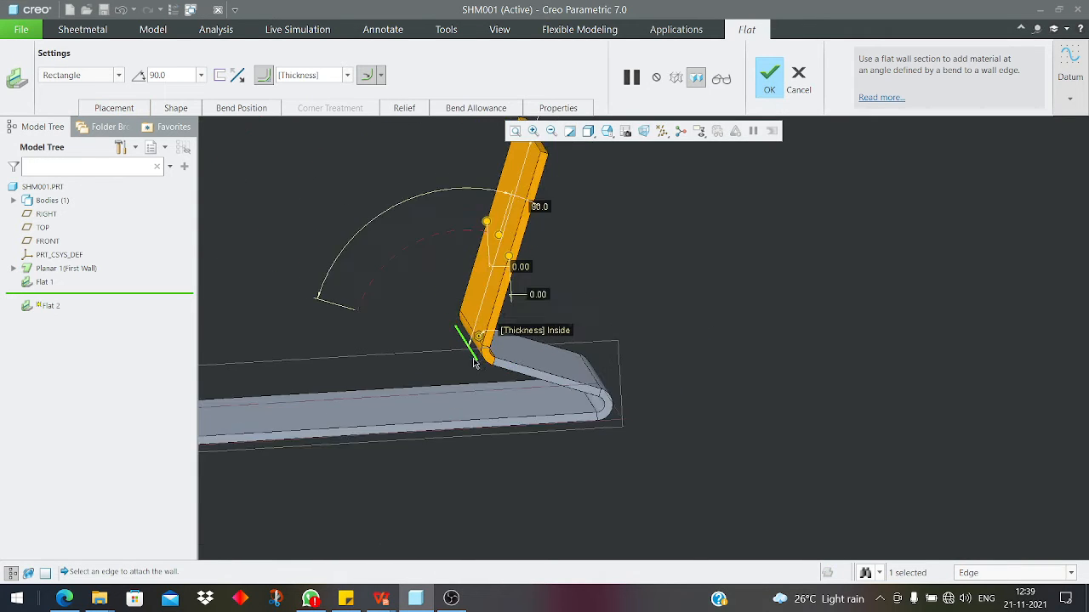
pyautogui.moveTo(460, 328); pyautogui.dragTo(517, 269, button='middle')
pyautogui.scroll(-2, 683, 294)
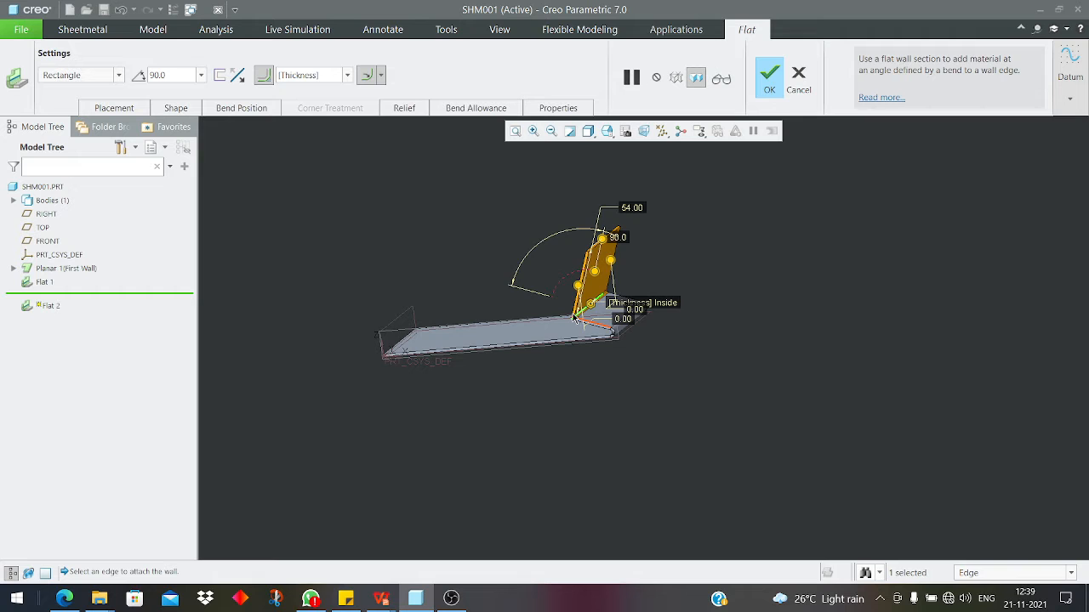
pyautogui.scroll(-4, 574, 316)
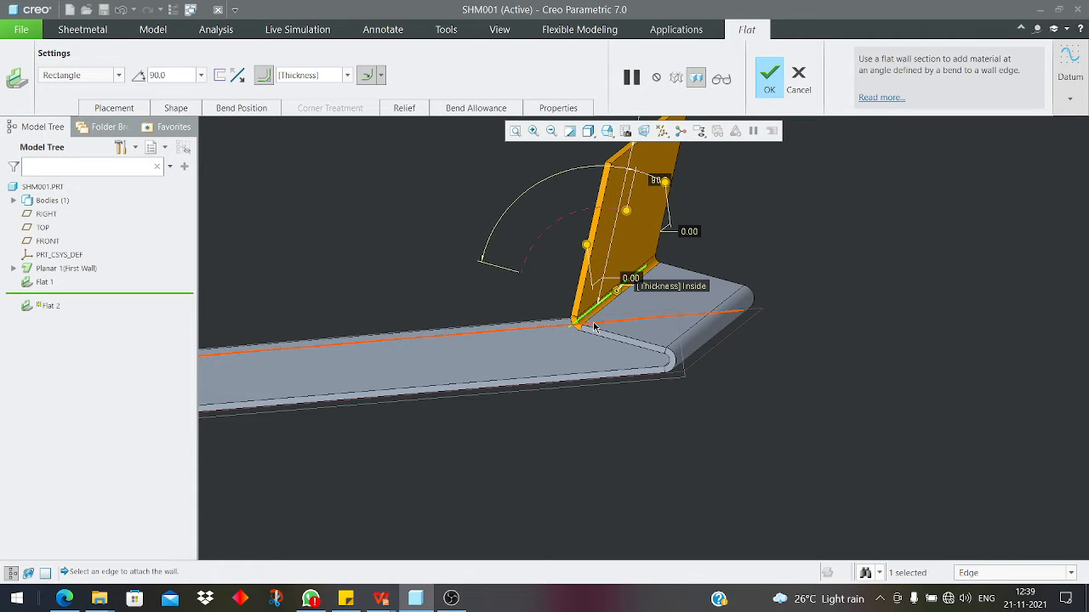
pyautogui.click(769, 81)
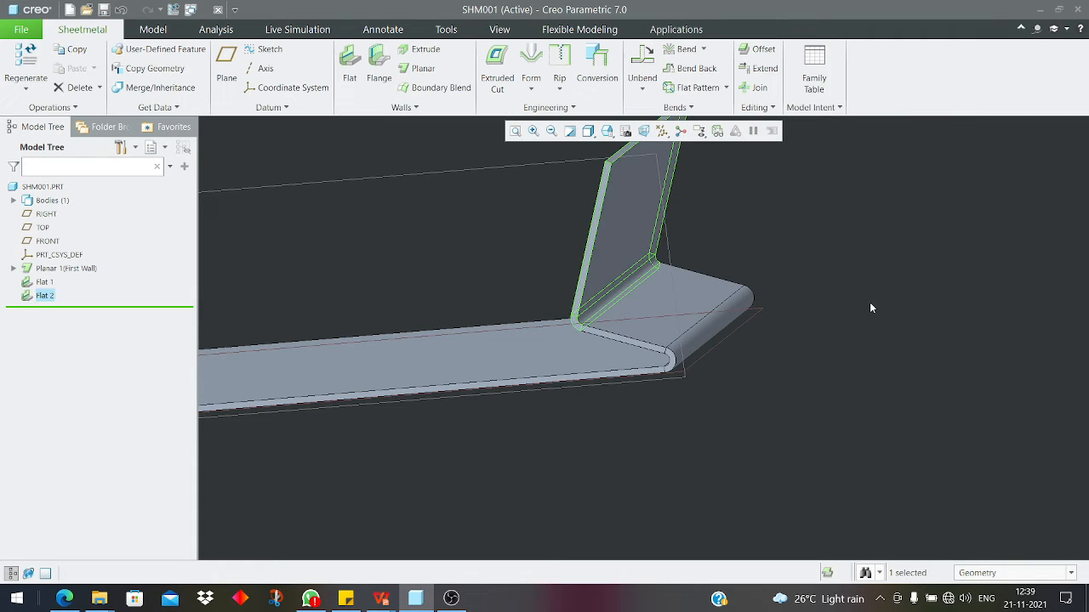
pyautogui.click(871, 308)
pyautogui.scroll(3, 680, 379)
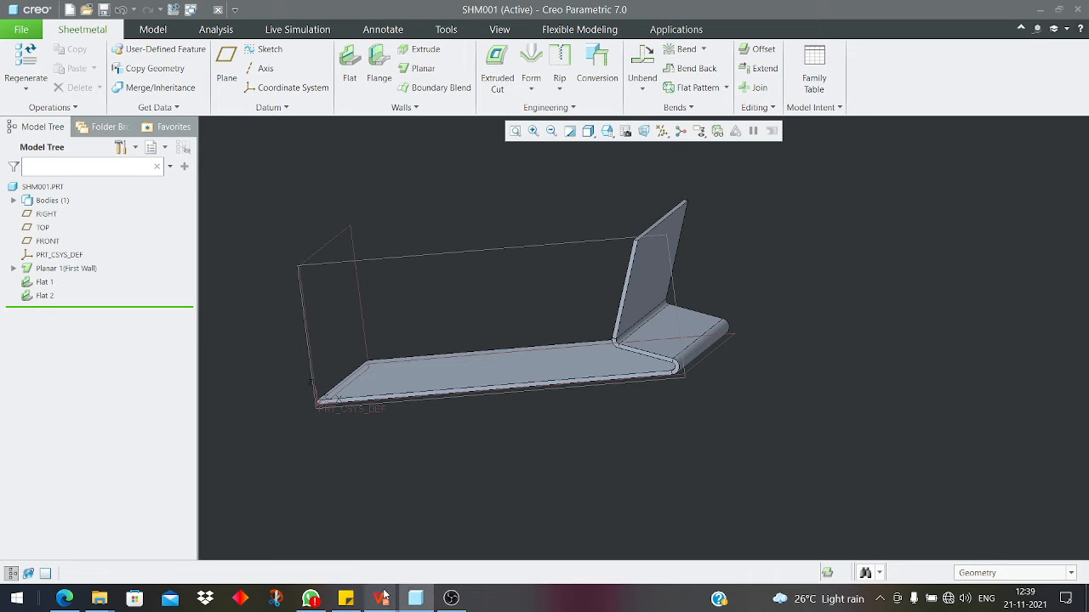
pyautogui.moveTo(381, 598)
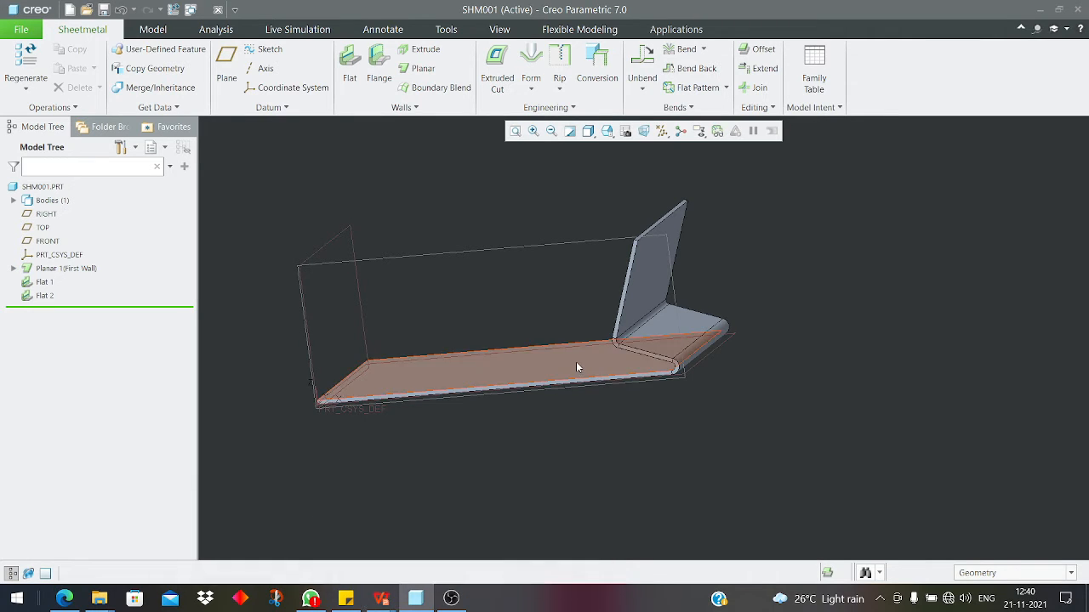
pyautogui.moveTo(576, 362); pyautogui.dragTo(602, 362, button='middle')
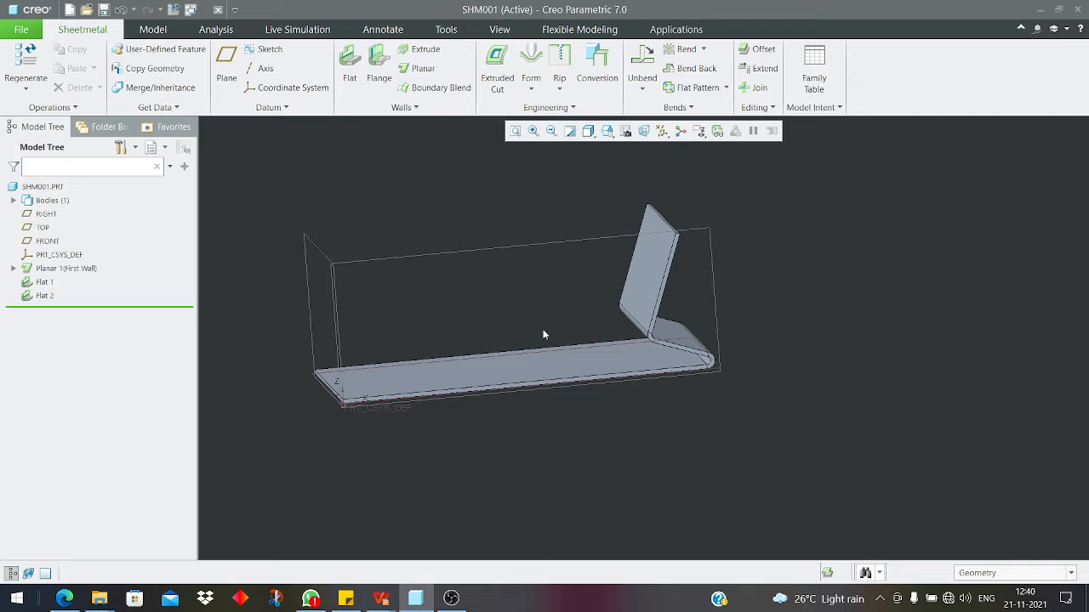
pyautogui.moveTo(545, 336); pyautogui.dragTo(591, 325, button='middle')
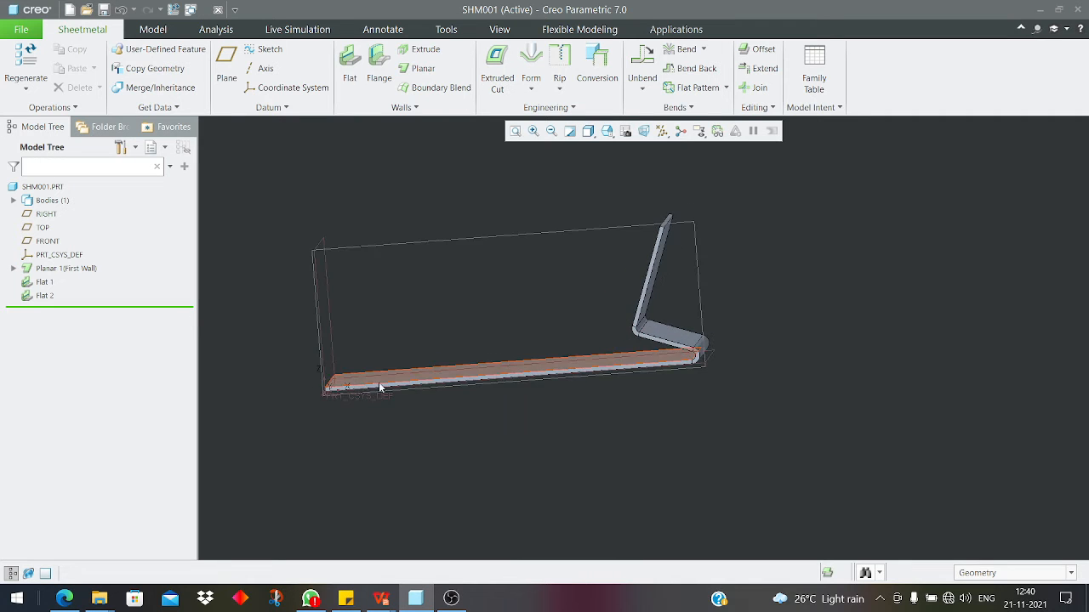
pyautogui.moveTo(661, 239); pyautogui.dragTo(674, 241, button='middle')
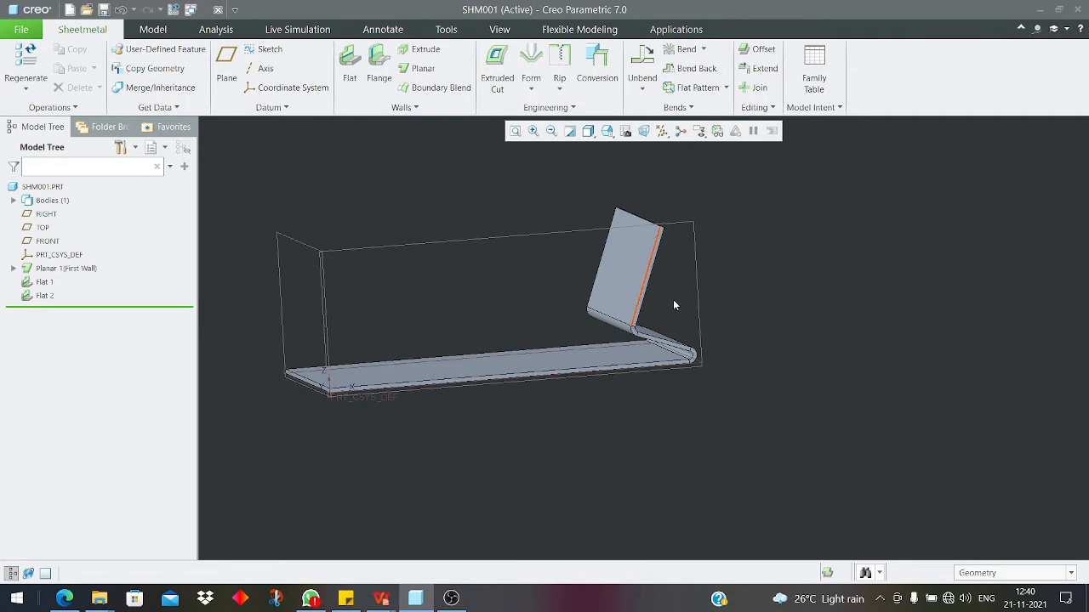
pyautogui.moveTo(629, 305); pyautogui.dragTo(496, 251, button='middle')
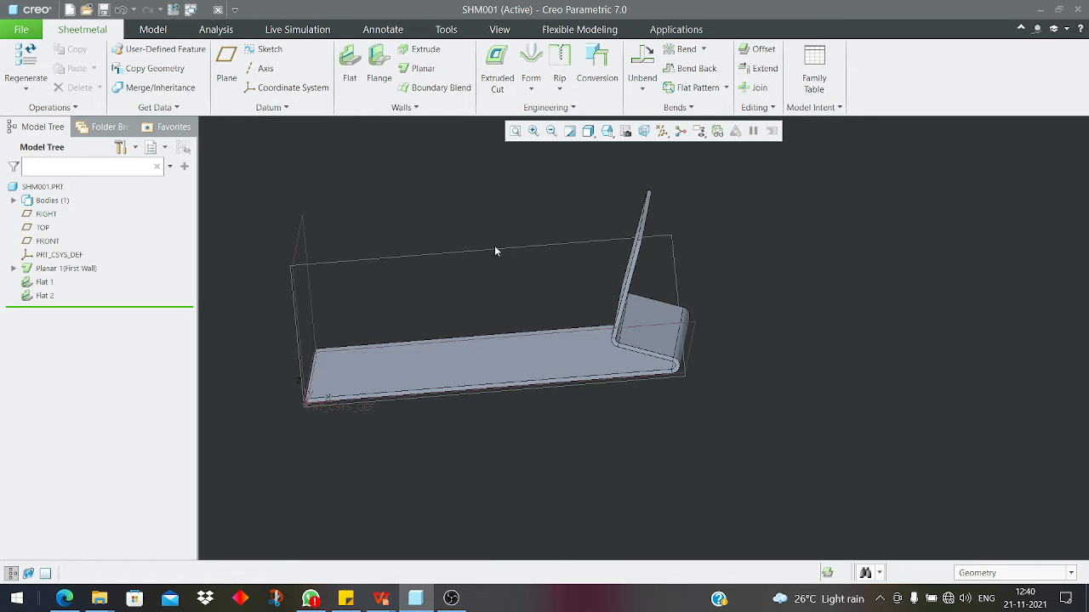
pyautogui.click(357, 78)
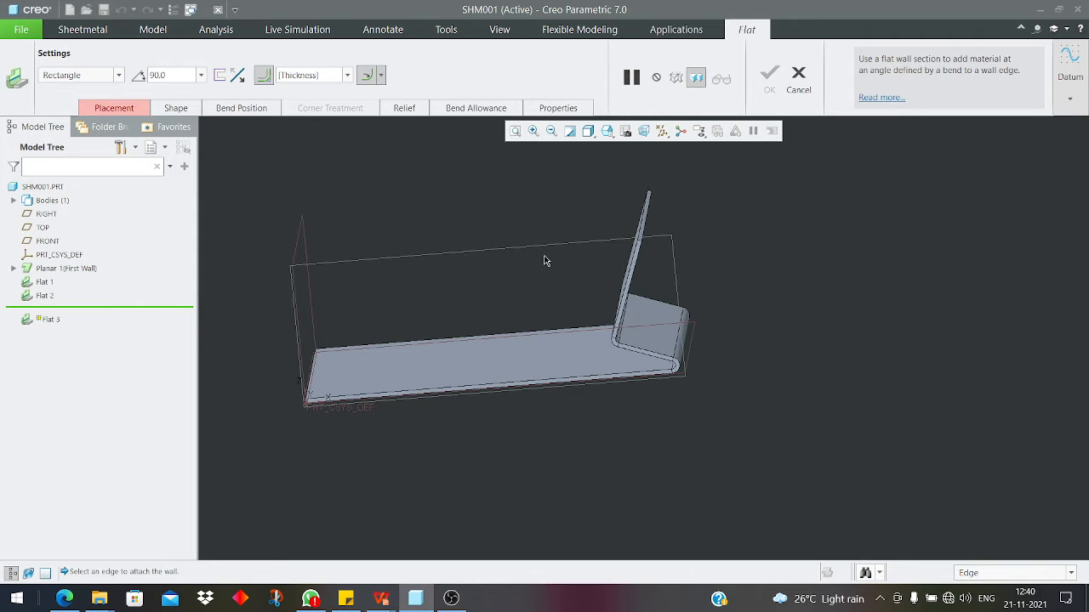
pyautogui.click(798, 79)
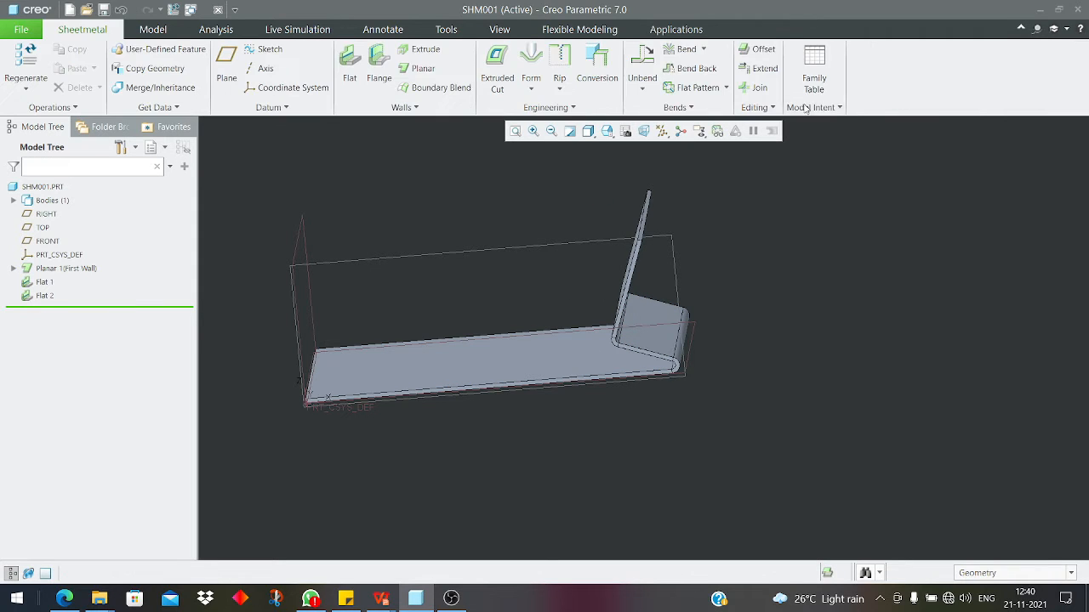
# - Delete both flat walls so that only the planar first wall remains
pyautogui.moveTo(697, 353); pyautogui.dragTo(685, 361, button='middle')
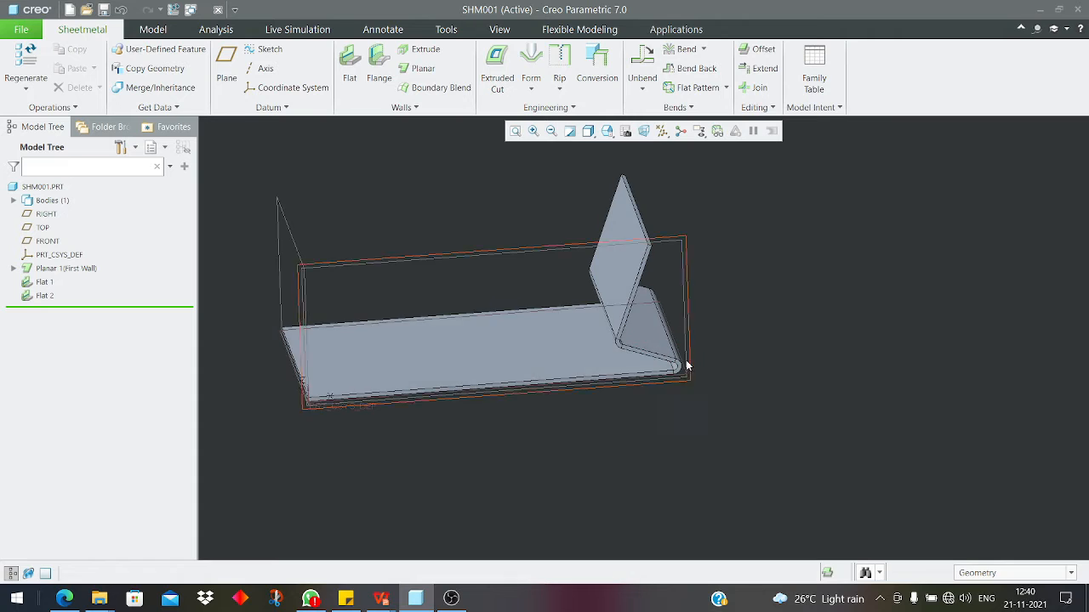
pyautogui.click(26, 295)
pyautogui.keyDown('ctrl'); pyautogui.click(42, 281); pyautogui.keyUp('ctrl')
pyautogui.rightClick(39, 283)
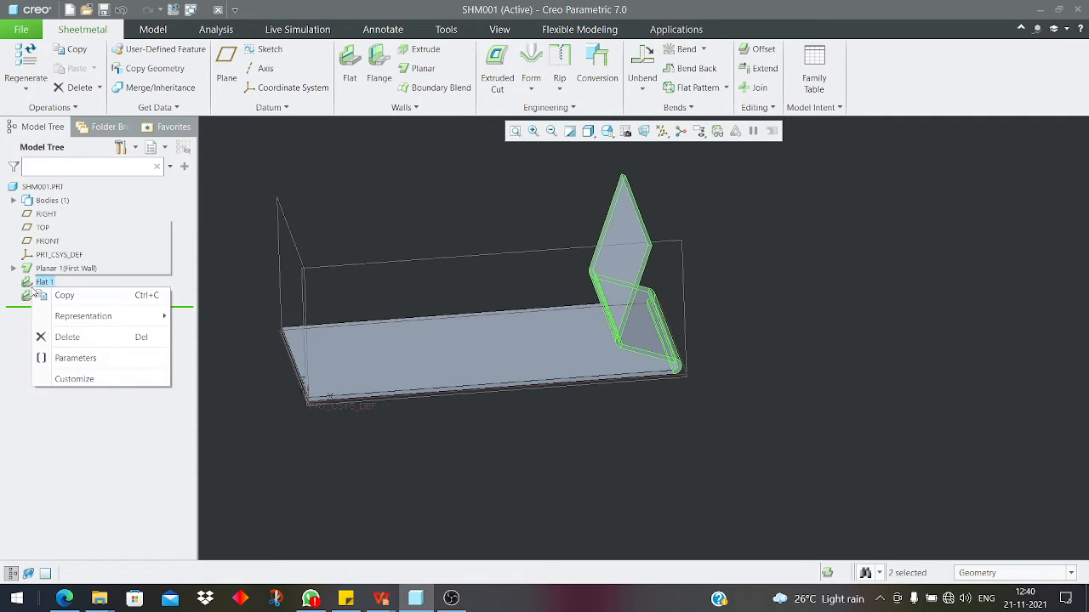
pyautogui.click(60, 338)
pyautogui.click(511, 319)
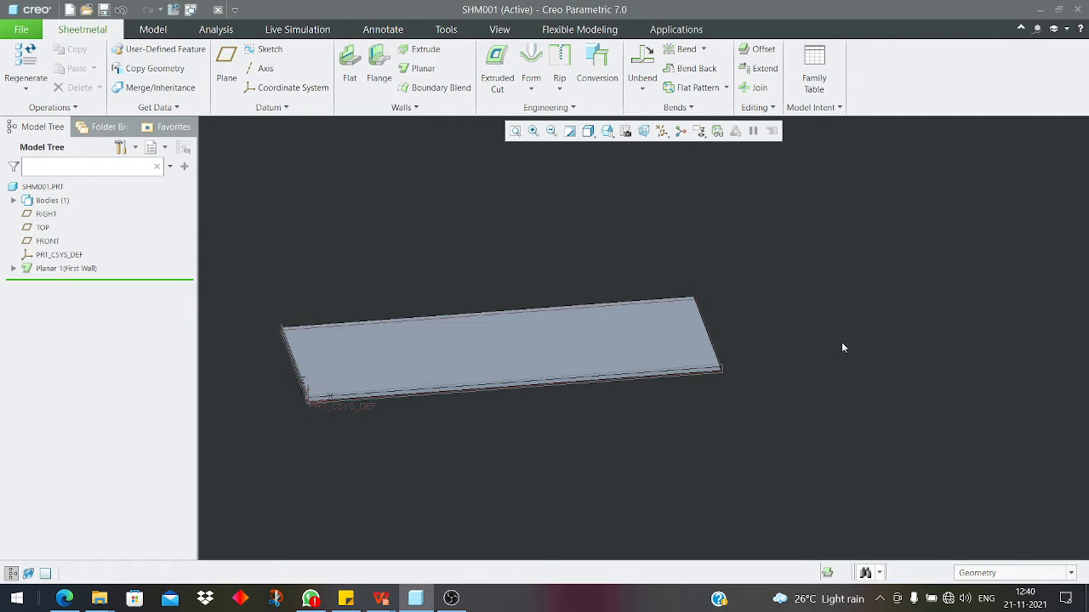
# - Start an I-profile flange on the lower short end edge of the planar wall and open its placement chain details
pyautogui.moveTo(502, 309); pyautogui.dragTo(409, 202, button='middle')
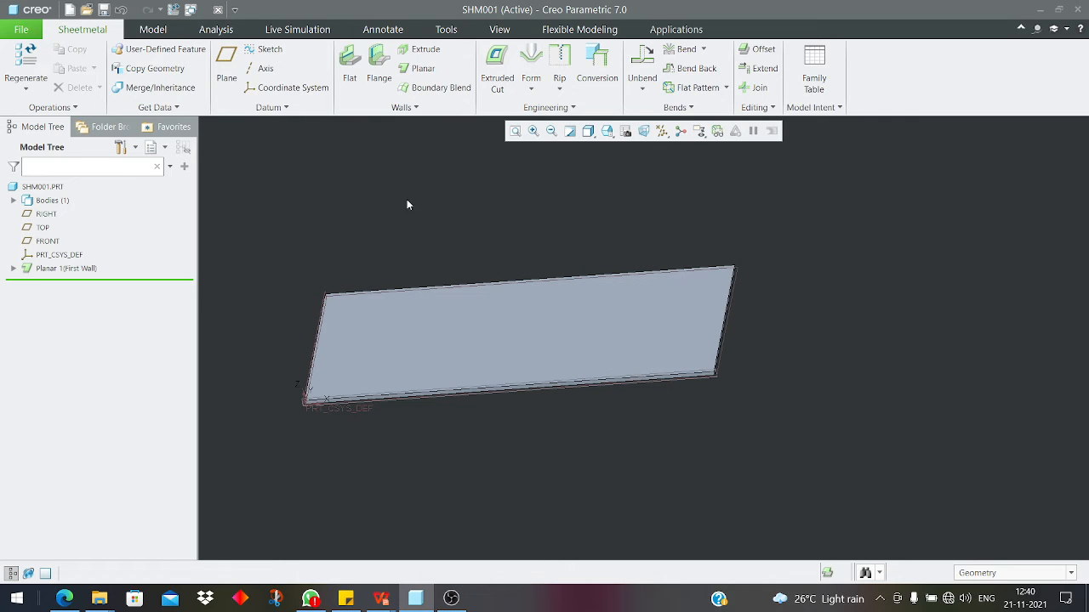
pyautogui.click(383, 81)
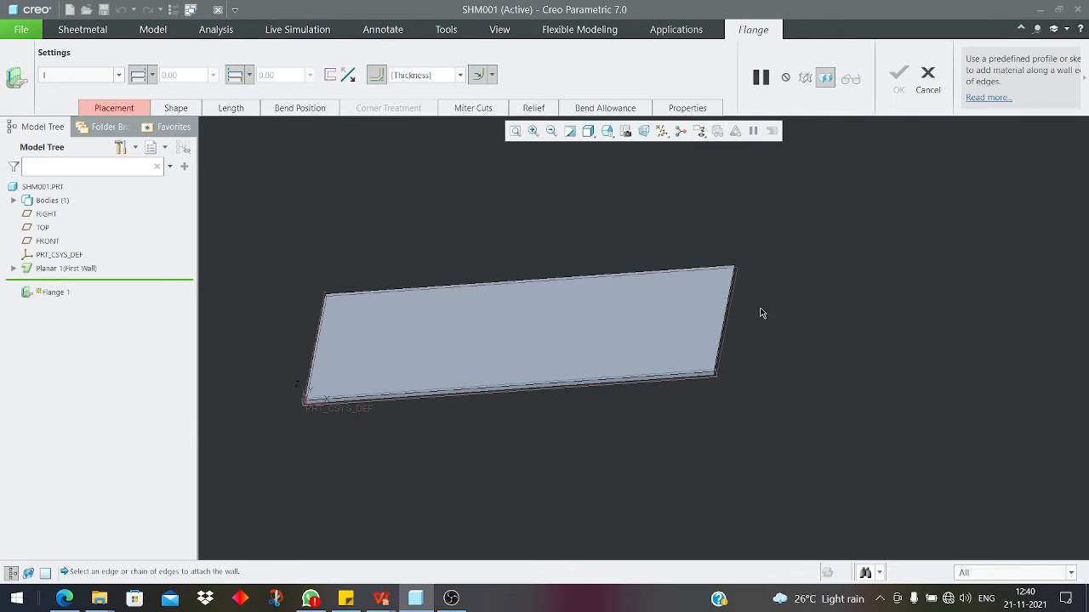
pyautogui.scroll(-5, 743, 339)
pyautogui.click(688, 414)
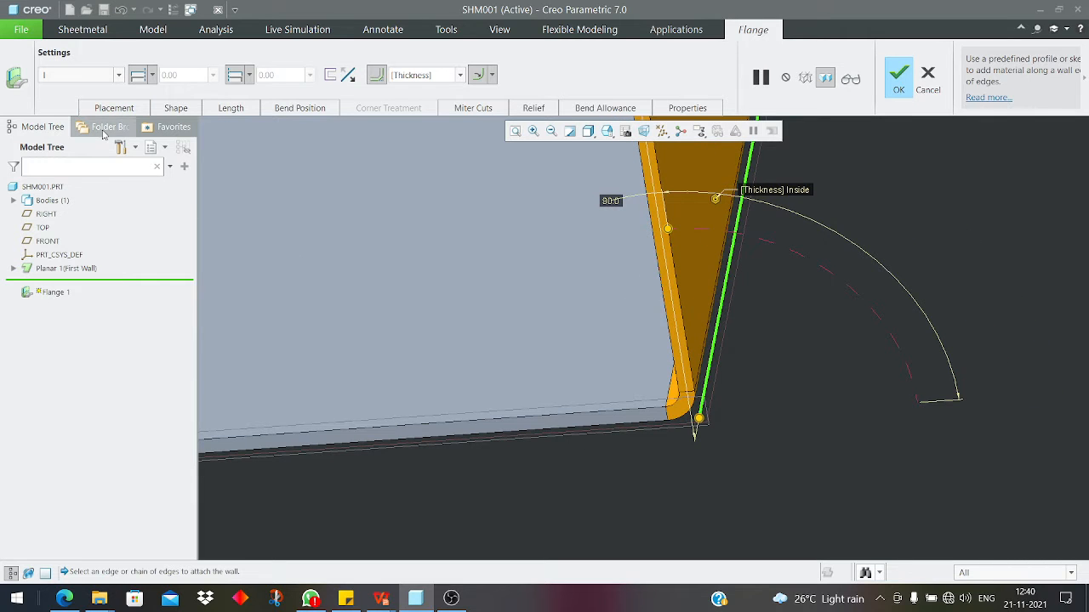
pyautogui.click(124, 108)
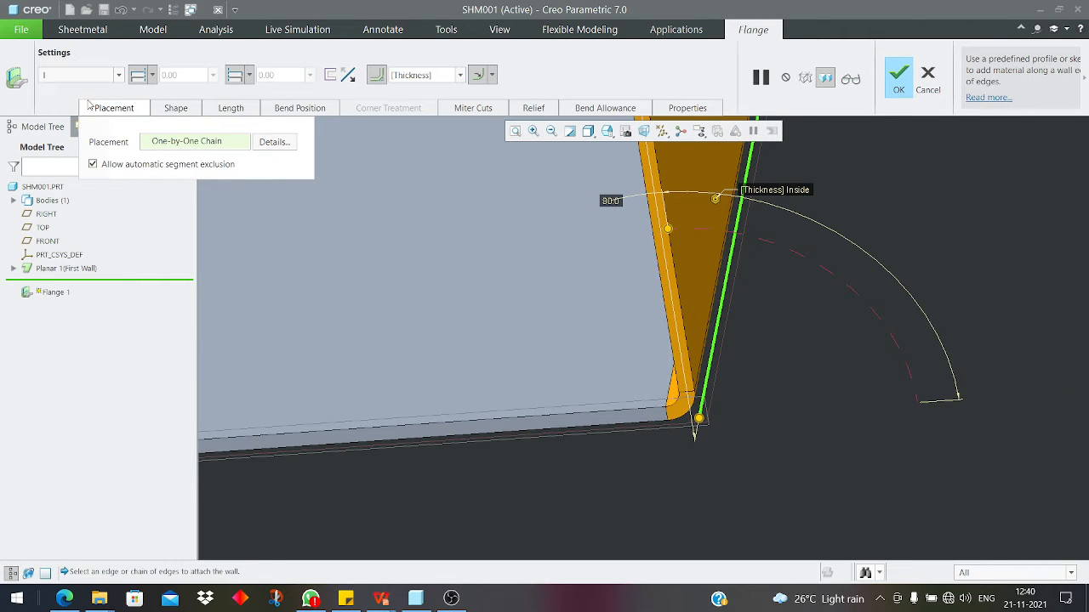
pyautogui.click(273, 142)
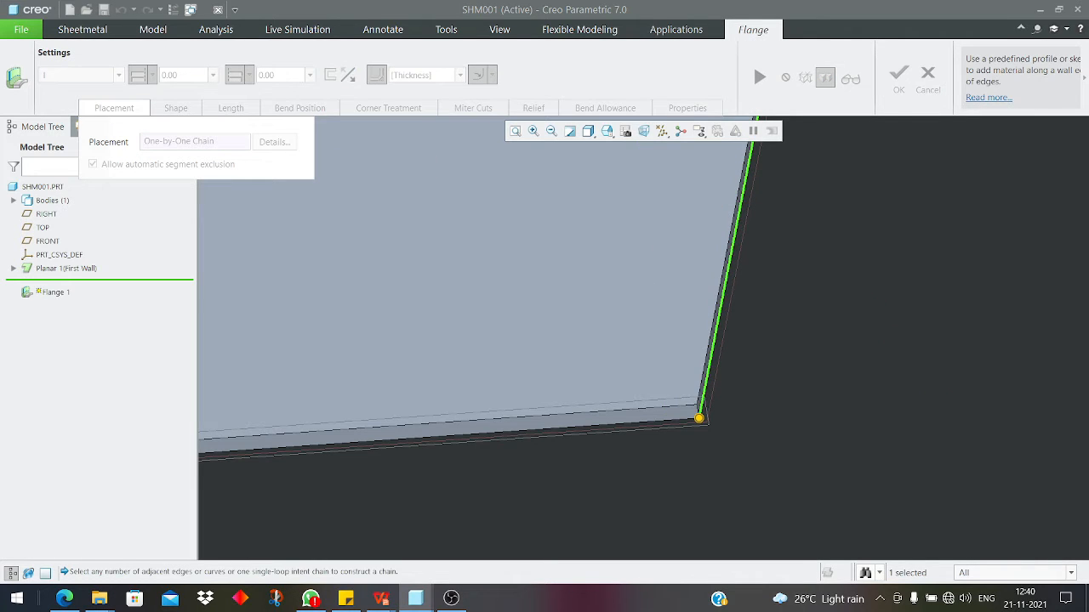
pyautogui.moveTo(1055, 141); pyautogui.dragTo(872, 139)
# - Add the adjacent lower long edge of the planar wall to the flange's edge chain
pyautogui.scroll(5, 691, 302)
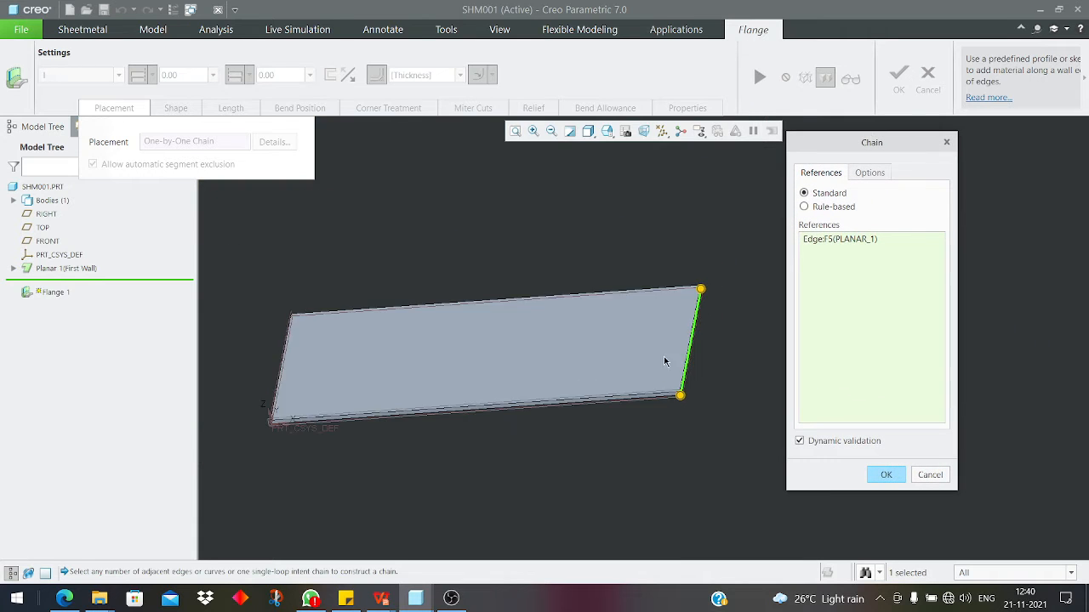
pyautogui.moveTo(662, 357); pyautogui.dragTo(705, 369, button='middle')
pyautogui.scroll(-3, 706, 369)
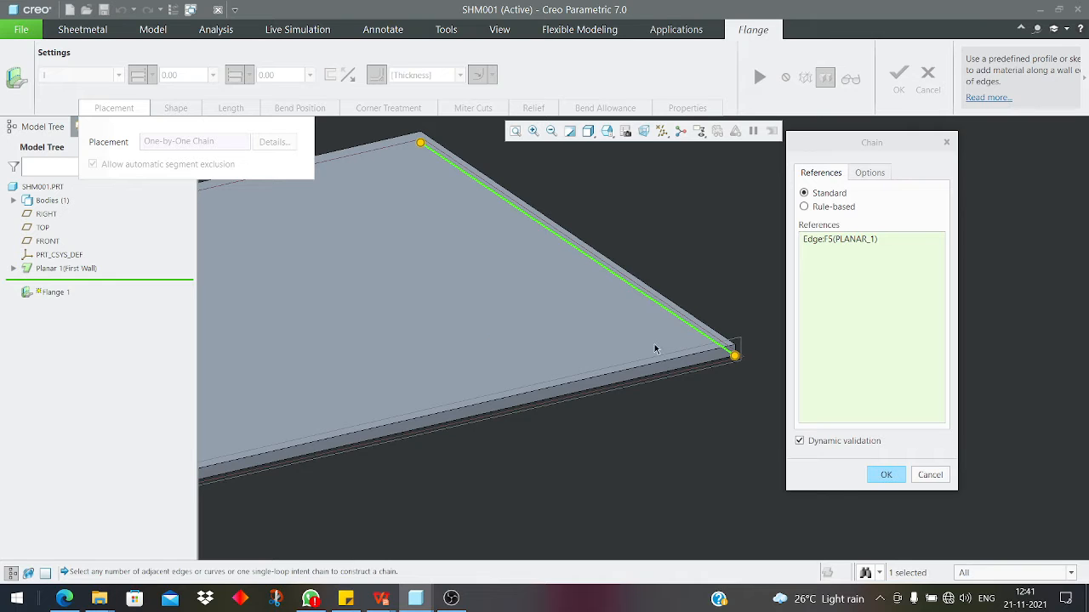
pyautogui.scroll(-2, 735, 362)
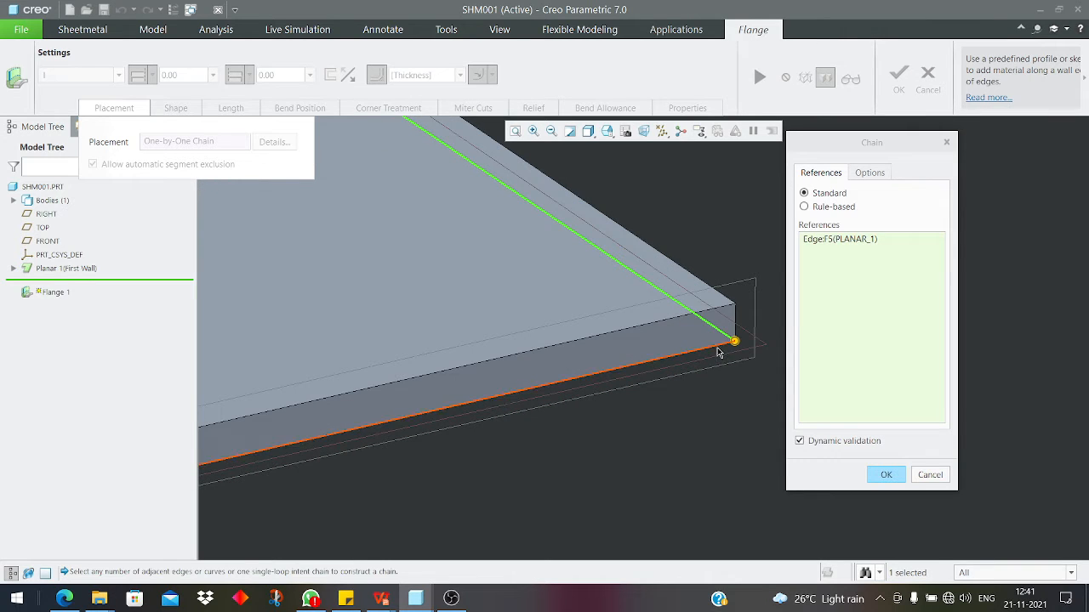
pyautogui.click(718, 353)
pyautogui.scroll(3, 765, 327)
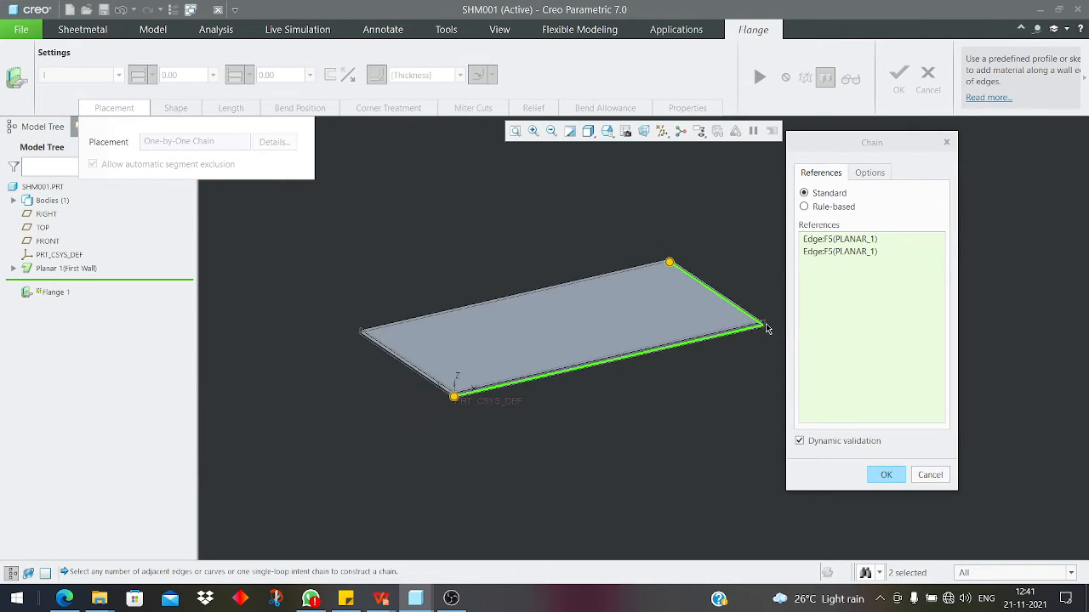
# - Add the remaining short and long lower edges to close the flange chain around the planar wall, and accept the chain
pyautogui.scroll(-3, 450, 374)
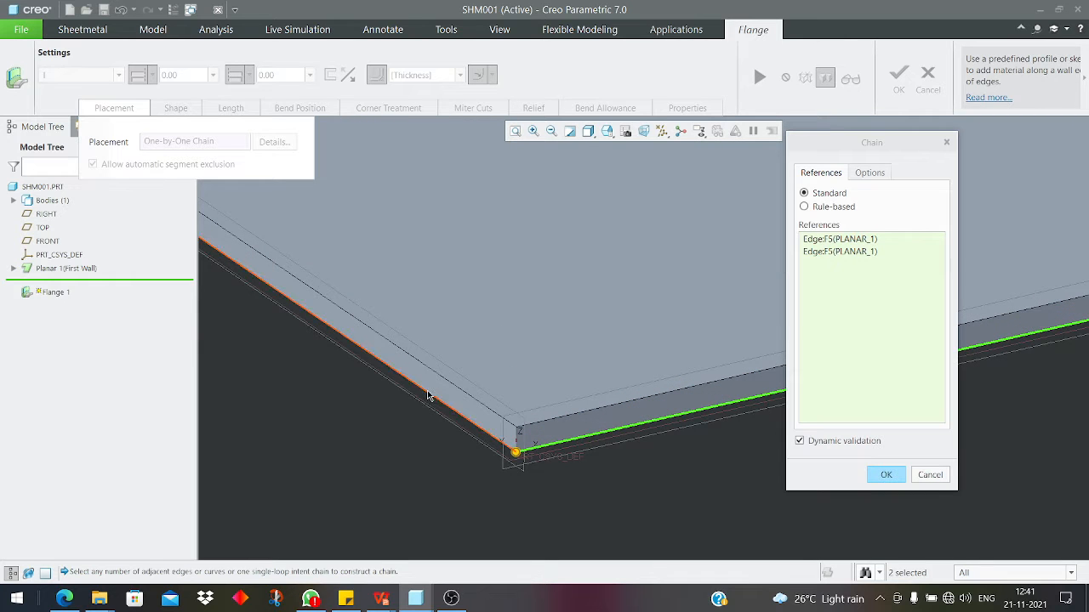
pyautogui.click(428, 396)
pyautogui.scroll(3, 428, 395)
pyautogui.moveTo(428, 396); pyautogui.dragTo(570, 368, button='middle')
pyautogui.scroll(-4, 380, 335)
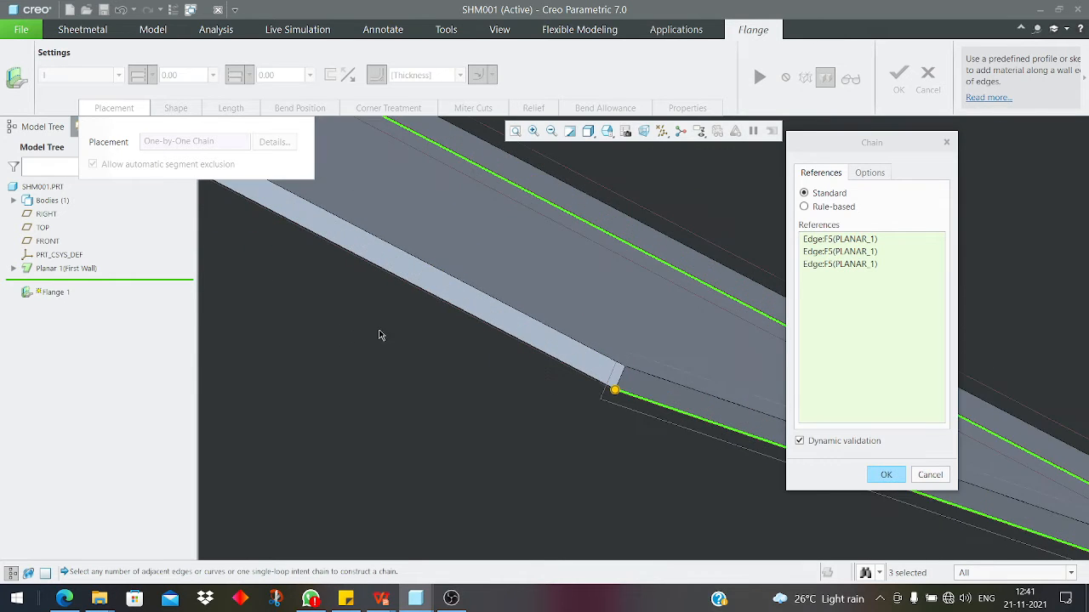
pyautogui.click(493, 335)
pyautogui.click(886, 474)
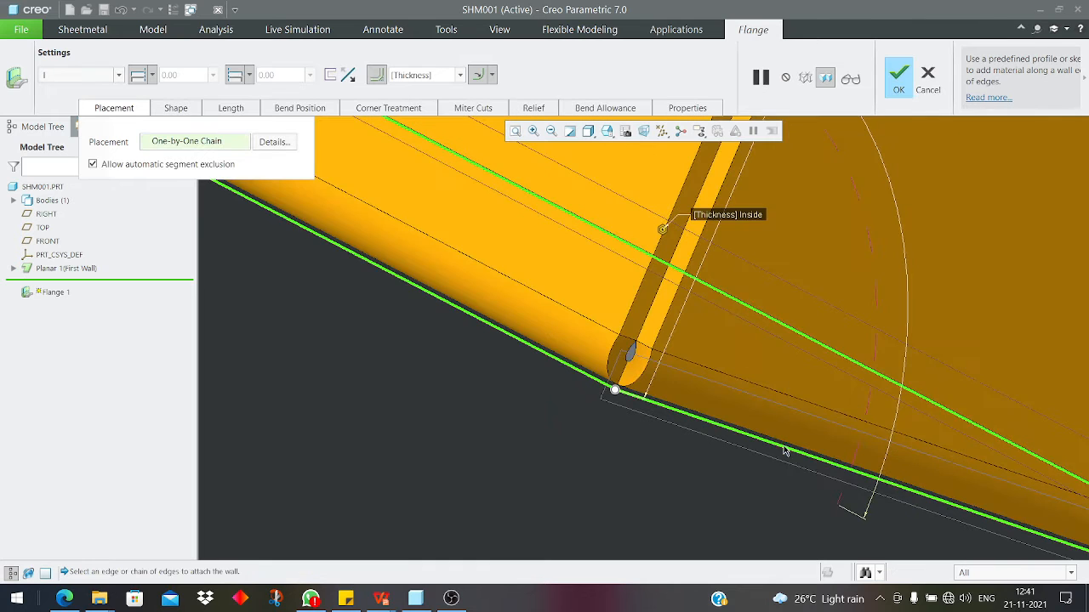
# - Set the flange height to 50 and complete the flange around all four edges
pyautogui.moveTo(559, 426); pyautogui.dragTo(469, 318, button='middle')
pyautogui.scroll(3, 469, 318)
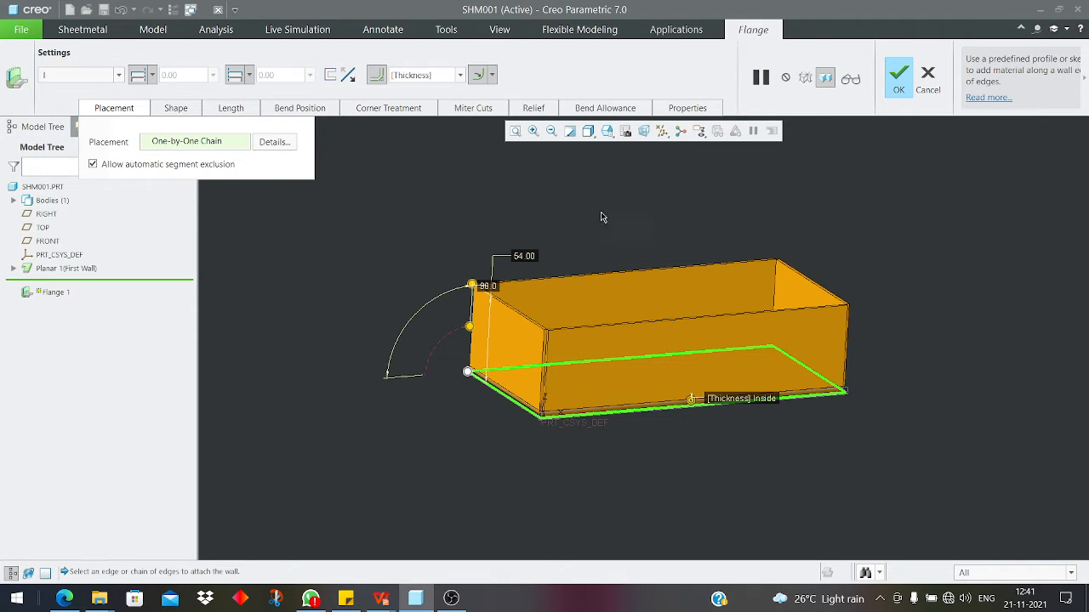
pyautogui.doubleClick(521, 257)
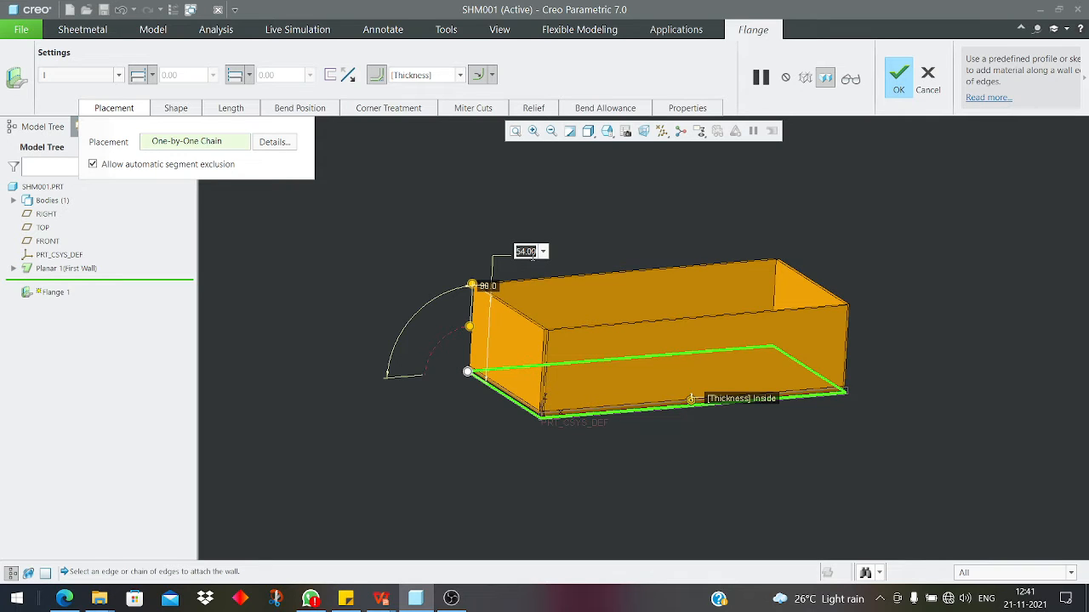
pyautogui.write('50')
pyautogui.press('Return')
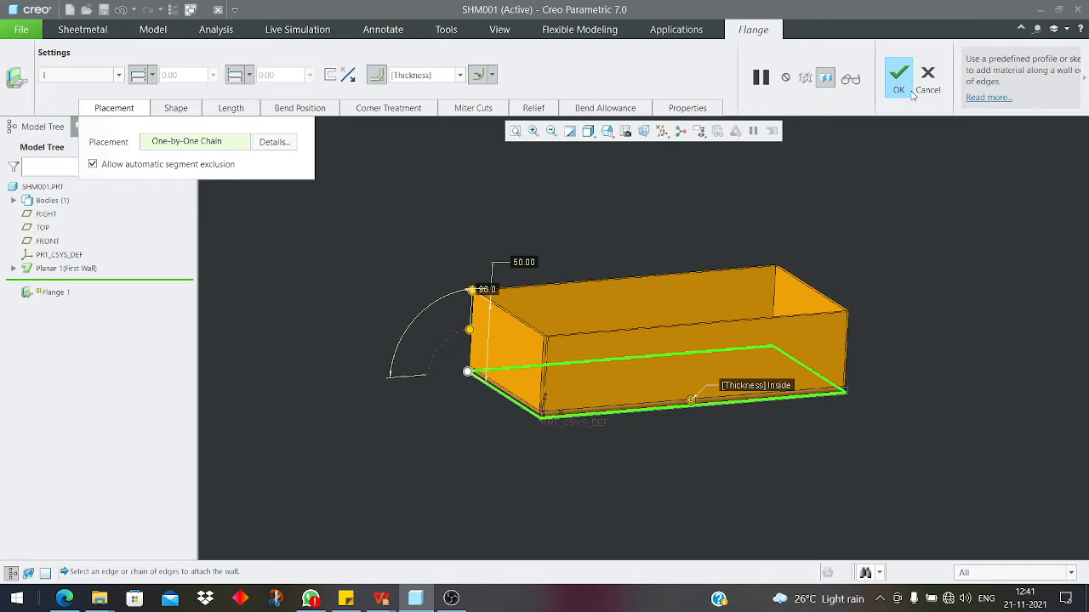
pyautogui.click(910, 92)
# - Redefine the flange and enter its profile sketch with the sketch plane at the end of the wall
pyautogui.moveTo(672, 230); pyautogui.dragTo(449, 396, button='middle')
pyautogui.moveTo(547, 328); pyautogui.dragTo(439, 331, button='middle')
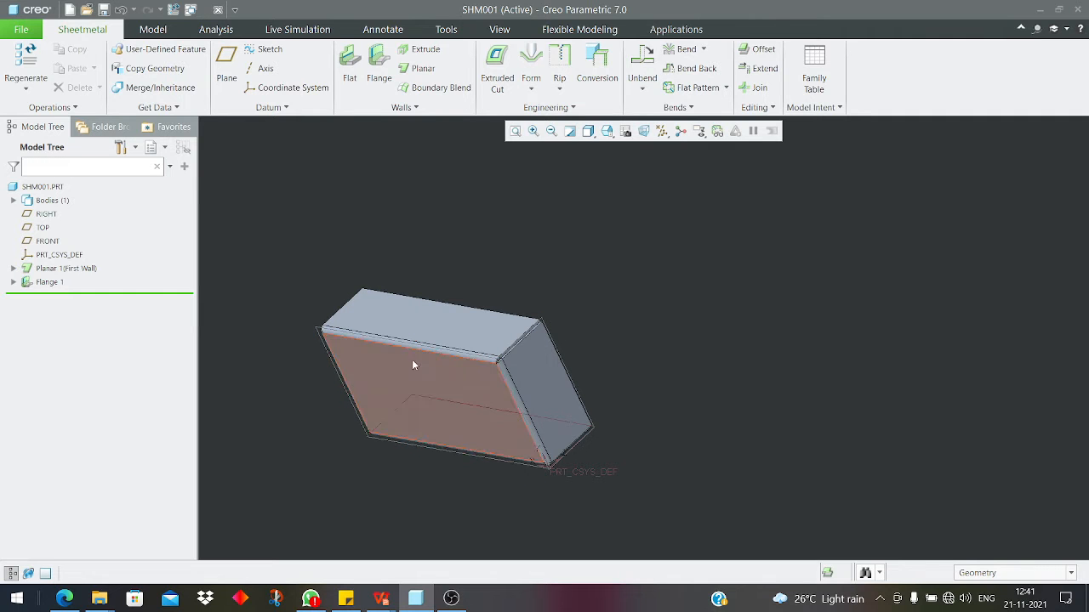
pyautogui.moveTo(411, 359)
pyautogui.mouseDown(button='middle')
pyautogui.moveTo(468, 399)
pyautogui.moveTo(503, 406)
pyautogui.moveTo(452, 393)
pyautogui.moveTo(422, 367)
pyautogui.mouseUp(button='middle')
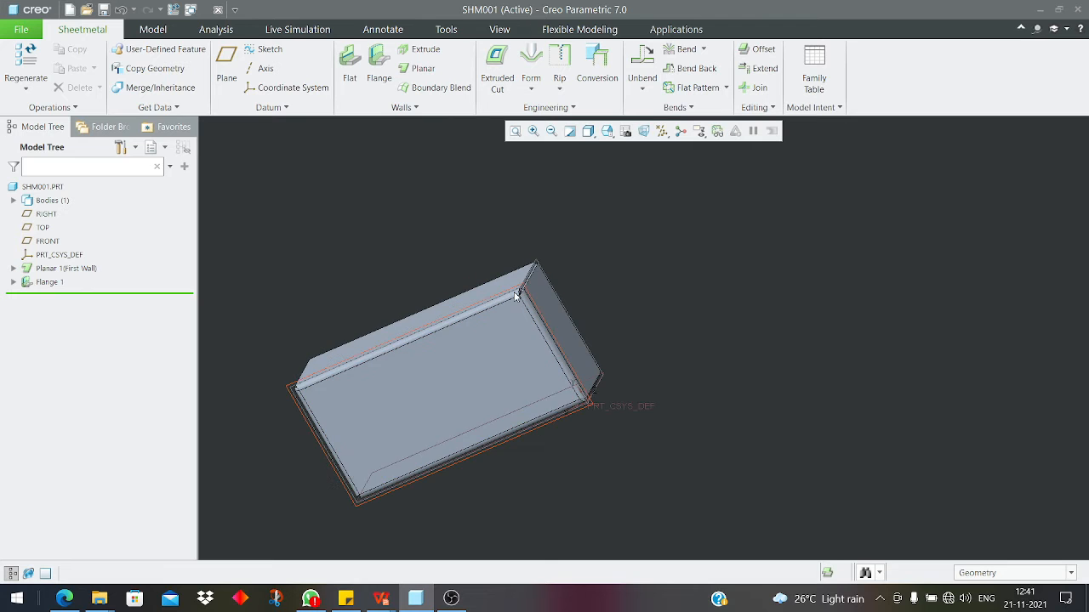
pyautogui.scroll(-5, 502, 339)
pyautogui.scroll(5, 513, 311)
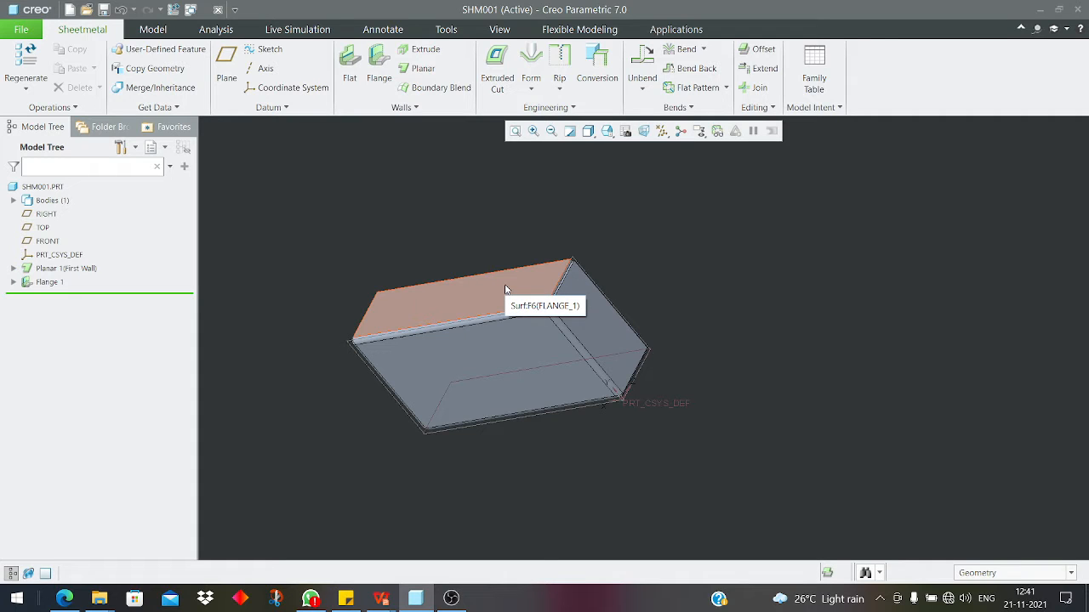
pyautogui.click(49, 282)
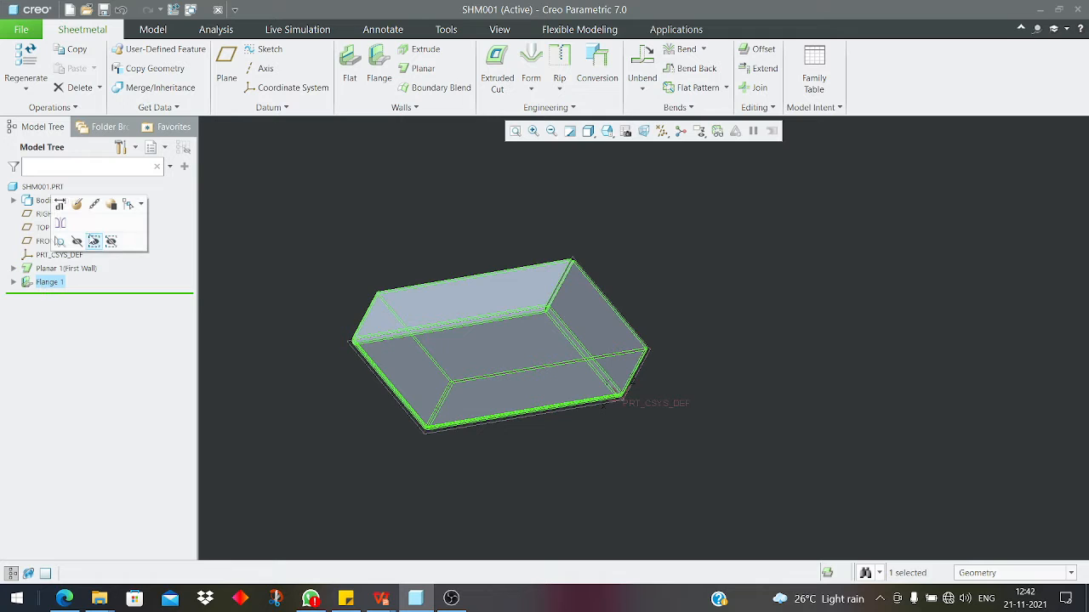
pyautogui.click(78, 205)
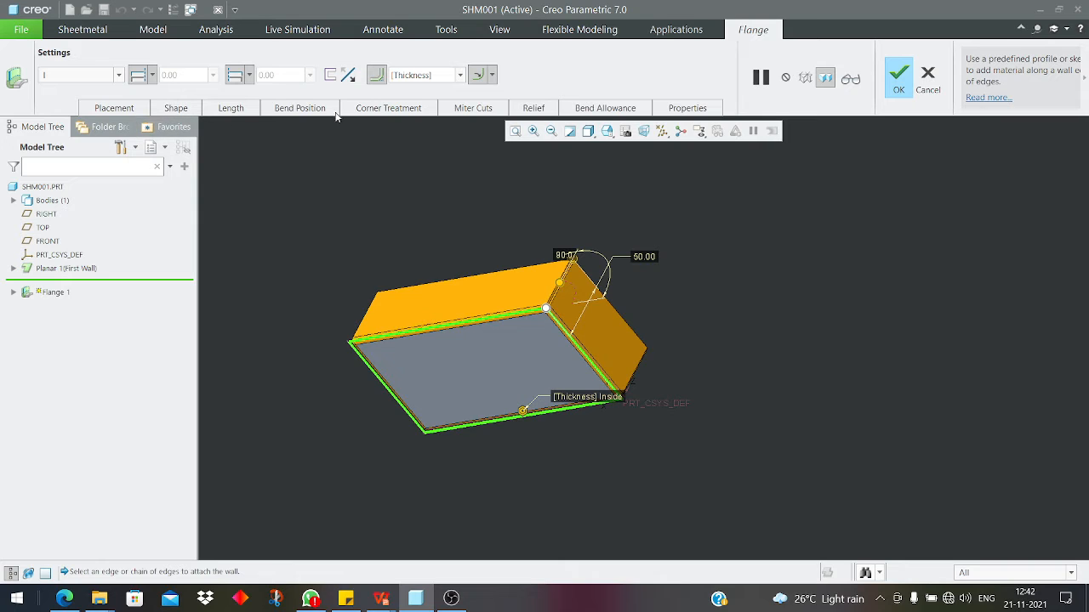
pyautogui.click(128, 112)
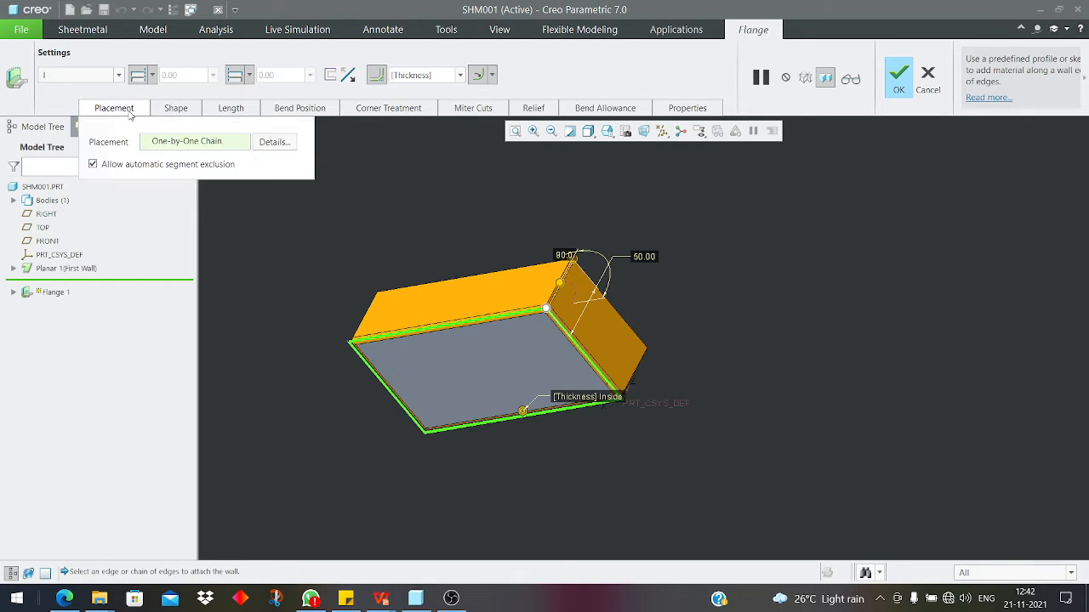
pyautogui.click(191, 114)
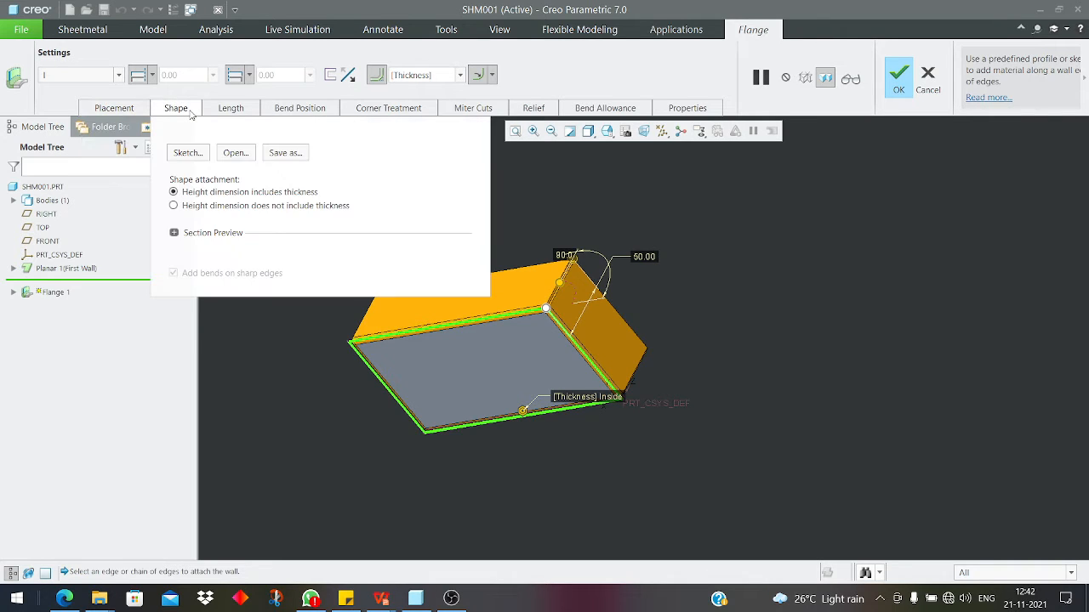
pyautogui.click(193, 152)
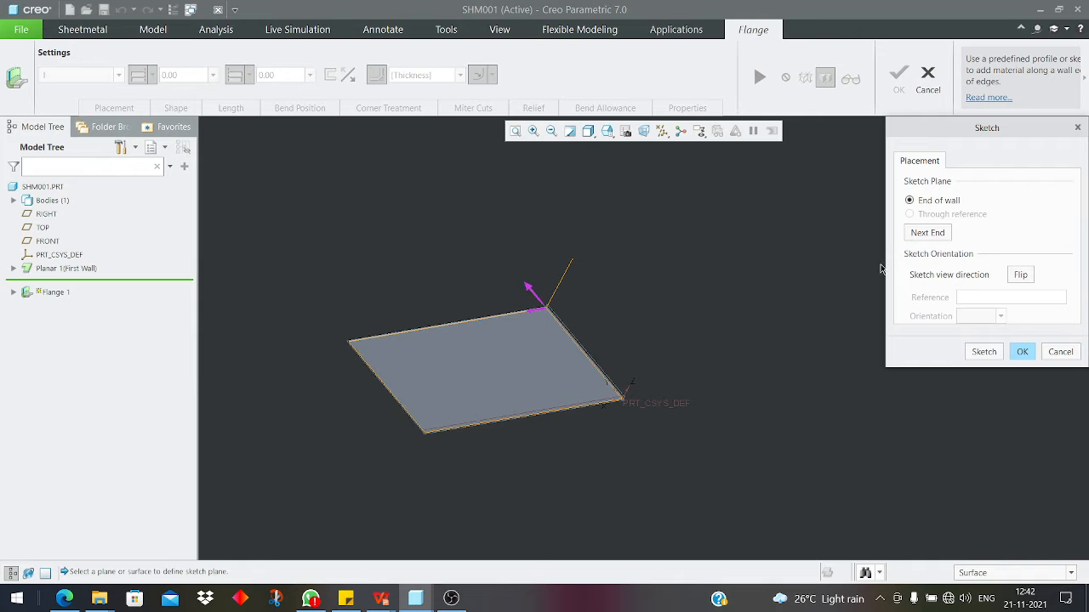
pyautogui.click(983, 351)
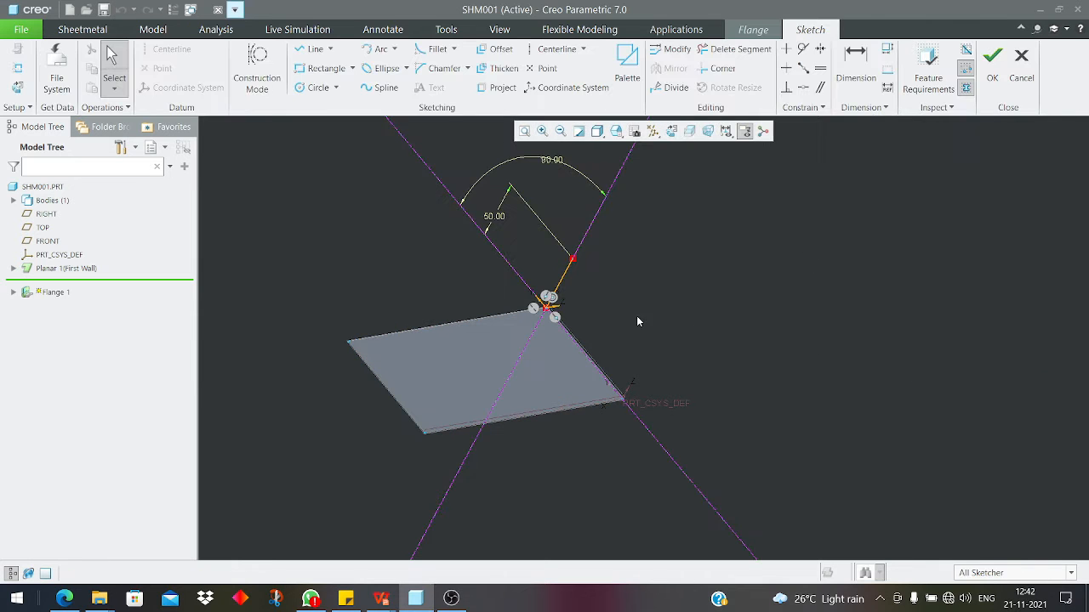
# - Orient the flange profile sketch flat to the screen and set the profile line's length to 100
pyautogui.scroll(-2, 526, 267)
pyautogui.moveTo(536, 256)
pyautogui.mouseDown(button='middle')
pyautogui.moveTo(520, 292)
pyautogui.moveTo(429, 272)
pyautogui.mouseUp(button='middle')
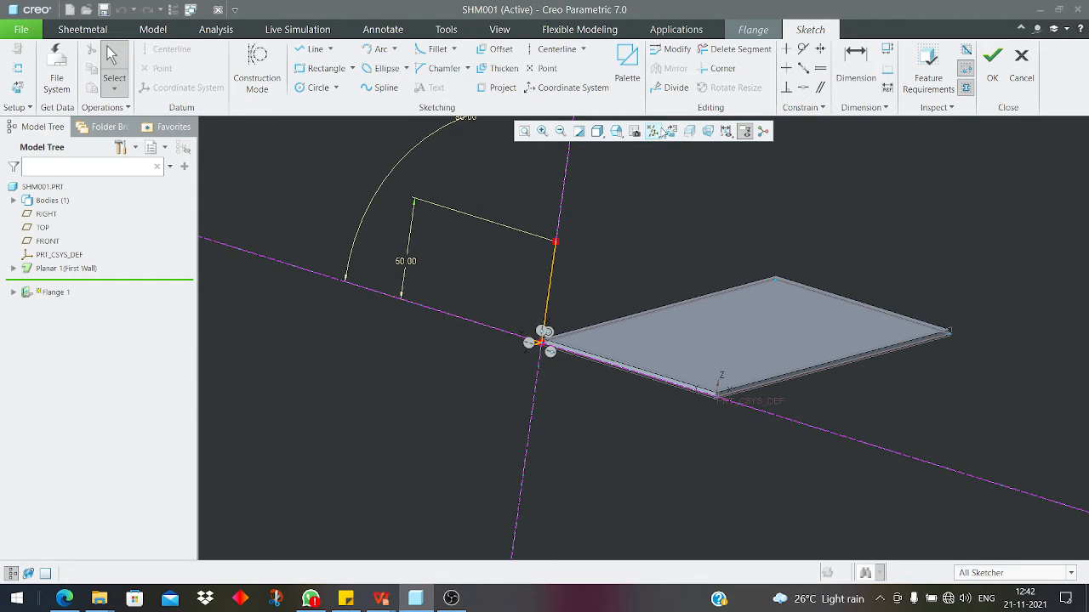
pyautogui.click(655, 130)
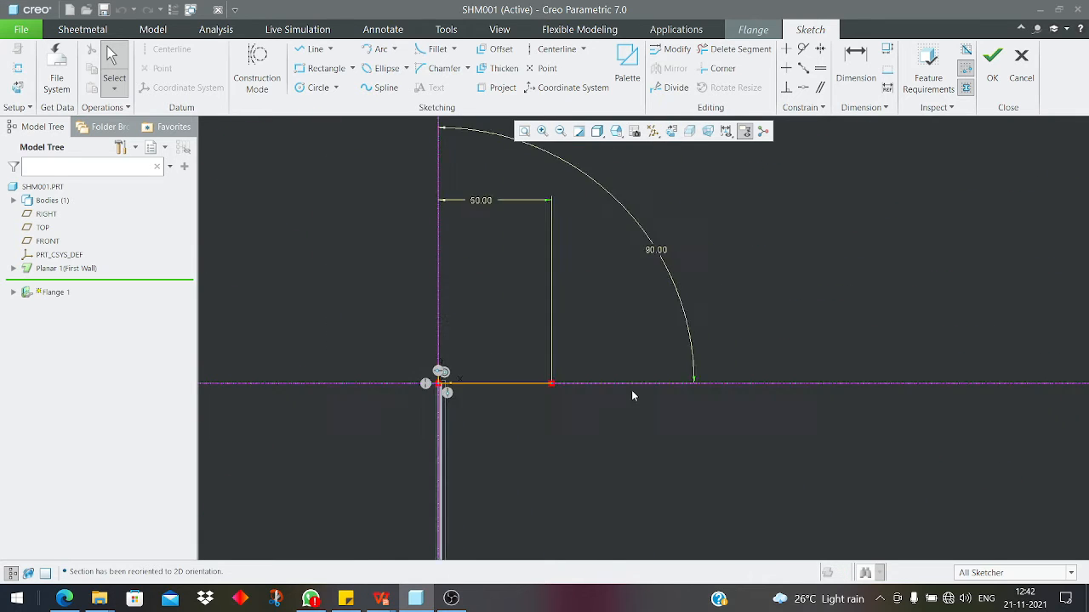
pyautogui.doubleClick(510, 235)
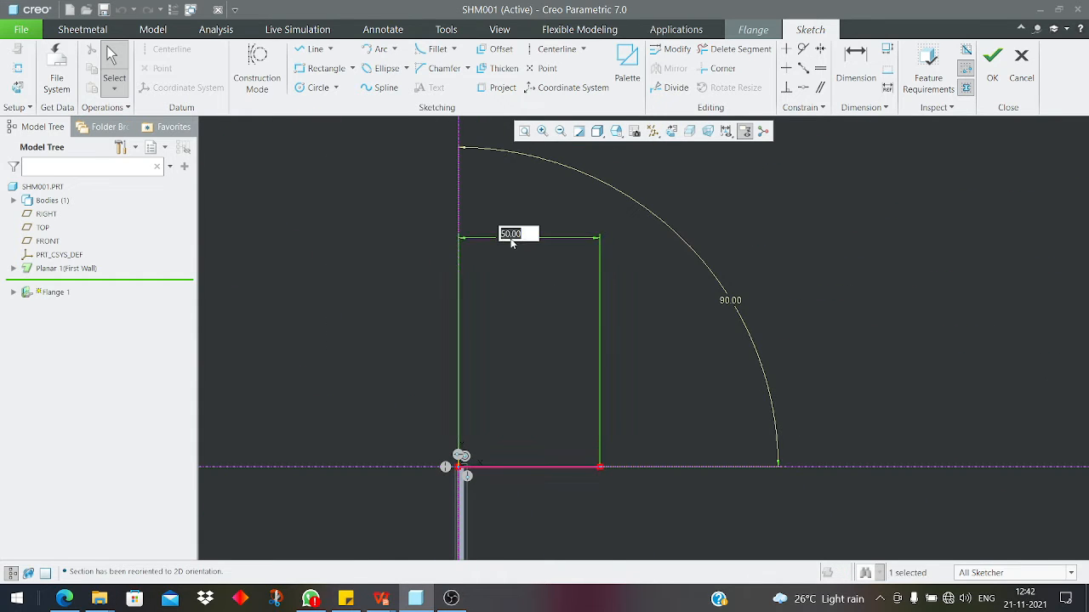
pyautogui.write('1')
pyautogui.press('Return')
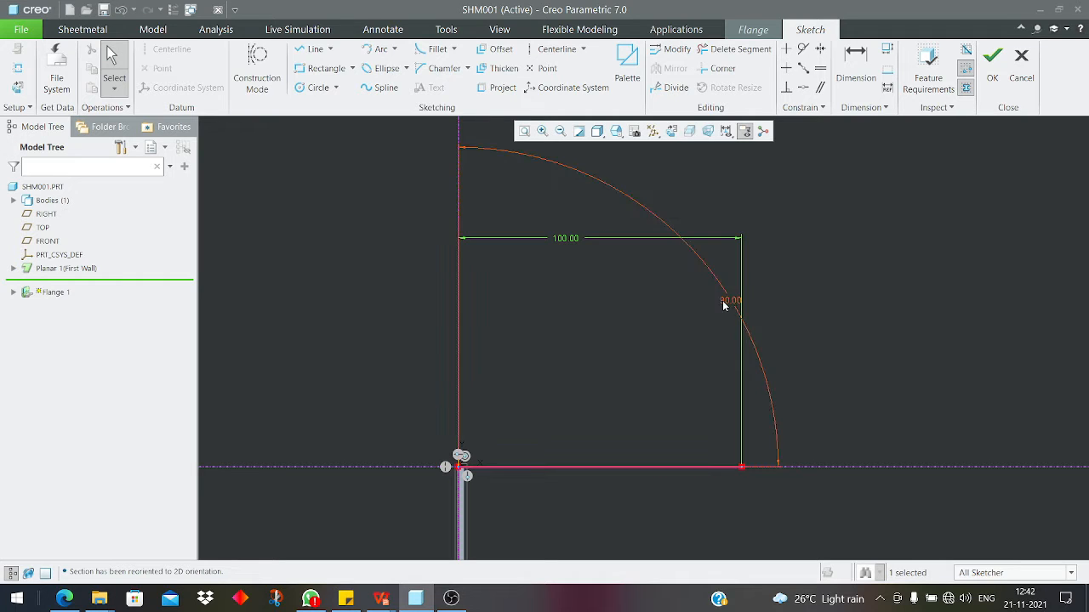
# - Set the profile line's angle to 60 degrees, accept the sketch and complete the flange
pyautogui.doubleClick(725, 302)
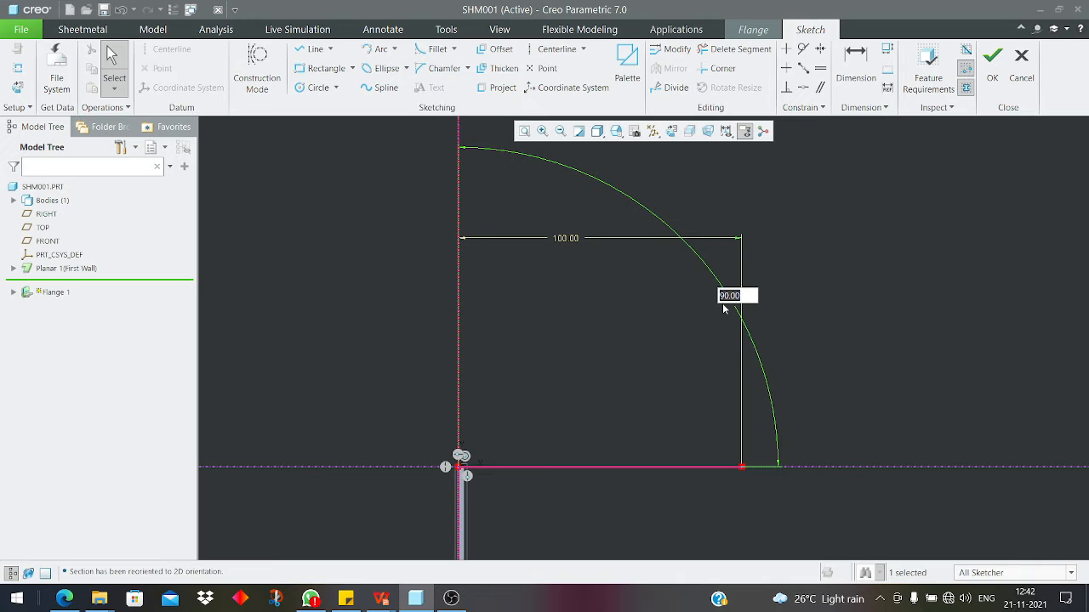
pyautogui.write('60')
pyautogui.press('Return')
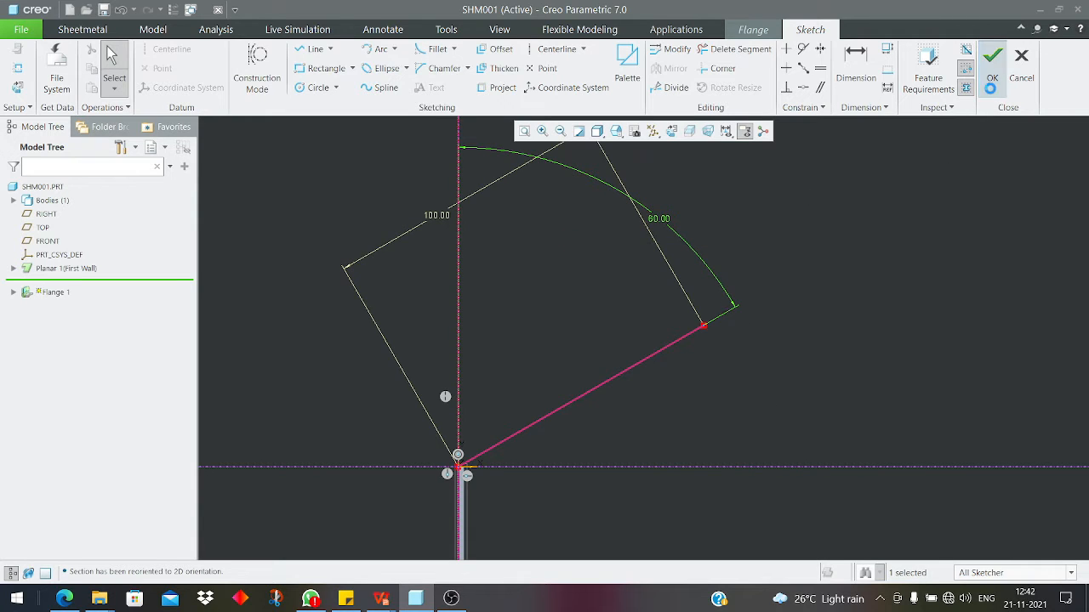
pyautogui.click(992, 61)
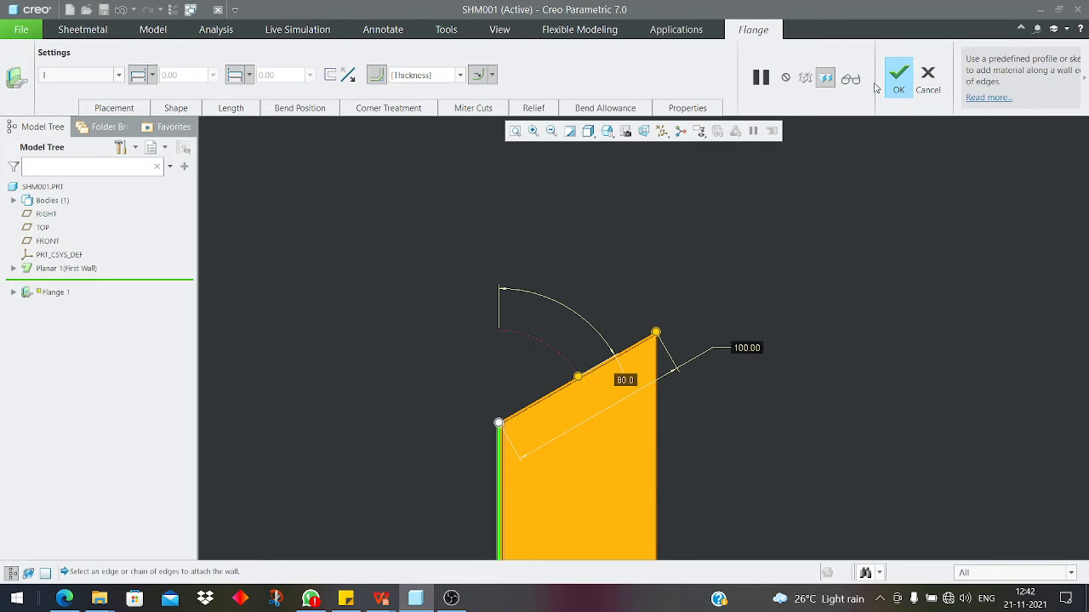
pyautogui.click(897, 78)
# - Examine the slanted flange walls around the planar wall from several directions
pyautogui.moveTo(695, 295); pyautogui.dragTo(607, 224, button='middle')
pyautogui.scroll(-5, 782, 307)
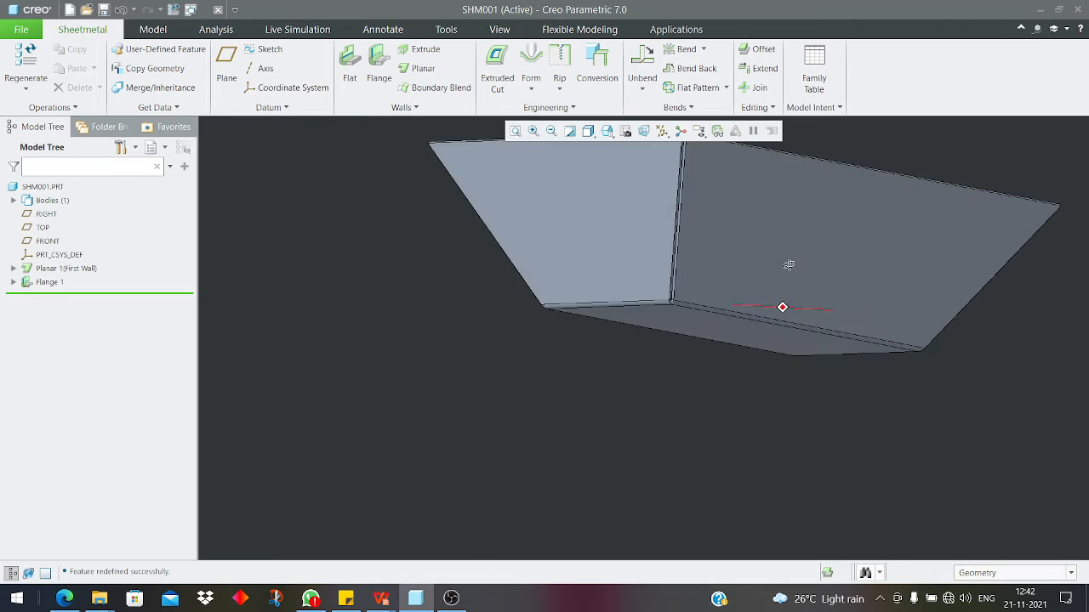
pyautogui.moveTo(788, 266); pyautogui.dragTo(479, 294, button='middle')
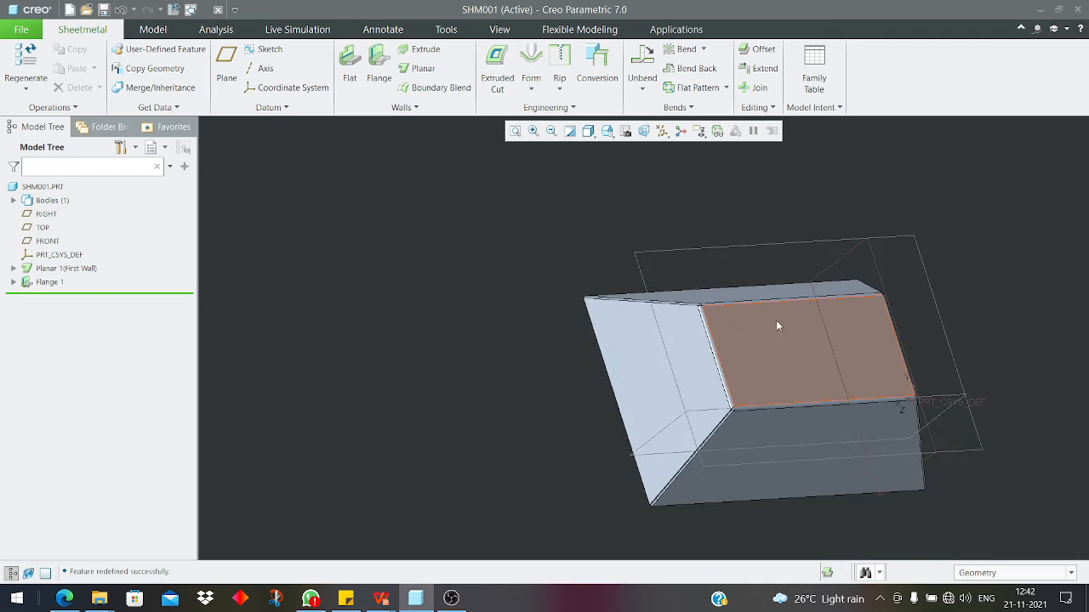
pyautogui.scroll(-4, 732, 316)
pyautogui.scroll(3, 605, 300)
pyautogui.moveTo(610, 290)
pyautogui.mouseDown(button='middle')
pyautogui.moveTo(738, 273)
pyautogui.moveTo(726, 182)
pyautogui.moveTo(658, 153)
pyautogui.moveTo(587, 183)
pyautogui.mouseUp(button='middle')
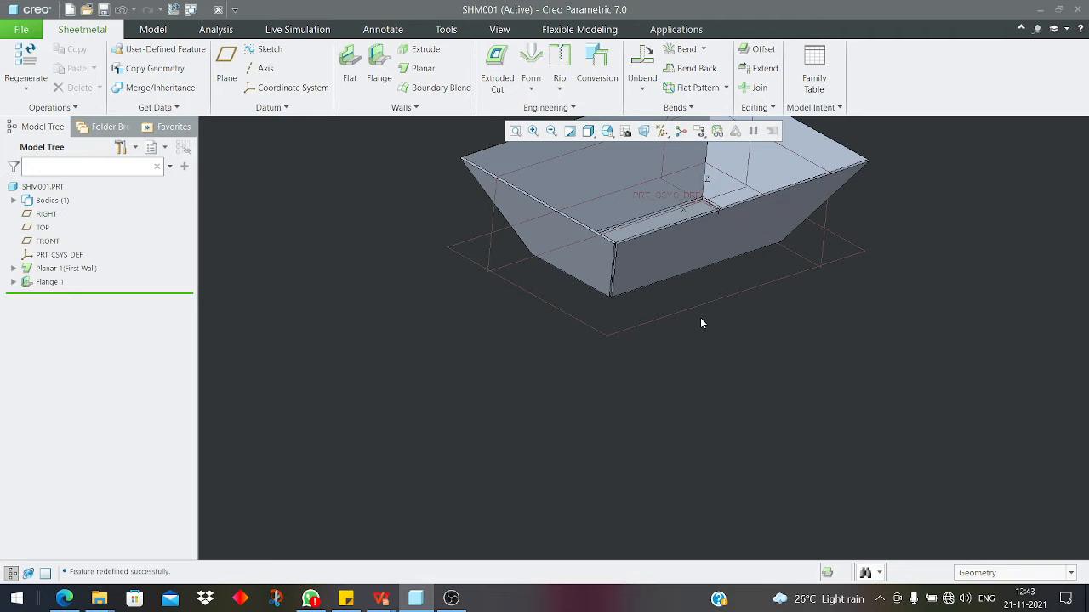
pyautogui.scroll(4, 335, 398)
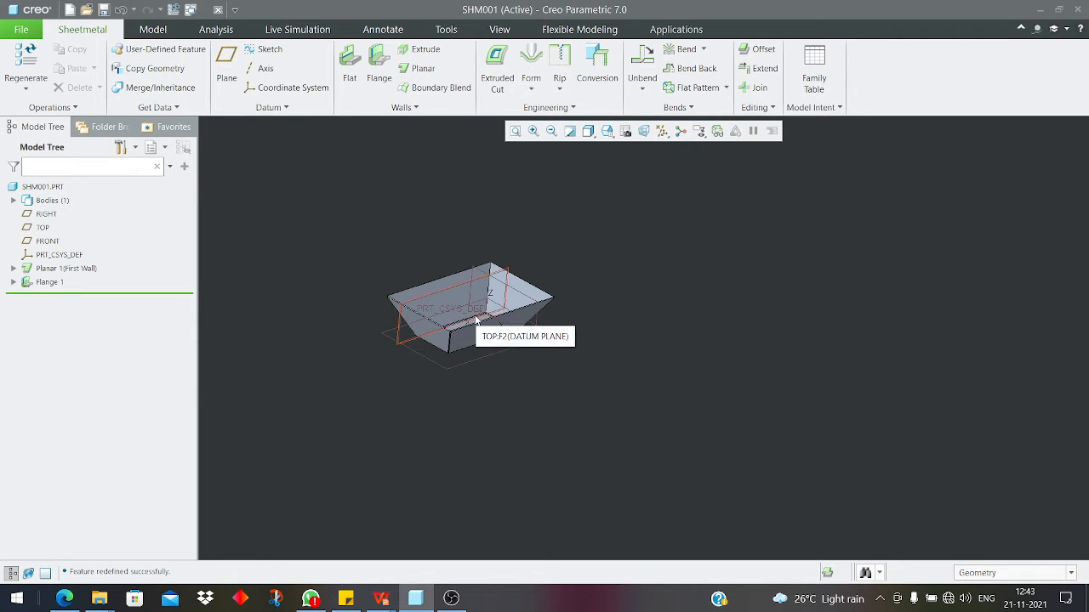
# - Redefine the flange and review the edge references of its placement chain, leaving them as they are
pyautogui.click(49, 282)
pyautogui.click(91, 170)
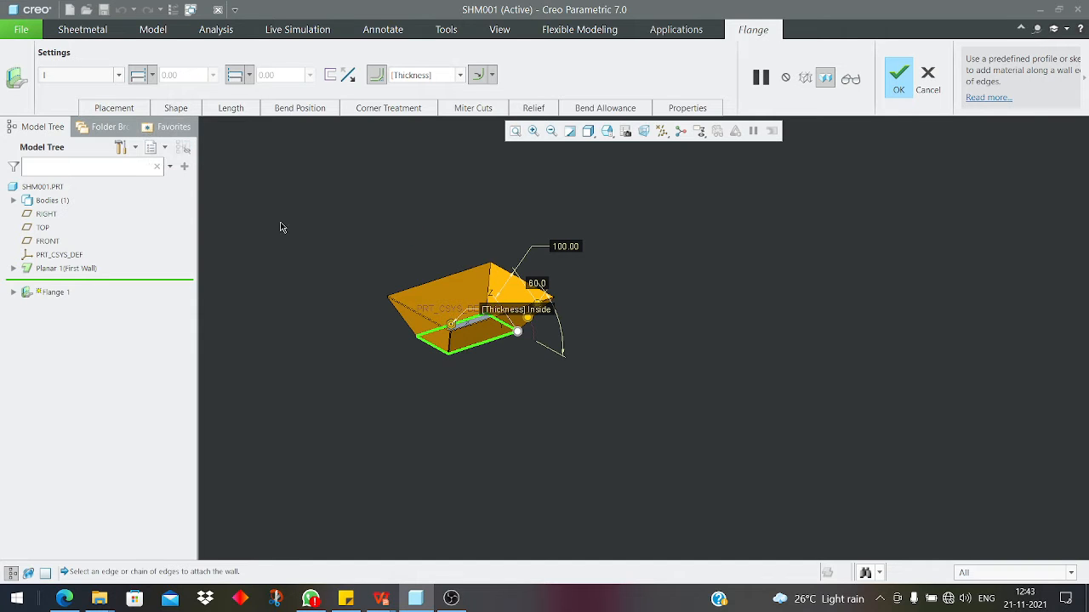
pyautogui.click(114, 108)
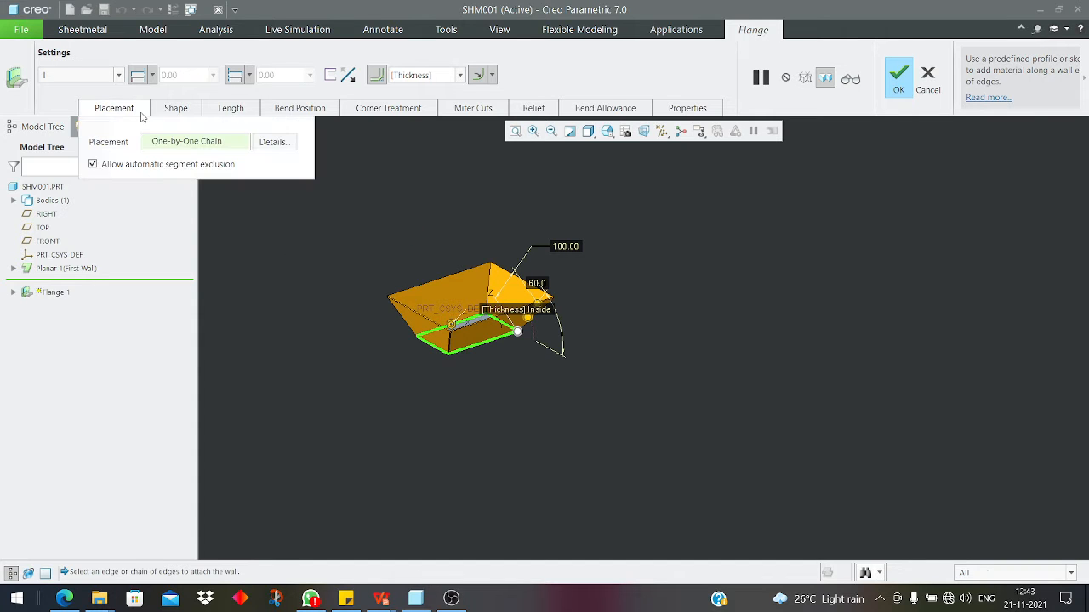
pyautogui.click(274, 142)
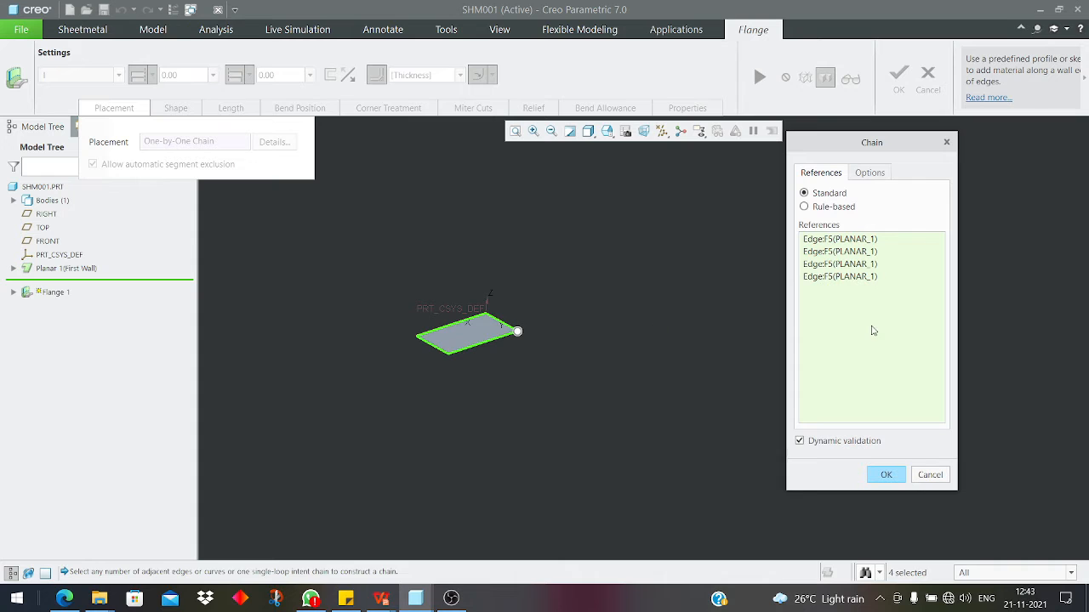
pyautogui.click(930, 474)
# - Enter the flange's profile sketch at the end of the wall and orient it to the 2D sketch view
pyautogui.click(180, 114)
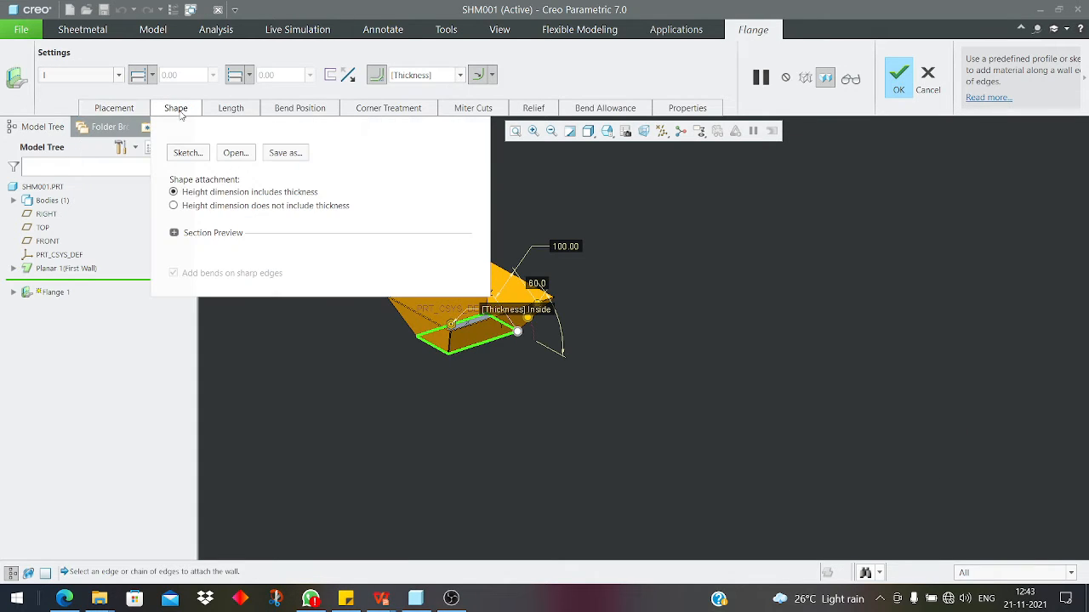
pyautogui.click(189, 155)
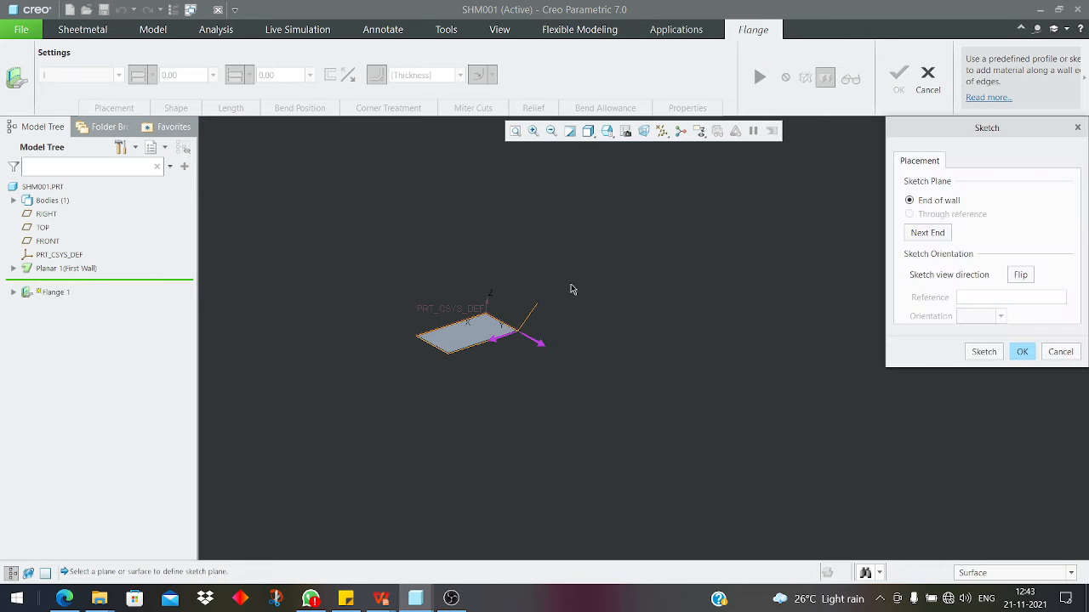
pyautogui.click(985, 352)
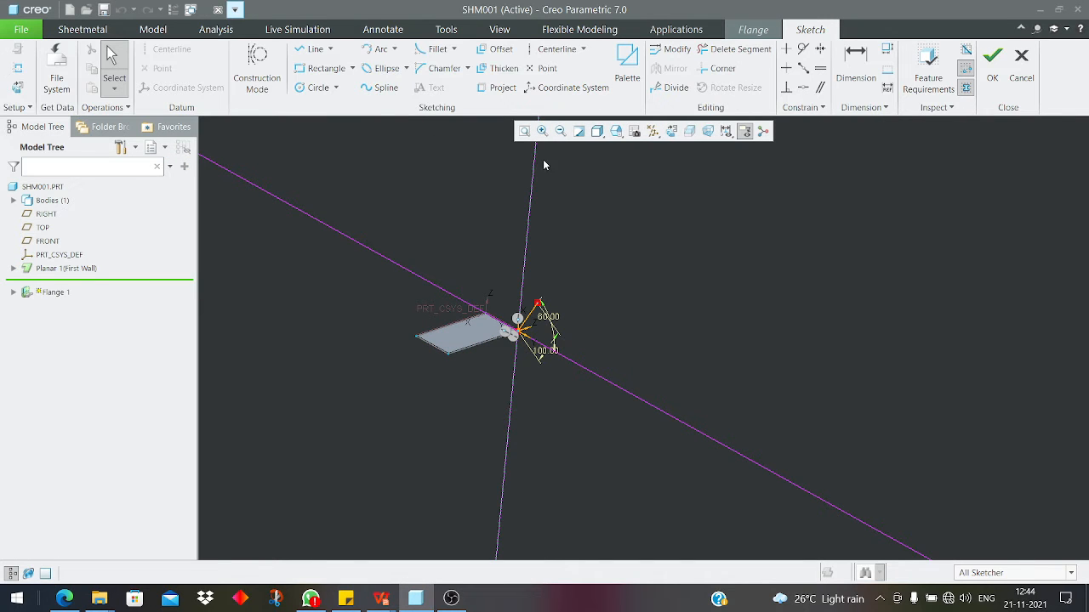
pyautogui.click(673, 133)
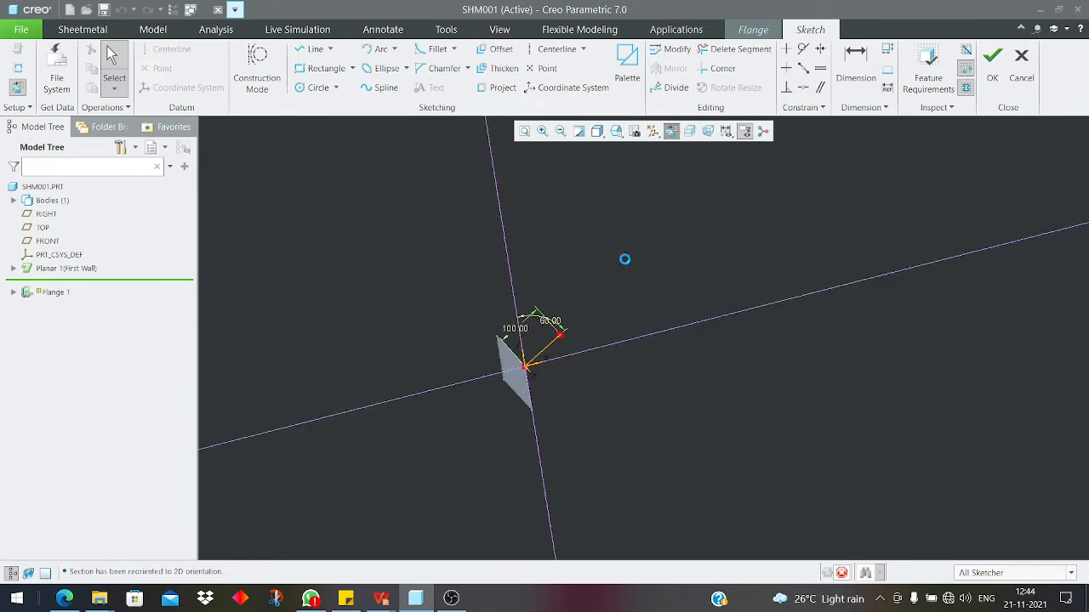
pyautogui.scroll(5, 549, 342)
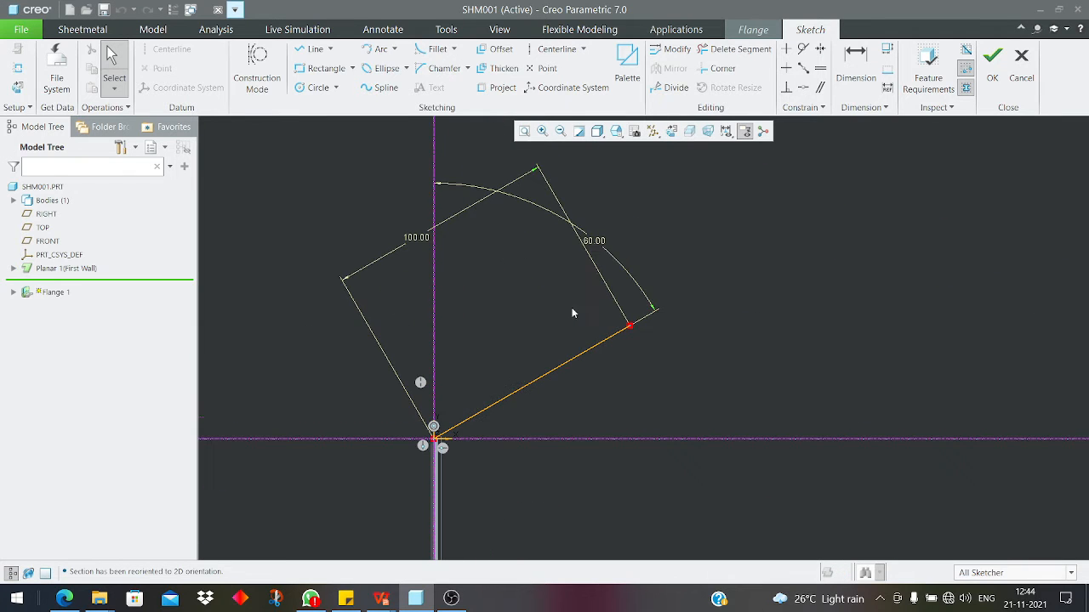
# - Set the profile line's angle to 90 degrees, accept the sketch and complete the flange
pyautogui.doubleClick(595, 242)
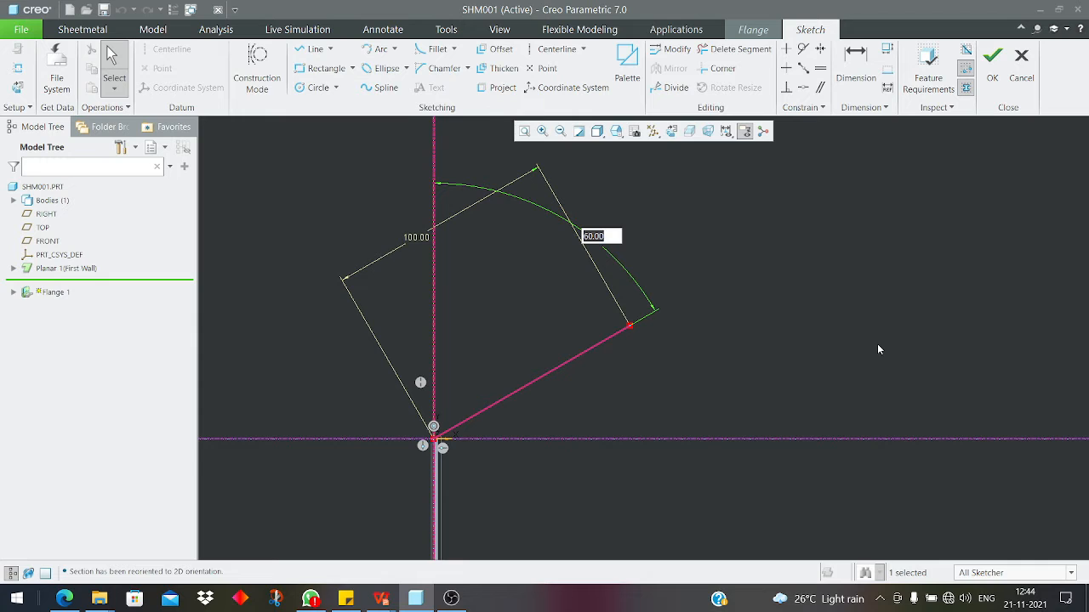
pyautogui.write('90')
pyautogui.press('Return')
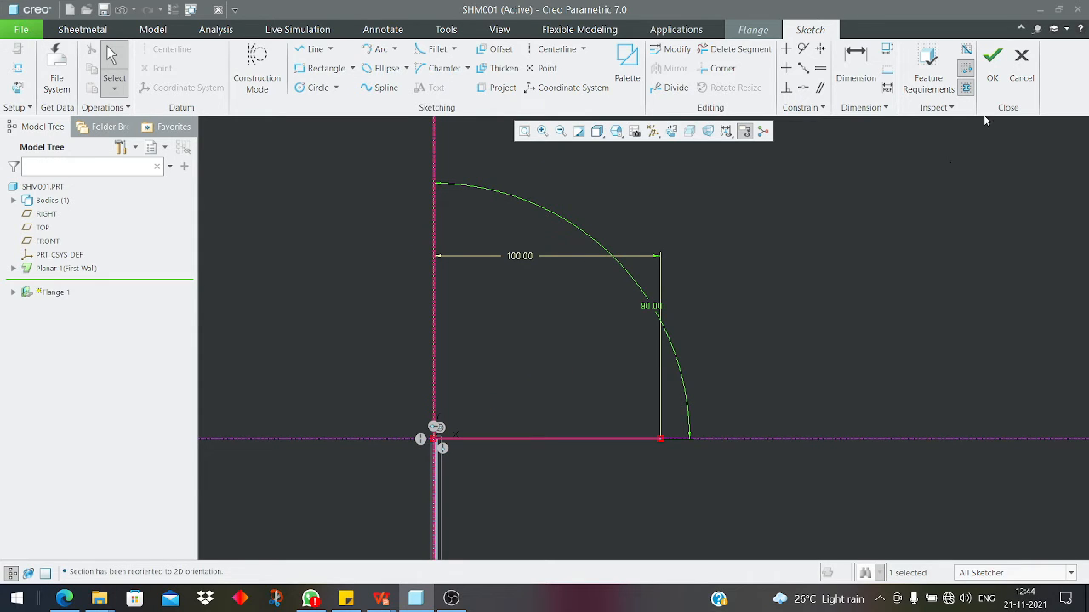
pyautogui.click(992, 62)
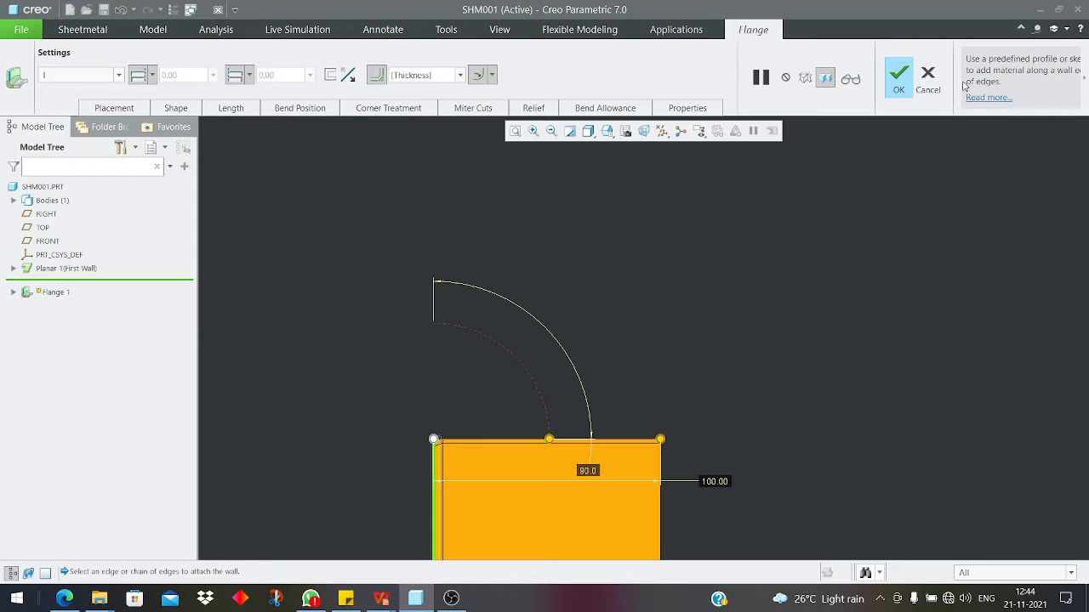
pyautogui.click(903, 81)
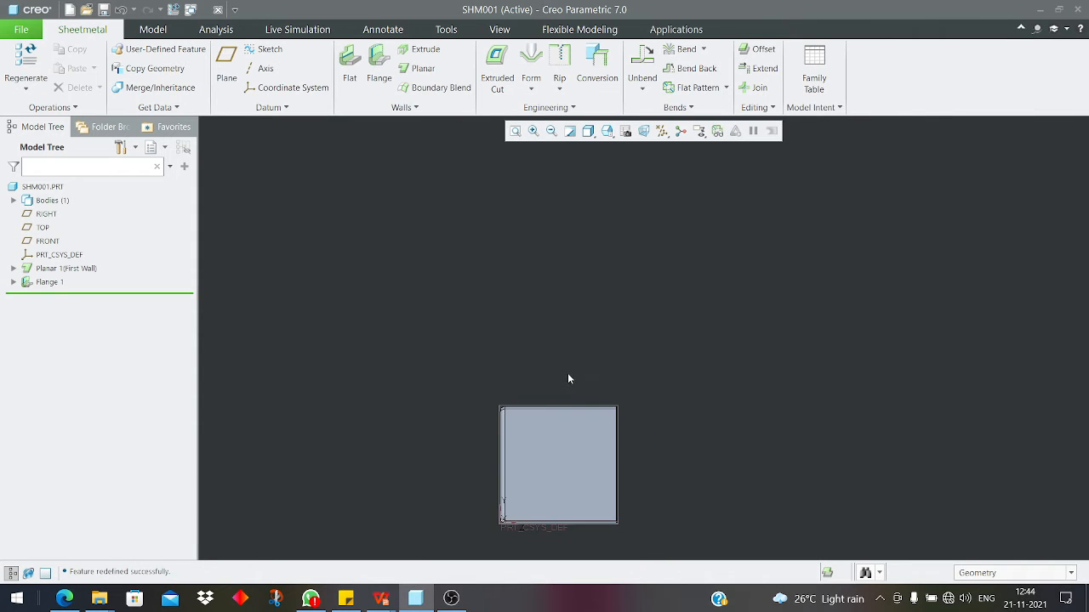
# - Inspect the box-shaped part from several directions, including straight onto one of its long side walls
pyautogui.moveTo(729, 449); pyautogui.dragTo(586, 483, button='middle')
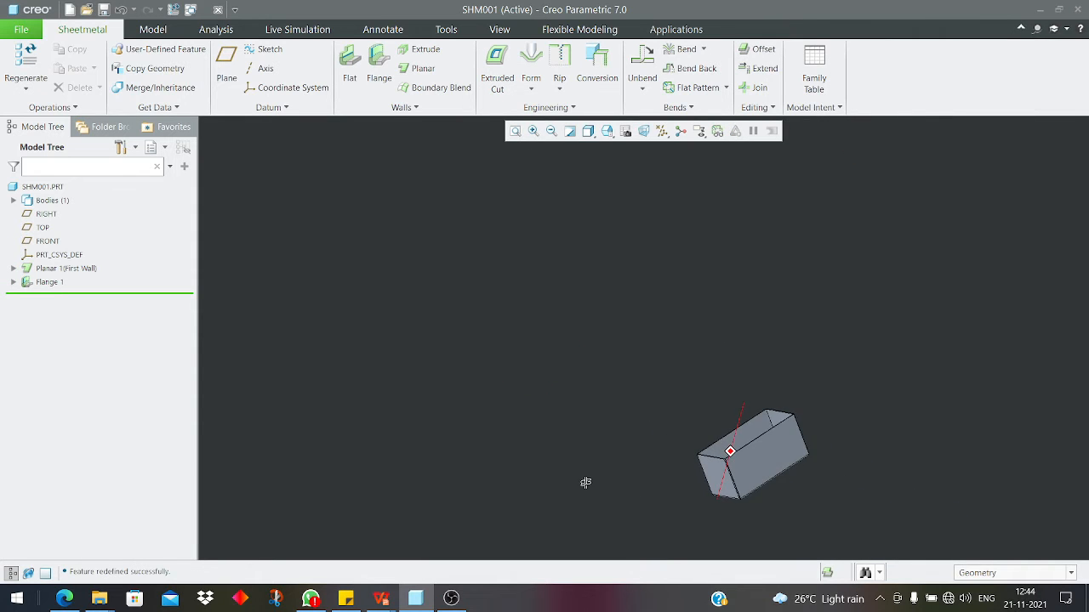
pyautogui.scroll(-5, 754, 500)
pyautogui.moveTo(702, 460); pyautogui.dragTo(714, 497, button='middle')
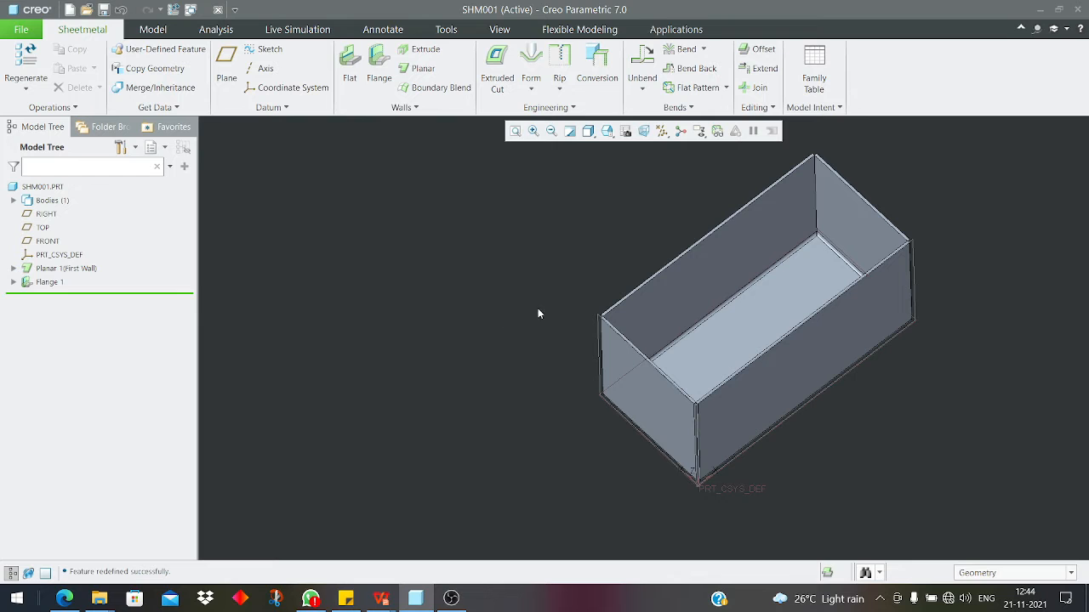
pyautogui.moveTo(600, 382)
pyautogui.mouseDown(button='middle')
pyautogui.moveTo(645, 356)
pyautogui.moveTo(622, 286)
pyautogui.moveTo(666, 305)
pyautogui.mouseUp(button='middle')
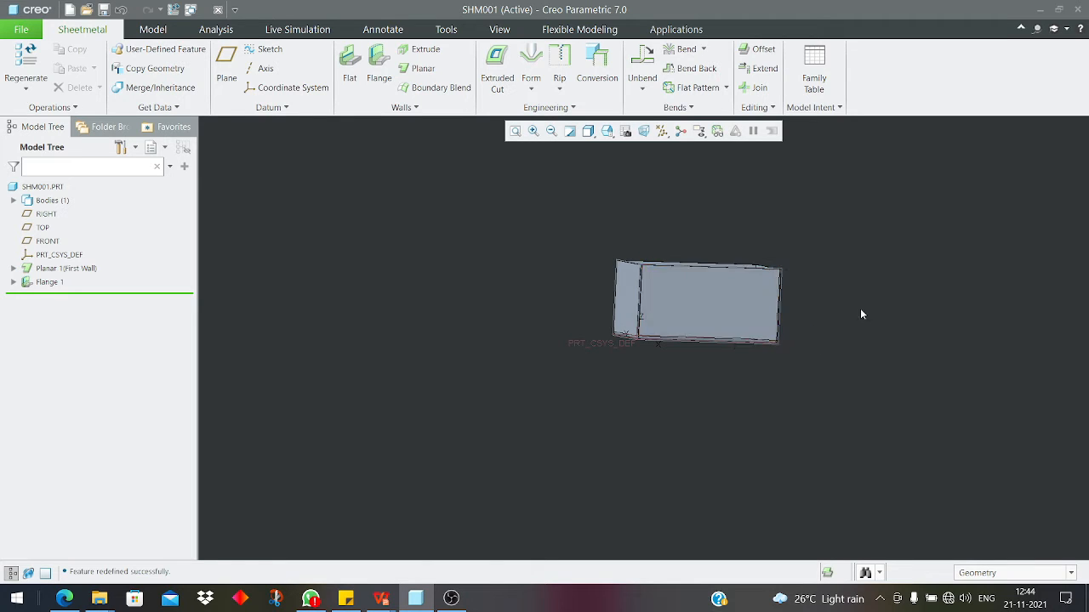
pyautogui.click(722, 305)
pyautogui.click(752, 271)
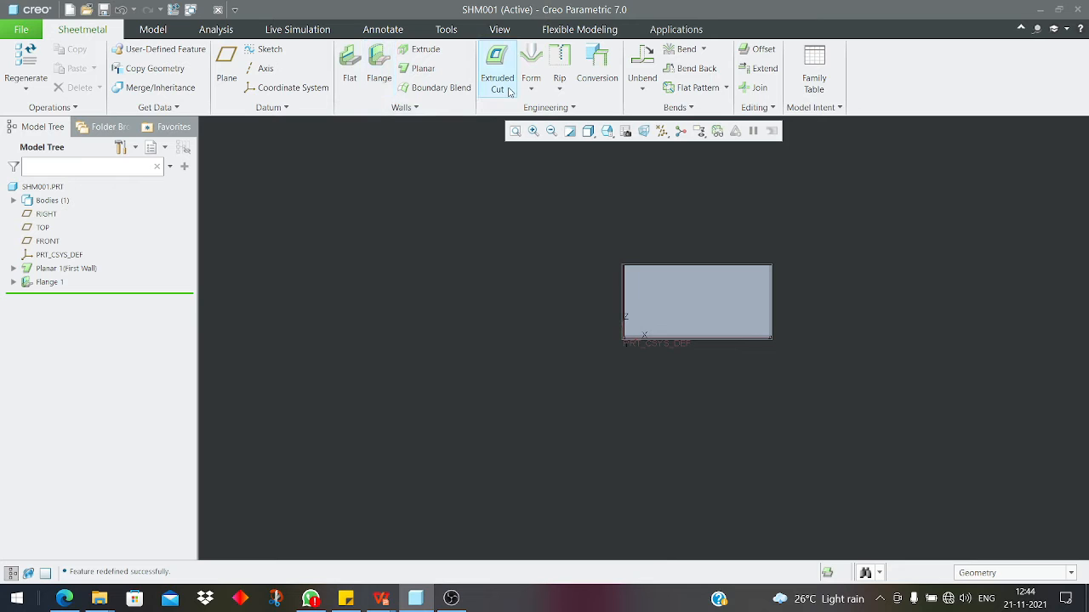
pyautogui.moveTo(661, 282); pyautogui.dragTo(613, 331, button='middle')
pyautogui.scroll(-3, 684, 309)
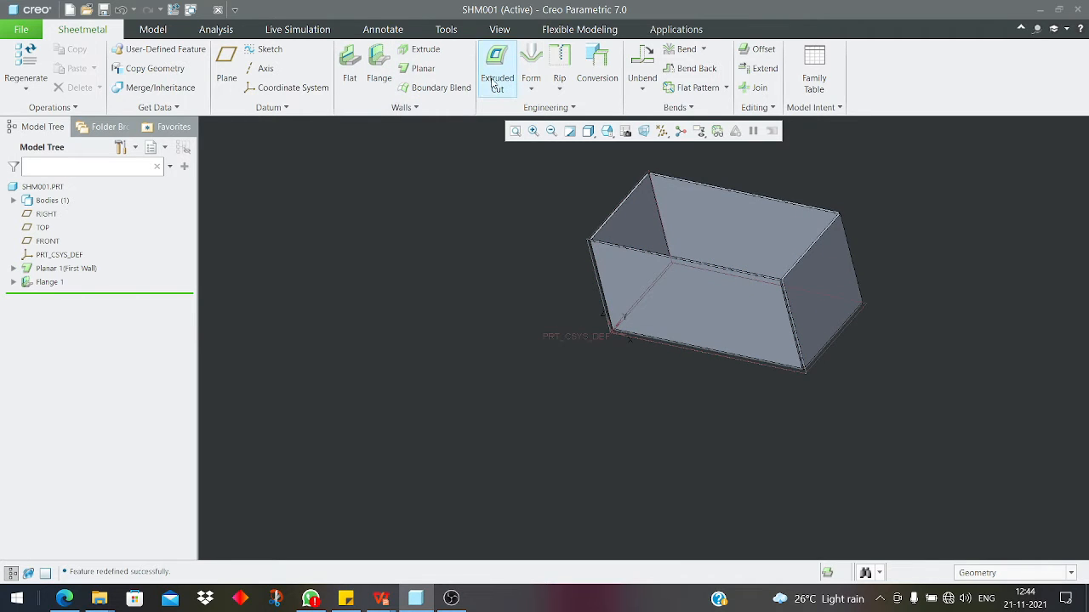
# - Start an Extruded Cut with its sketch on the front long side wall, oriented to the 2D sketch view
pyautogui.click(496, 70)
pyautogui.click(706, 306)
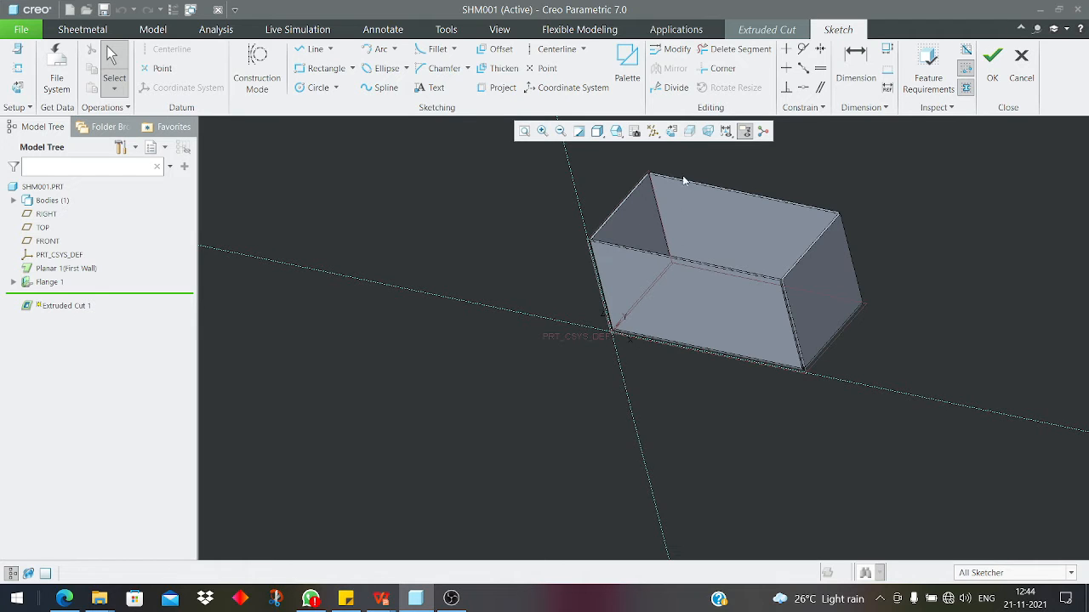
pyautogui.click(672, 133)
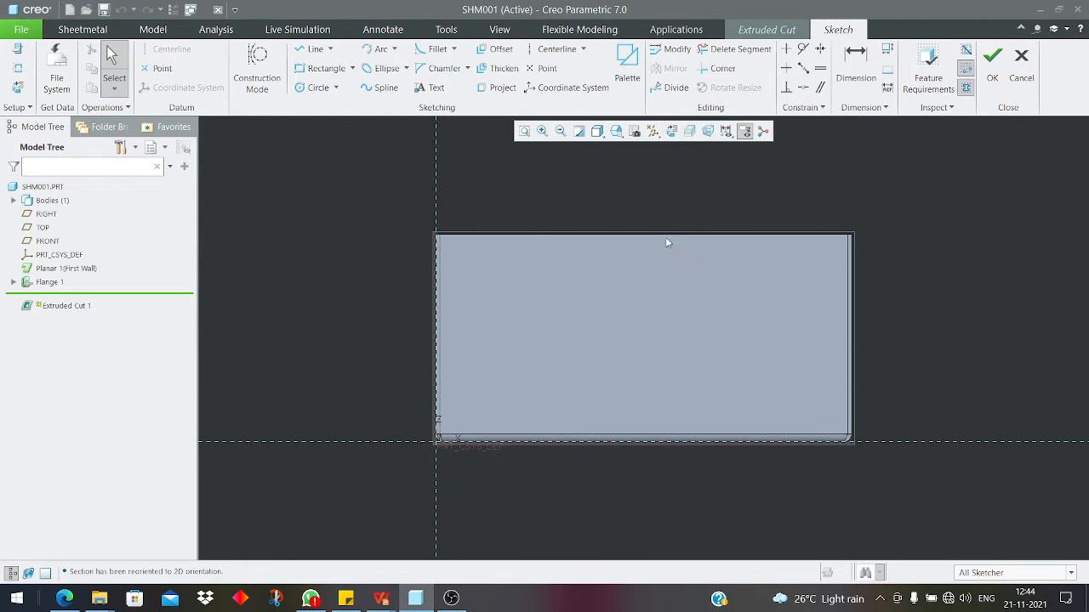
# - Sketch a circle about 40 in diameter near the middle of the side wall and shift its centre slightly toward the wall's midpoint
pyautogui.click(316, 88)
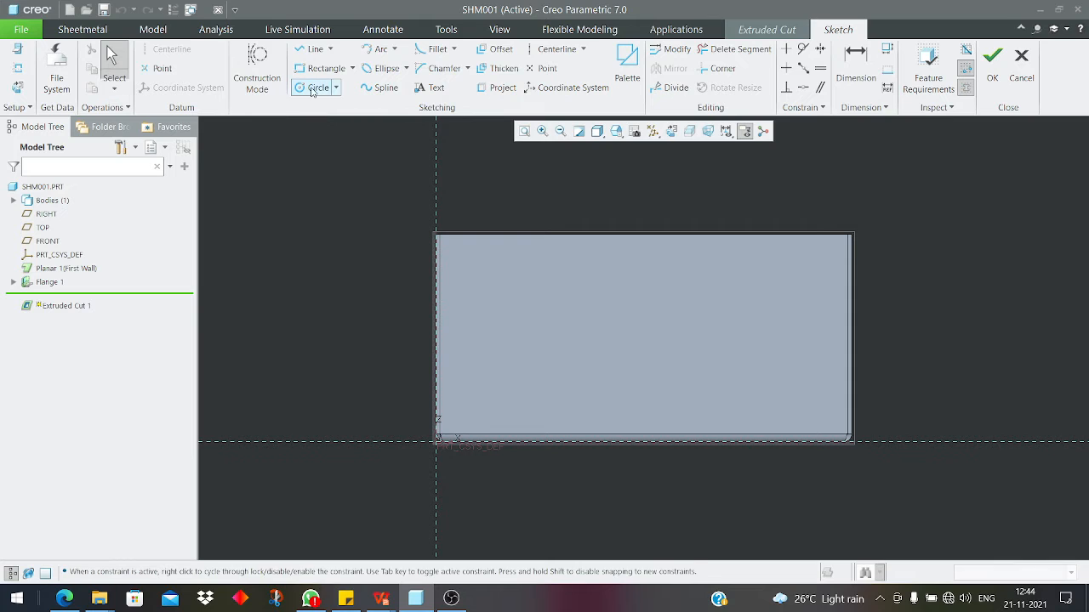
pyautogui.click(634, 339)
pyautogui.click(658, 308)
pyautogui.middleClick(658, 308)
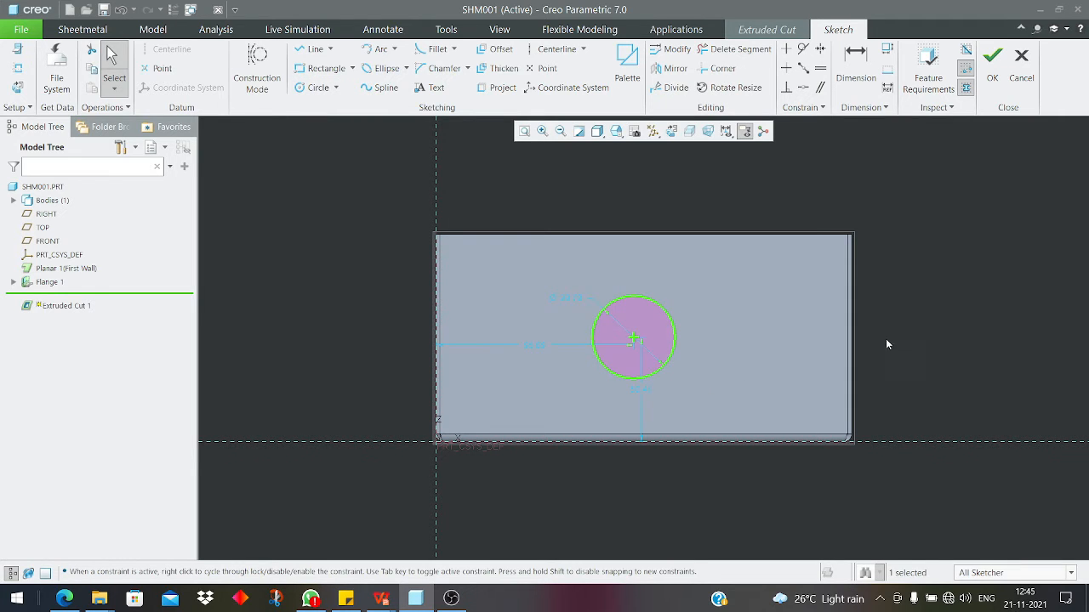
pyautogui.scroll(1, 544, 374)
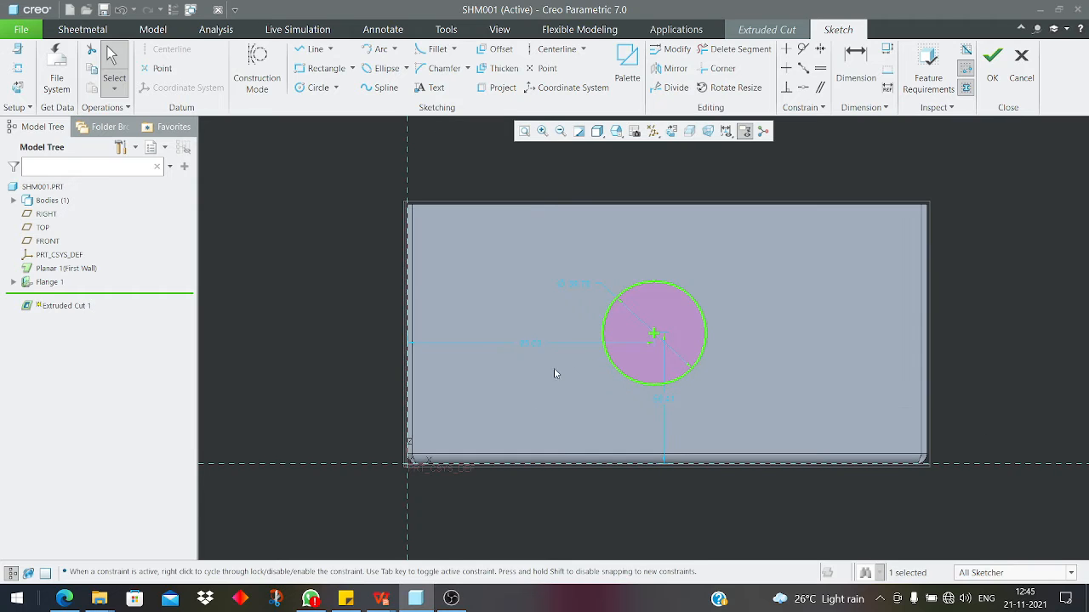
pyautogui.click(571, 286)
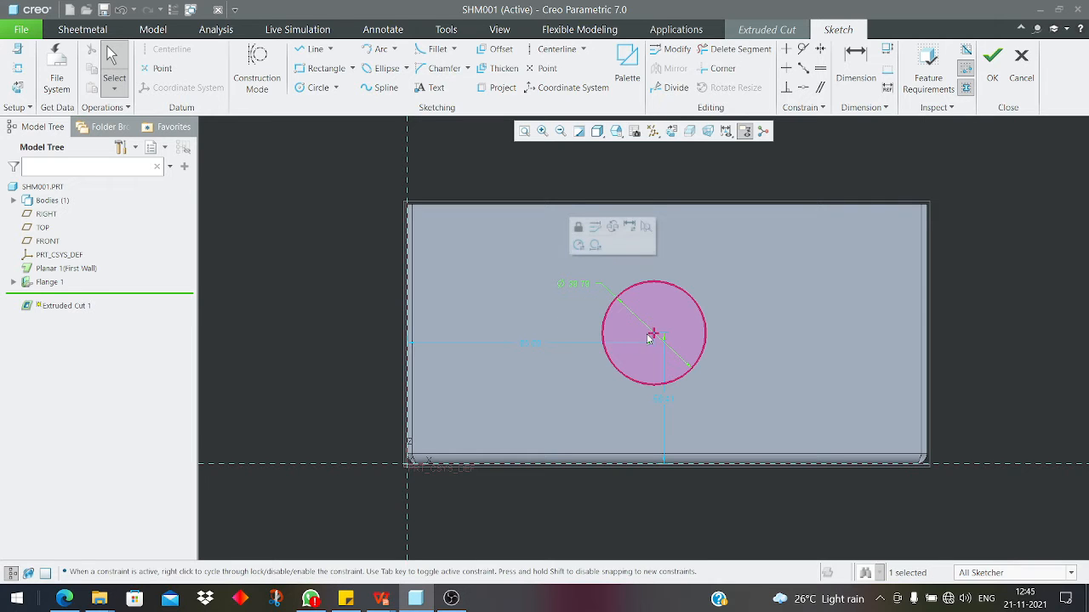
pyautogui.moveTo(648, 338)
pyautogui.mouseDown()
pyautogui.moveTo(692, 308)
pyautogui.moveTo(641, 340)
pyautogui.mouseUp()
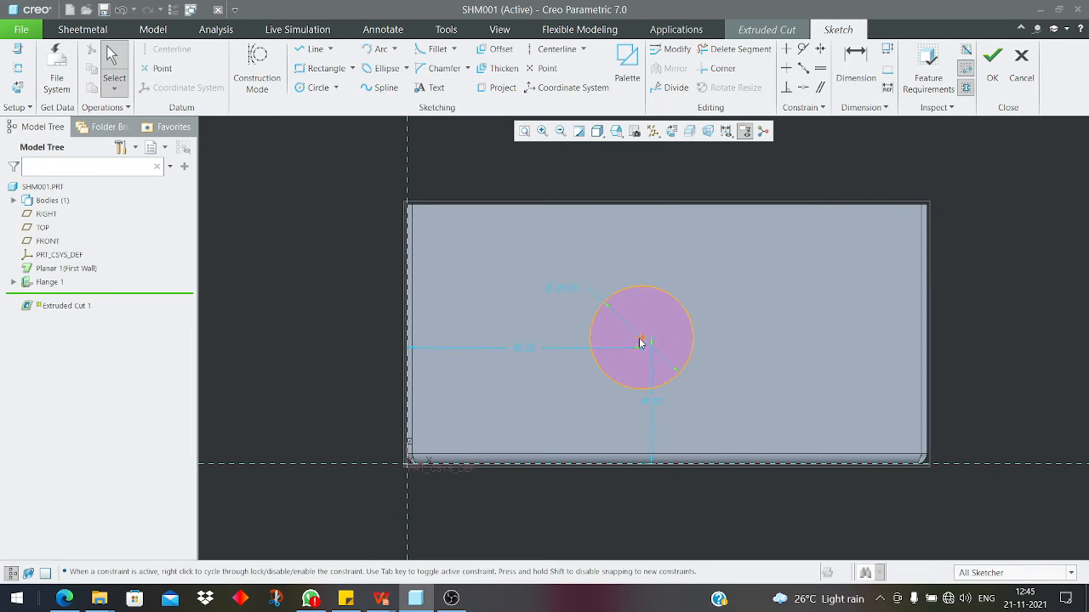
# - Set the sketched circle's diameter to 40
pyautogui.doubleClick(561, 296)
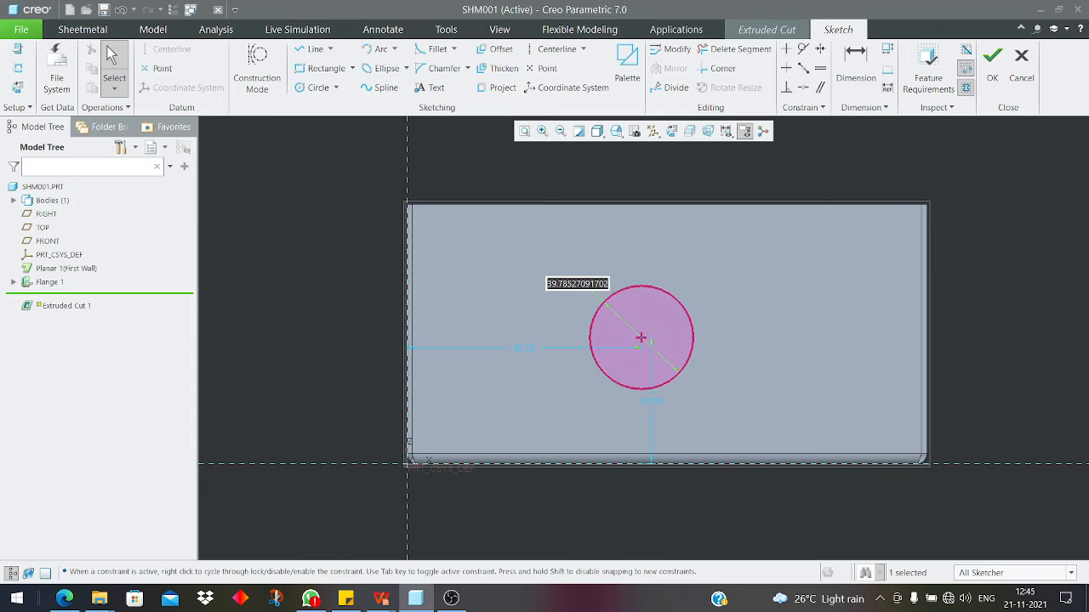
pyautogui.write('40')
pyautogui.press('Return')
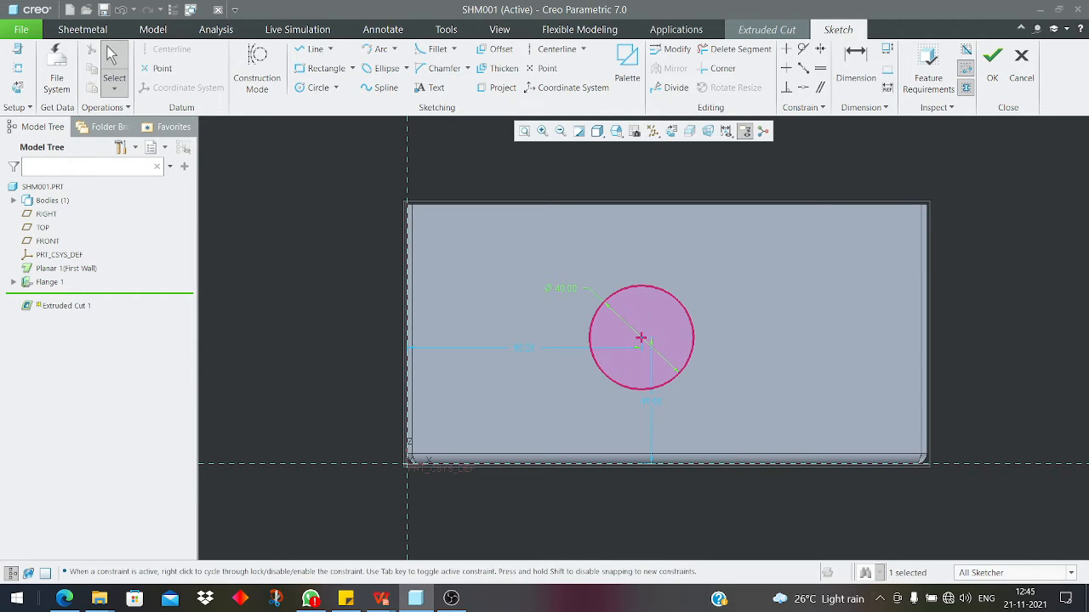
pyautogui.click(557, 289)
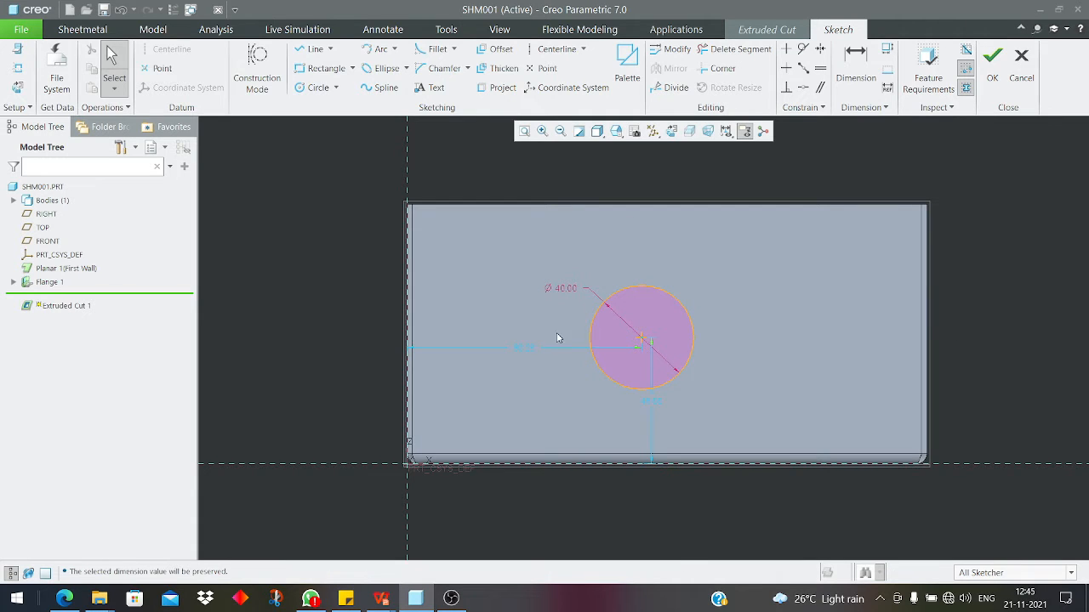
# - Convert the circle centre's horizontal and vertical position dimensions into strong dimensions, keeping their existing values
pyautogui.click(527, 348)
pyautogui.click(535, 312)
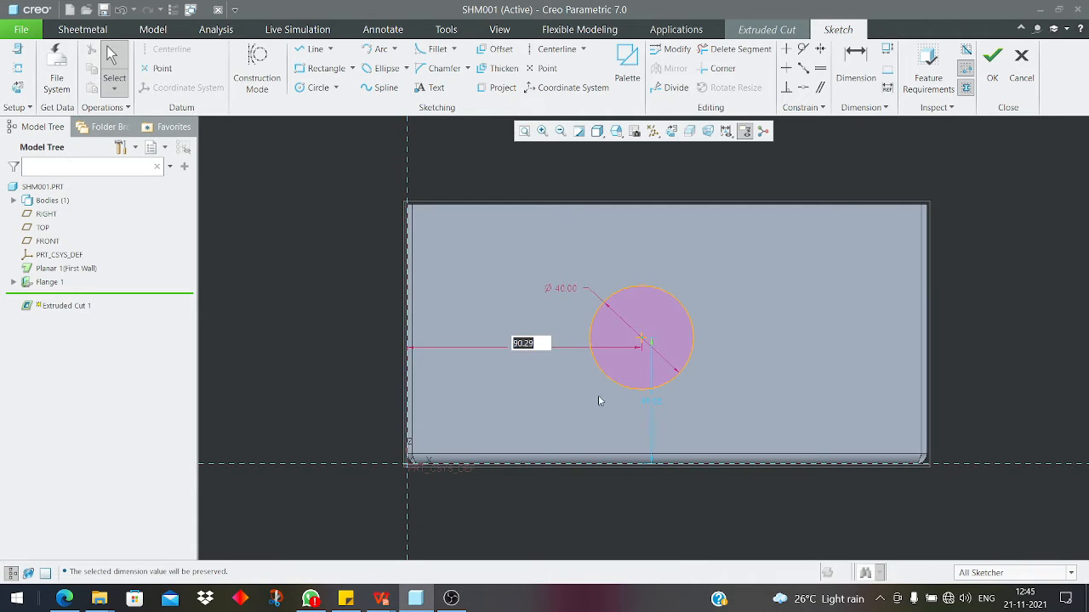
pyautogui.middleClick(619, 423)
pyautogui.click(656, 406)
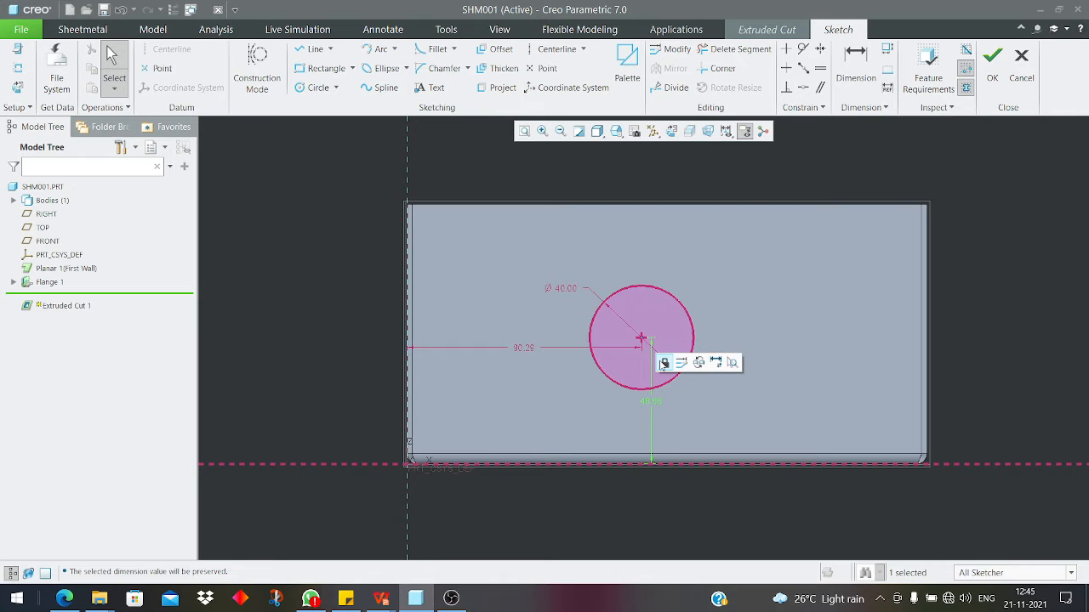
pyautogui.click(665, 365)
pyautogui.click(959, 366)
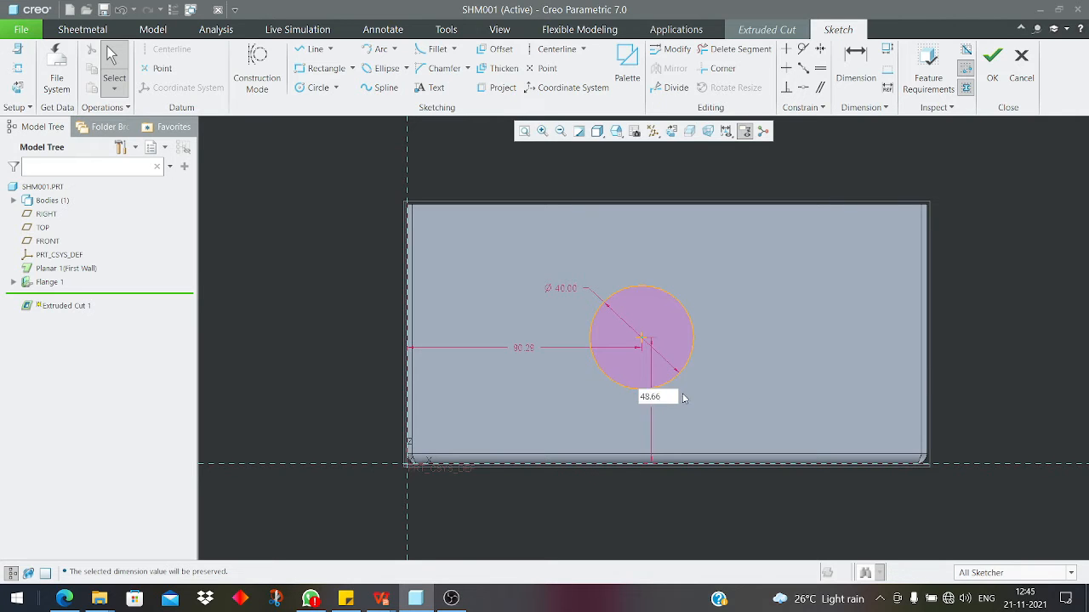
# - Place the circle's centre 80 from the vertical reference and 45 above the horizontal reference, and accept the sketch
pyautogui.doubleClick(519, 349)
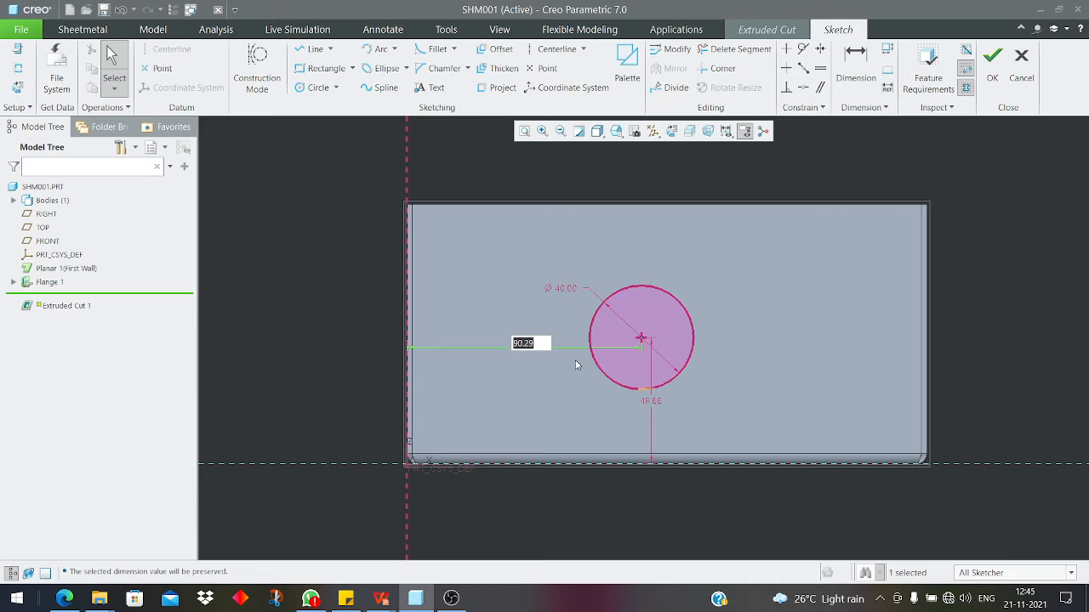
pyautogui.write('80')
pyautogui.press('Return')
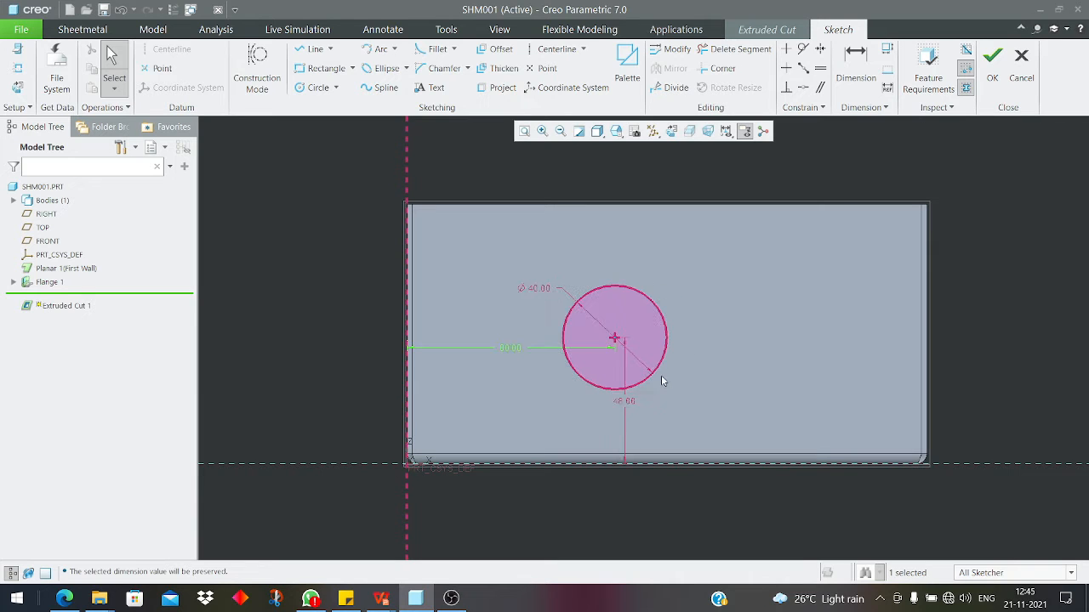
pyautogui.doubleClick(628, 404)
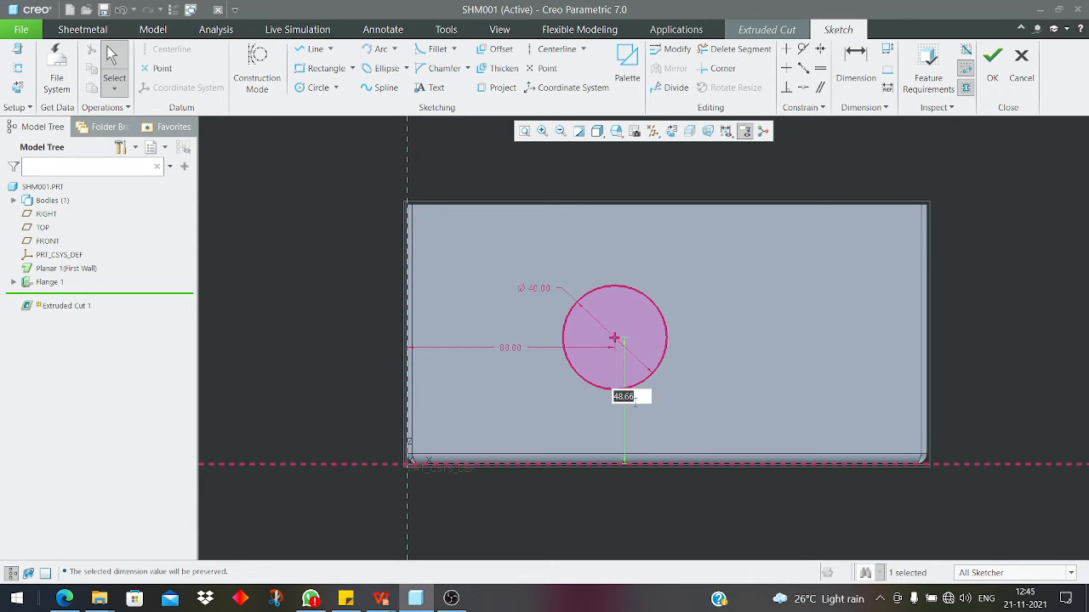
pyautogui.write('45')
pyautogui.press('Return')
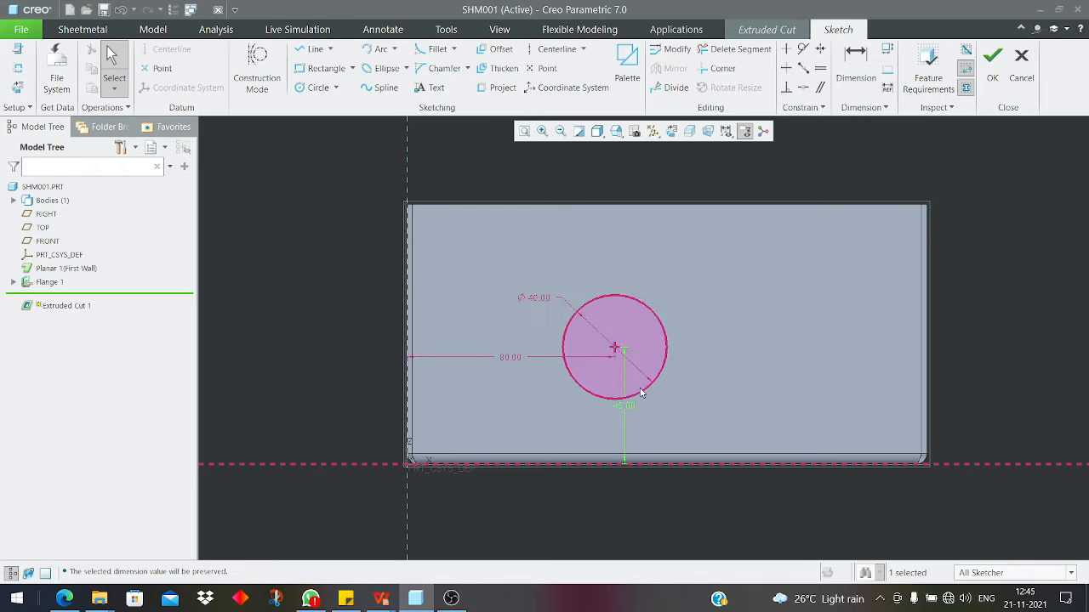
pyautogui.click(992, 60)
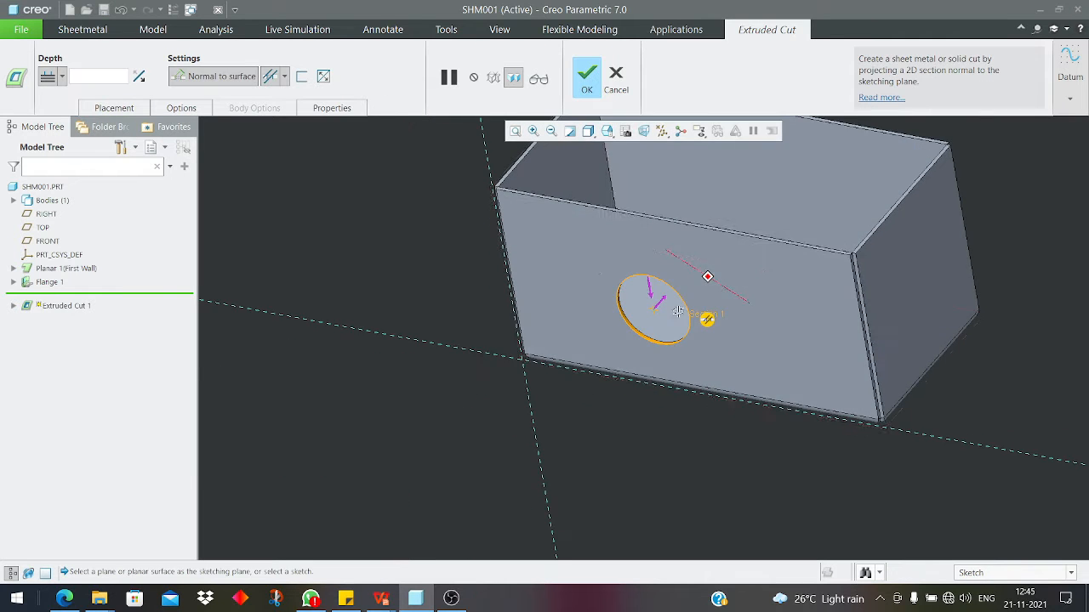
# - Give the extruded cut a blind depth of 500 so it passes through both long side walls, and complete it
pyautogui.moveTo(653, 326)
pyautogui.mouseDown(button='middle')
pyautogui.moveTo(662, 333)
pyautogui.moveTo(689, 306)
pyautogui.moveTo(647, 308)
pyautogui.mouseUp(button='middle')
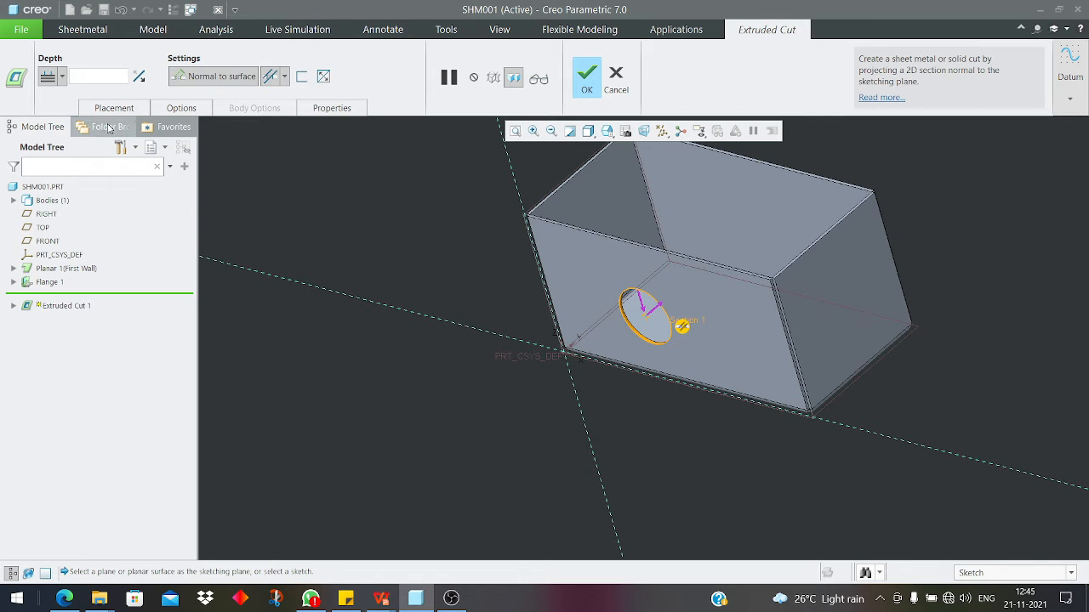
pyautogui.click(62, 77)
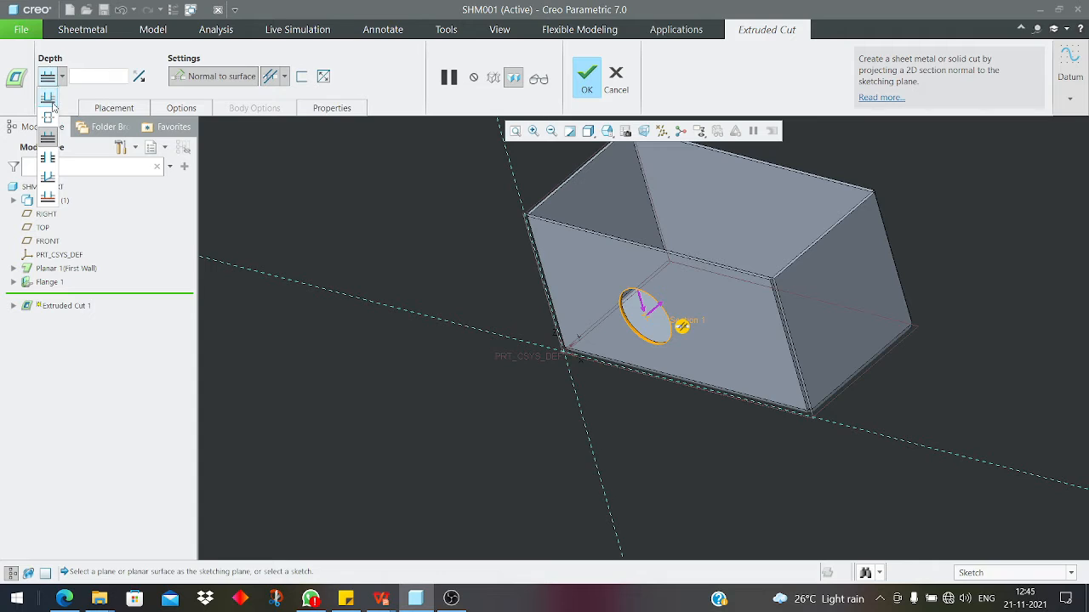
pyautogui.click(51, 100)
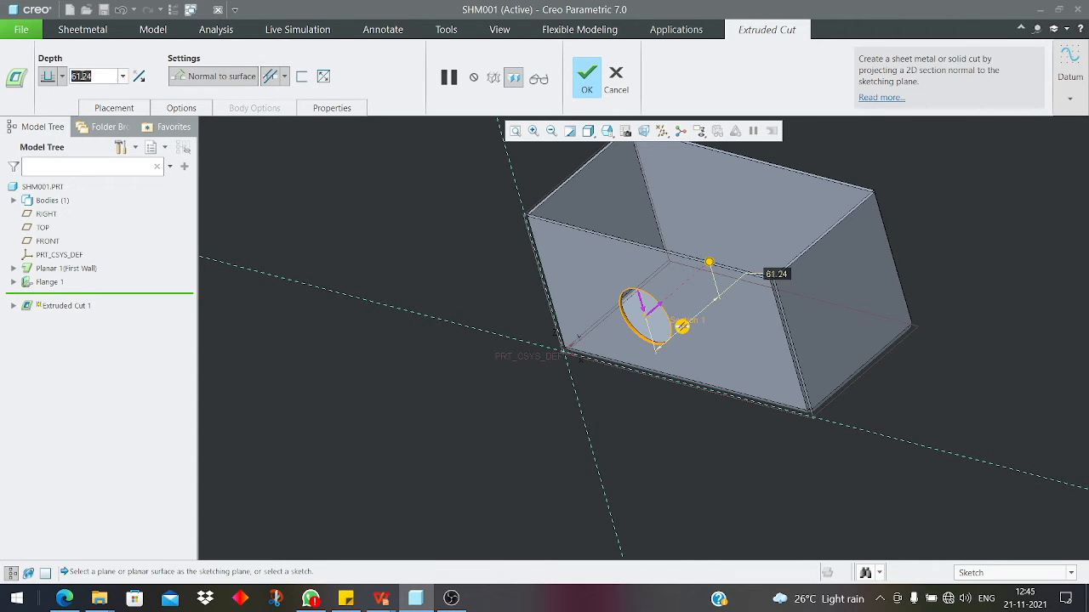
pyautogui.write('500')
pyautogui.press('Return')
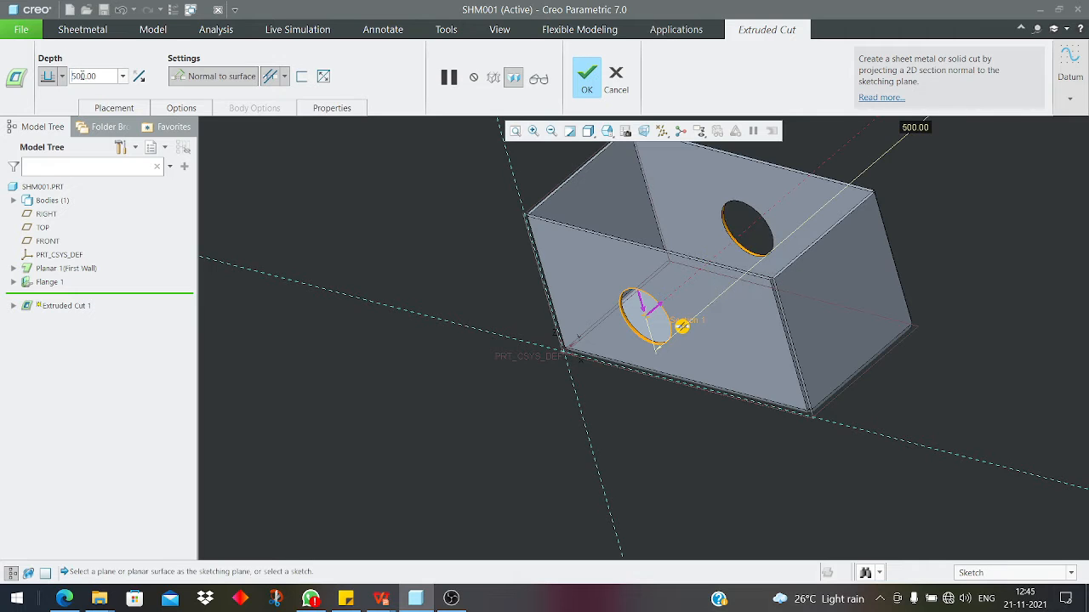
pyautogui.scroll(-5, 444, 496)
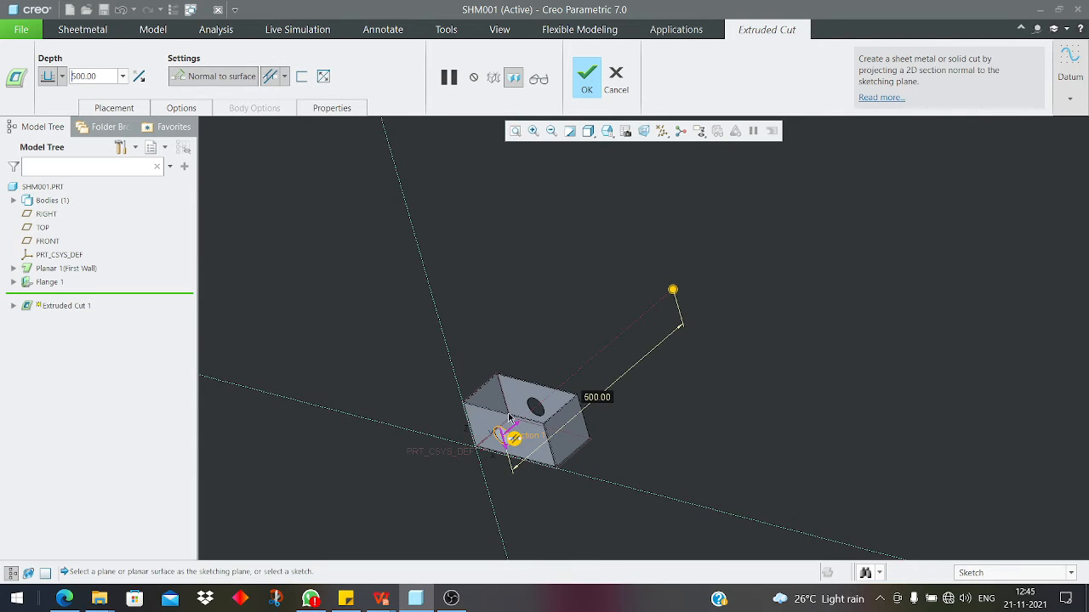
pyautogui.scroll(5, 494, 439)
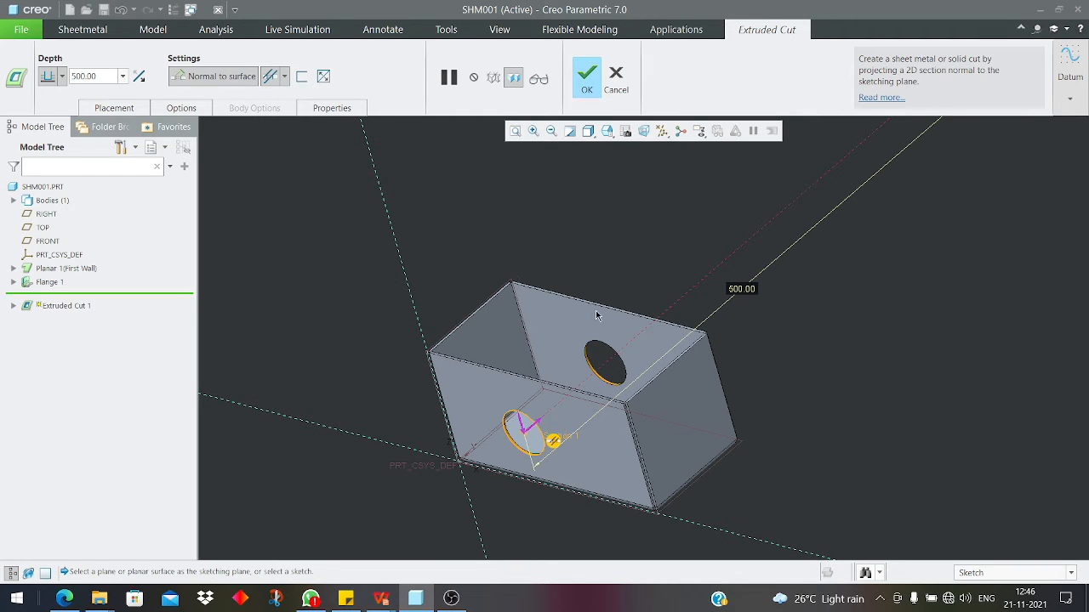
pyautogui.click(587, 81)
# - Examine the holes in both long side walls from several directions and highlight the planar wall, flange and cut features
pyautogui.moveTo(585, 437)
pyautogui.mouseDown(button='middle')
pyautogui.moveTo(539, 451)
pyautogui.moveTo(534, 424)
pyautogui.mouseUp(button='middle')
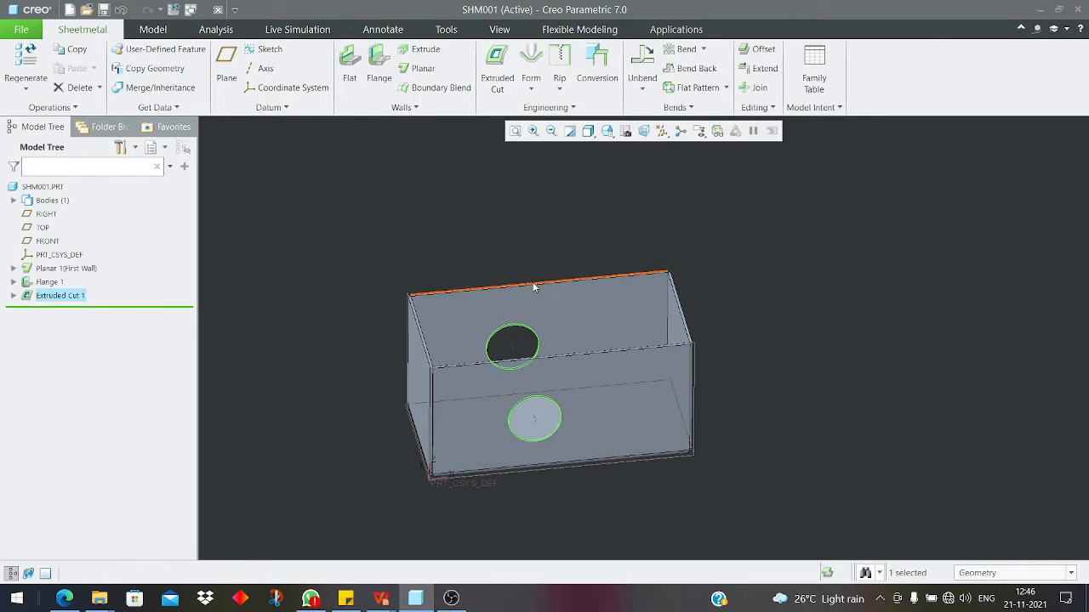
pyautogui.scroll(-4, 534, 348)
pyautogui.moveTo(534, 356)
pyautogui.mouseDown(button='middle')
pyautogui.moveTo(529, 438)
pyautogui.moveTo(533, 358)
pyautogui.mouseUp(button='middle')
pyautogui.scroll(3, 532, 358)
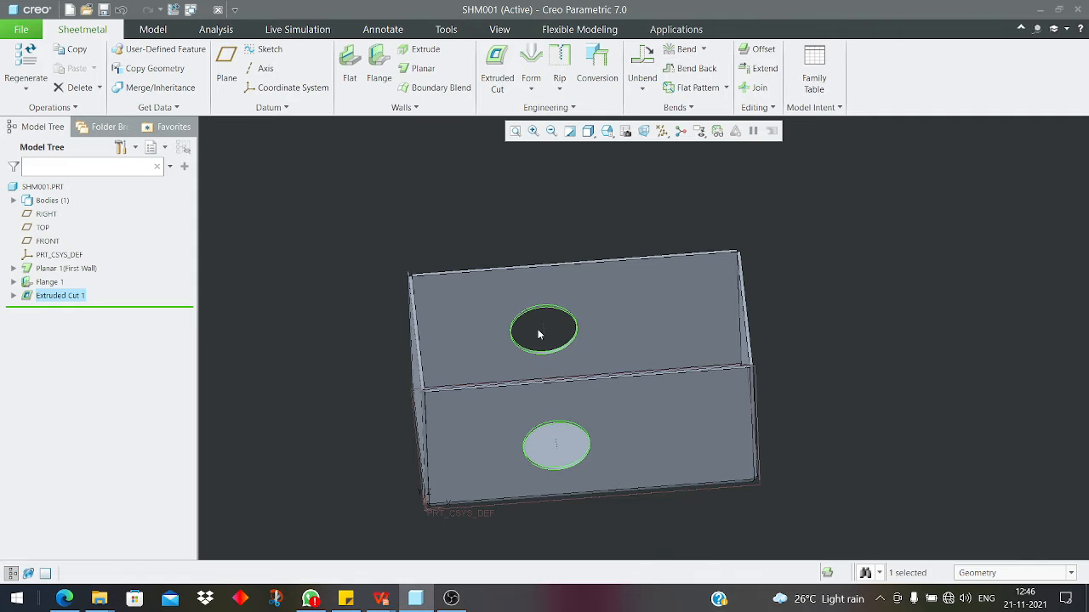
pyautogui.hotkey('ctrl', 'd')
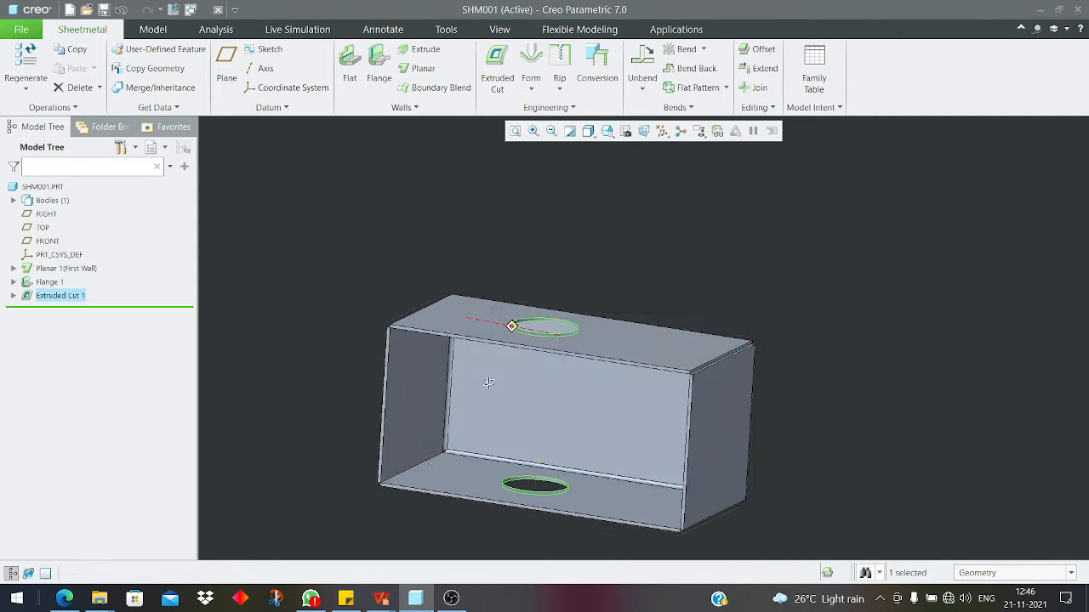
pyautogui.click(63, 268)
pyautogui.click(50, 282)
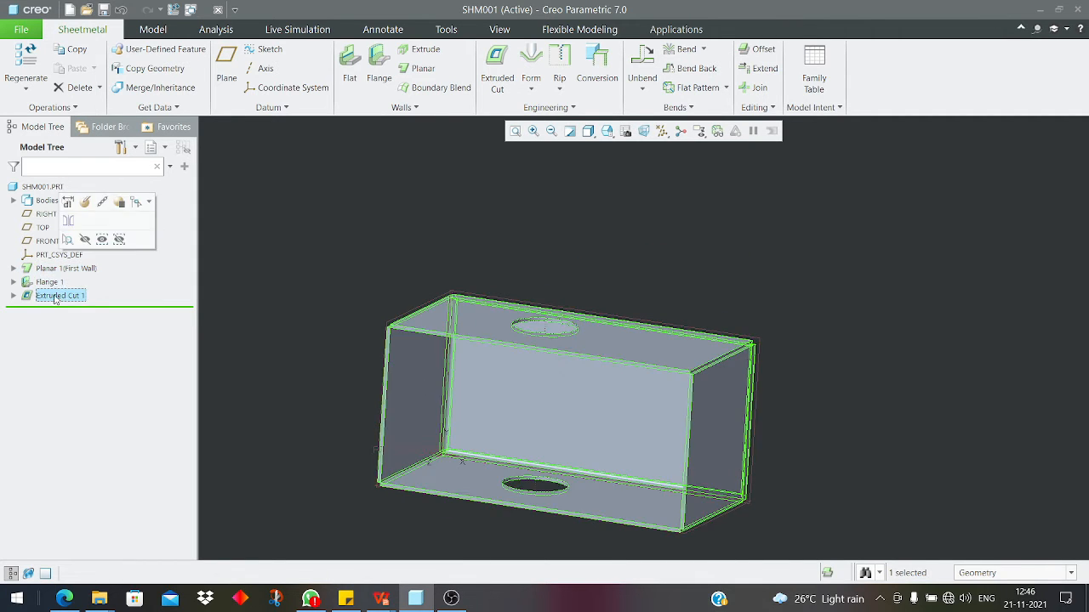
pyautogui.click(60, 295)
pyautogui.moveTo(515, 397); pyautogui.dragTo(518, 316, button='middle')
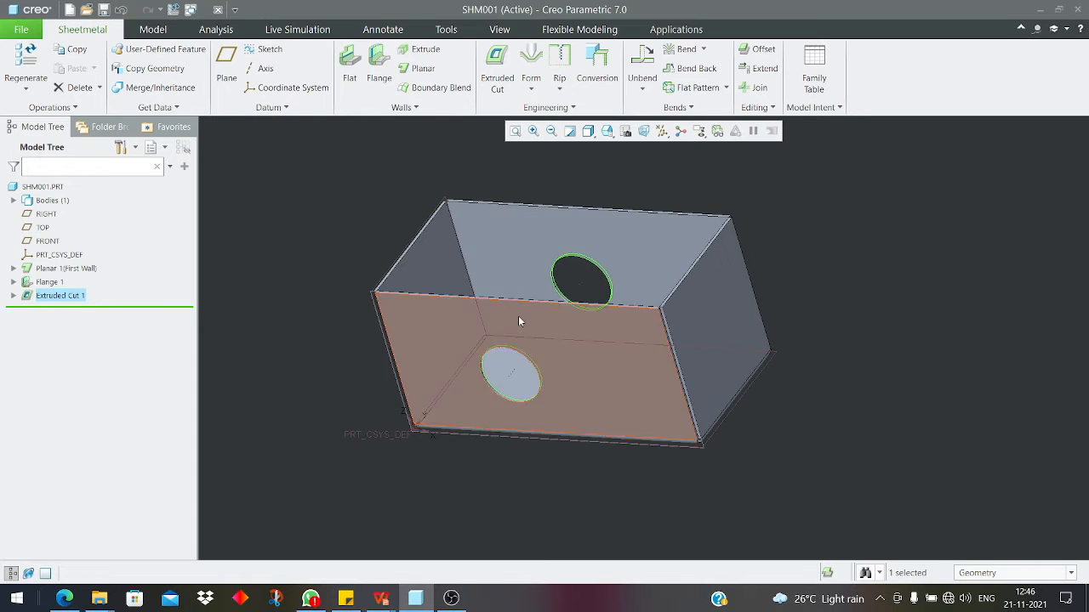
pyautogui.scroll(6, 711, 447)
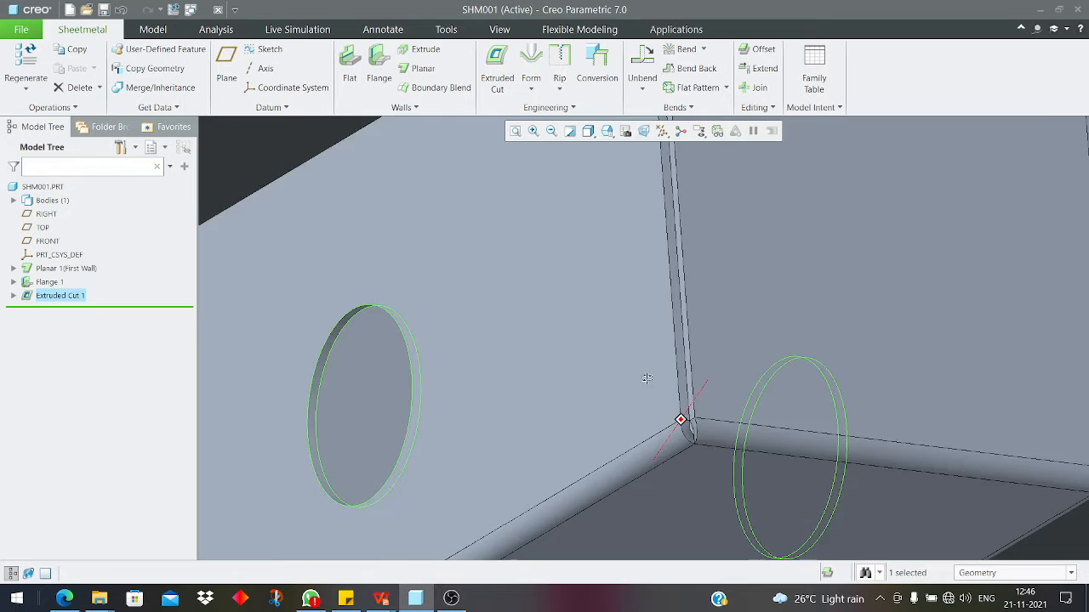
pyautogui.scroll(5, 675, 389)
pyautogui.moveTo(646, 379); pyautogui.dragTo(670, 414, button='middle')
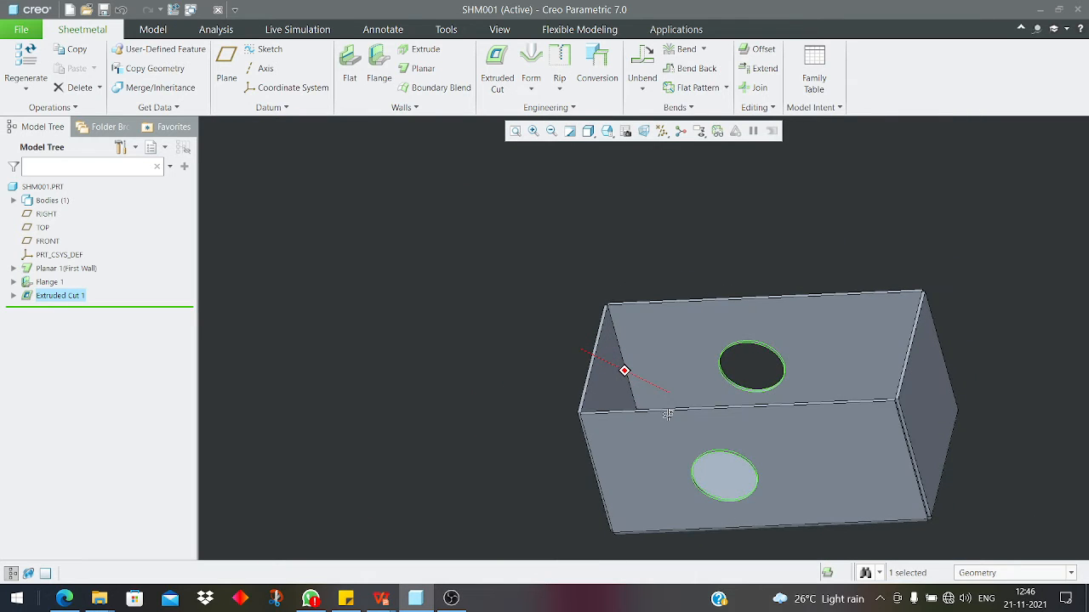
pyautogui.scroll(3, 595, 369)
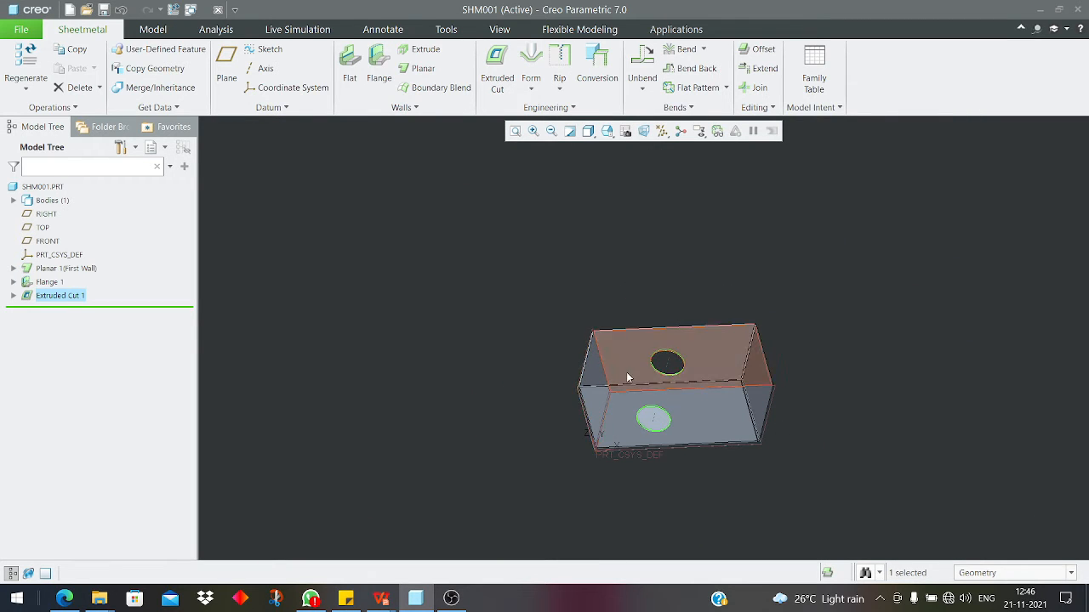
pyautogui.scroll(-2, 630, 373)
pyautogui.moveTo(631, 375); pyautogui.dragTo(638, 380, button='middle')
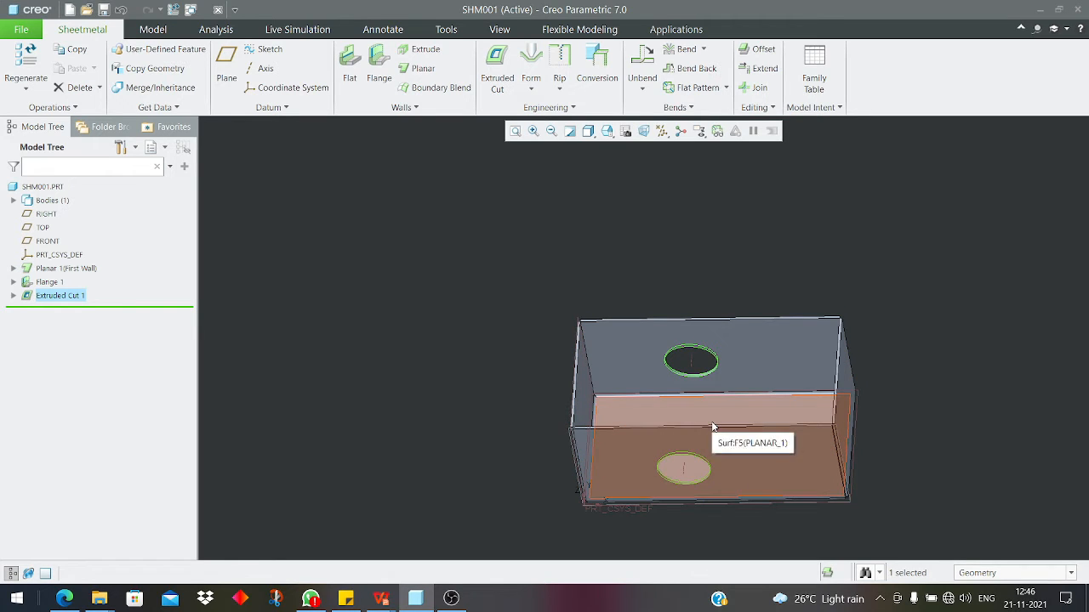
pyautogui.moveTo(713, 427); pyautogui.dragTo(619, 408, button='middle')
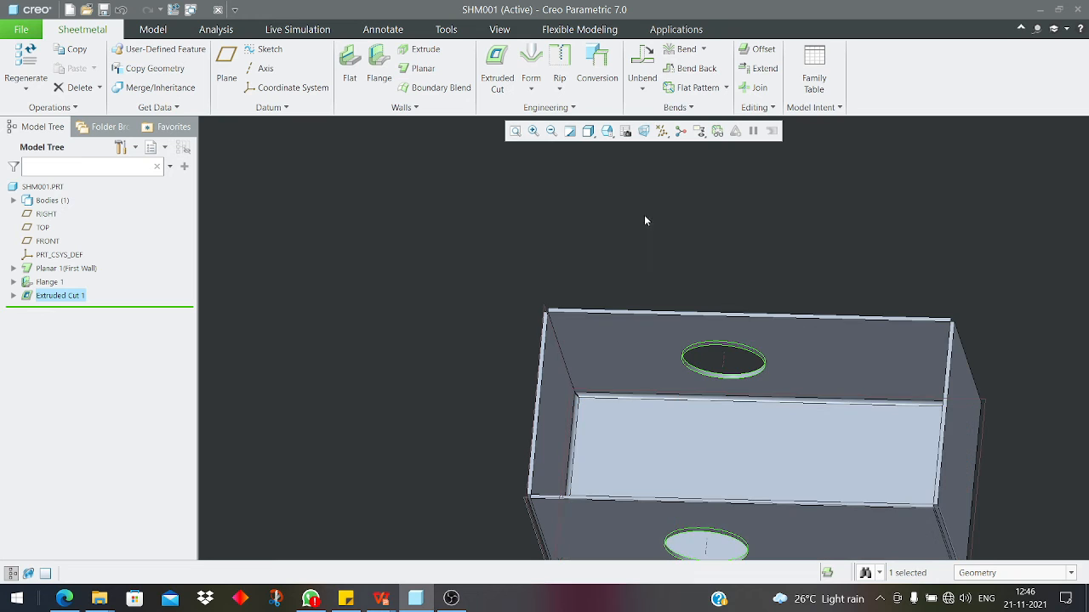
# - Unbend the entire box into a flat blank, using the base planar wall as the fixed geometry
pyautogui.click(643, 95)
pyautogui.click(551, 106)
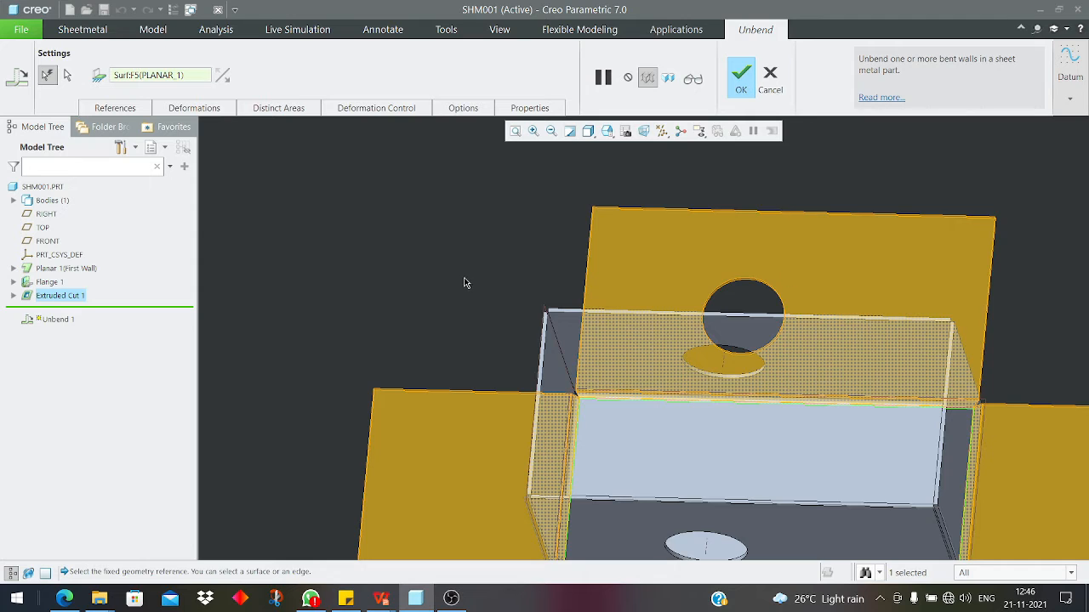
pyautogui.scroll(-4, 459, 298)
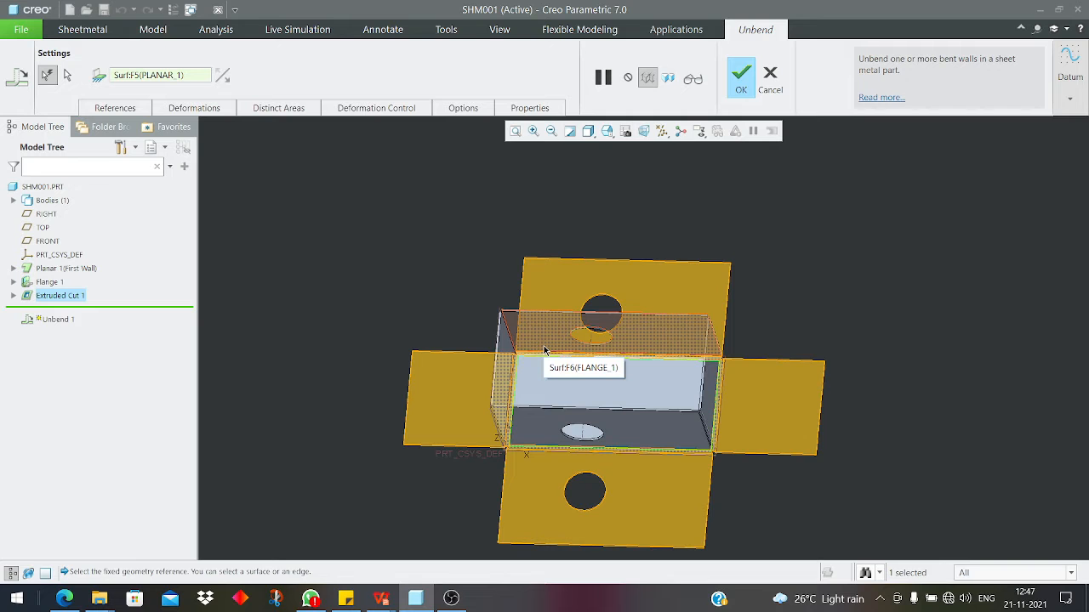
pyautogui.click(741, 83)
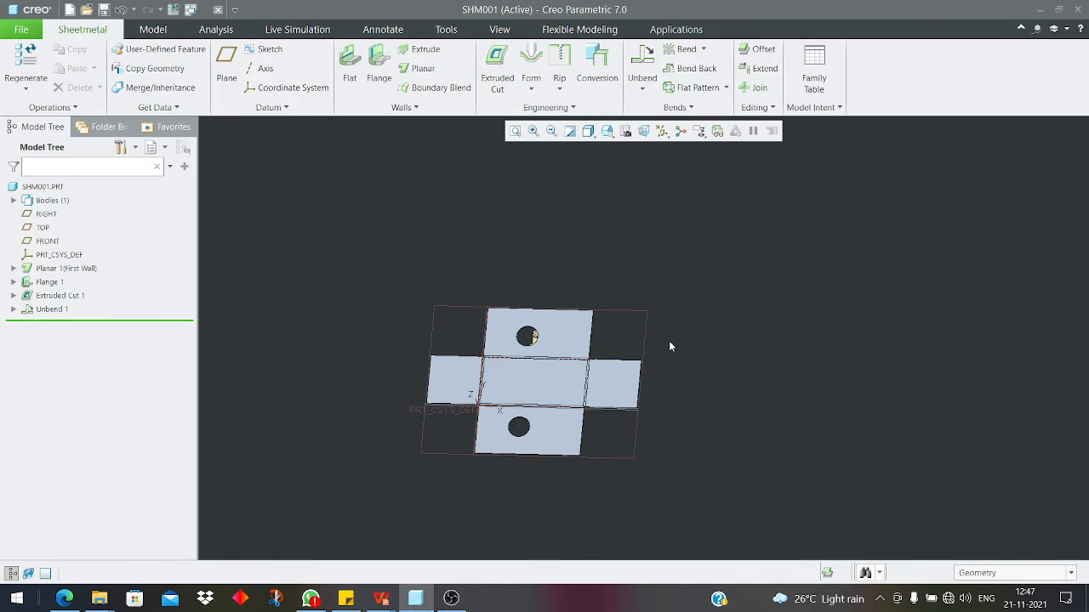
# - Inspect the unfolded blank, its base, four side walls and two holes, from different angles
pyautogui.moveTo(519, 380); pyautogui.dragTo(506, 356, button='middle')
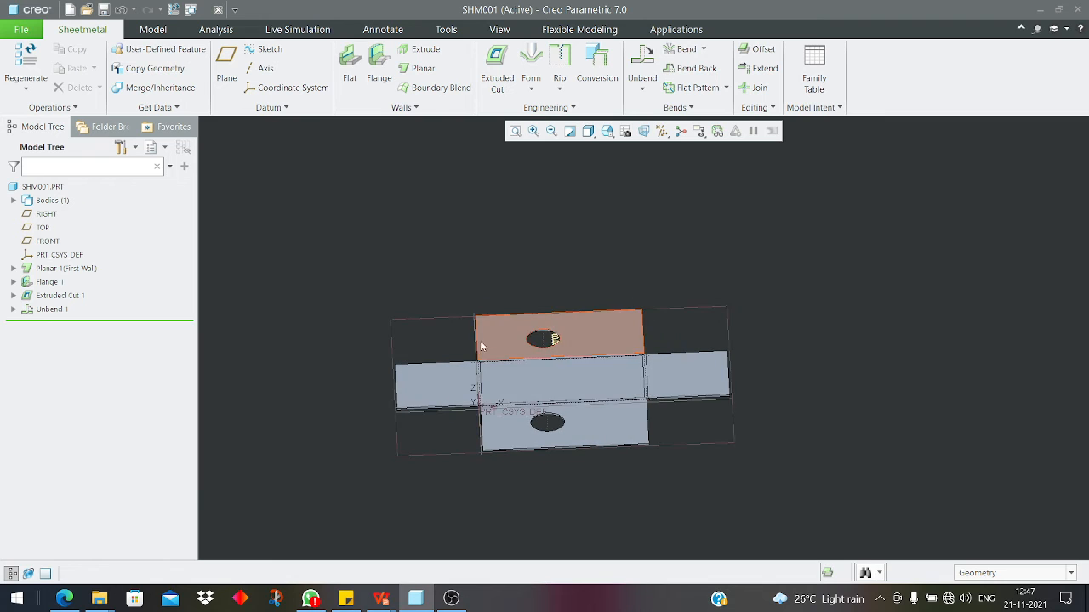
pyautogui.moveTo(642, 397); pyautogui.dragTo(615, 440, button='middle')
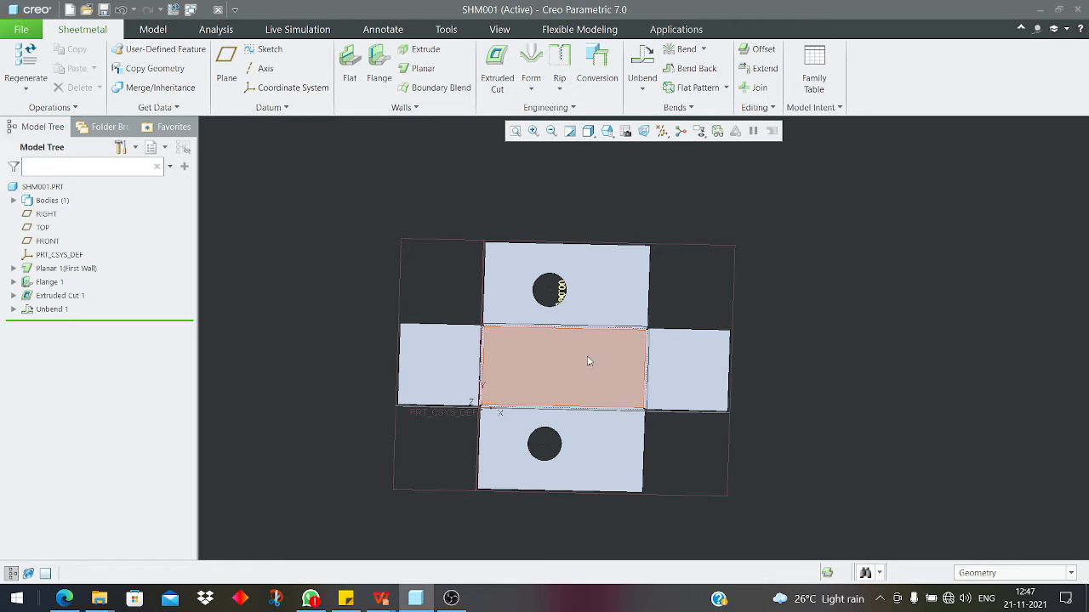
pyautogui.moveTo(588, 360); pyautogui.dragTo(597, 338, button='middle')
pyautogui.scroll(-2, 596, 336)
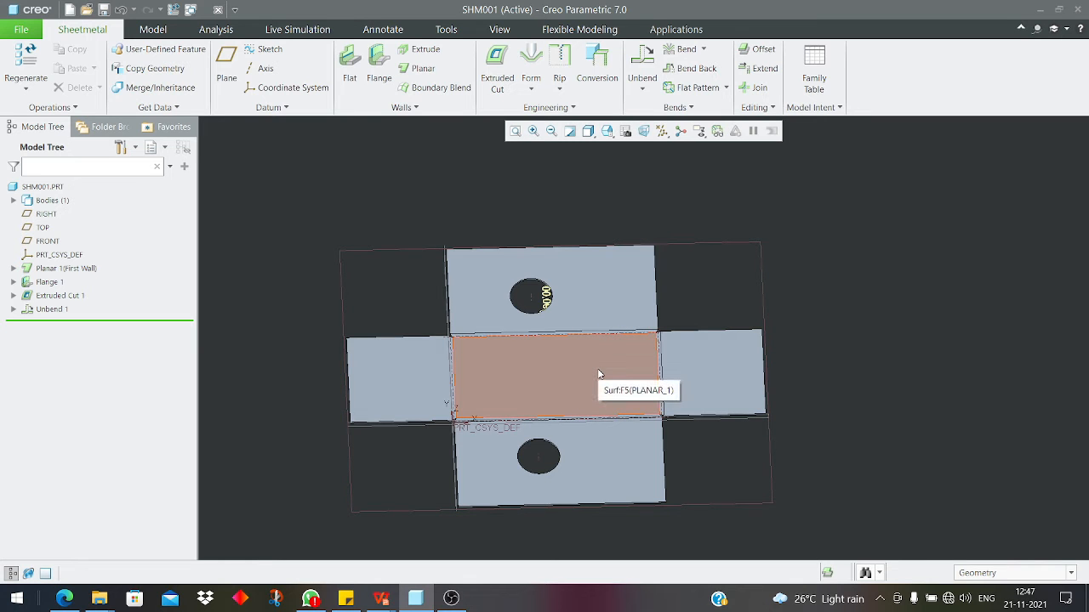
pyautogui.moveTo(583, 348)
pyautogui.mouseDown(button='middle')
pyautogui.moveTo(578, 358)
pyautogui.moveTo(561, 325)
pyautogui.moveTo(584, 309)
pyautogui.mouseUp(button='middle')
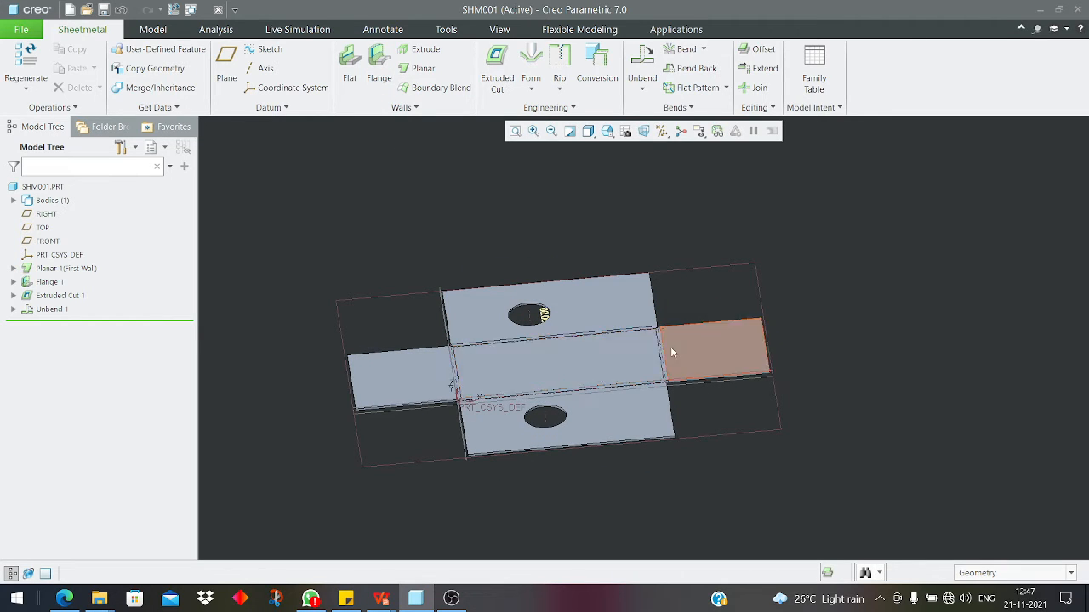
pyautogui.moveTo(558, 362)
pyautogui.mouseDown(button='middle')
pyautogui.moveTo(532, 333)
pyautogui.moveTo(538, 406)
pyautogui.mouseUp(button='middle')
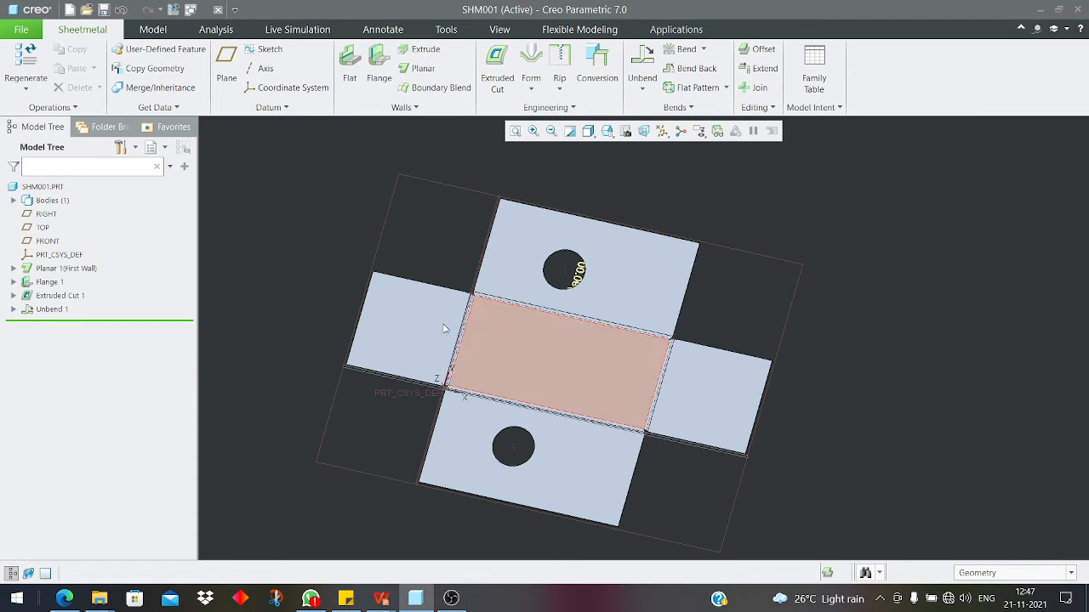
# - Bend the flattened blank back into the box, keeping the base planar wall as the fixed geometry
pyautogui.click(641, 92)
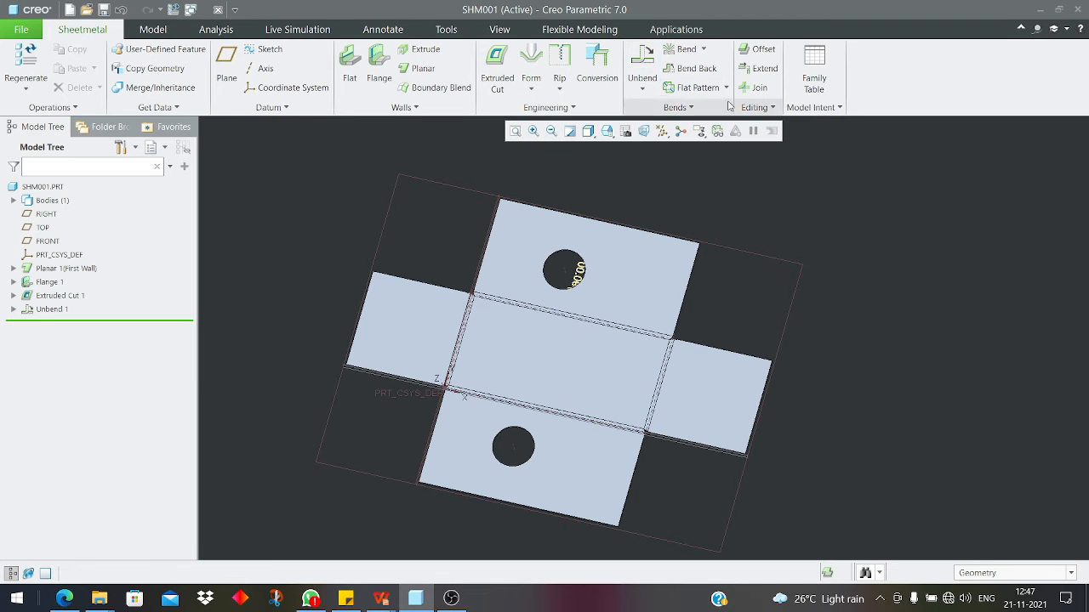
pyautogui.click(693, 68)
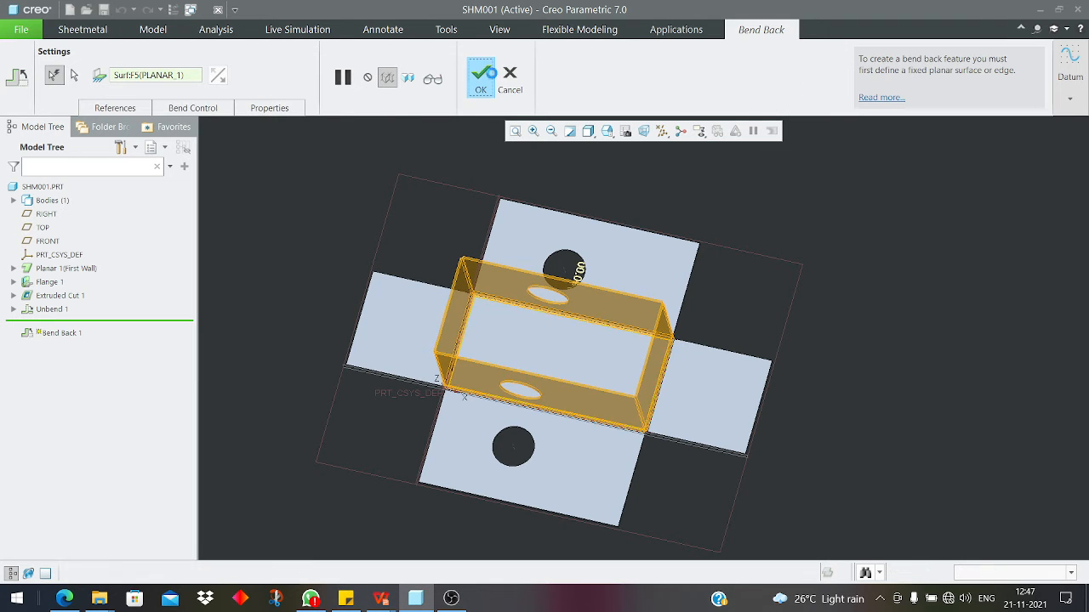
pyautogui.click(492, 74)
pyautogui.scroll(2, 653, 254)
pyautogui.moveTo(652, 257); pyautogui.dragTo(580, 267, button='middle')
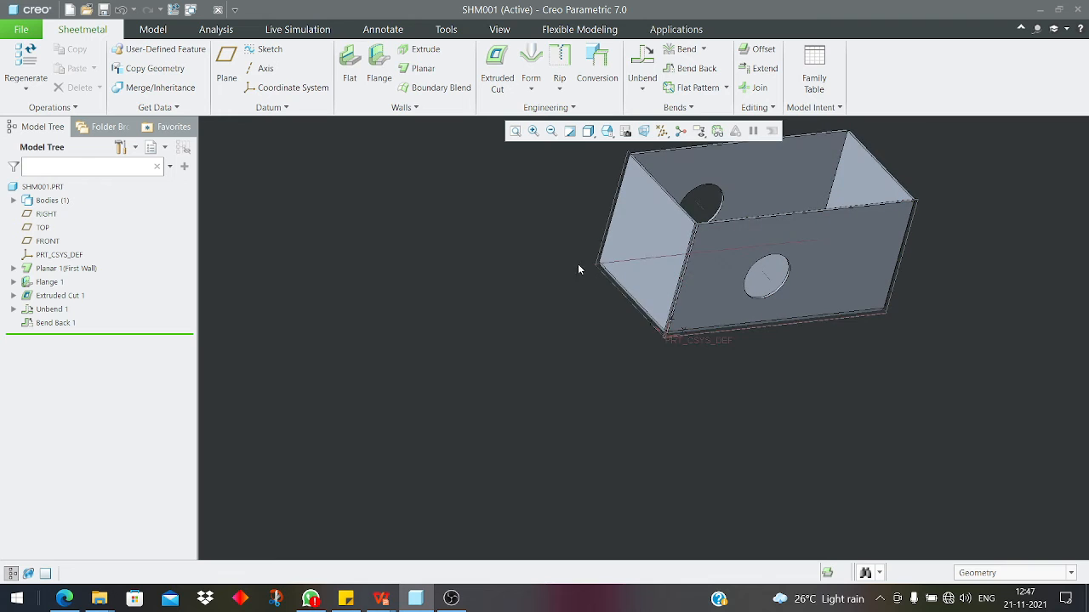
# - Highlight the unbend and bend back features and examine the refolded box with its two holes from several directions
pyautogui.click(55, 322)
pyautogui.keyDown('ctrl'); pyautogui.click(51, 309); pyautogui.keyUp('ctrl')
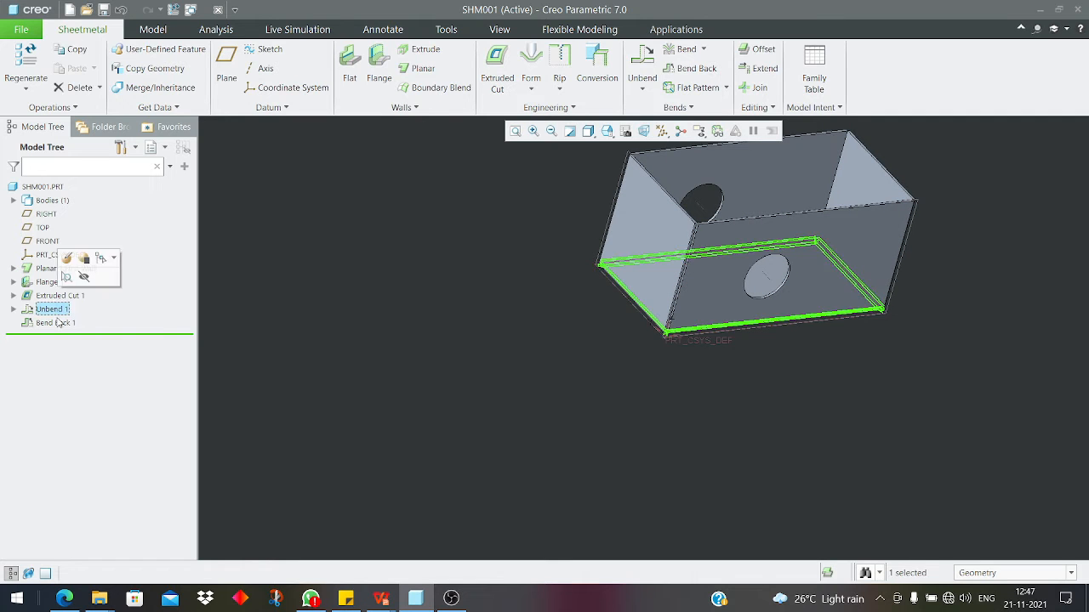
pyautogui.moveTo(470, 369); pyautogui.dragTo(577, 301, button='middle')
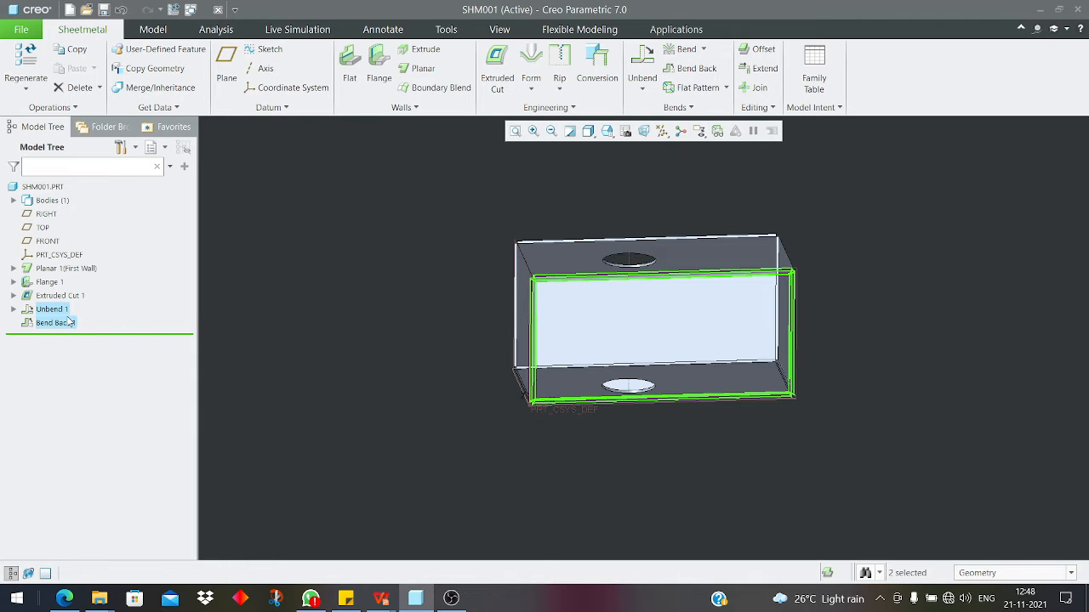
pyautogui.click(541, 228)
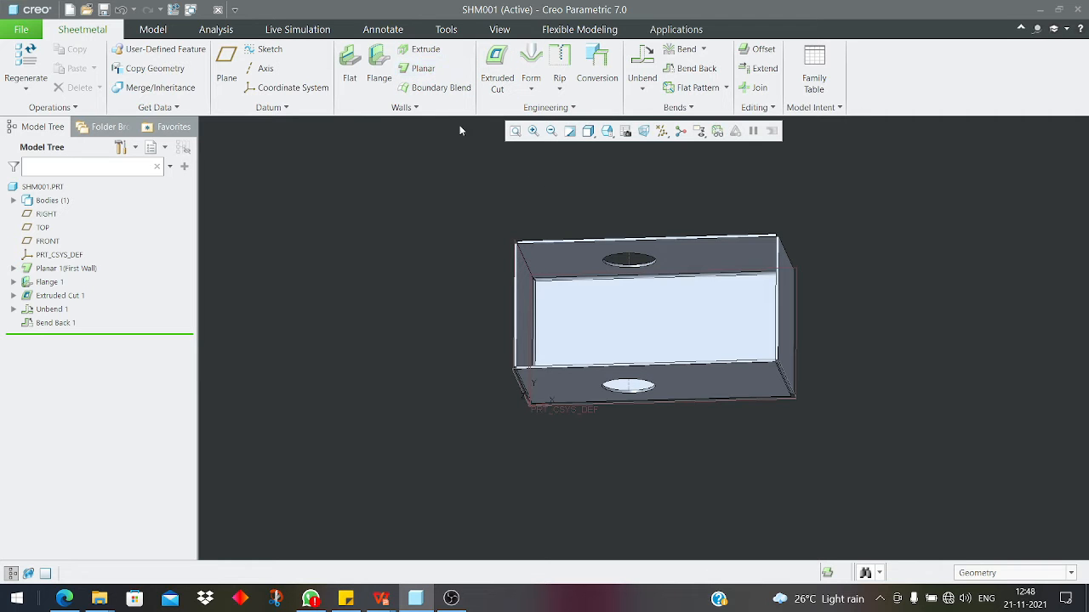
pyautogui.moveTo(523, 284)
pyautogui.mouseDown(button='middle')
pyautogui.moveTo(536, 251)
pyautogui.moveTo(515, 246)
pyautogui.moveTo(523, 270)
pyautogui.mouseUp(button='middle')
pyautogui.moveTo(479, 218); pyautogui.dragTo(598, 275, button='middle')
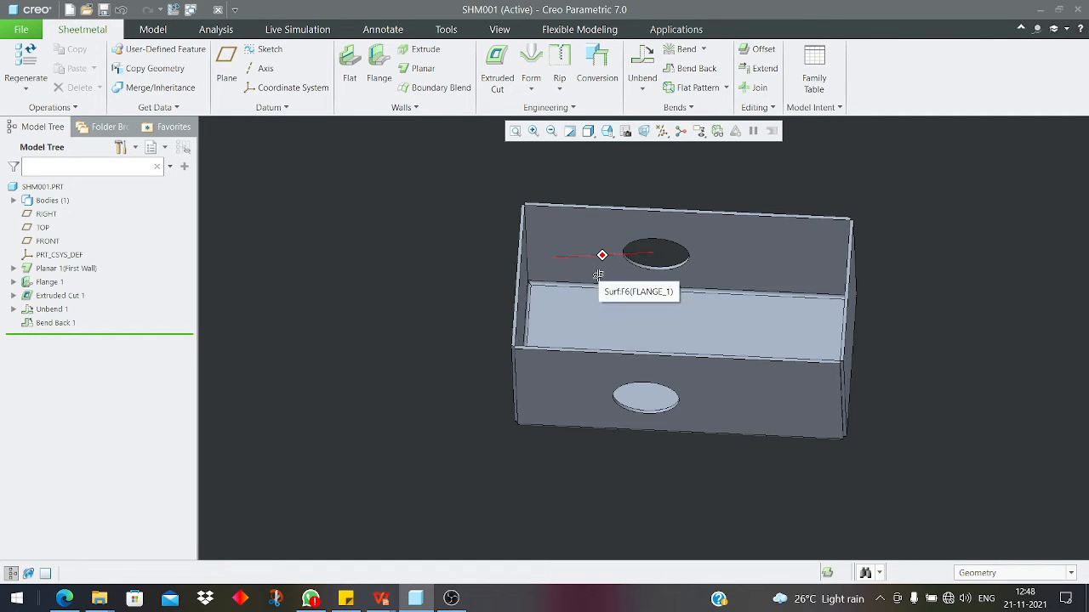
pyautogui.moveTo(599, 275); pyautogui.dragTo(466, 305, button='middle')
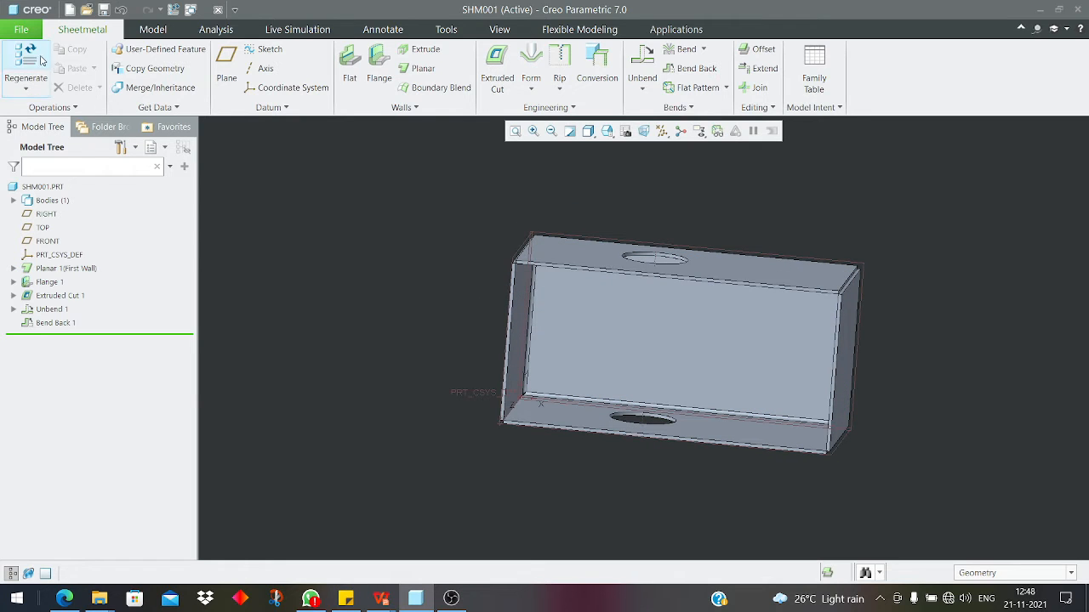
# - Create a new sheetmetal part named sh005 using the default template
pyautogui.click(70, 9)
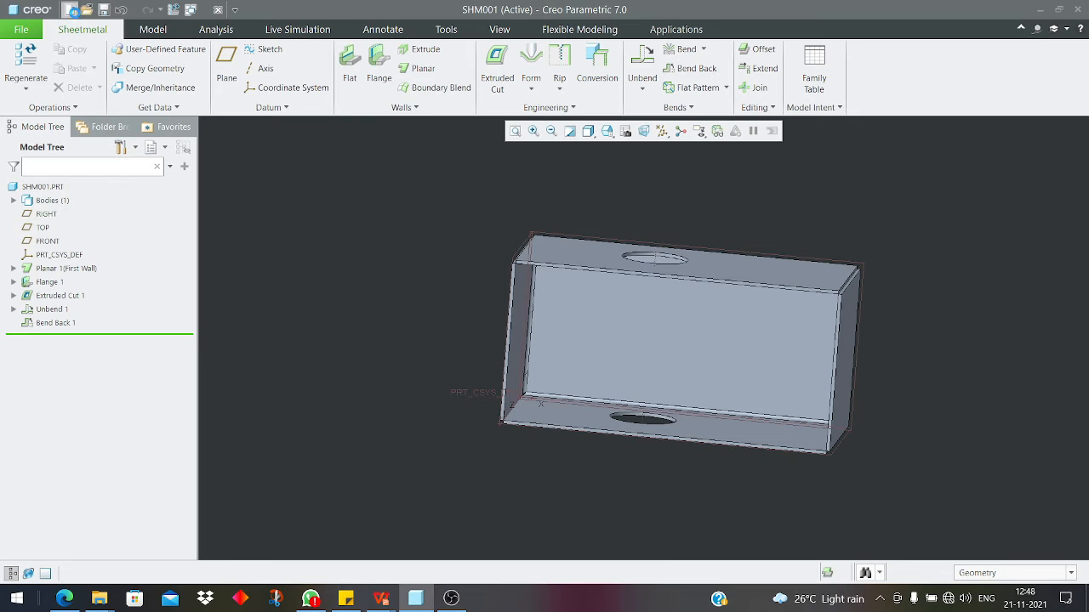
pyautogui.doubleClick(506, 360)
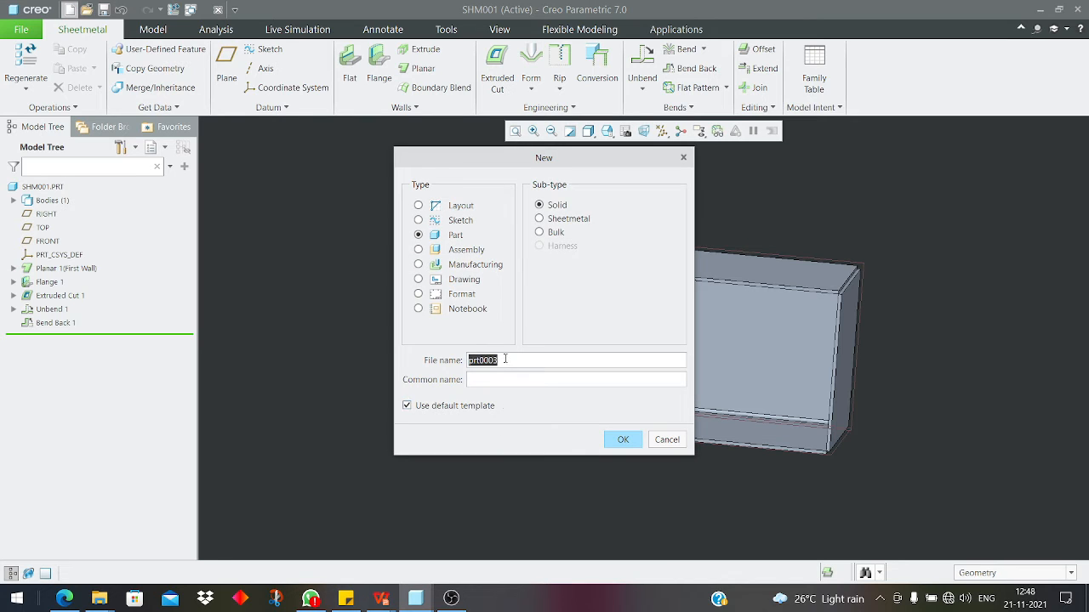
pyautogui.write('sh005')
pyautogui.click(623, 440)
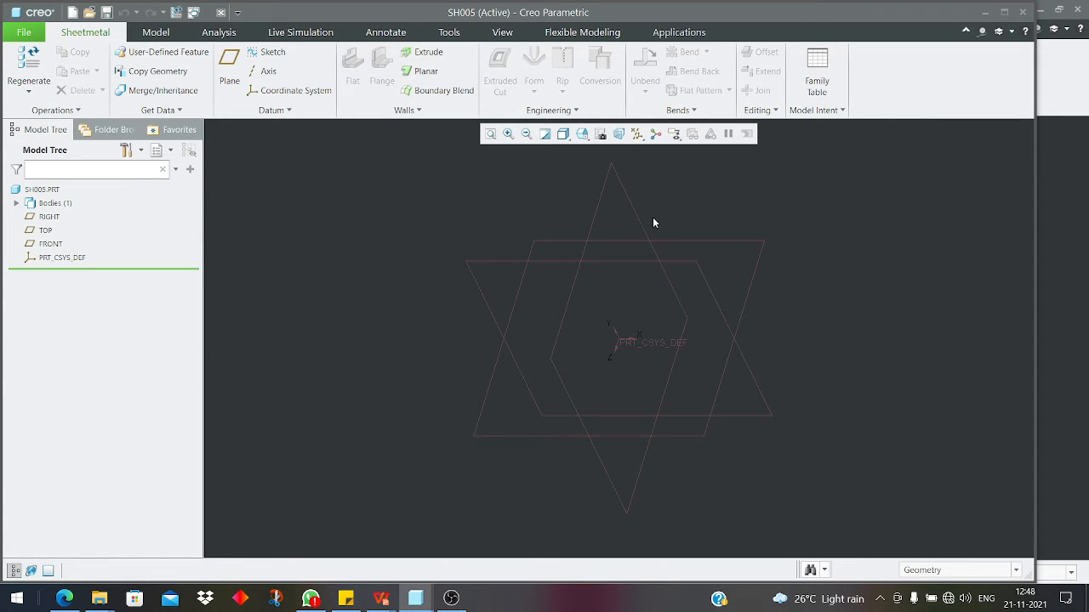
pyautogui.moveTo(666, 342); pyautogui.dragTo(668, 272, button='middle')
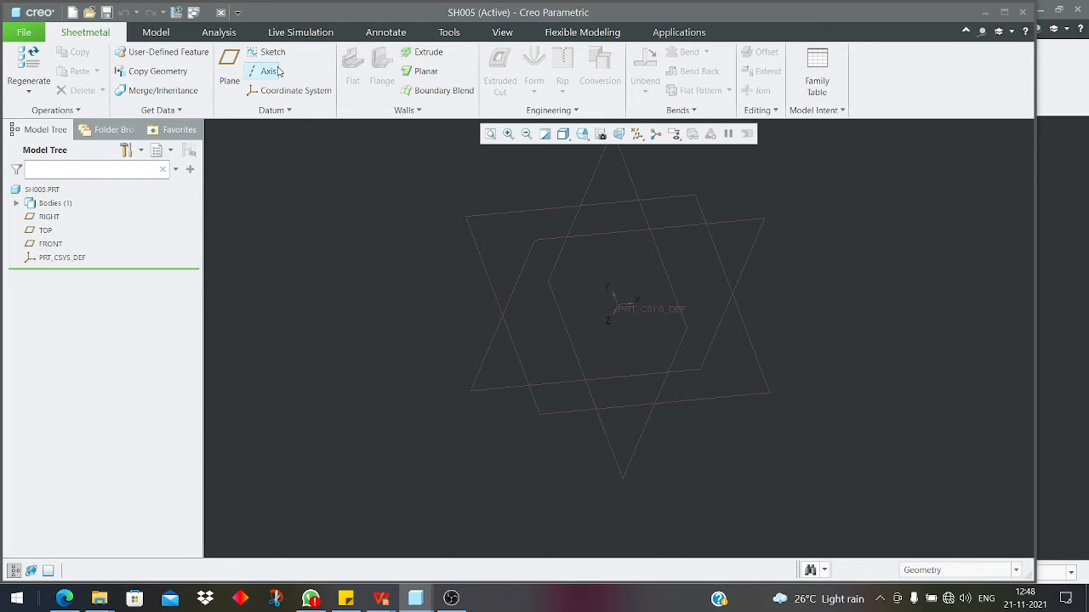
# - Start an extruded first wall on the FRONT plane and sketch a four-segment stair-step line from the origin, about 30, 36, 67 and 54 long
pyautogui.click(428, 54)
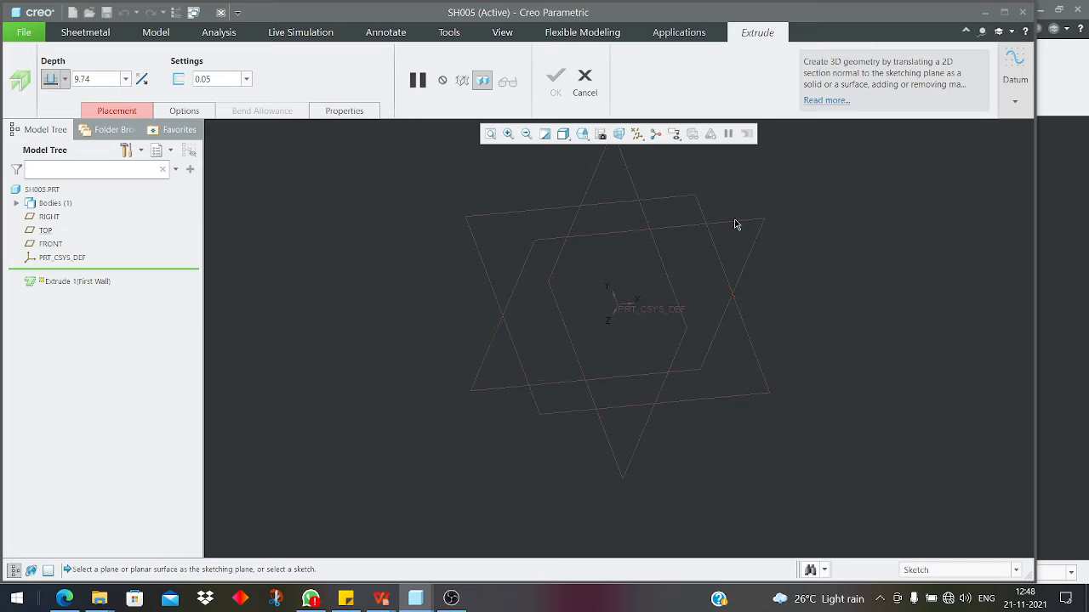
pyautogui.click(703, 204)
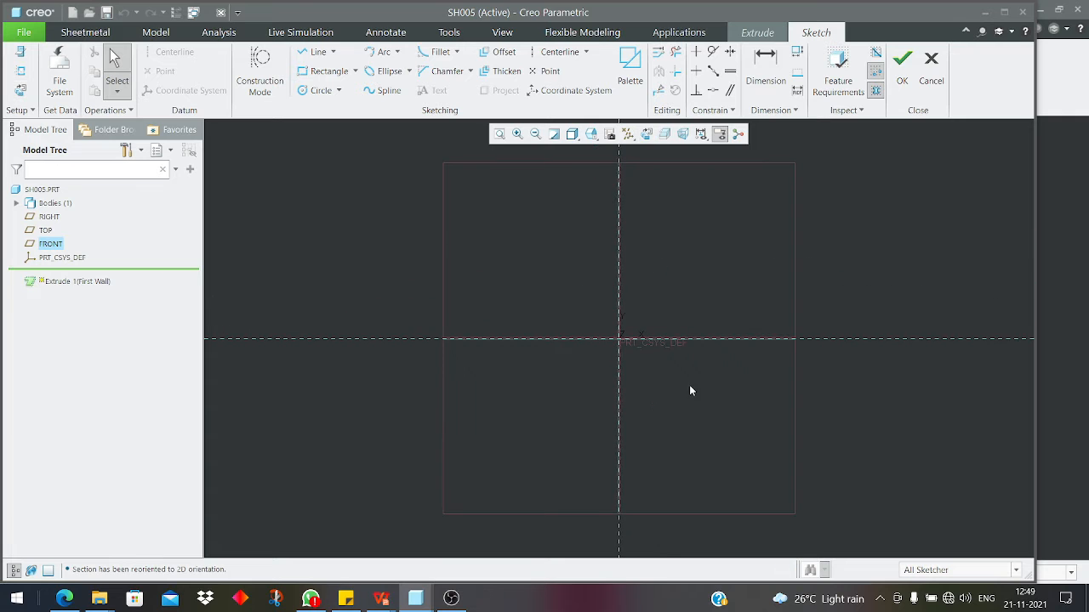
pyautogui.scroll(7, 503, 431)
pyautogui.scroll(-2, 657, 400)
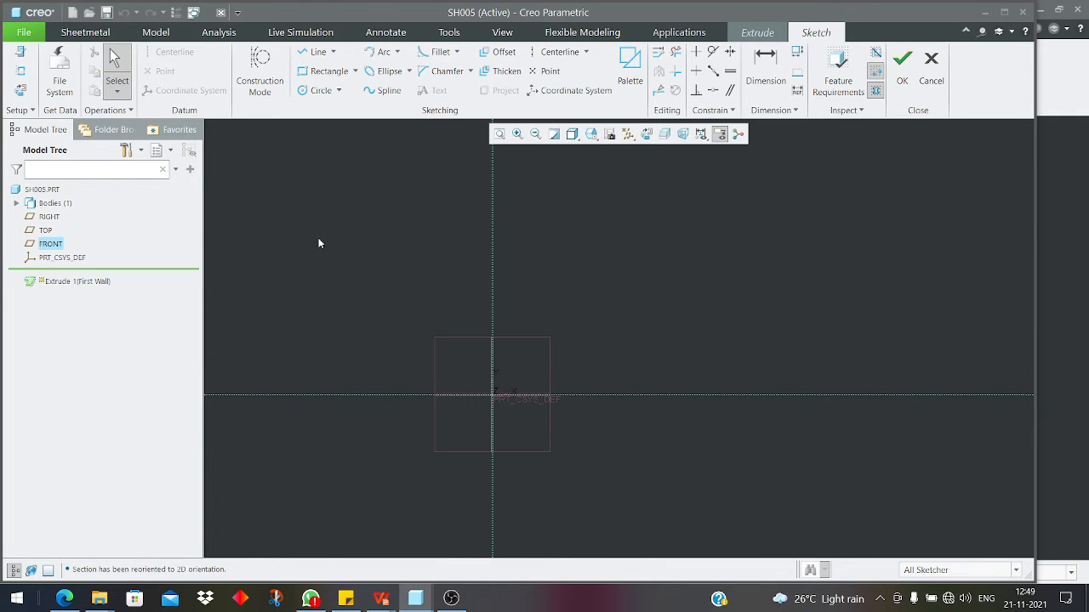
pyautogui.click(317, 52)
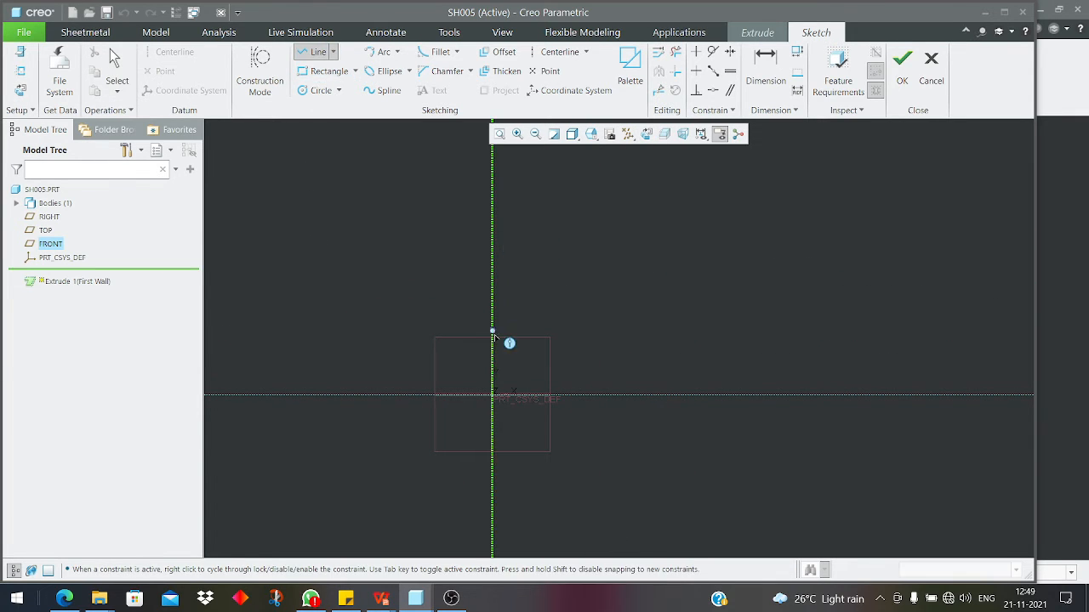
pyautogui.click(493, 395)
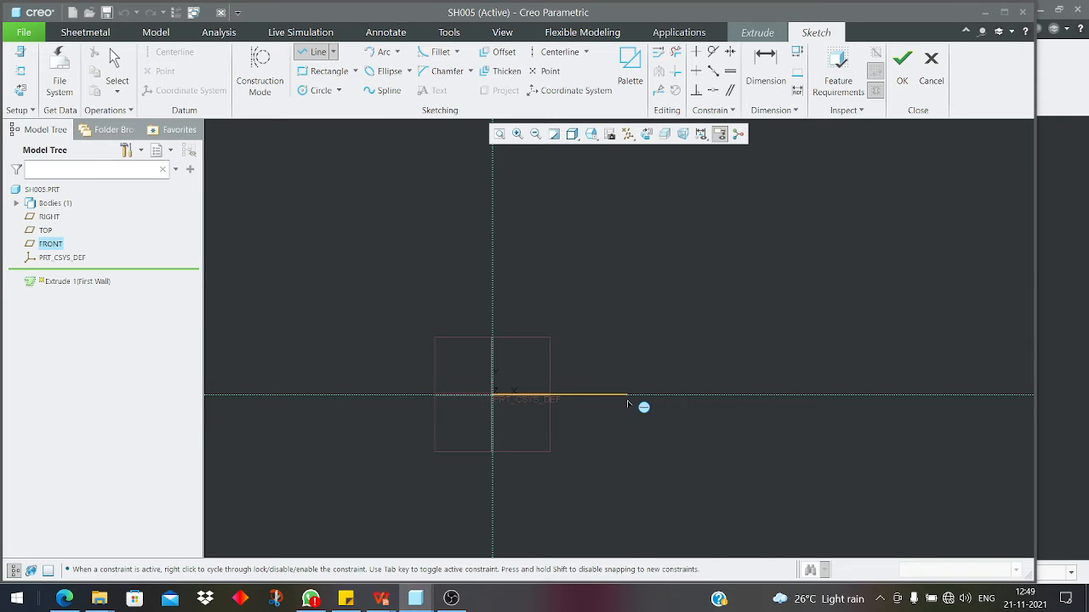
pyautogui.click(627, 395)
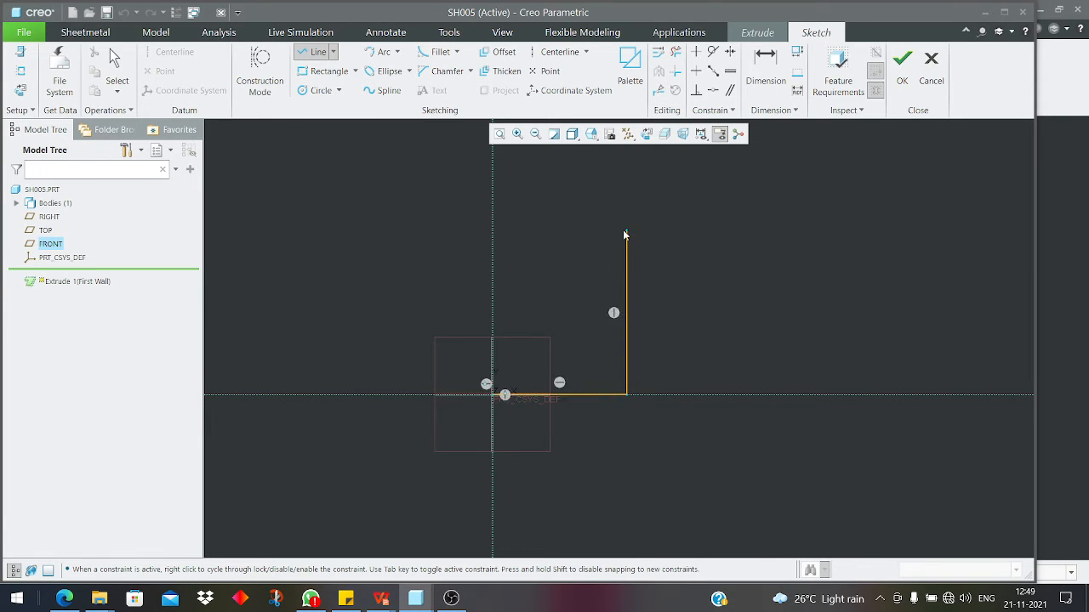
pyautogui.click(623, 233)
pyautogui.scroll(-3, 546, 344)
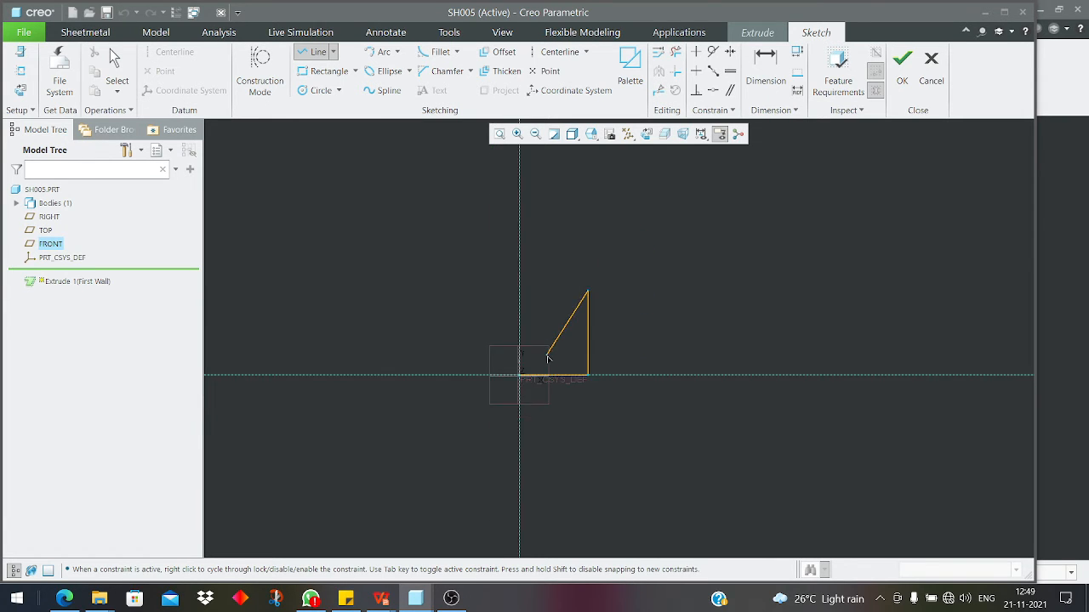
pyautogui.click(704, 303)
pyautogui.click(706, 207)
pyautogui.middleClick(706, 206)
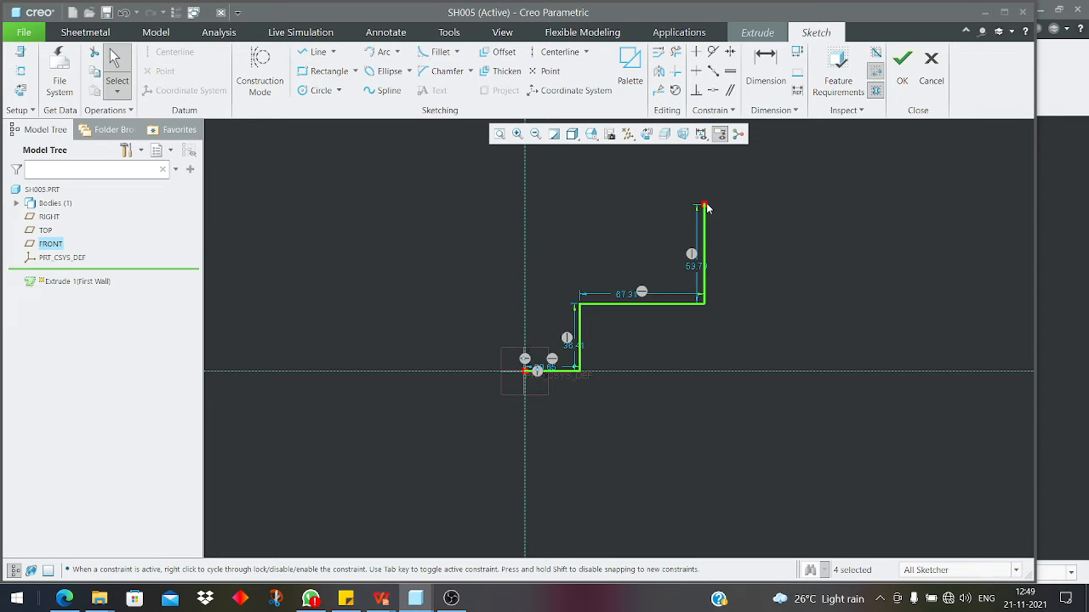
# - Set the length of the lower horizontal line of the stair-step profile to 150
pyautogui.scroll(3, 531, 368)
pyautogui.doubleClick(513, 367)
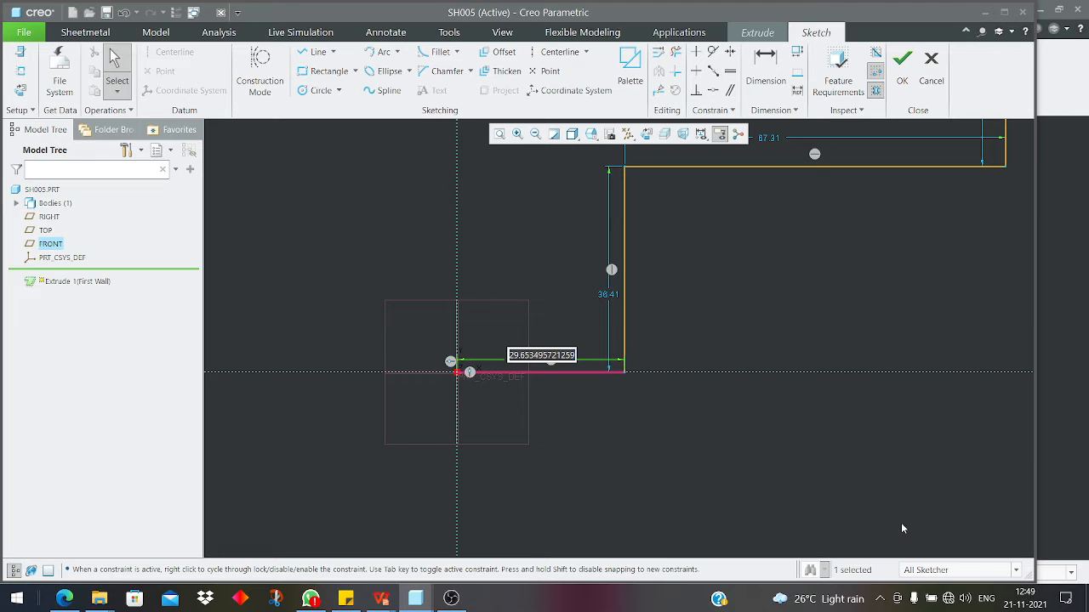
pyautogui.write('150')
pyautogui.press('Return')
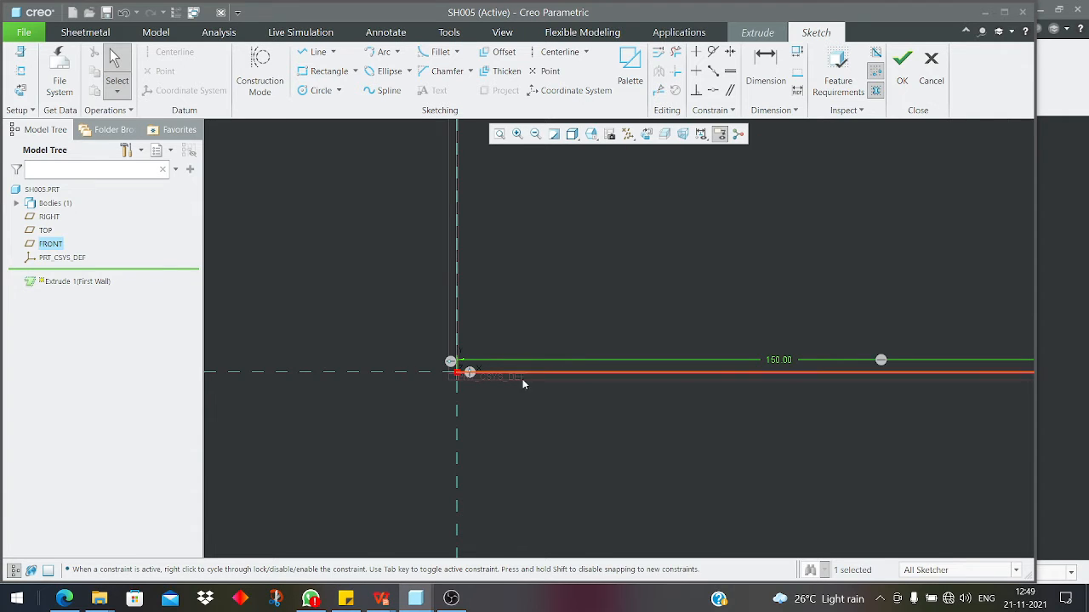
pyautogui.scroll(-4, 370, 405)
pyautogui.scroll(2, 743, 368)
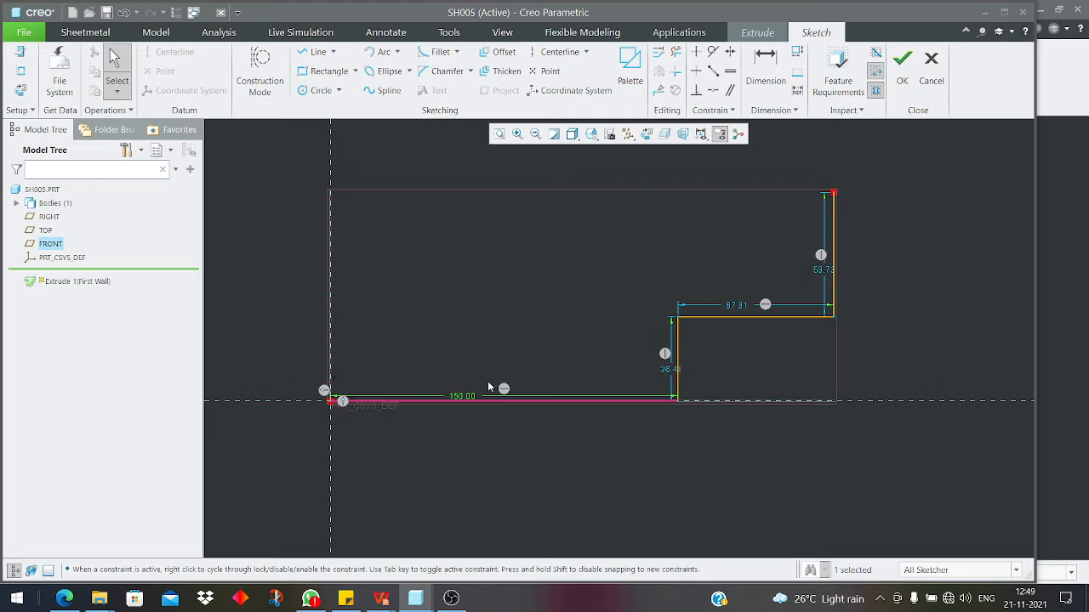
# - Set the height of the lower vertical line of the stair-step profile to 250
pyautogui.doubleClick(670, 374)
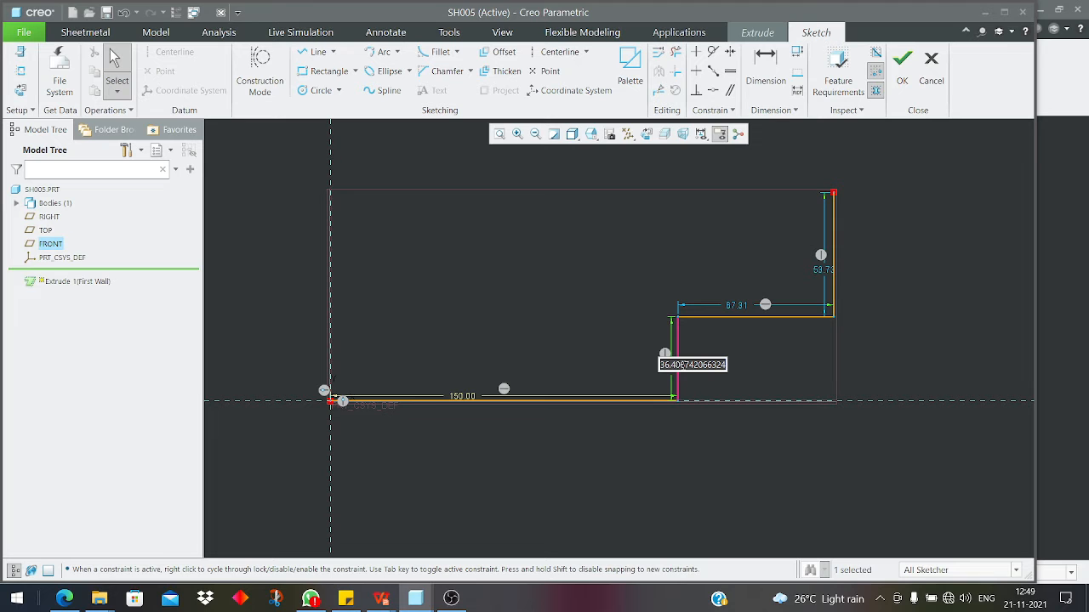
pyautogui.write('25')
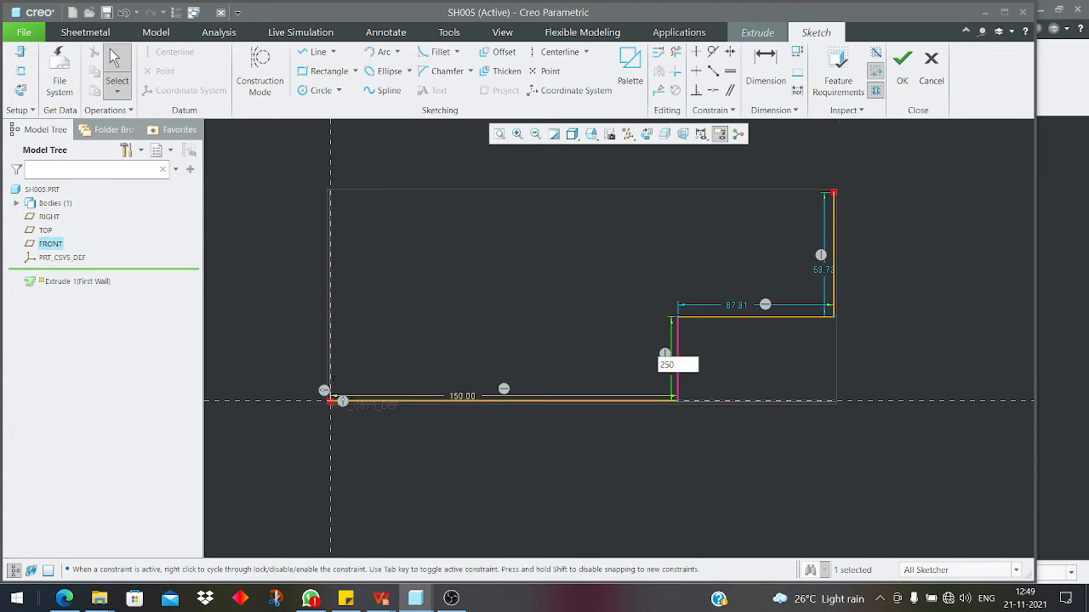
pyautogui.write('0')
pyautogui.press('Return')
pyautogui.scroll(5, 547, 430)
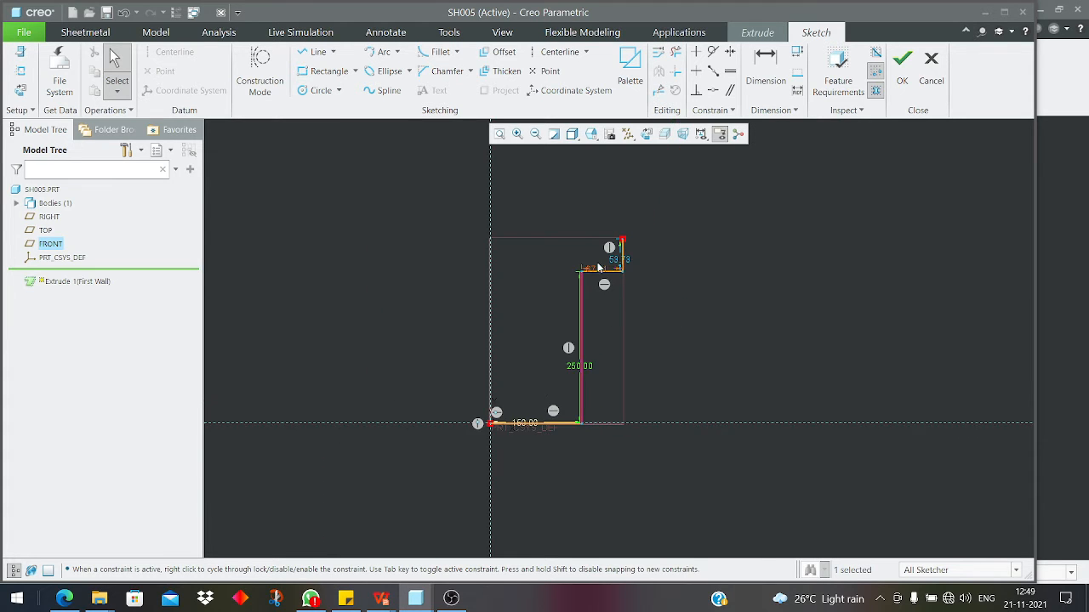
pyautogui.scroll(-3, 604, 263)
pyautogui.scroll(2, 583, 292)
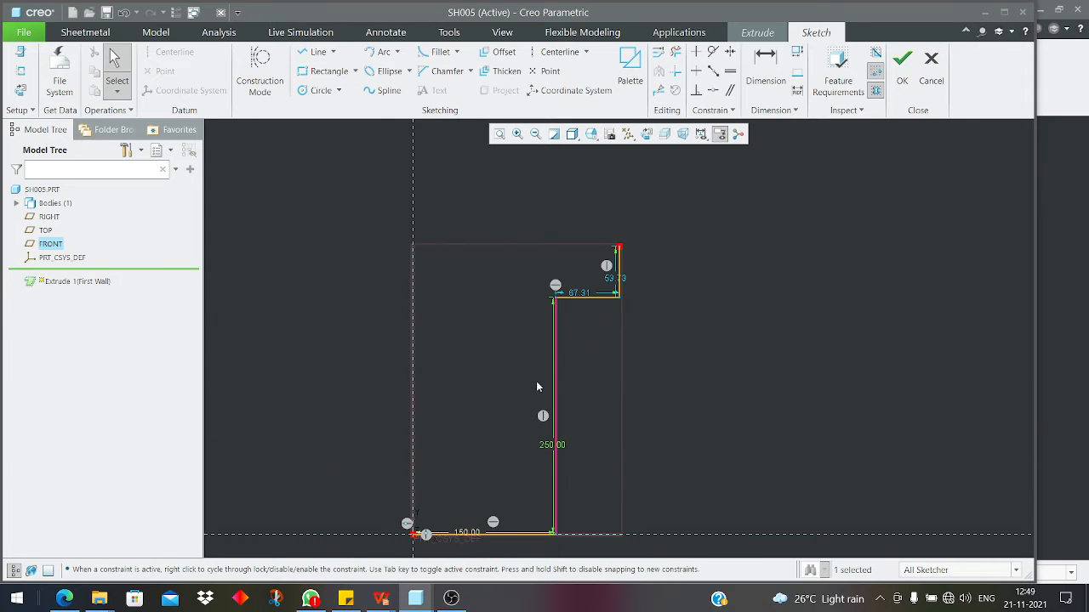
pyautogui.click(541, 446)
pyautogui.click(556, 446)
pyautogui.click(577, 437)
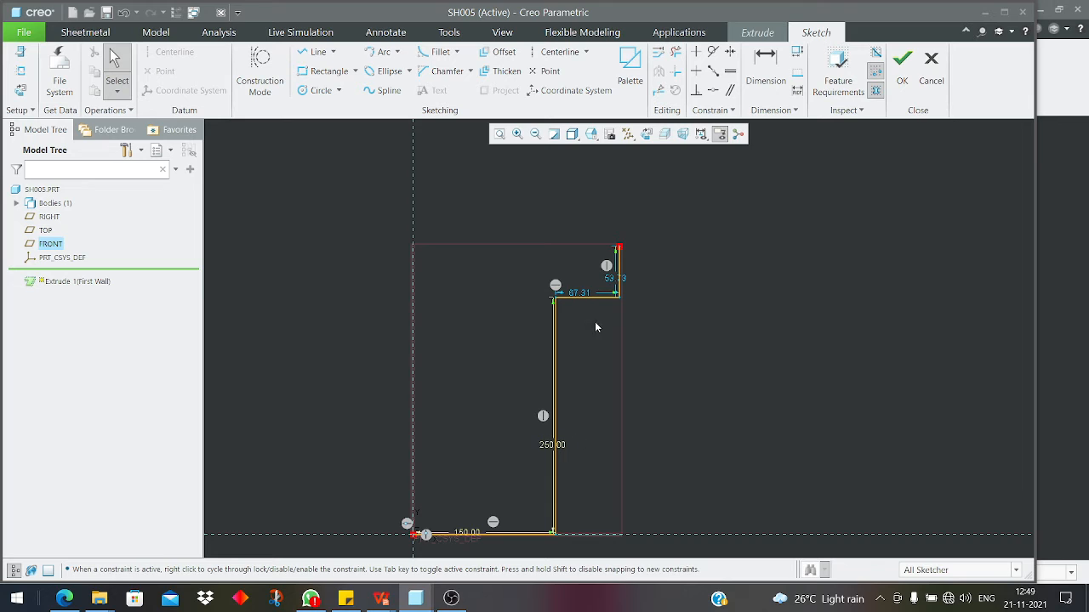
# - Set the length of the upper horizontal line of the stair-step profile to 150
pyautogui.doubleClick(578, 293)
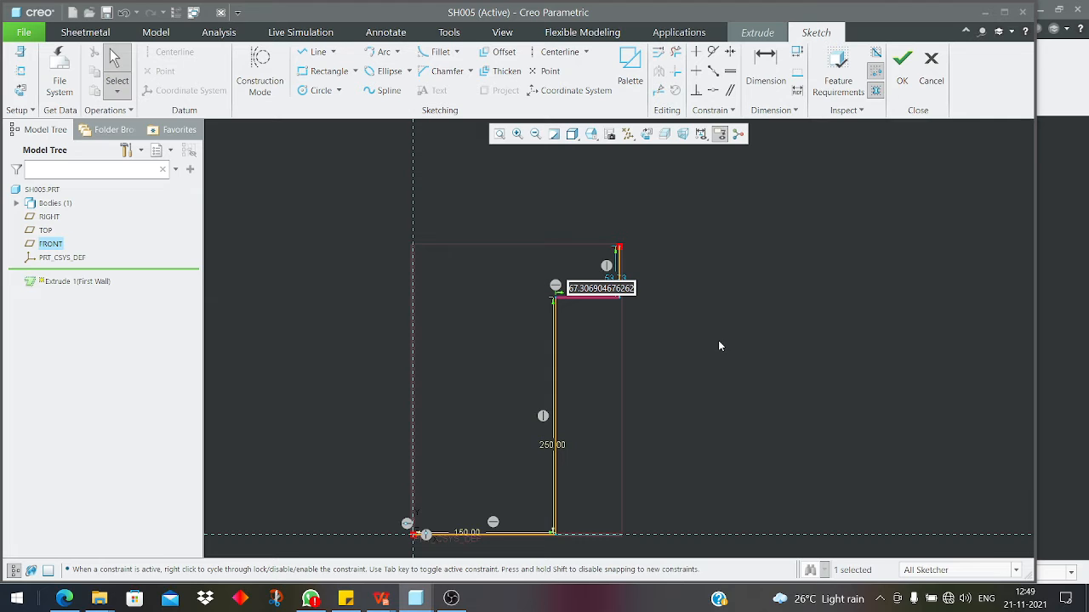
pyautogui.write('150')
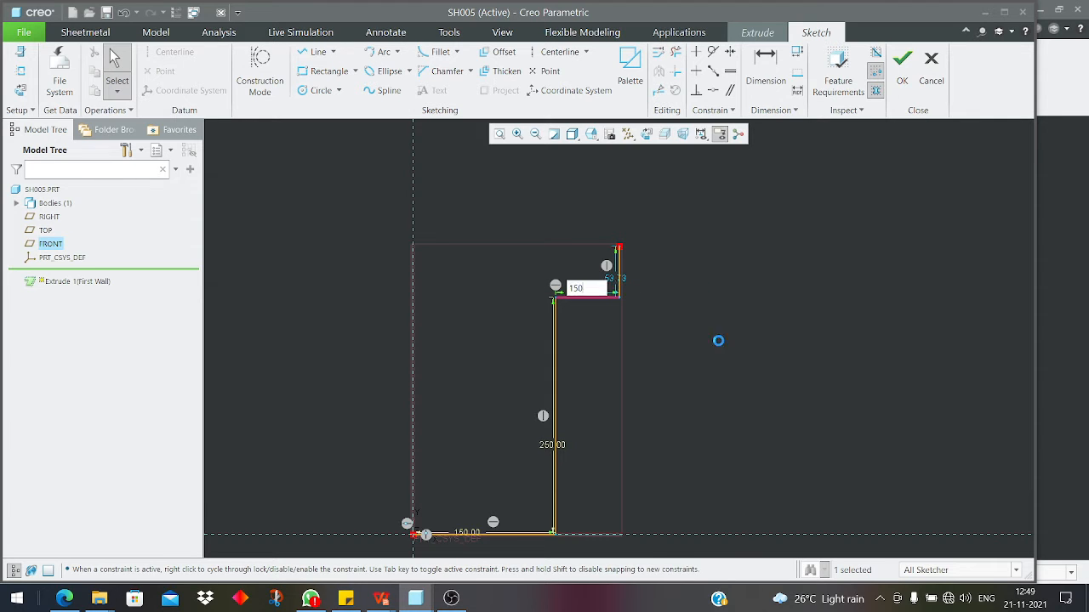
pyautogui.press('Return')
pyautogui.scroll(-2, 698, 251)
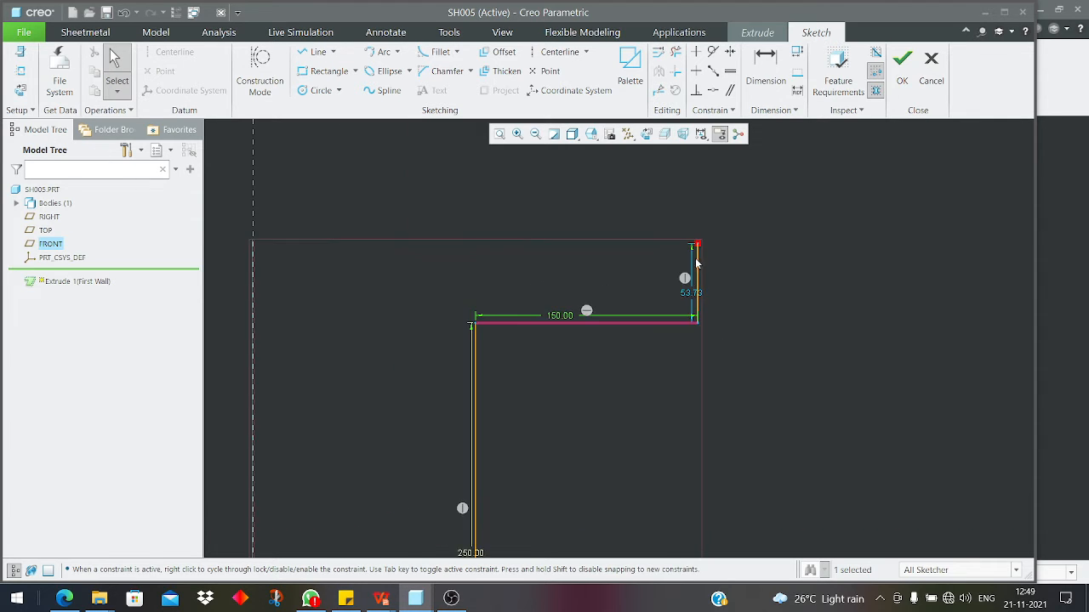
# - Set the height of the upper vertical line to 250 and finish the profile sketch
pyautogui.doubleClick(689, 295)
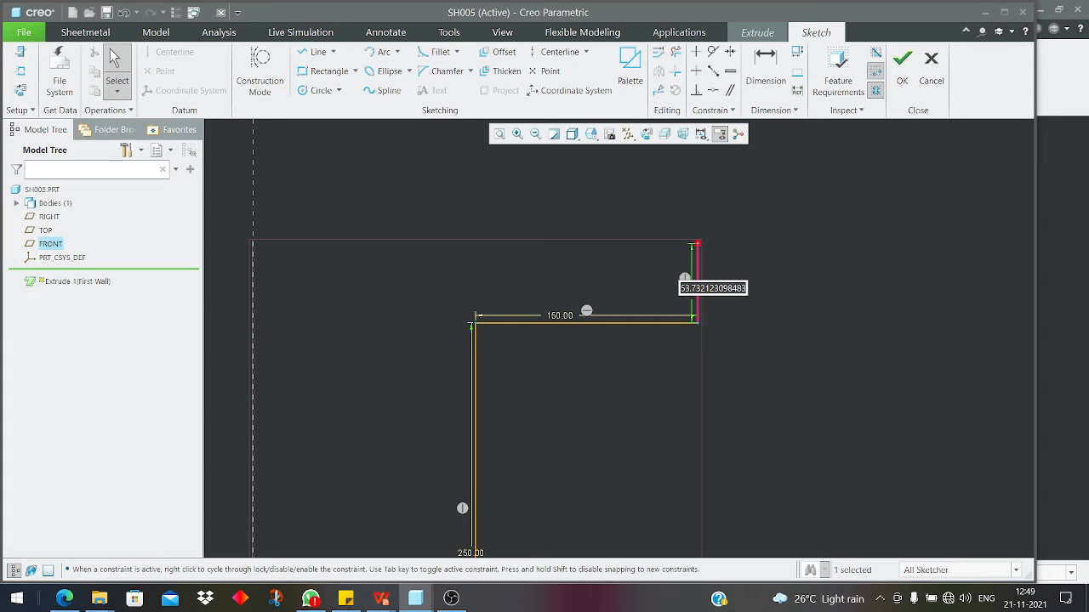
pyautogui.write('250')
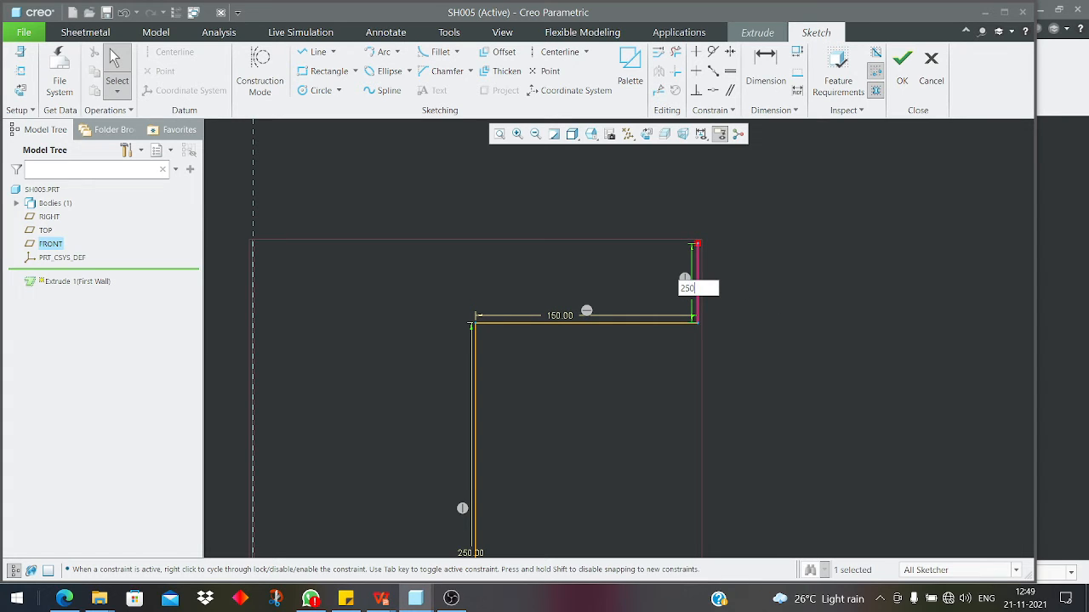
pyautogui.press('Return')
pyautogui.scroll(-4, 790, 296)
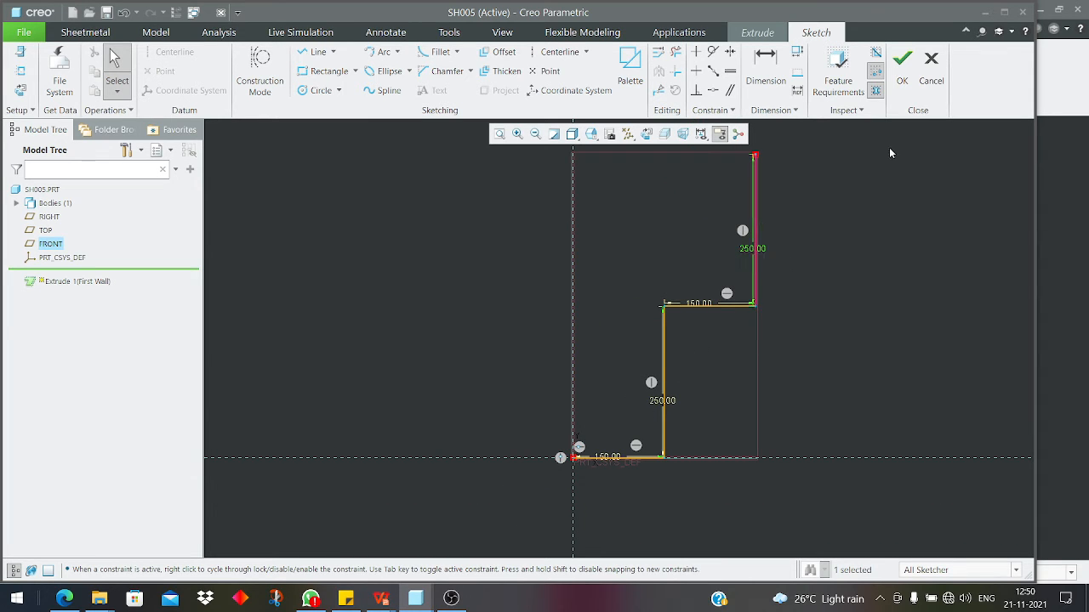
pyautogui.click(902, 94)
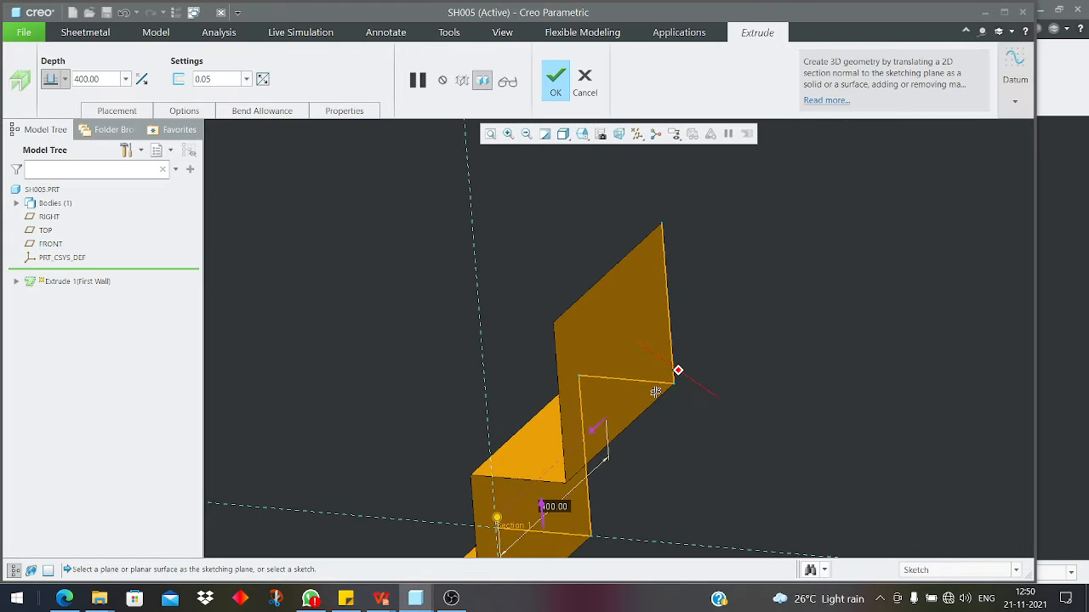
# - Set the sheetmetal thickness of the extruded stair-step wall to 5
pyautogui.scroll(3, 755, 303)
pyautogui.scroll(-2, 664, 379)
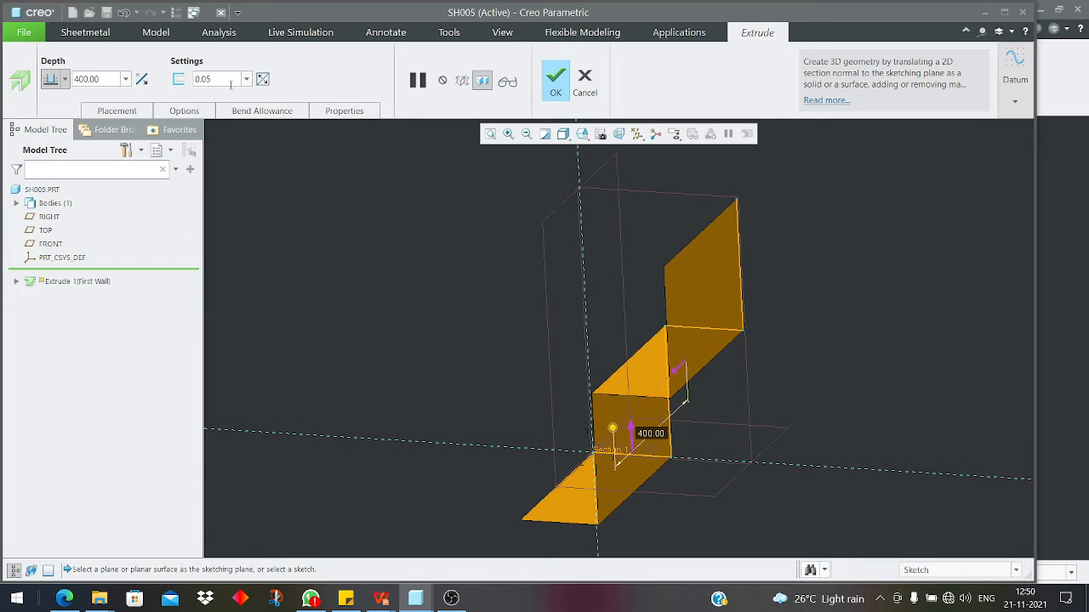
pyautogui.click(204, 79)
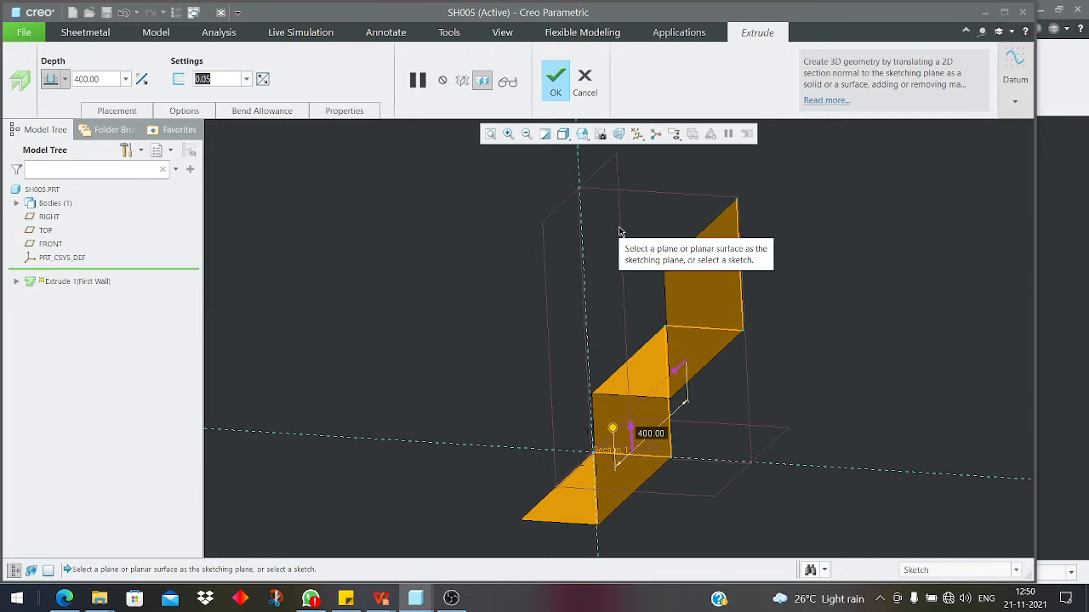
pyautogui.write('5')
pyautogui.press('Return')
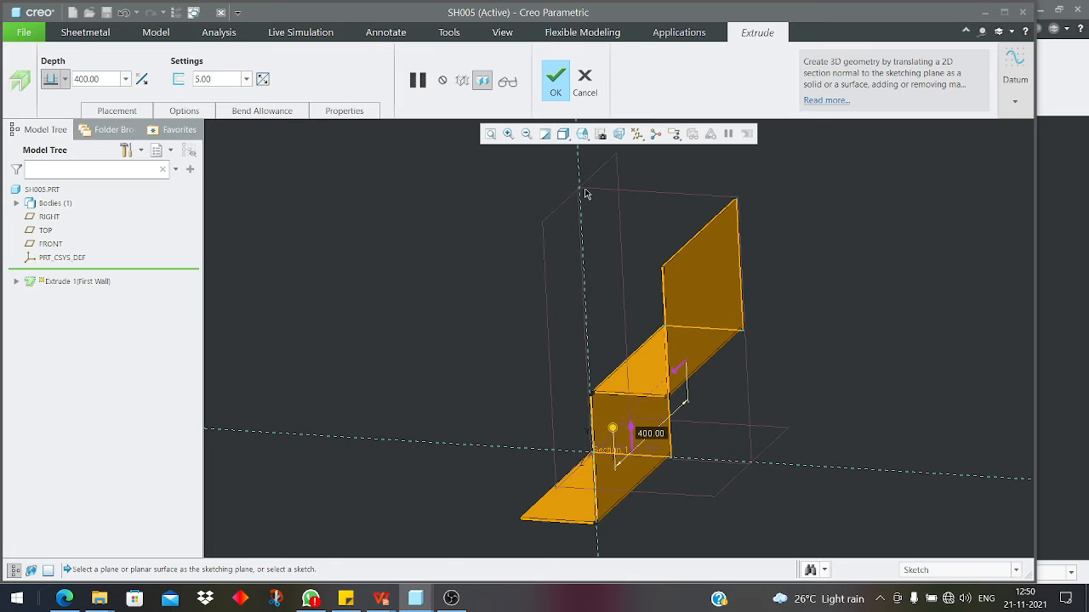
# - Set the extrusion depth of the stair-step wall to 800 and complete the Extrude feature
pyautogui.scroll(-4, 672, 427)
pyautogui.moveTo(543, 372); pyautogui.dragTo(619, 369, button='middle')
pyautogui.scroll(5, 581, 365)
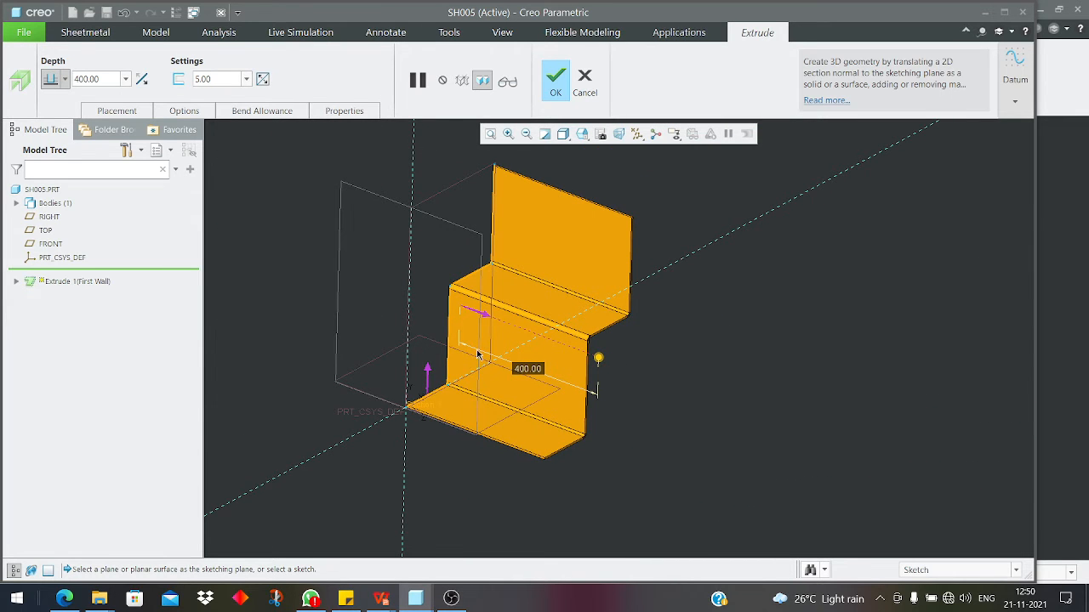
pyautogui.moveTo(478, 355); pyautogui.dragTo(565, 347, button='middle')
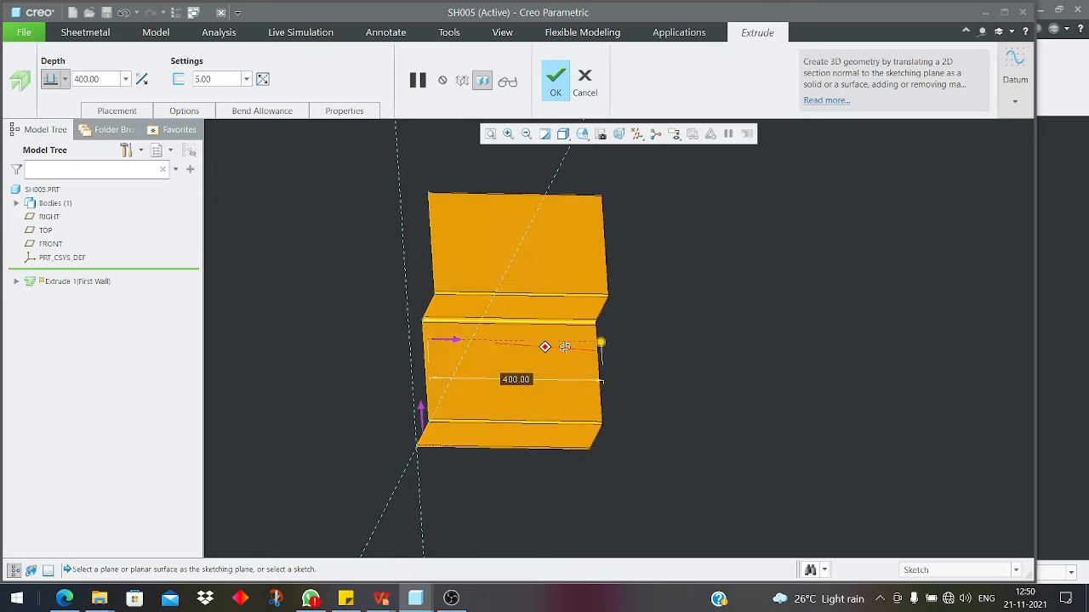
pyautogui.doubleClick(523, 380)
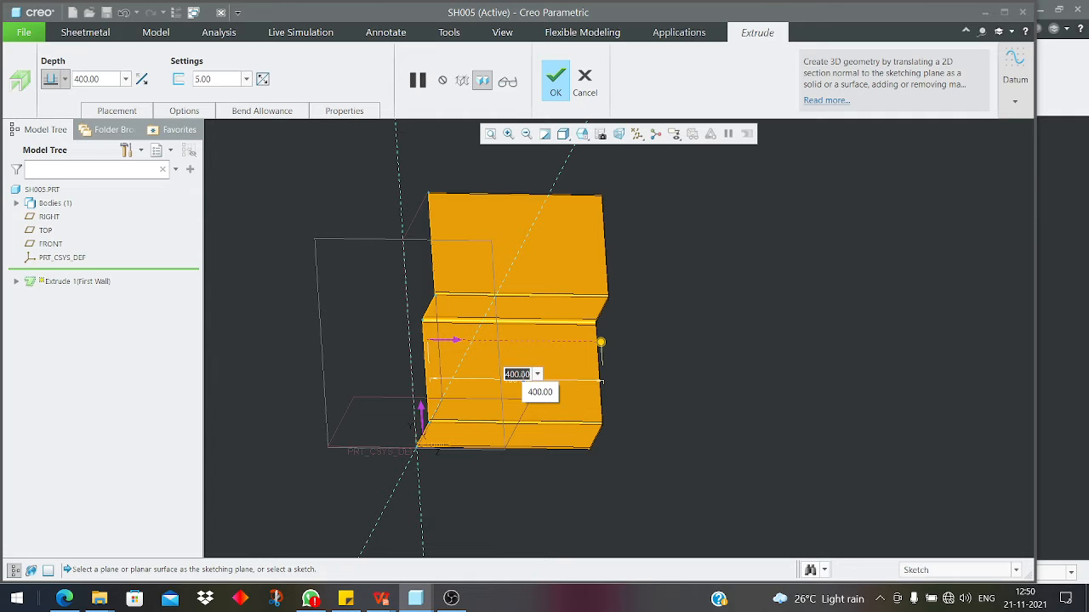
pyautogui.write('800')
pyautogui.press('Return')
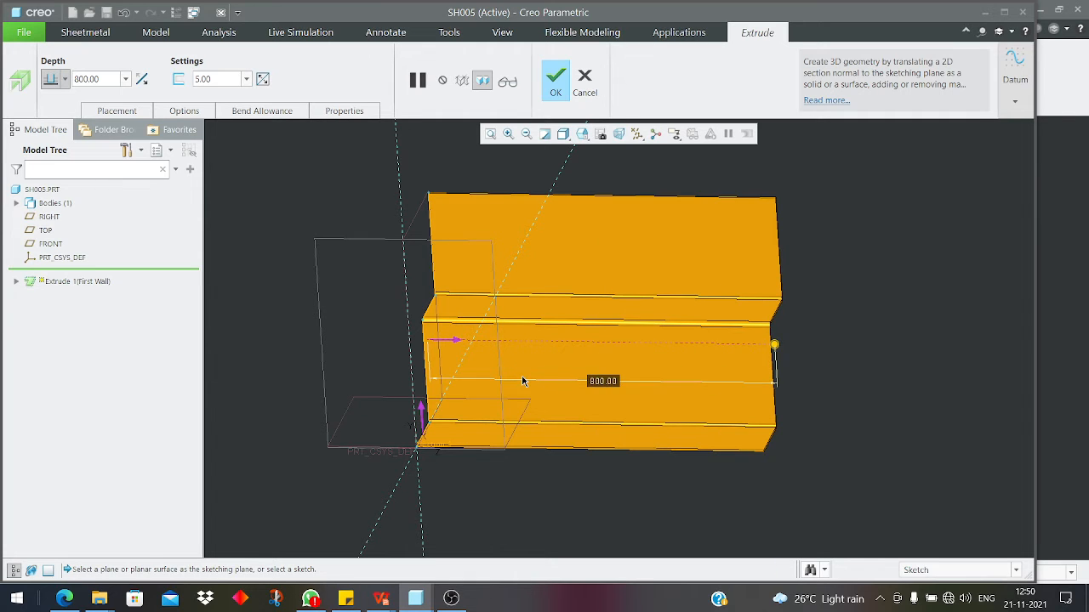
pyautogui.click(555, 81)
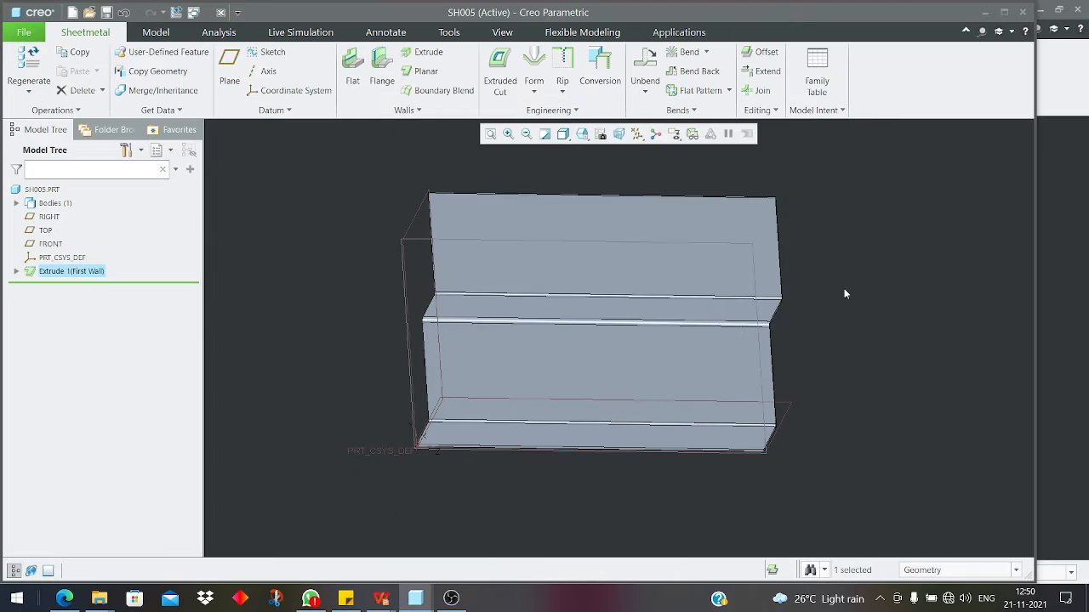
# - Capture a screen snip of the stair-step wall in an angled view and open it maximized in Snip & Sketch
pyautogui.moveTo(713, 316)
pyautogui.mouseDown(button='middle')
pyautogui.moveTo(627, 348)
pyautogui.moveTo(684, 334)
pyautogui.moveTo(678, 323)
pyautogui.moveTo(672, 335)
pyautogui.moveTo(732, 340)
pyautogui.moveTo(772, 359)
pyautogui.moveTo(530, 461)
pyautogui.mouseUp(button='middle')
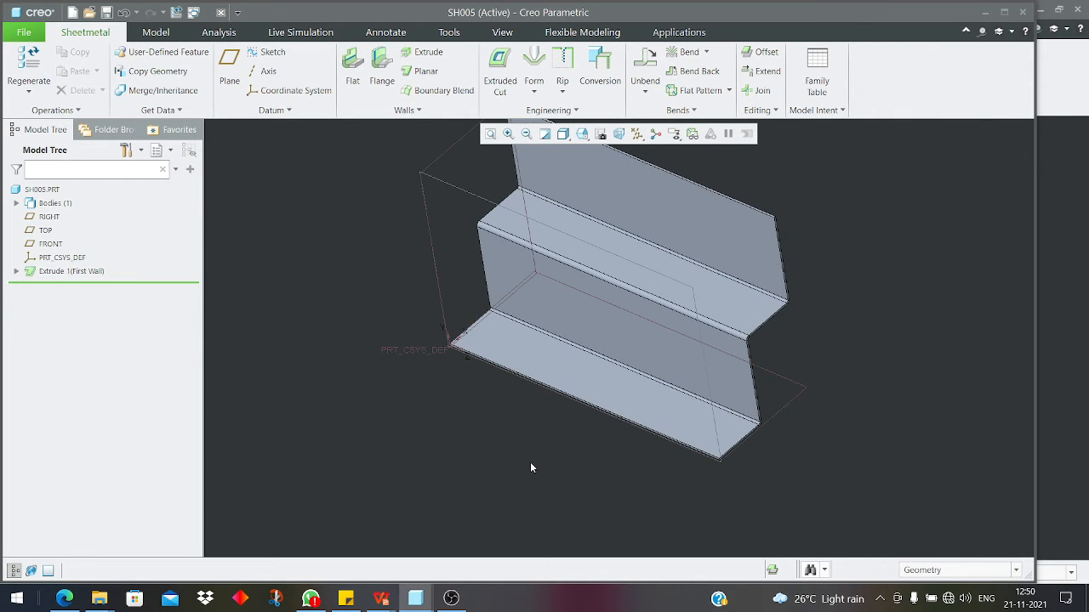
pyautogui.scroll(2, 535, 457)
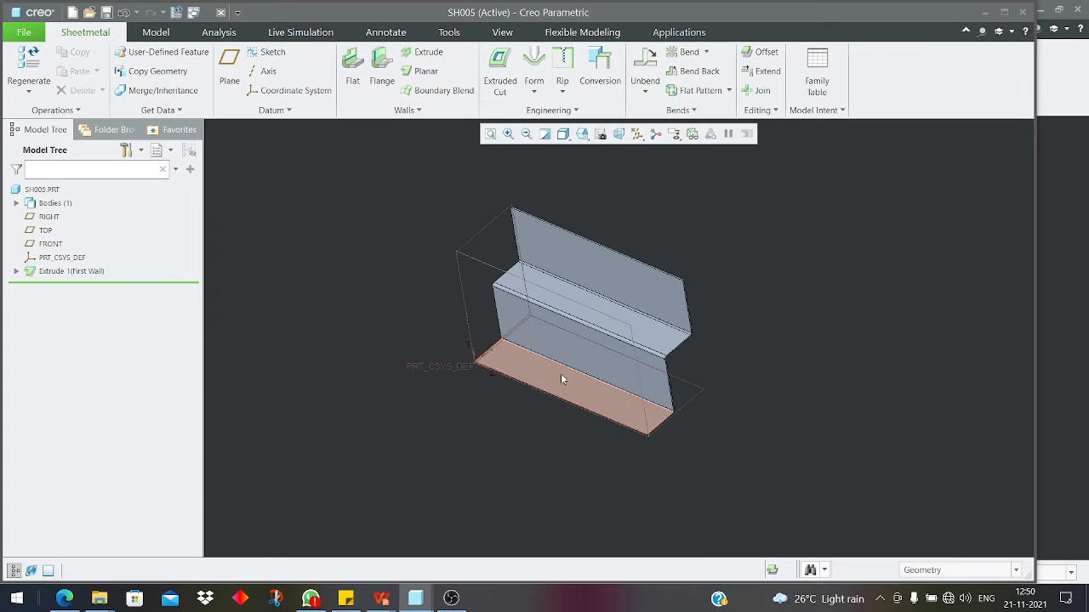
pyautogui.scroll(-2, 643, 361)
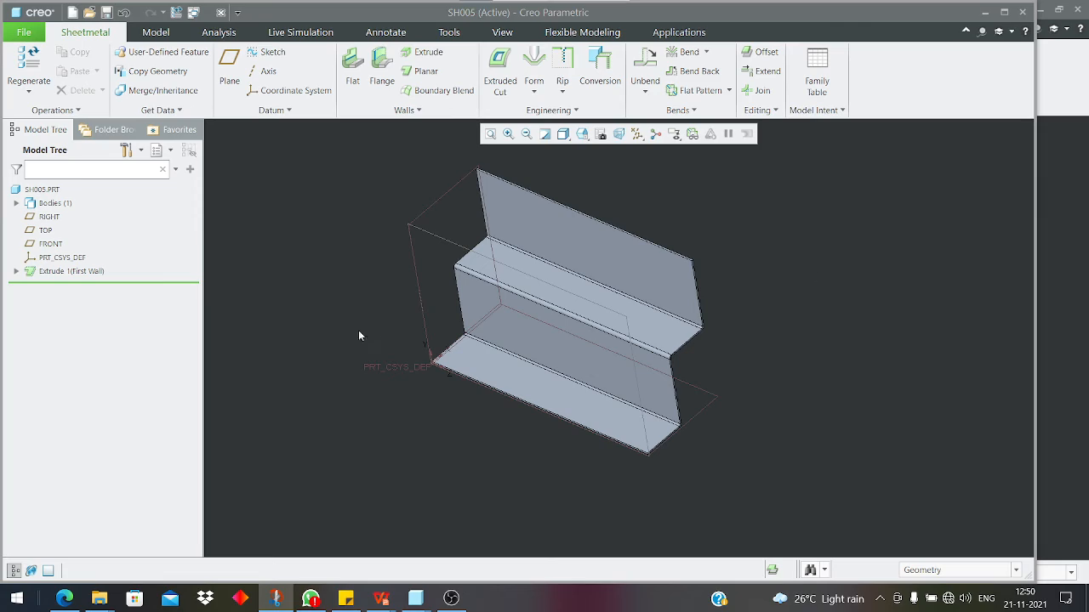
pyautogui.press('super+shift+s')
pyautogui.moveTo(234, 118)
pyautogui.mouseDown()
pyautogui.moveTo(677, 351)
pyautogui.moveTo(937, 512)
pyautogui.mouseUp()
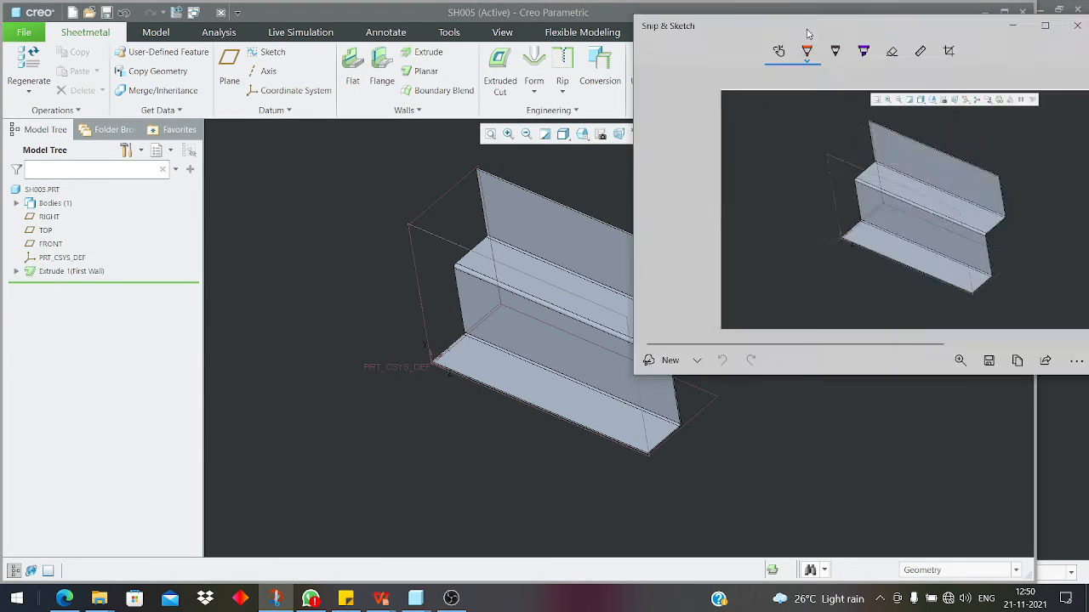
pyautogui.moveTo(861, 30); pyautogui.dragTo(287, 109)
pyautogui.click(467, 104)
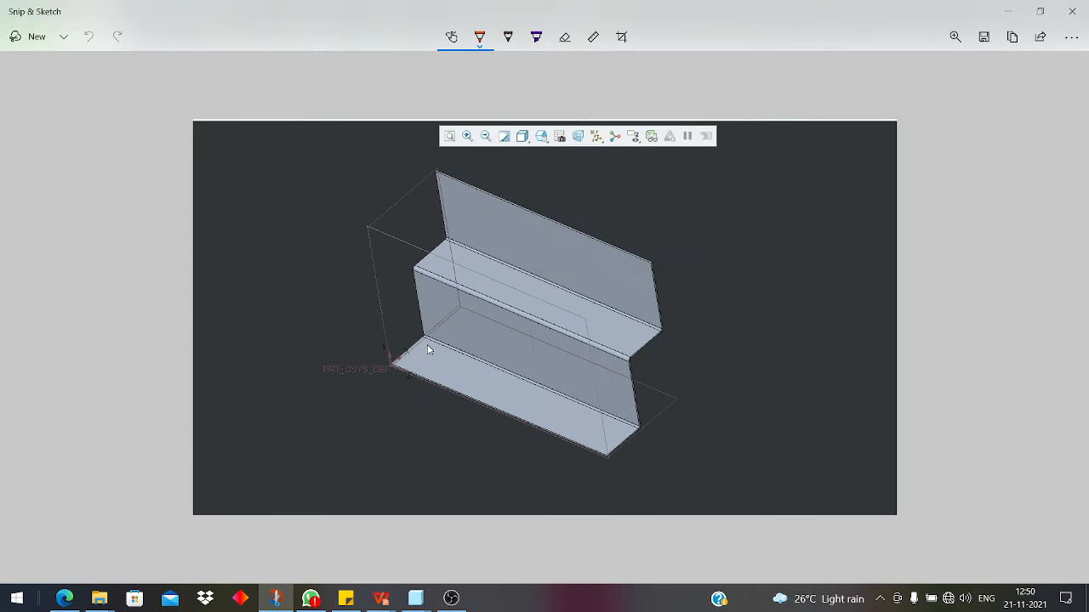
# - Draw a thin pencil line and a purple highlighter cross on the dark background below the wall in the snip
pyautogui.click(508, 36)
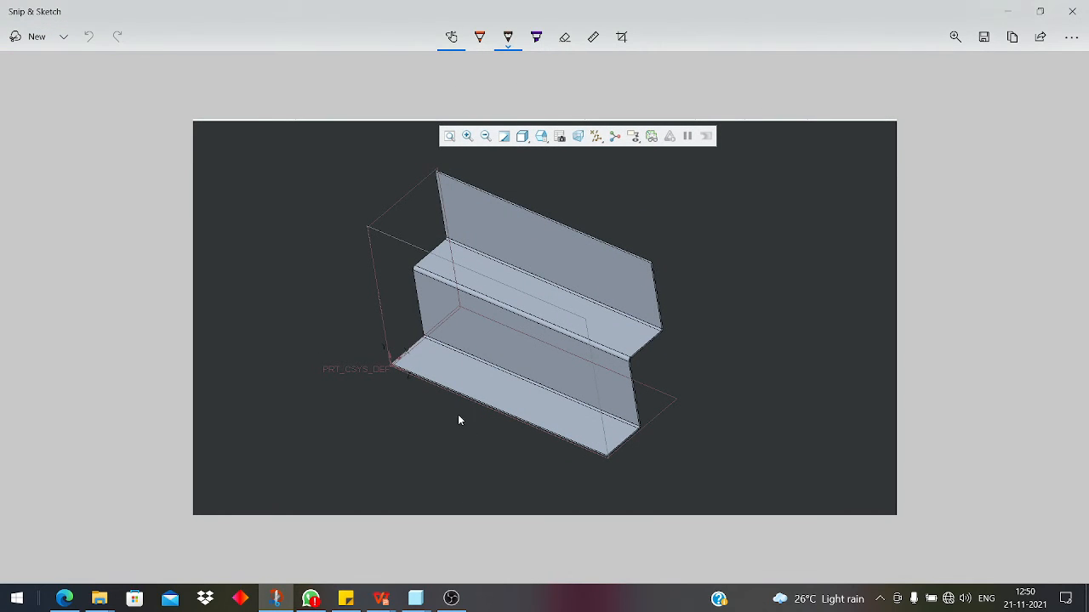
pyautogui.moveTo(424, 420); pyautogui.dragTo(432, 510)
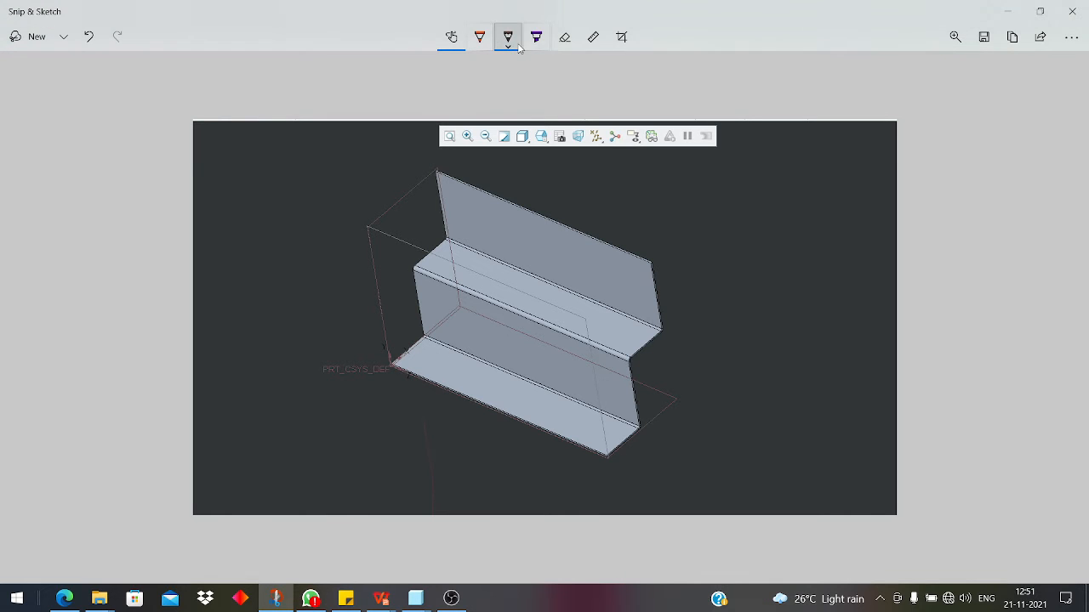
pyautogui.click(481, 39)
pyautogui.click(508, 37)
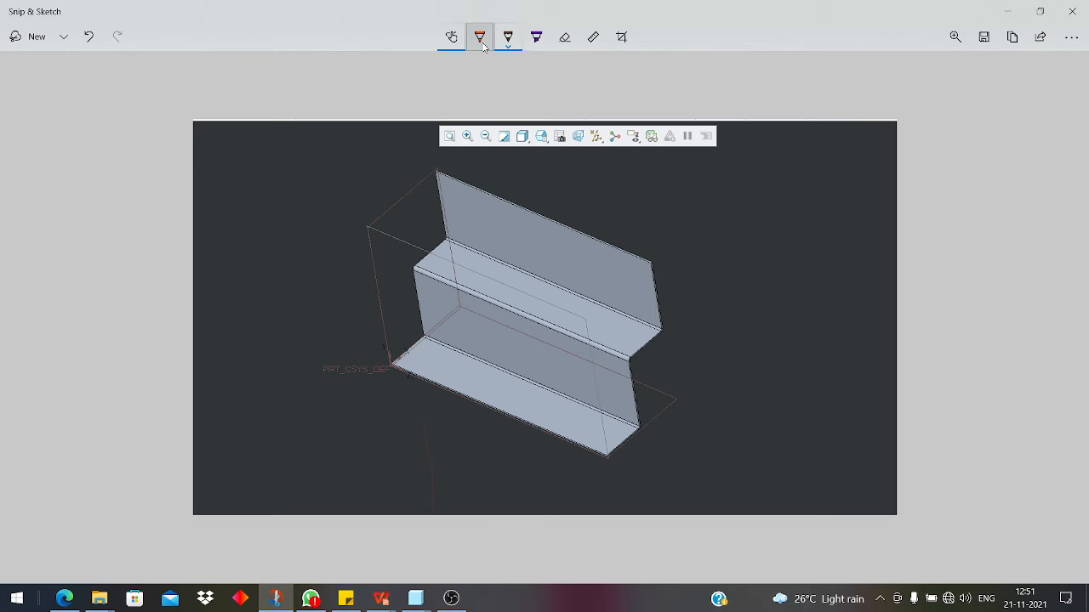
pyautogui.click(533, 45)
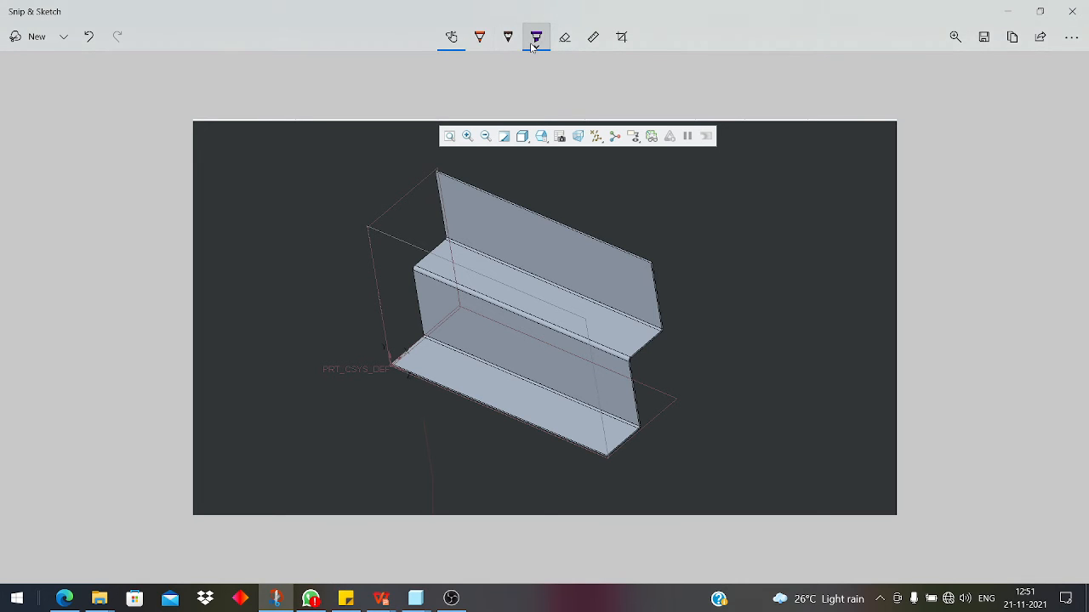
pyautogui.moveTo(398, 437)
pyautogui.mouseDown()
pyautogui.moveTo(439, 439)
pyautogui.moveTo(419, 446)
pyautogui.mouseUp()
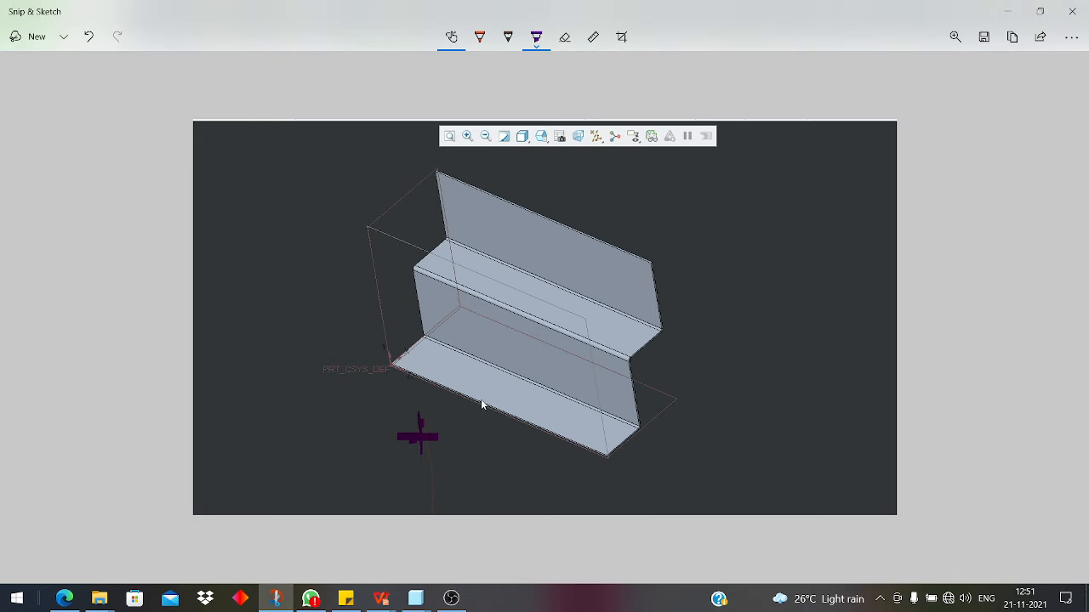
# - Mark both treads, the riser between them and the upper wall's top edge with purple highlighter strokes, and close the snip to return to Creo
pyautogui.moveTo(492, 381); pyautogui.dragTo(493, 401)
pyautogui.moveTo(523, 285); pyautogui.dragTo(522, 311)
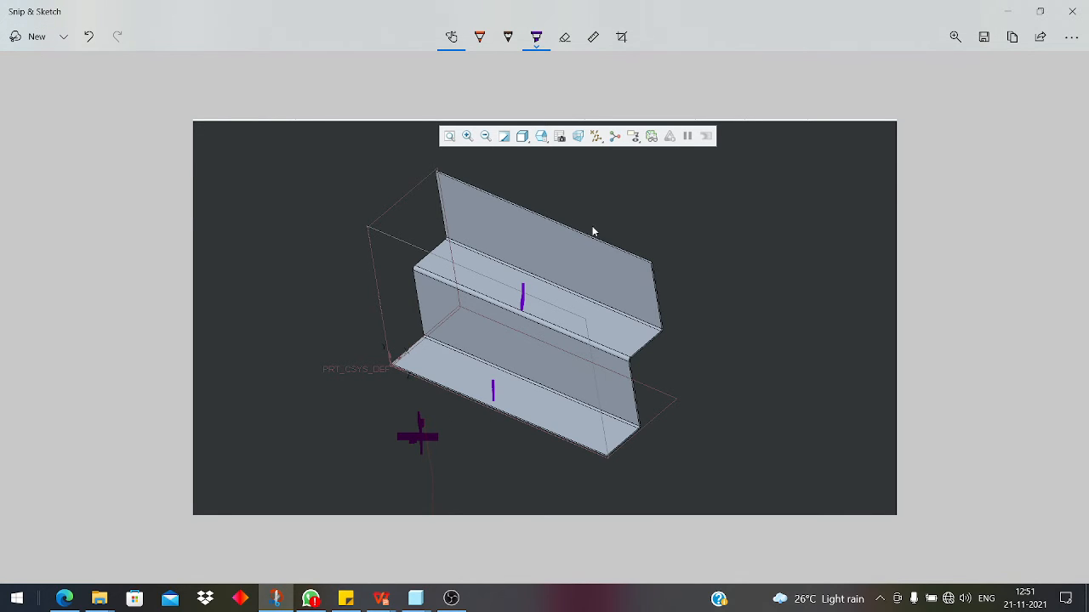
pyautogui.moveTo(629, 204); pyautogui.dragTo(625, 198)
pyautogui.moveTo(545, 396); pyautogui.dragTo(531, 419)
pyautogui.moveTo(537, 368); pyautogui.dragTo(562, 407)
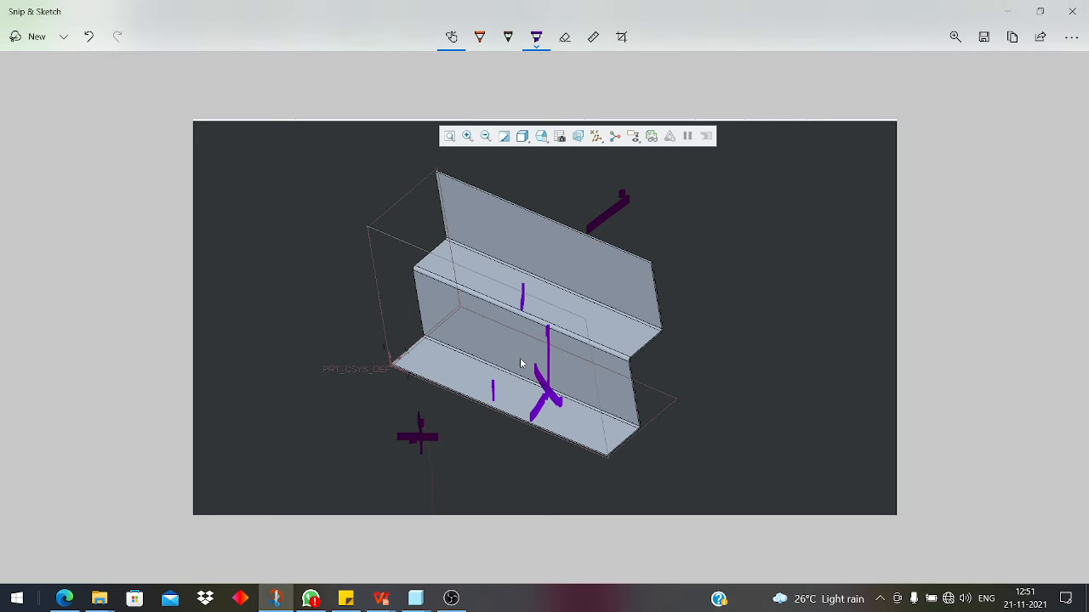
pyautogui.moveTo(553, 279); pyautogui.dragTo(546, 295)
pyautogui.moveTo(591, 238)
pyautogui.mouseDown()
pyautogui.moveTo(620, 192)
pyautogui.moveTo(626, 200)
pyautogui.mouseUp()
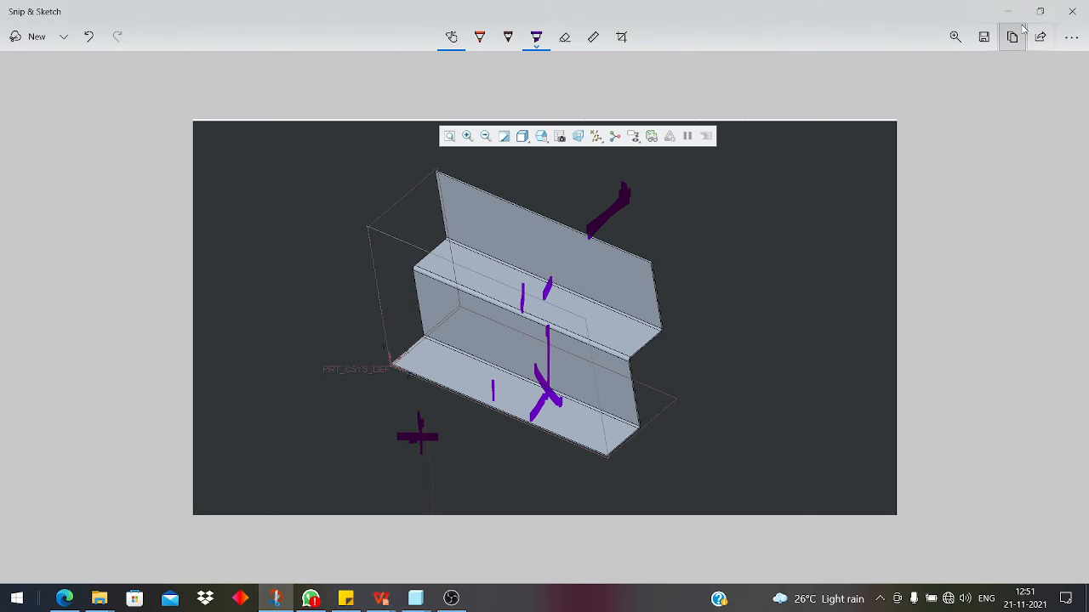
pyautogui.click(1073, 12)
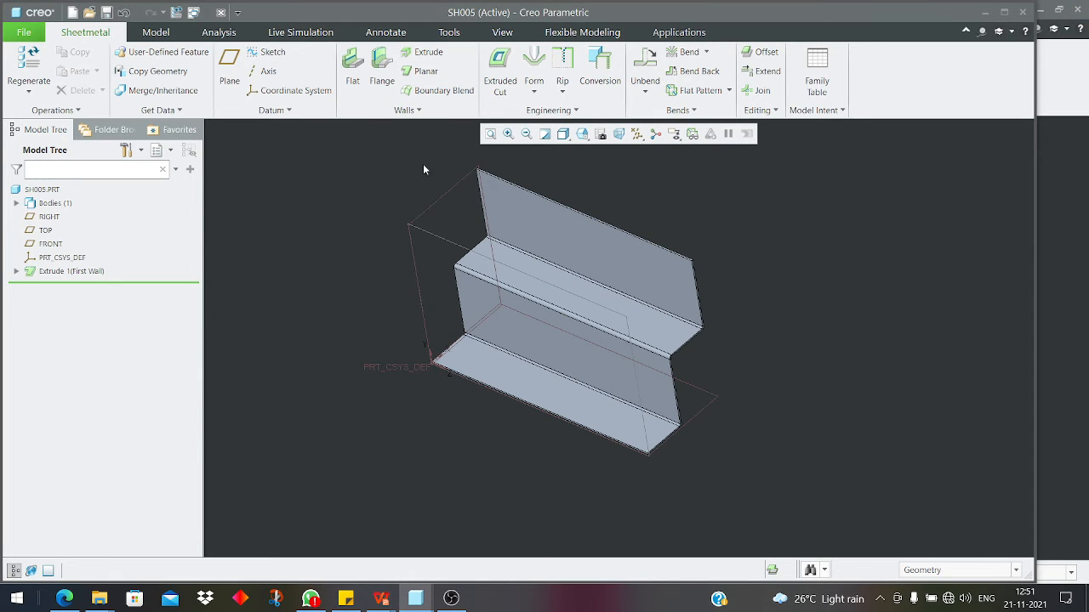
# - Start a Flange wall on the outer end edge of the upper vertical wall and open its placement chain details
pyautogui.click(375, 82)
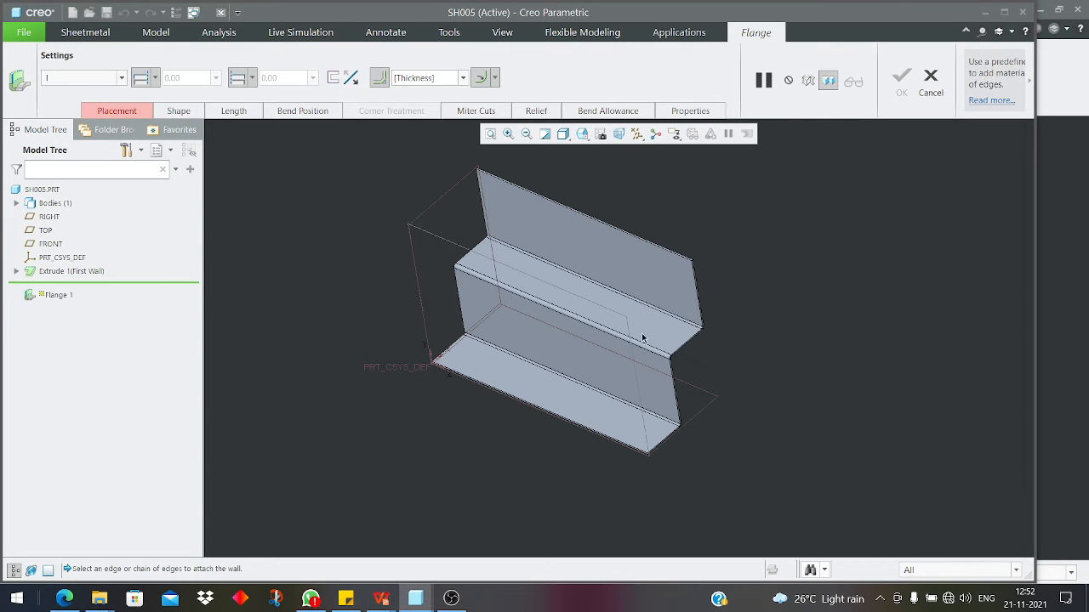
pyautogui.scroll(8, 706, 332)
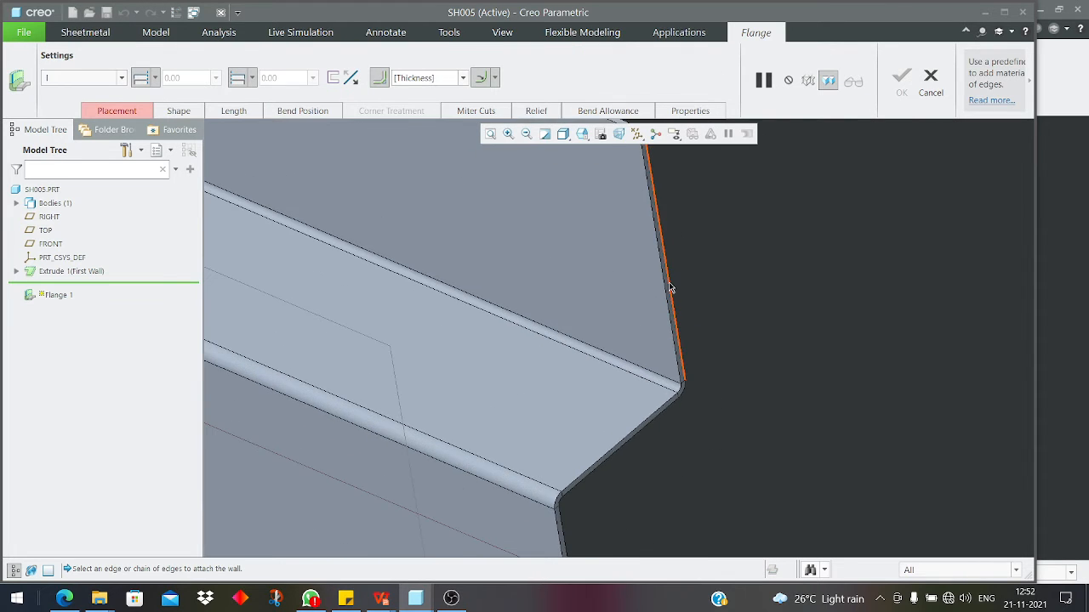
pyautogui.scroll(-3, 612, 308)
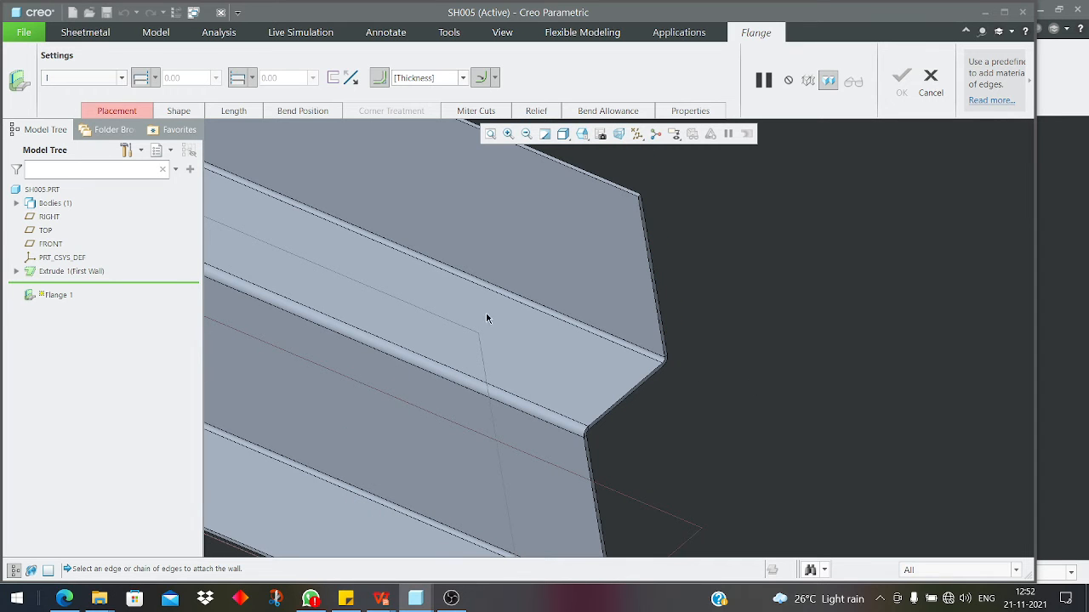
pyautogui.click(657, 277)
pyautogui.moveTo(655, 281); pyautogui.dragTo(281, 195, button='middle')
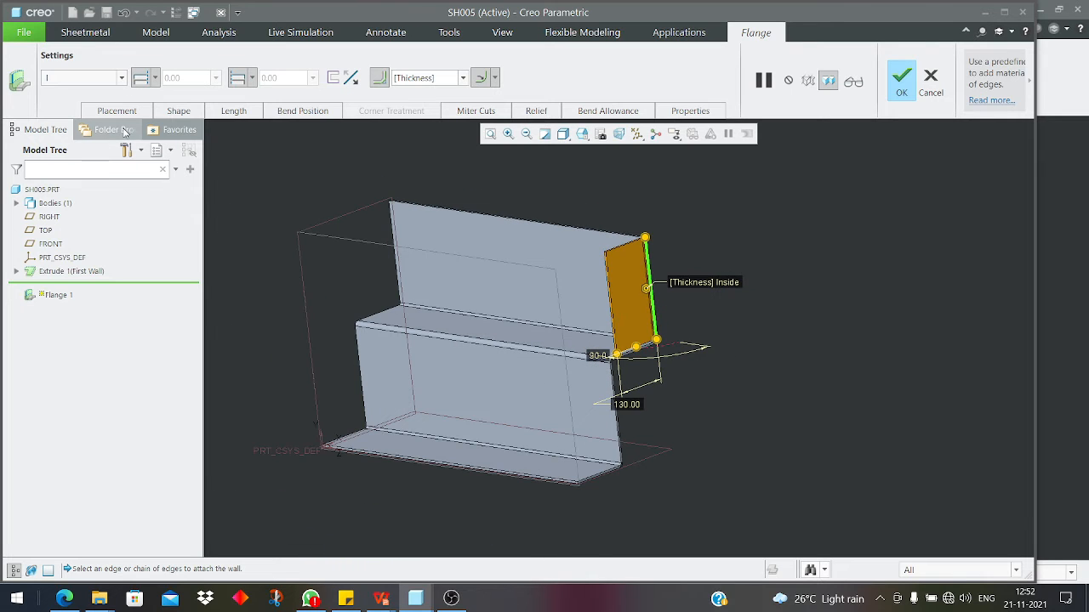
pyautogui.click(128, 111)
pyautogui.click(278, 145)
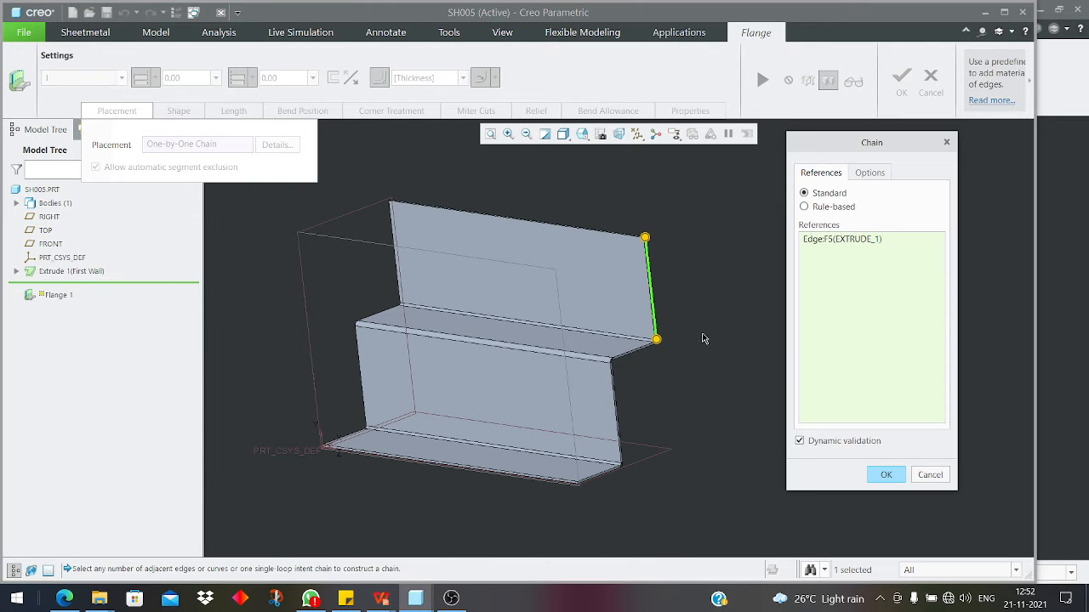
# - Extend the flange's edge chain through the outer edges of the upper bend, the horizontal step and the middle bend
pyautogui.scroll(5, 703, 341)
pyautogui.scroll(3, 720, 322)
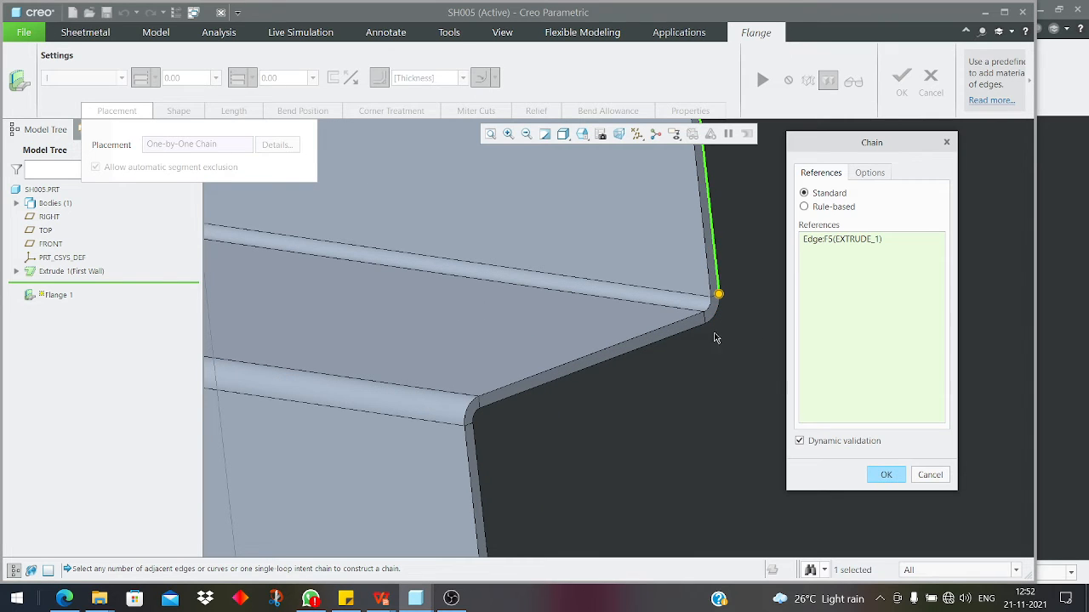
pyautogui.scroll(-2, 603, 341)
pyautogui.scroll(4, 666, 326)
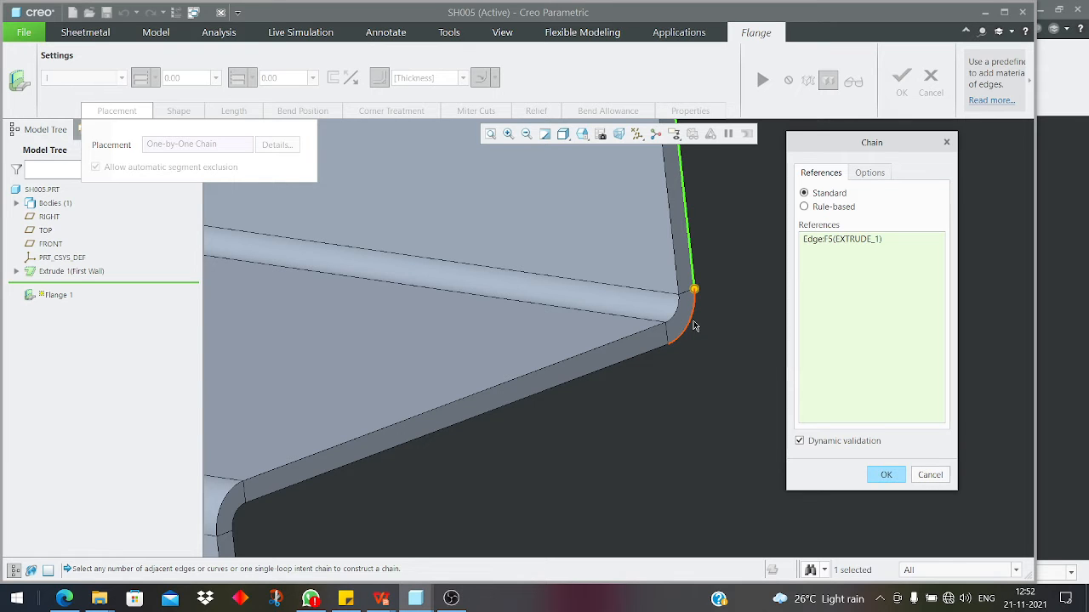
pyautogui.click(693, 327)
pyautogui.click(609, 370)
pyautogui.scroll(-2, 599, 306)
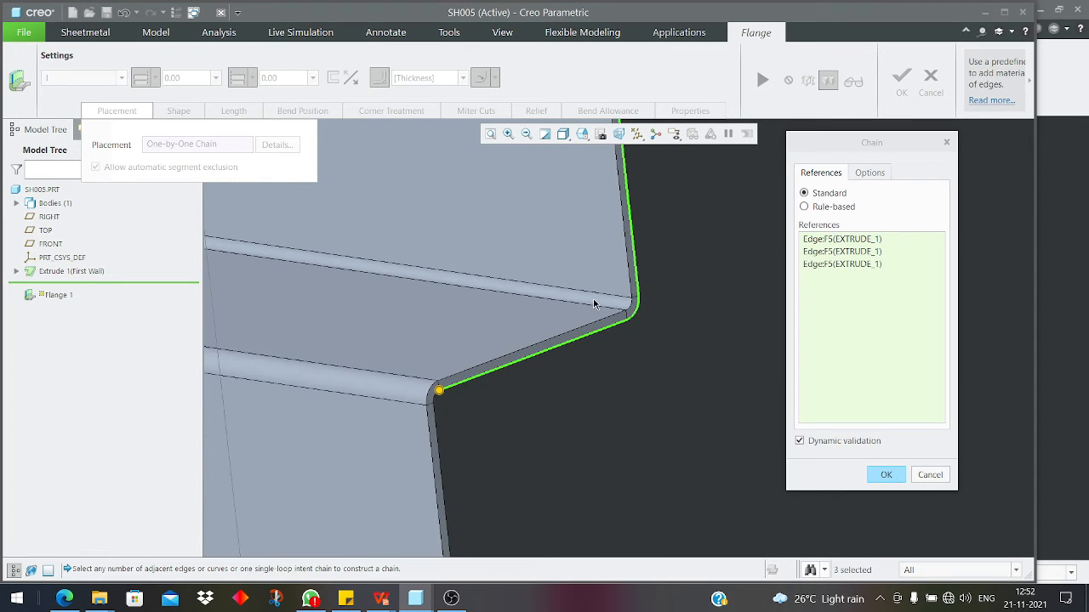
pyautogui.scroll(2, 503, 366)
pyautogui.click(535, 330)
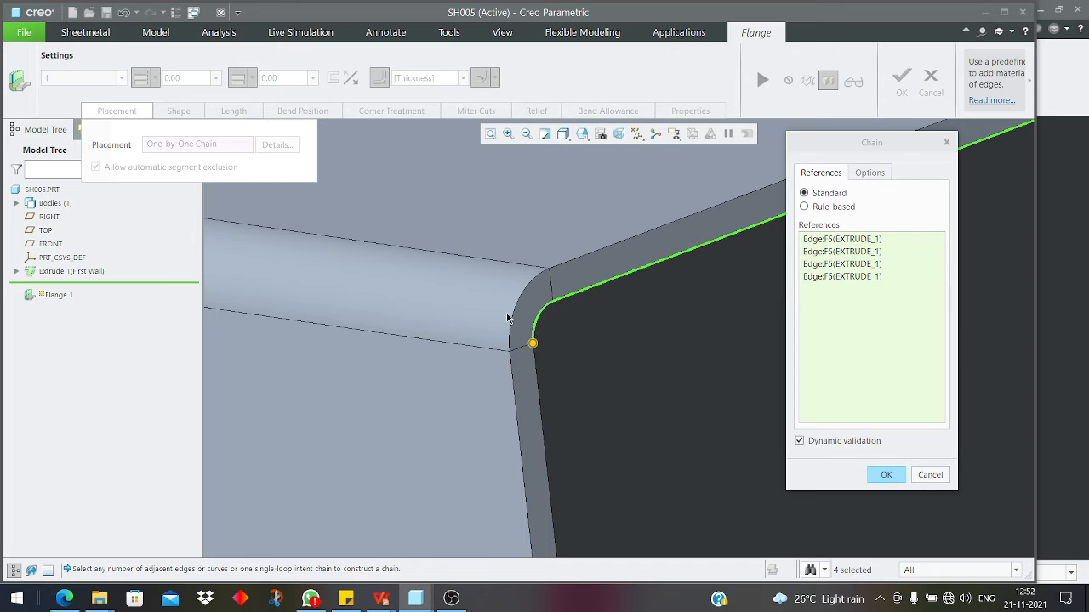
# - Add the outer edges of the lower wall, bottom bend and base to the chain and complete the I-shaped flange
pyautogui.scroll(-2, 511, 349)
pyautogui.click(511, 349)
pyautogui.scroll(-3, 517, 332)
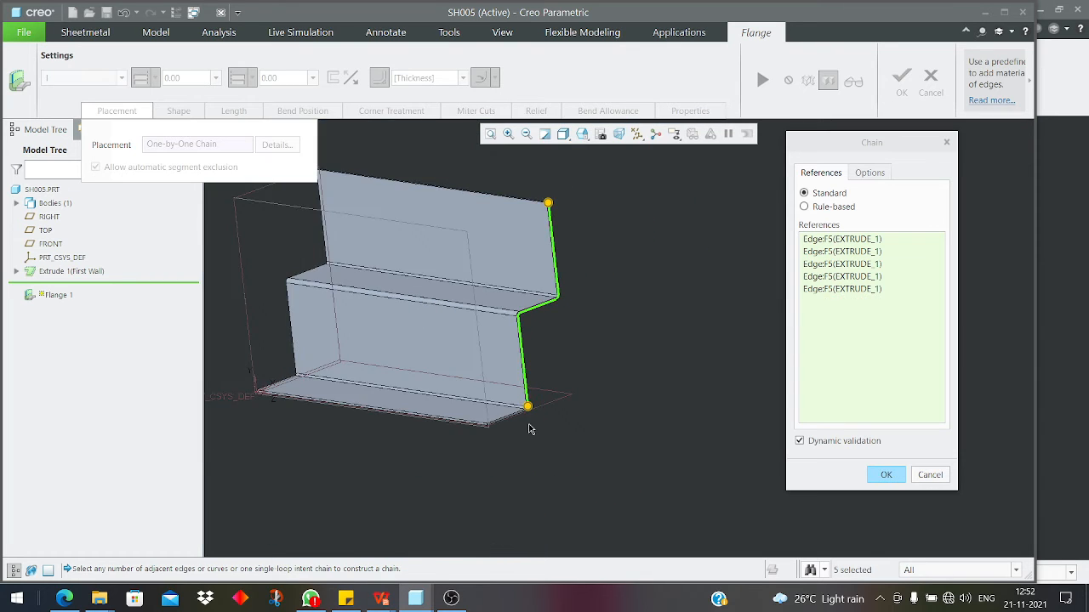
pyautogui.scroll(3, 530, 428)
pyautogui.click(518, 349)
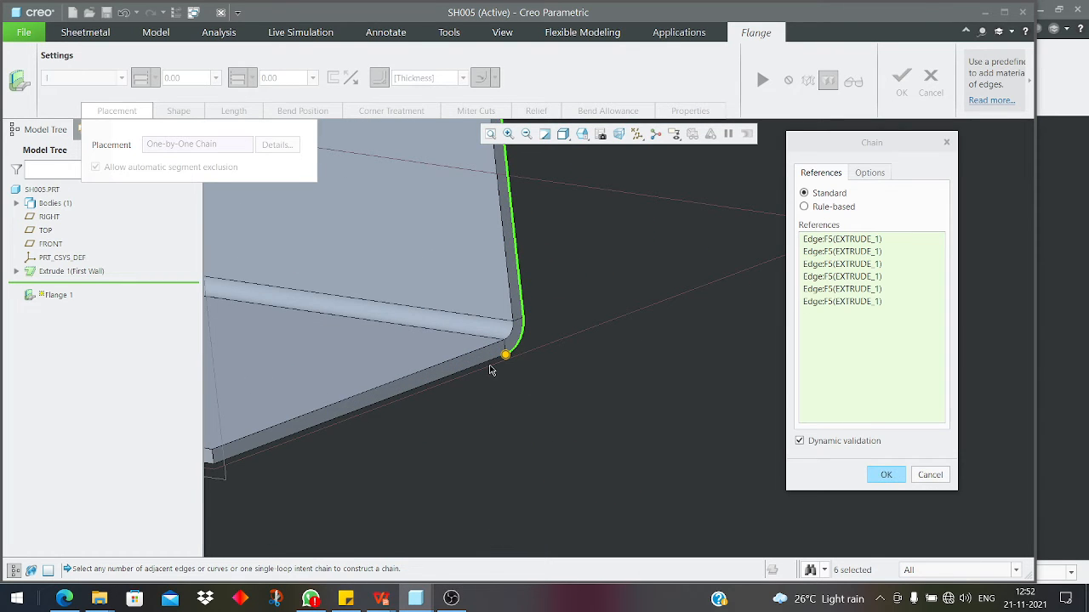
pyautogui.click(490, 369)
pyautogui.scroll(-3, 638, 440)
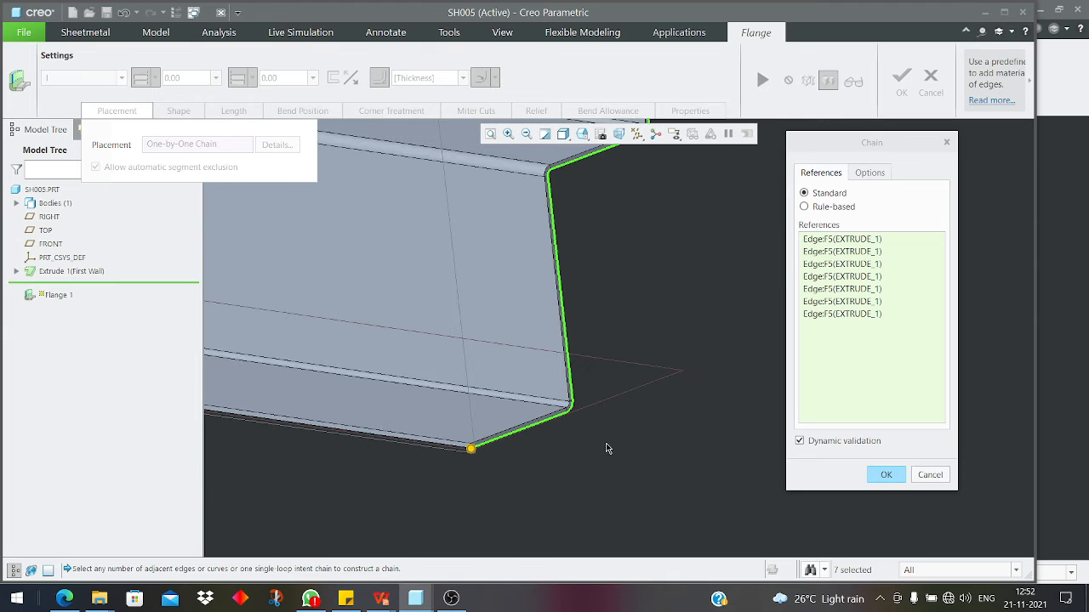
pyautogui.click(885, 475)
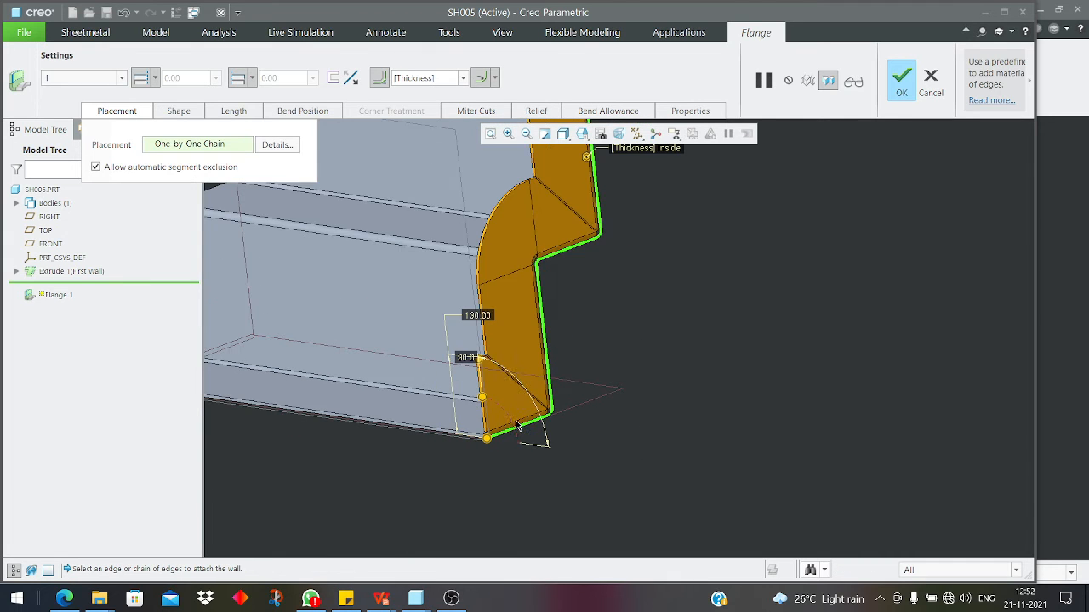
pyautogui.scroll(-2, 500, 342)
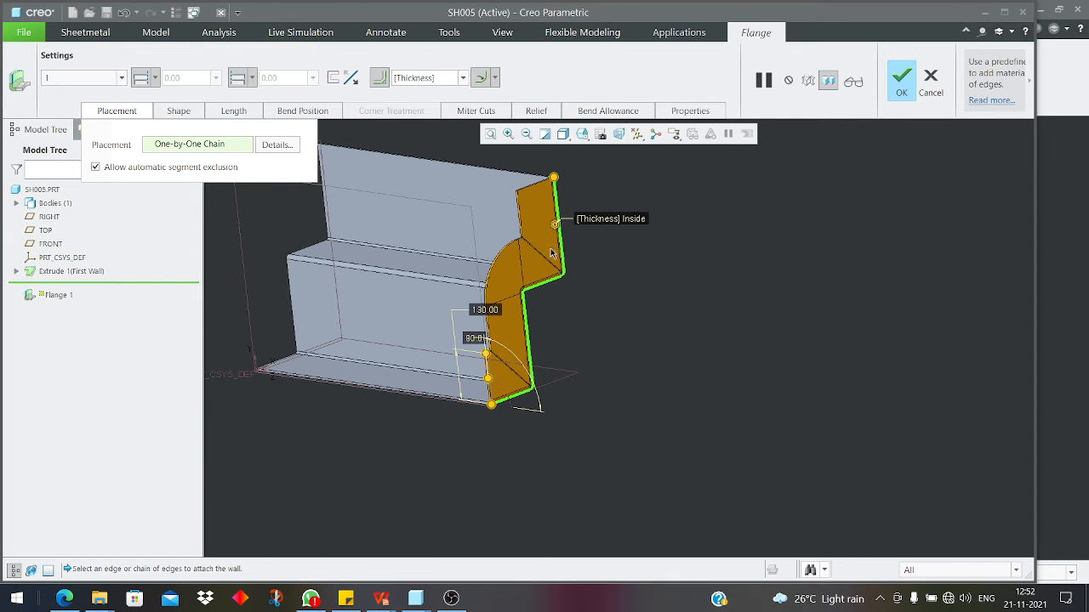
pyautogui.moveTo(552, 252); pyautogui.dragTo(663, 250, button='middle')
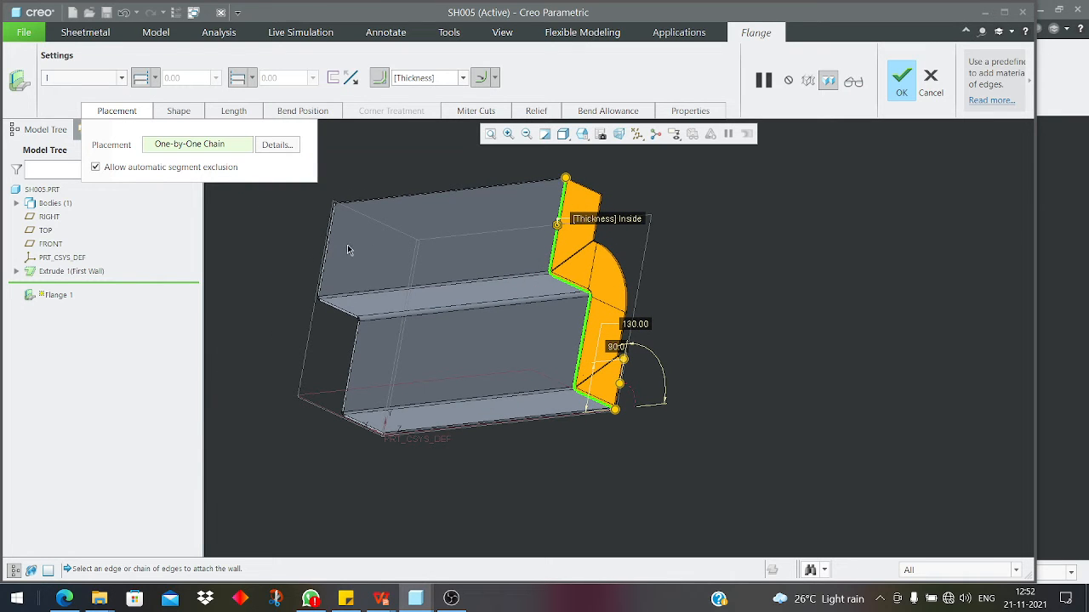
pyautogui.click(890, 100)
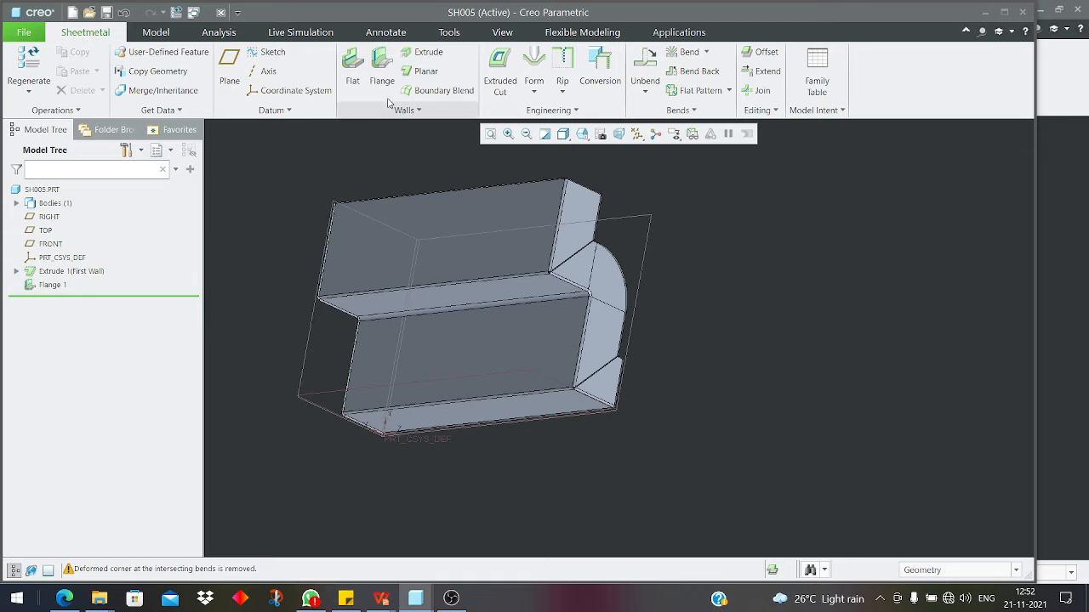
# - Start a second Flange at the opposite end, with the upper wall's outer edge as the first reference of its chain
pyautogui.click(382, 63)
pyautogui.scroll(5, 294, 295)
pyautogui.scroll(3, 294, 295)
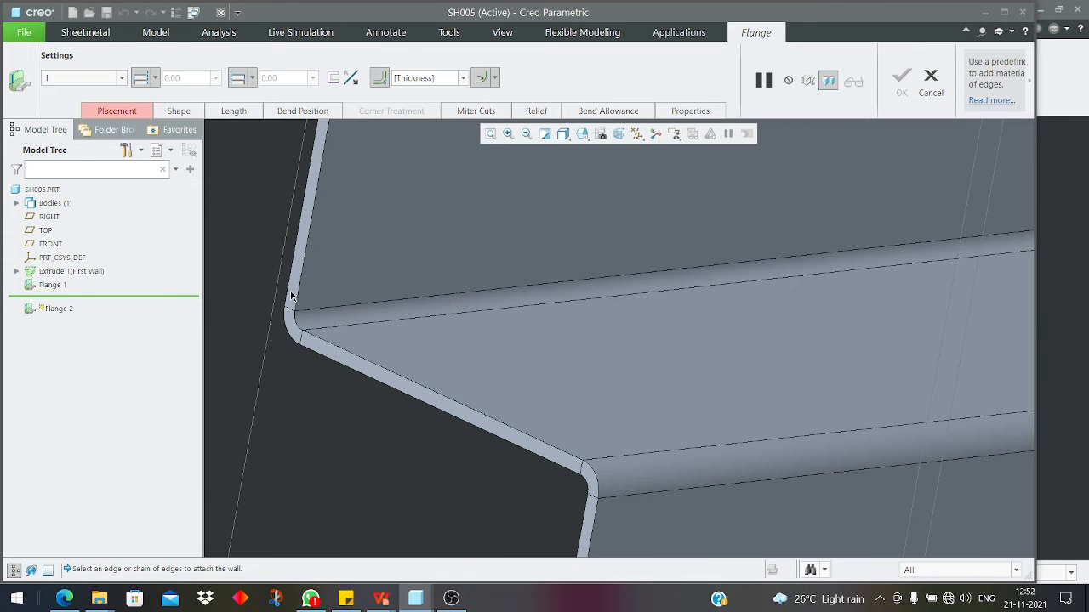
pyautogui.scroll(-3, 480, 340)
pyautogui.scroll(-2, 479, 340)
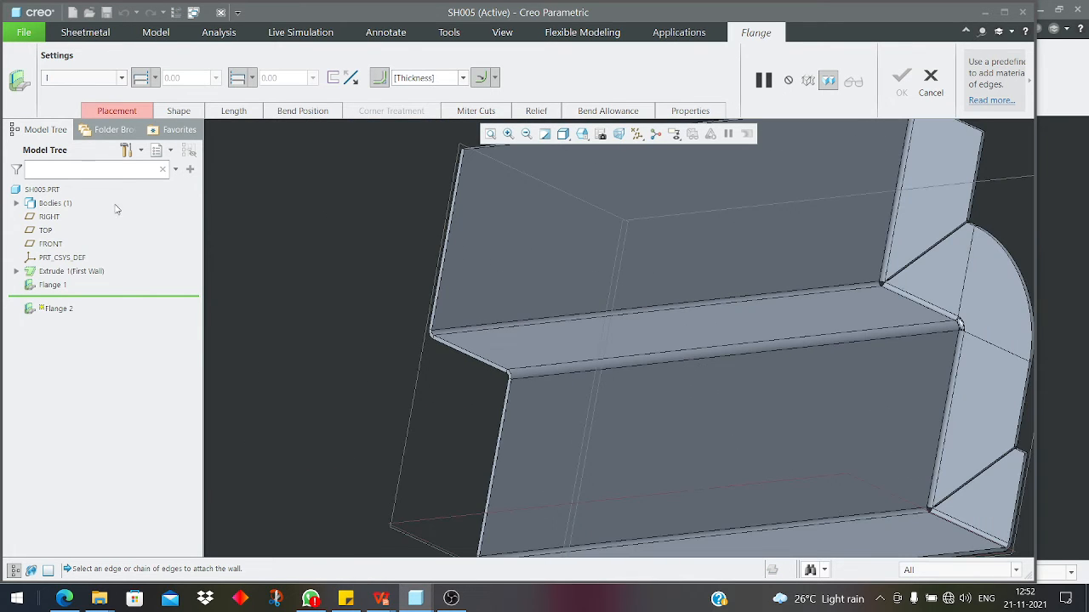
pyautogui.click(119, 122)
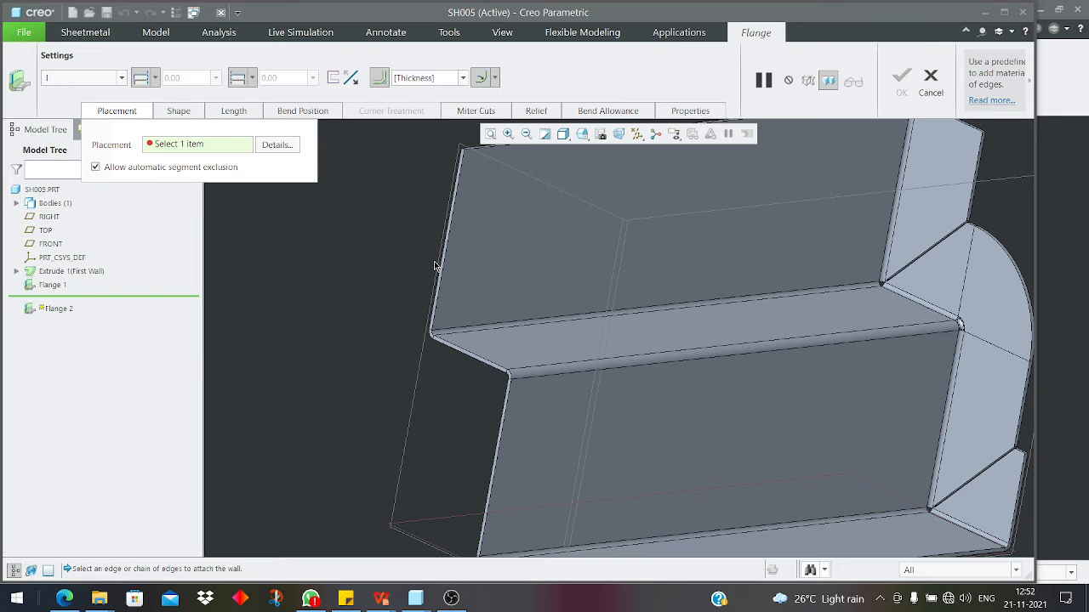
pyautogui.click(277, 144)
pyautogui.scroll(3, 452, 340)
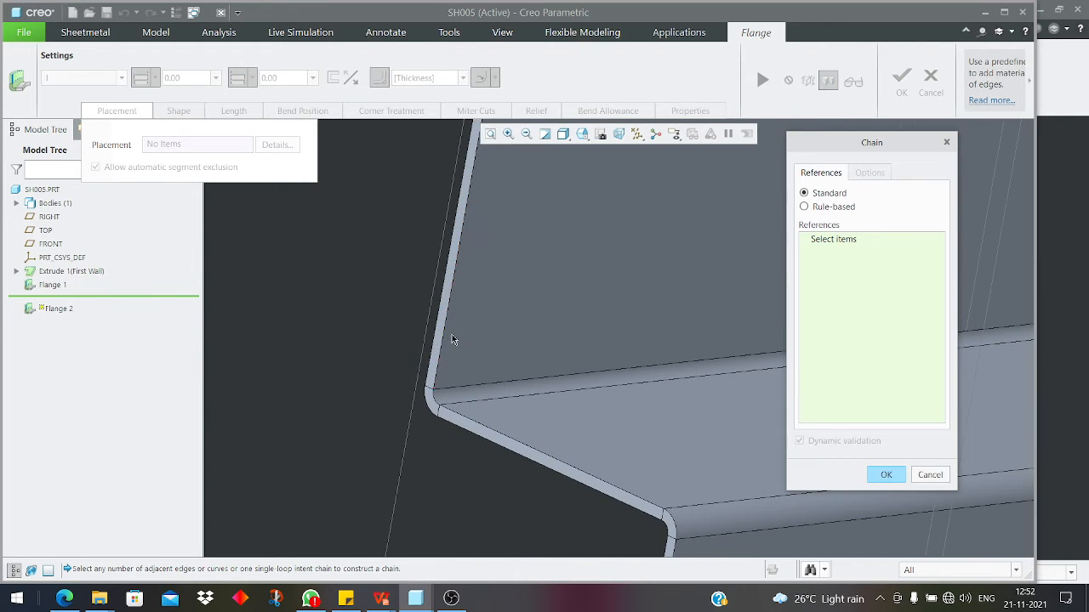
pyautogui.click(441, 347)
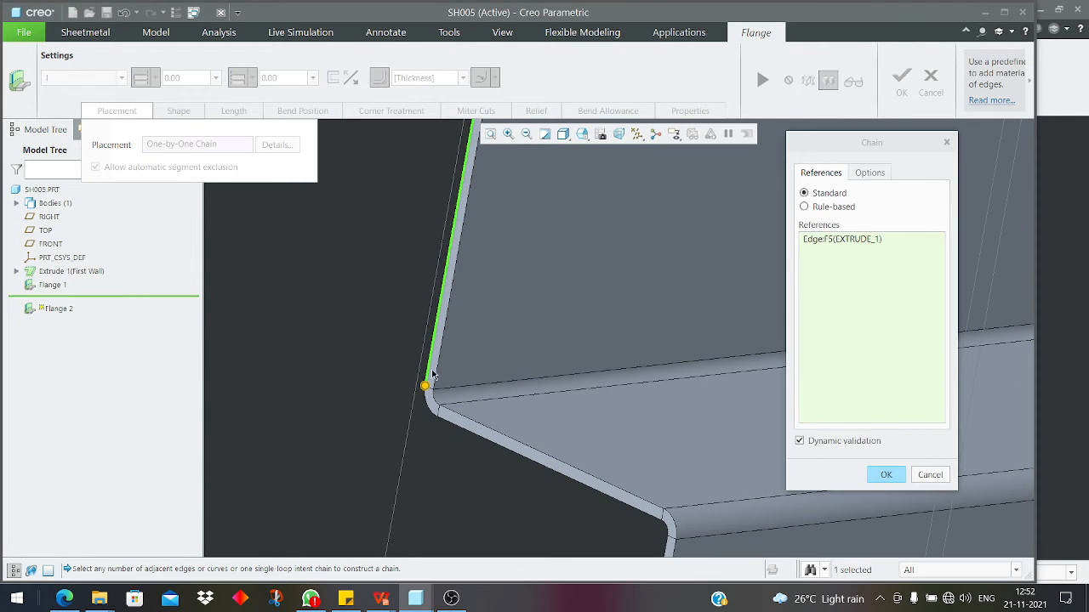
# - Add the upper bend's outer edge, expand the chain with the rule-based Tangent option, and return it to Standard
pyautogui.scroll(2, 425, 412)
pyautogui.click(438, 412)
pyautogui.scroll(-2, 458, 416)
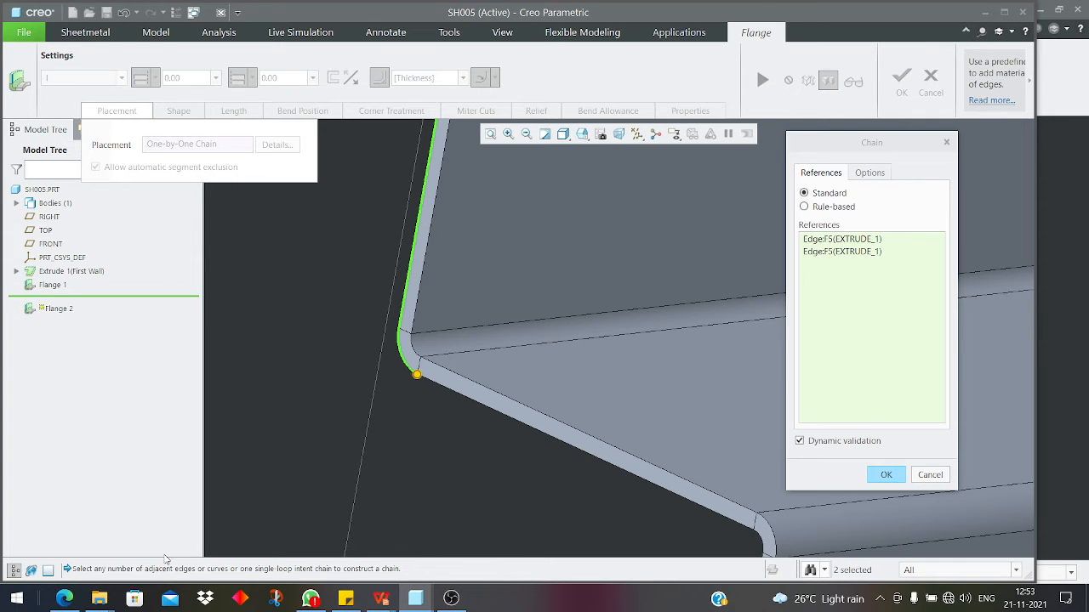
pyautogui.scroll(2, 394, 373)
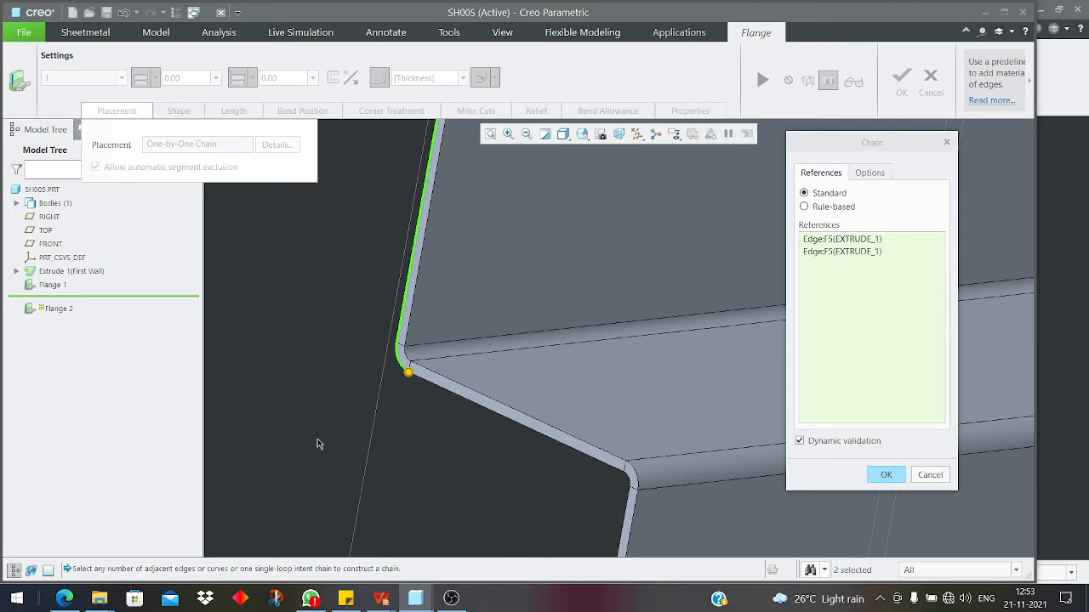
pyautogui.scroll(2, 310, 403)
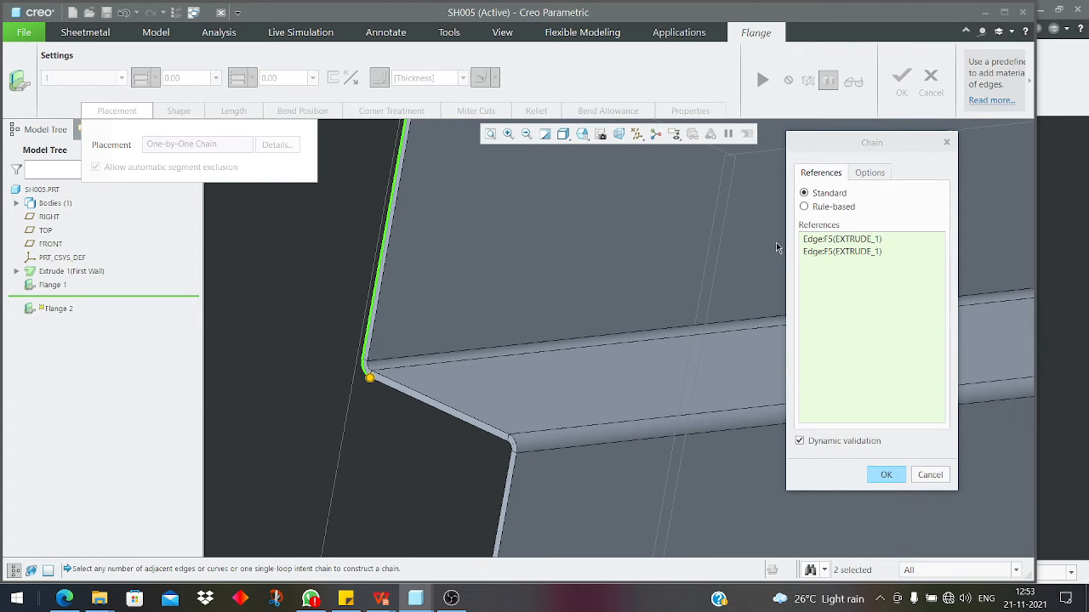
pyautogui.click(832, 208)
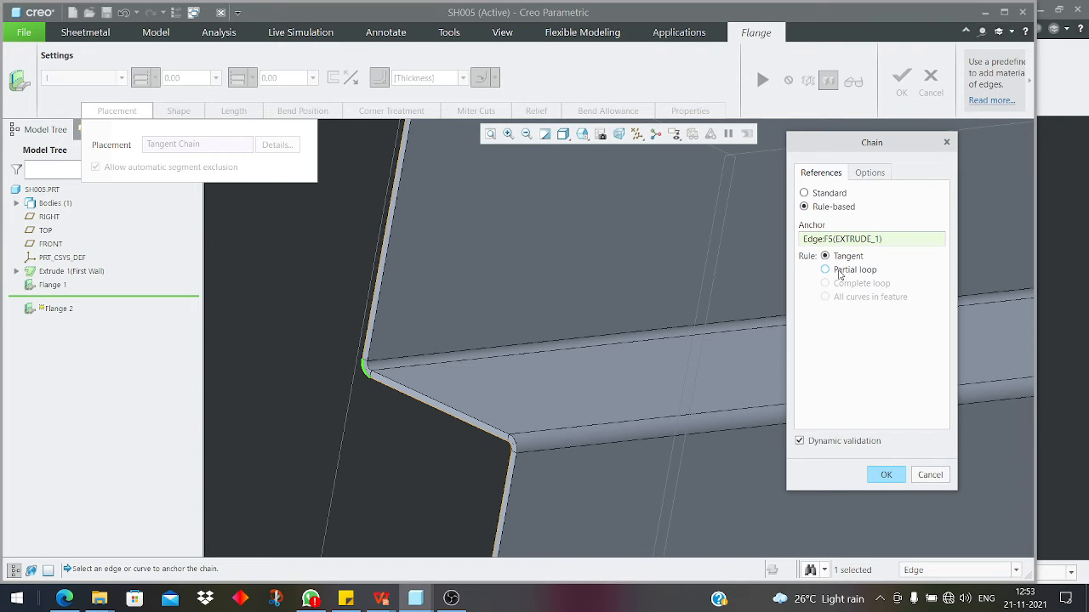
pyautogui.click(814, 198)
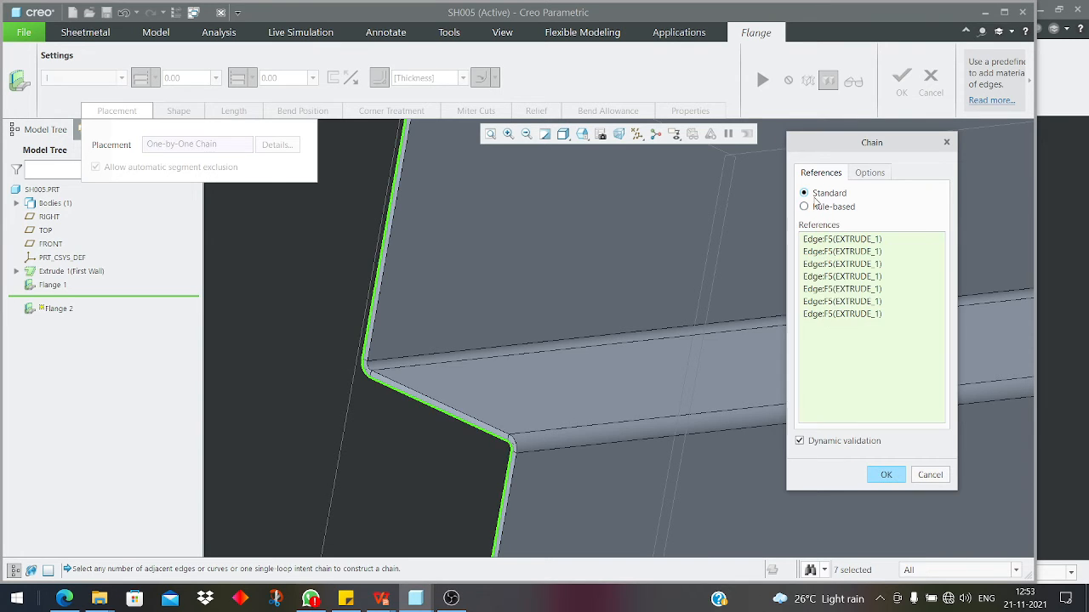
# - Accept the seven-edge chain and complete the second I-shaped flange
pyautogui.scroll(-5, 491, 302)
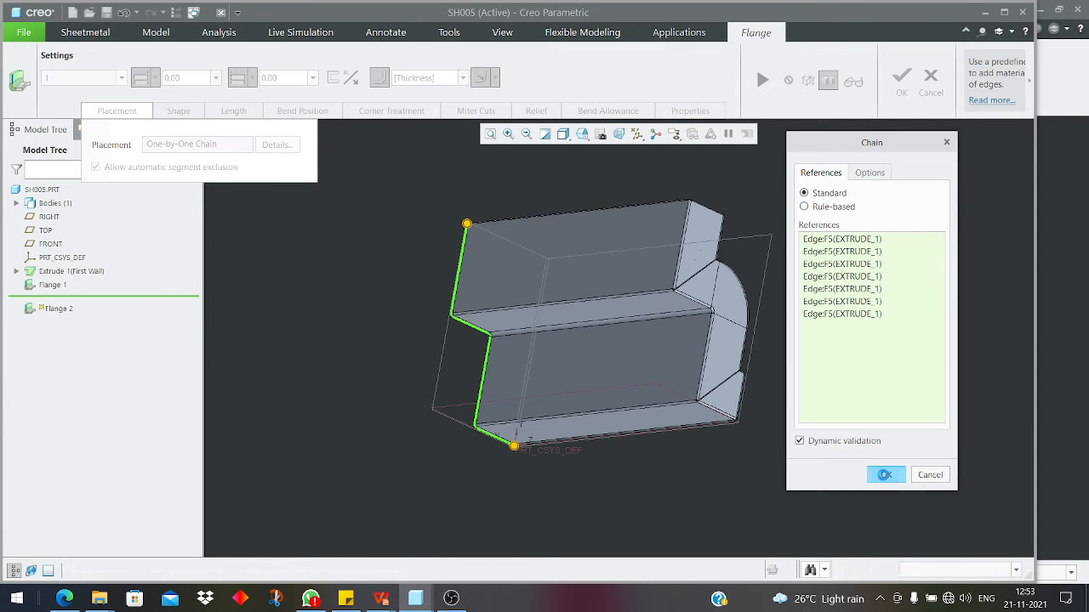
pyautogui.click(885, 475)
pyautogui.moveTo(877, 476); pyautogui.dragTo(409, 272, button='middle')
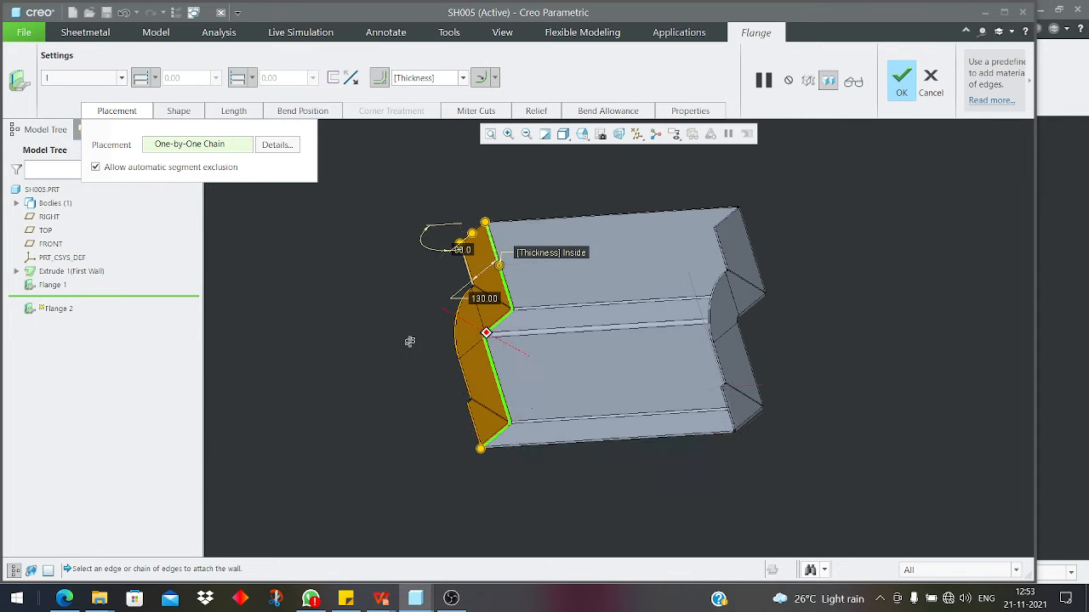
pyautogui.click(901, 85)
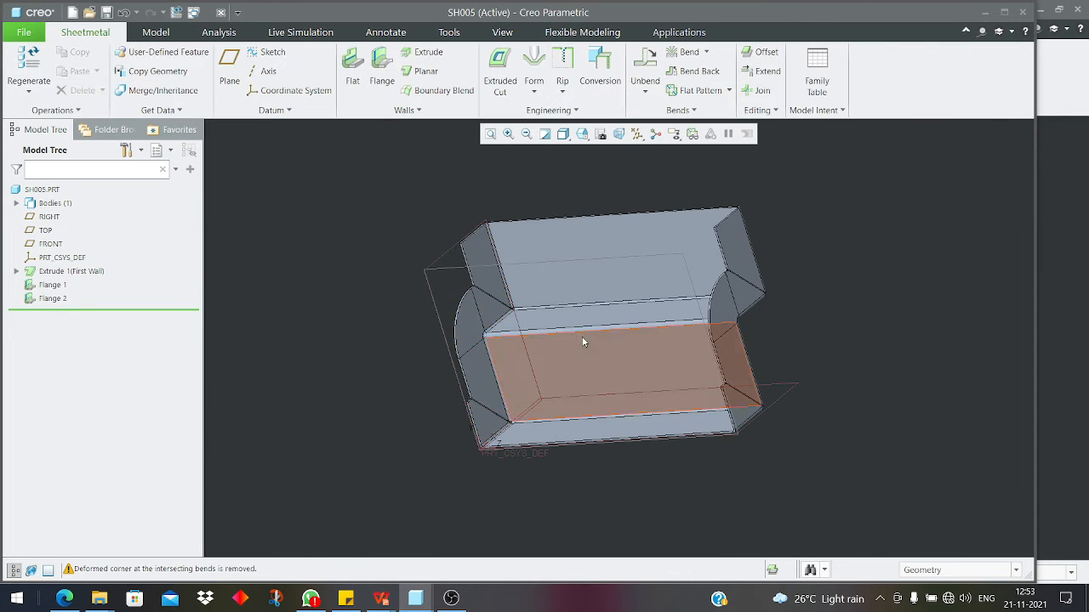
pyautogui.moveTo(584, 342)
pyautogui.mouseDown(button='middle')
pyautogui.moveTo(545, 353)
pyautogui.moveTo(706, 358)
pyautogui.moveTo(622, 341)
pyautogui.moveTo(571, 347)
pyautogui.mouseUp(button='middle')
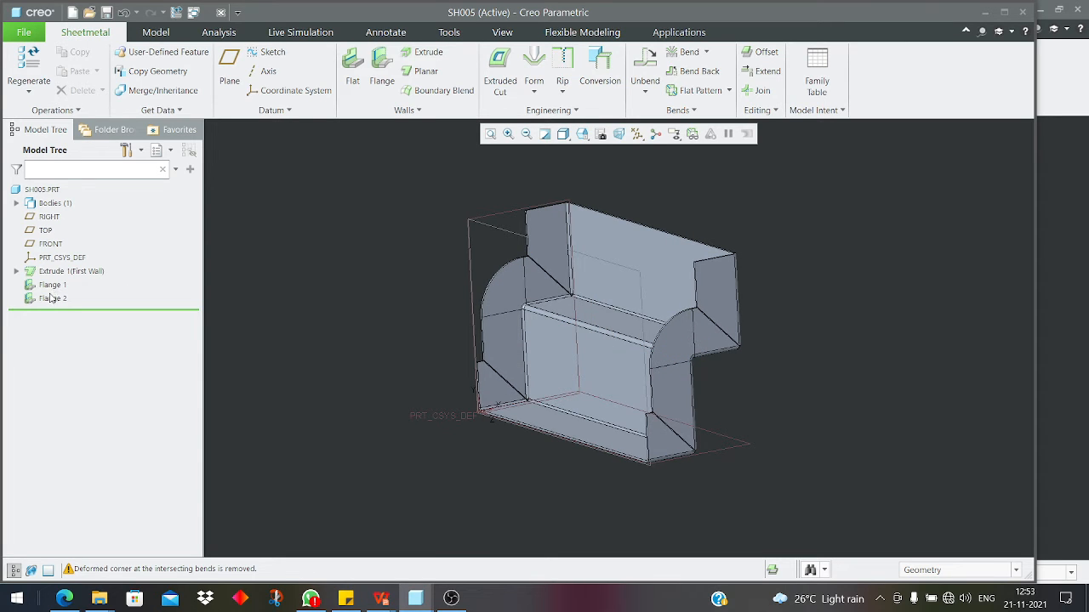
# - Open the first wall's extrusion for redefinition and edit its internal section sketch in the 2D sketch view
pyautogui.click(62, 270)
pyautogui.click(75, 191)
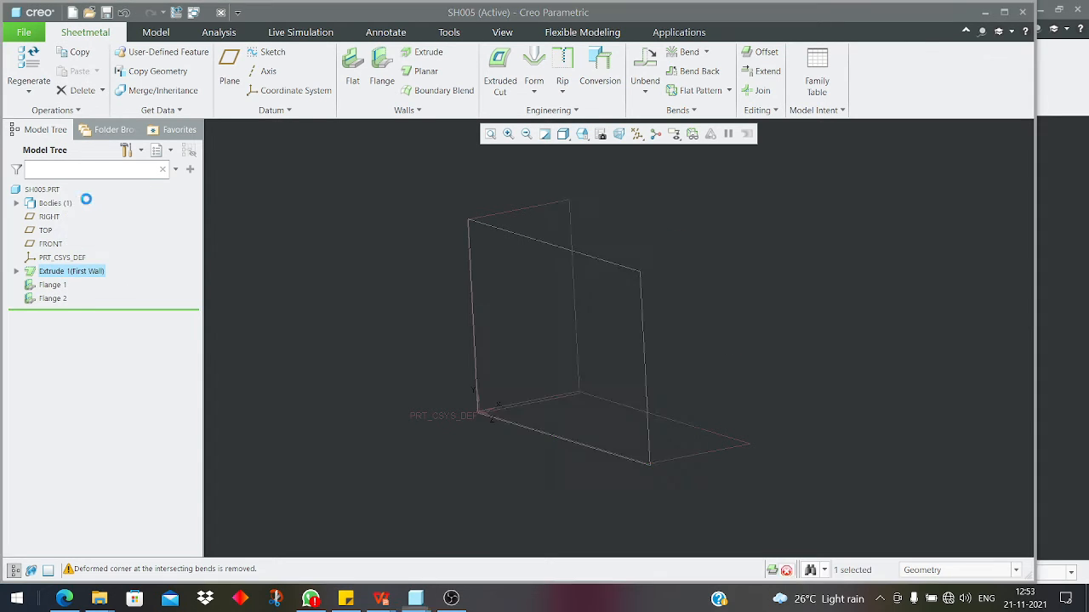
pyautogui.click(119, 112)
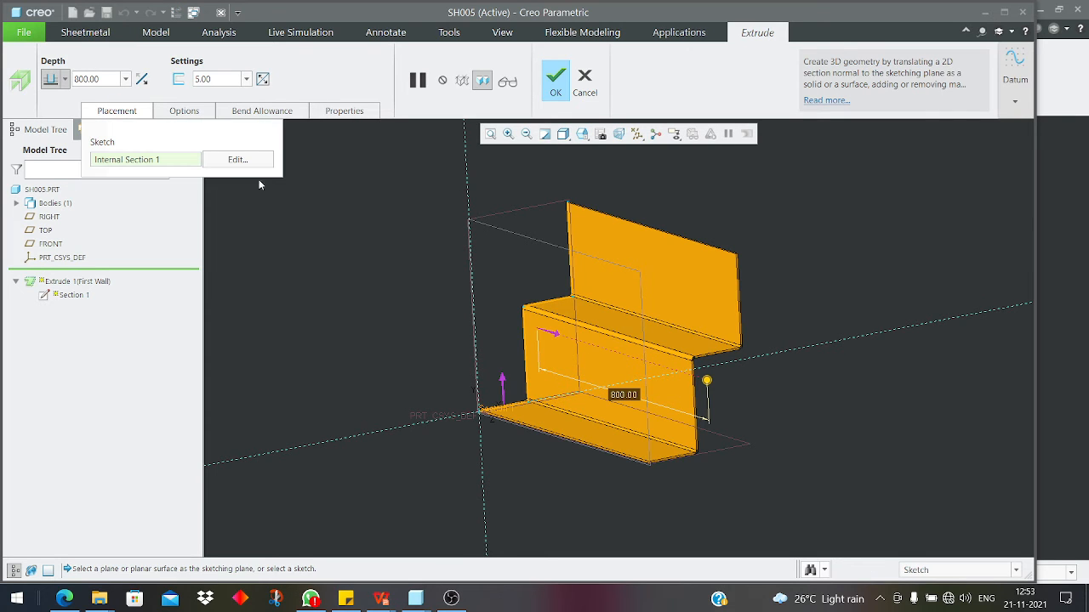
pyautogui.click(238, 160)
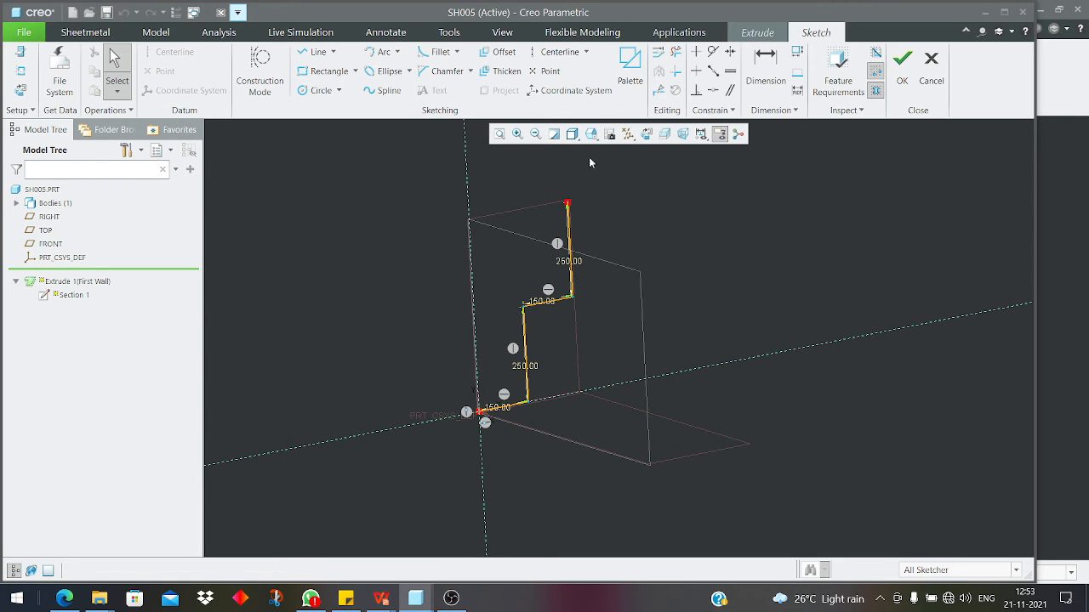
pyautogui.click(634, 139)
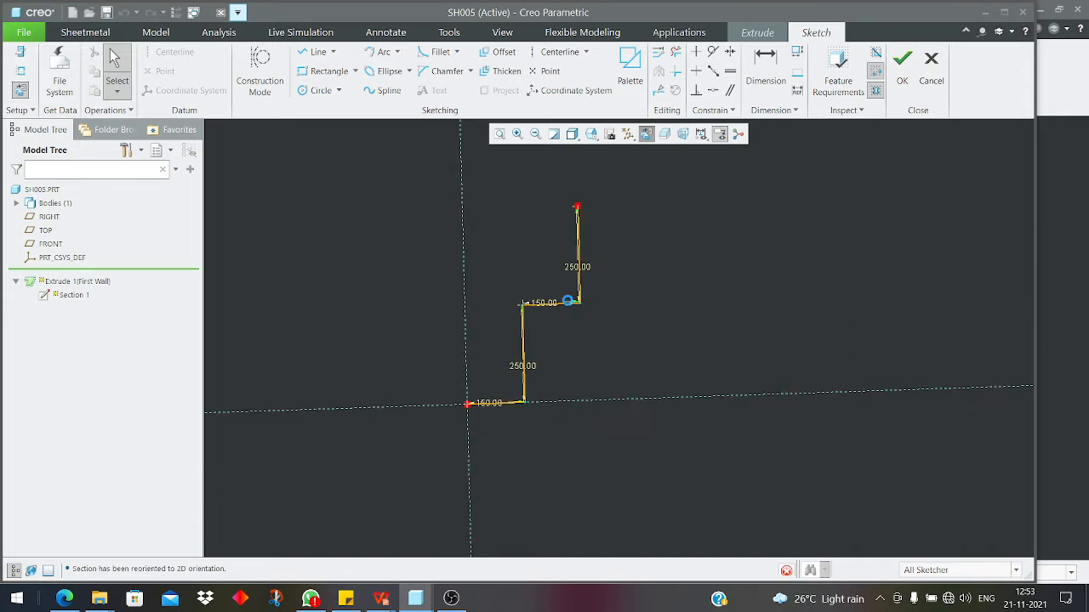
pyautogui.scroll(3, 502, 416)
pyautogui.scroll(-4, 538, 384)
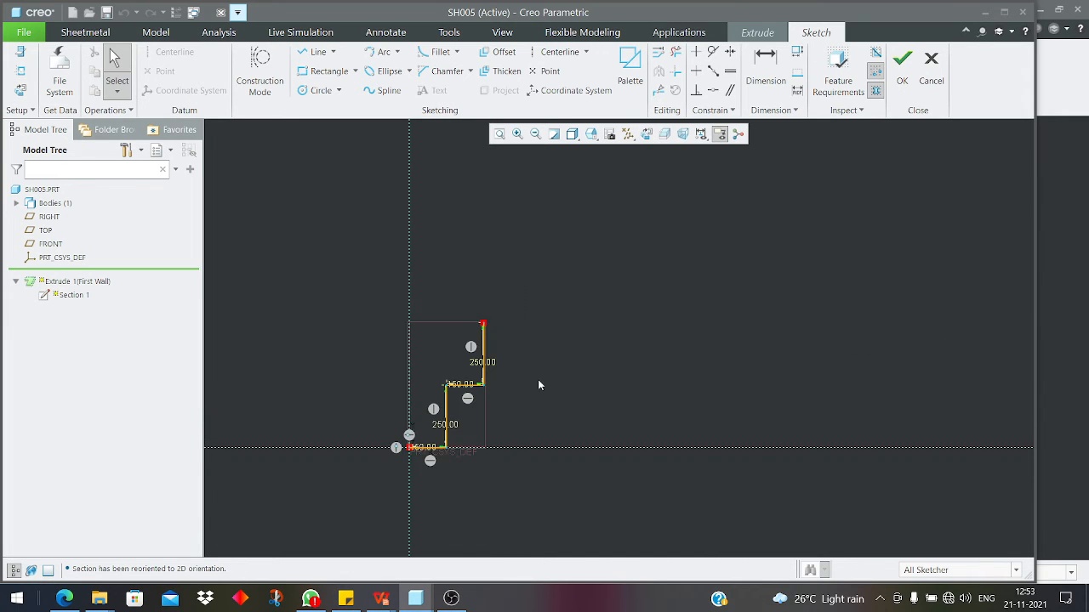
# - Lock the two 150 mm and two 250 mm dimensions of the stepped profile in the first wall's section sketch
pyautogui.scroll(-6, 503, 425)
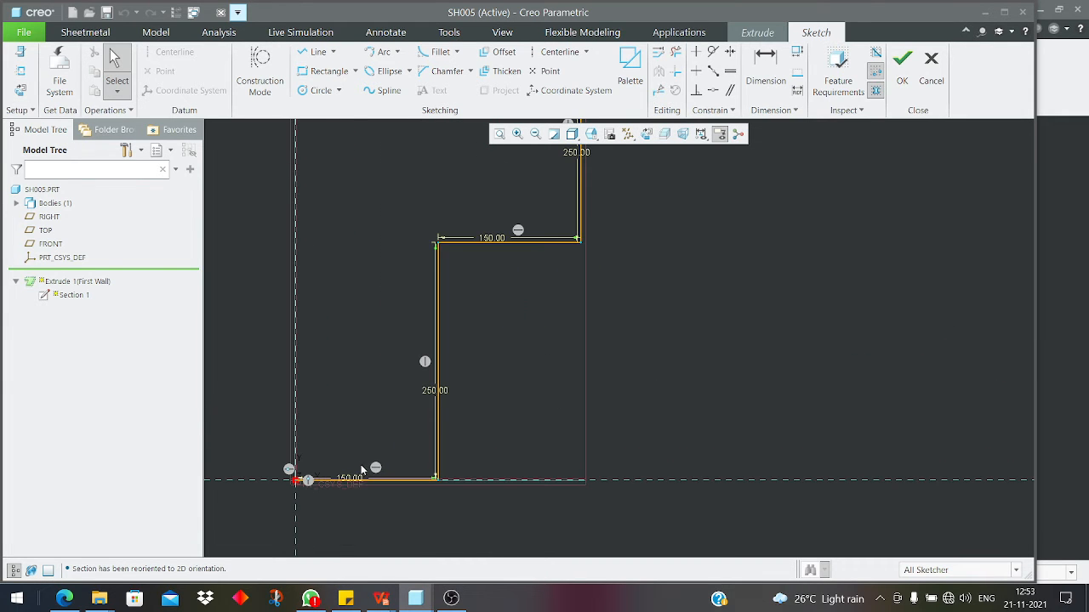
pyautogui.click(351, 475)
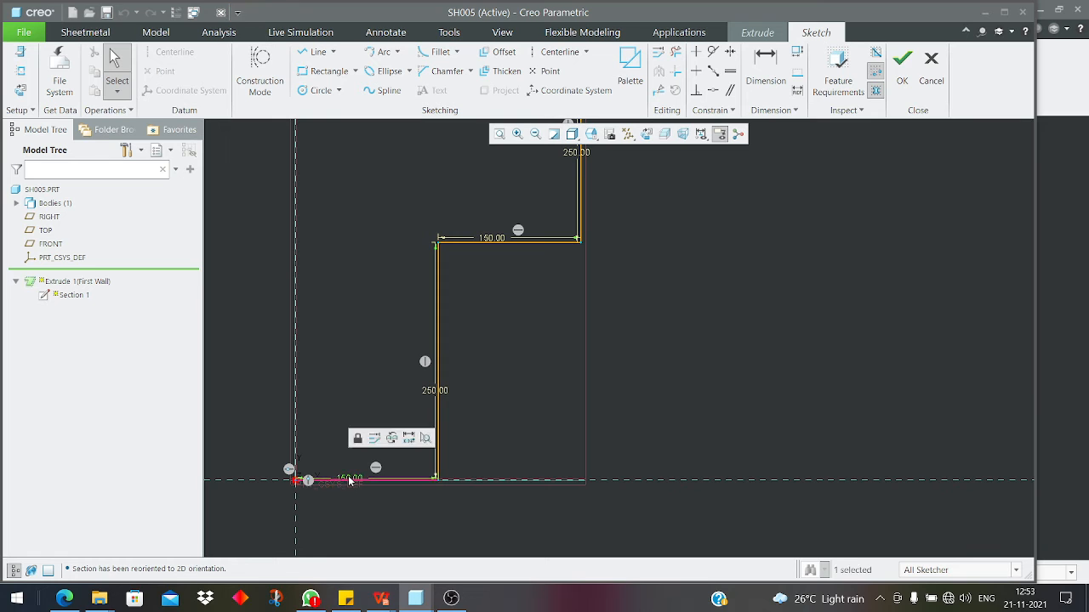
pyautogui.click(434, 389)
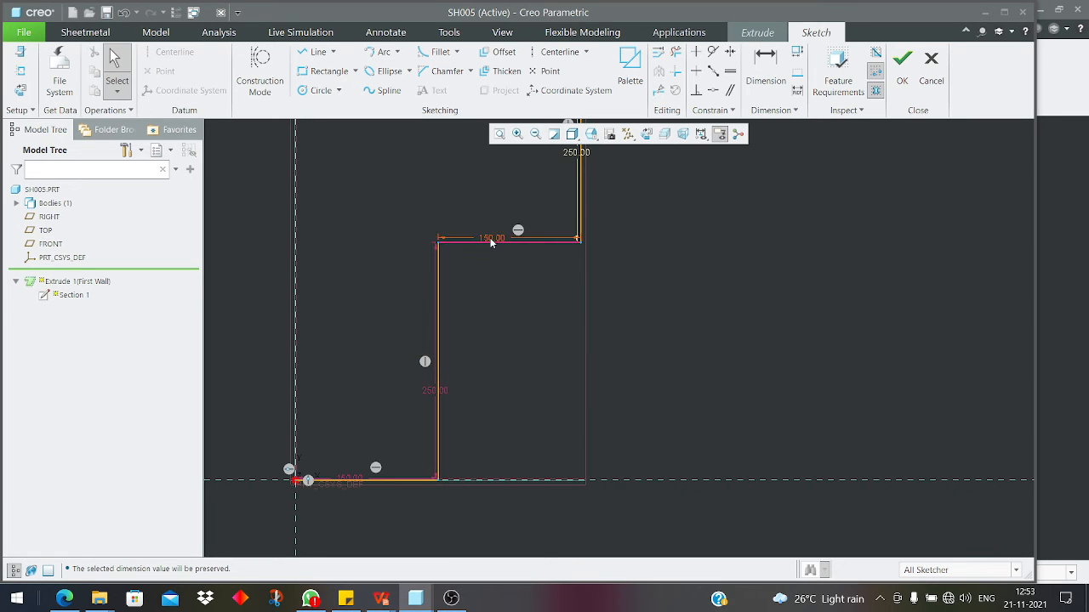
pyautogui.click(502, 241)
pyautogui.click(499, 198)
pyautogui.scroll(-2, 502, 328)
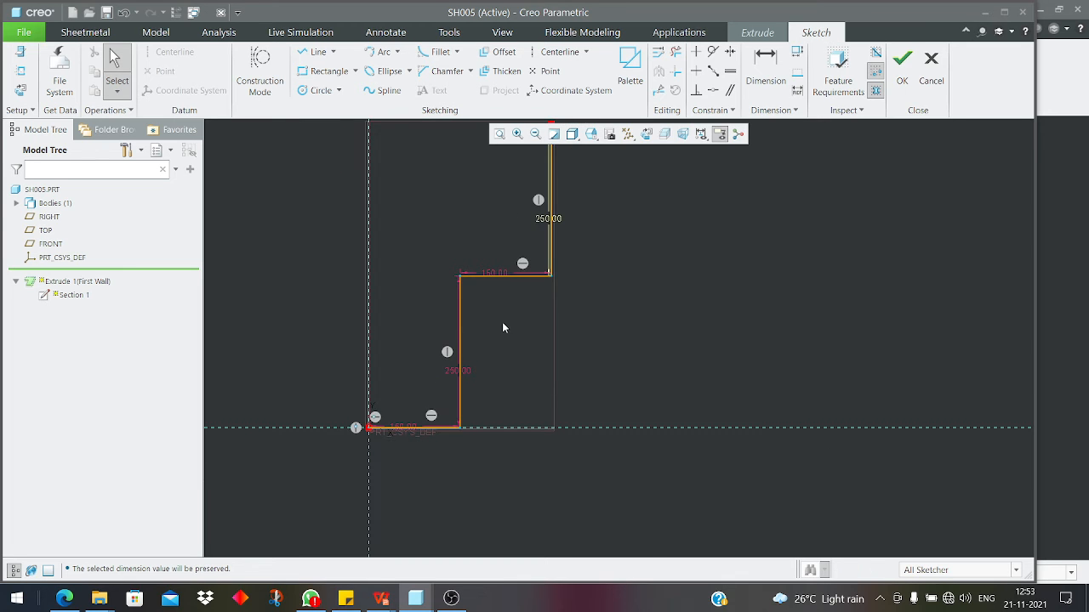
pyautogui.click(545, 220)
pyautogui.scroll(-3, 479, 344)
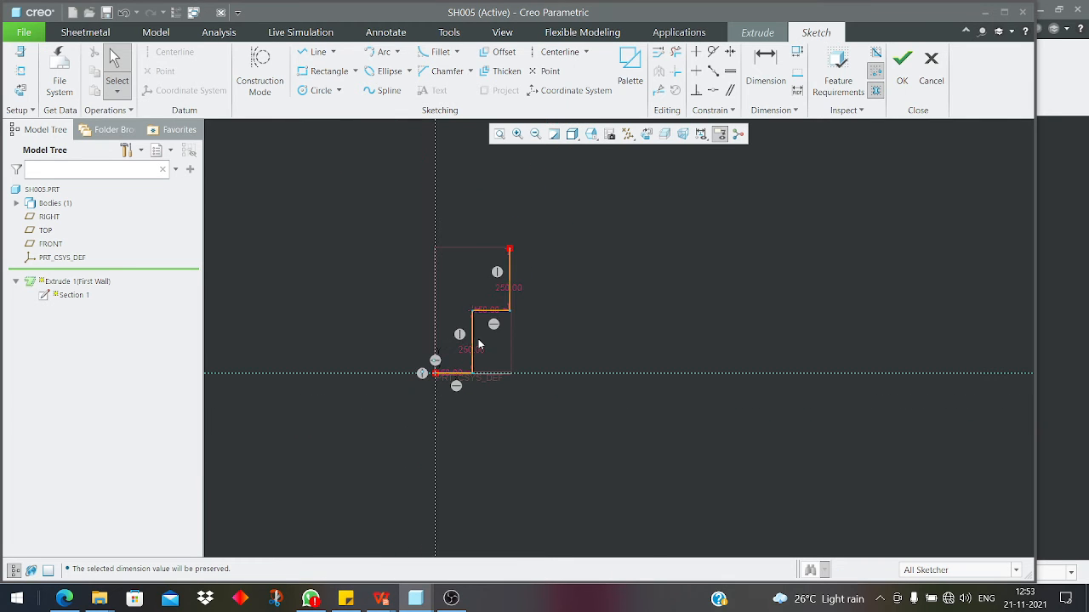
# - Extend the profile from its upper endpoint with a line chain forming two more horizontal-and-vertical steps
pyautogui.click(316, 52)
pyautogui.scroll(1, 530, 238)
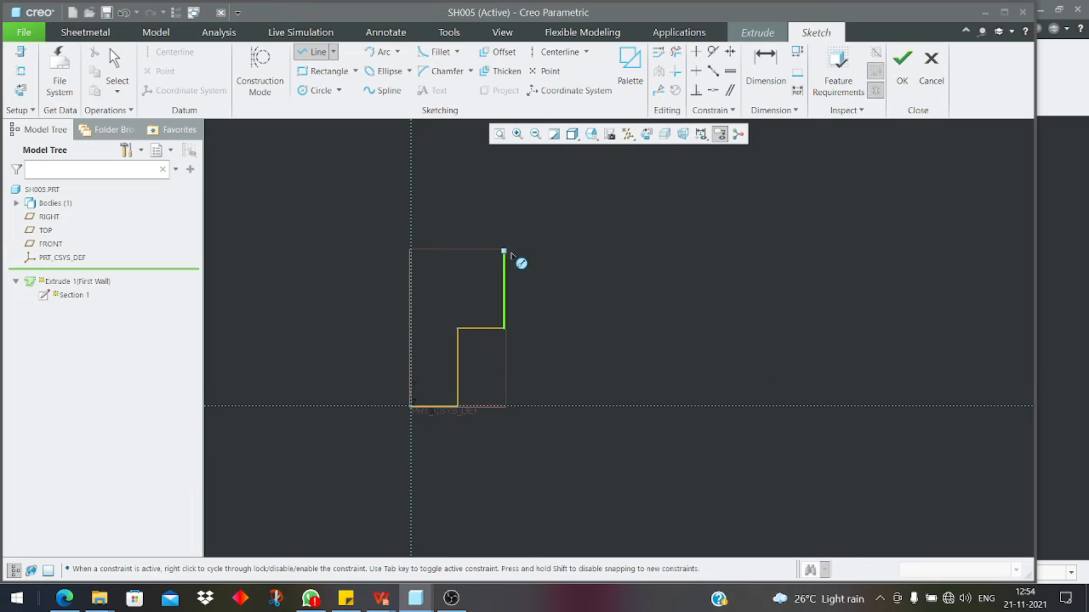
pyautogui.click(506, 252)
pyautogui.click(638, 251)
pyautogui.click(638, 179)
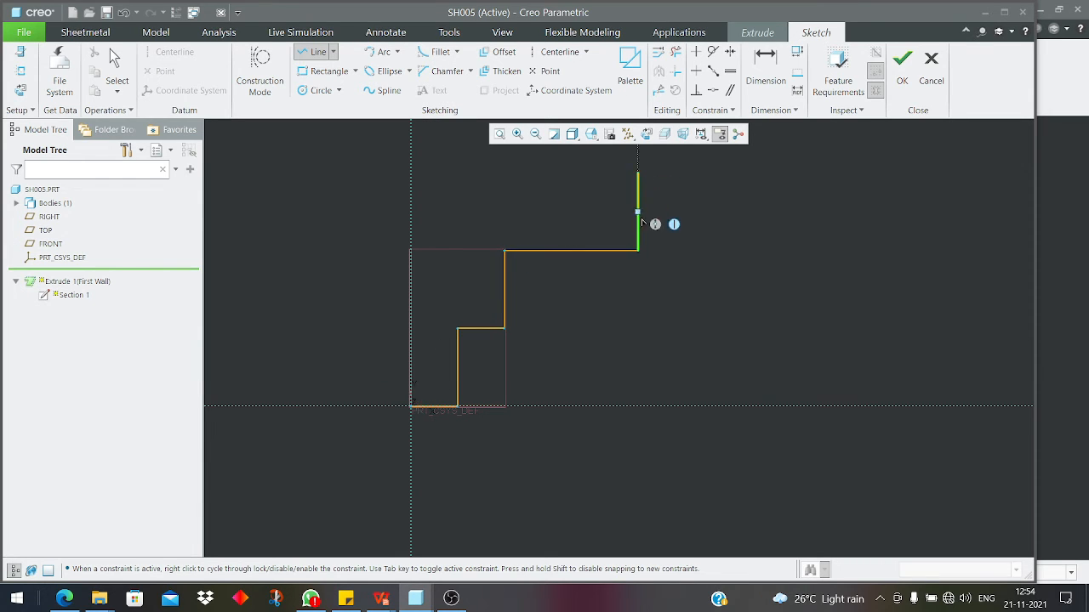
pyautogui.scroll(-2, 649, 225)
pyautogui.click(735, 204)
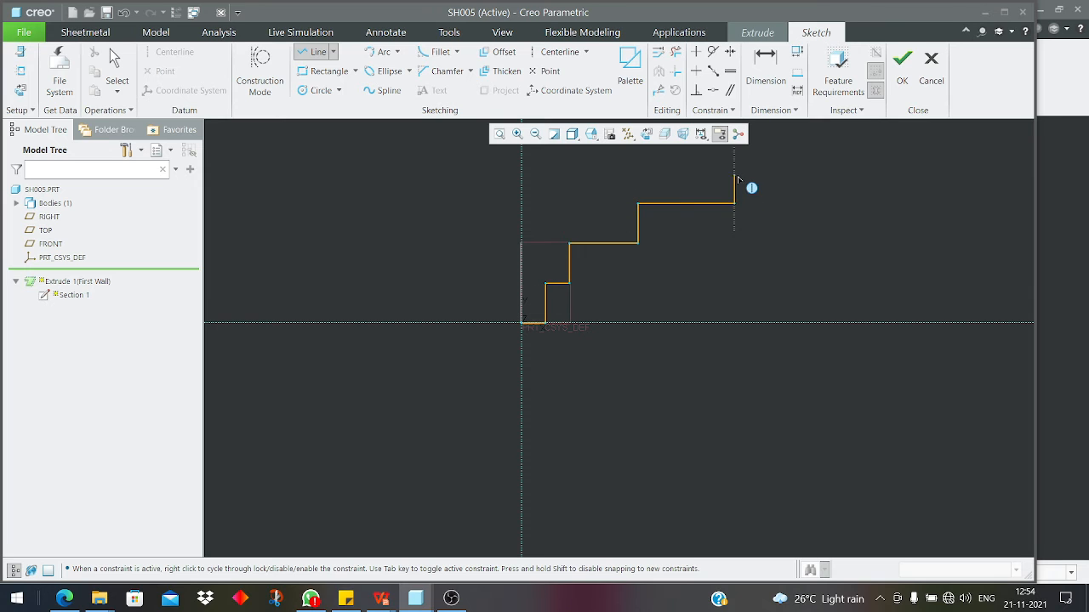
pyautogui.click(746, 175)
pyautogui.middleClick(766, 167)
# - Accept the extended section, complete the first wall's redefinition, and inspect the enlarged stepped part beside the existing flanges
pyautogui.click(901, 81)
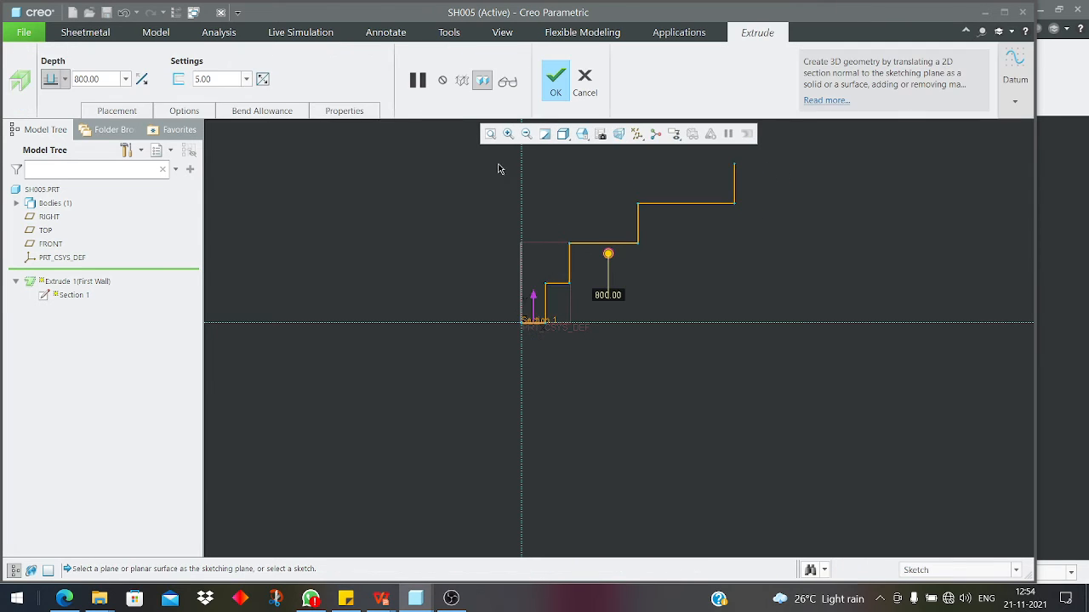
pyautogui.click(566, 100)
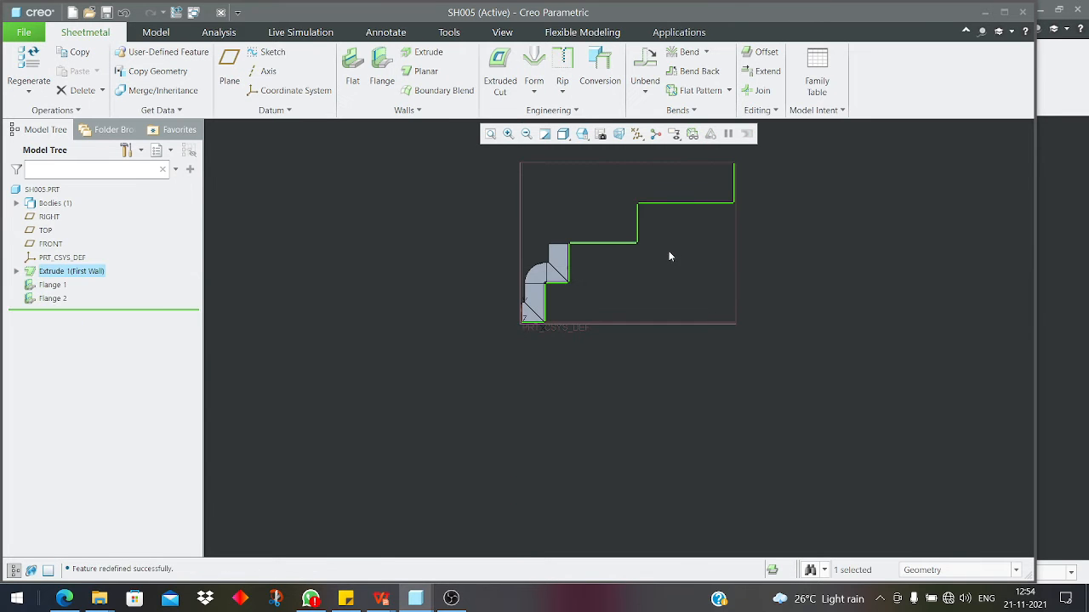
pyautogui.moveTo(632, 257); pyautogui.dragTo(705, 335, button='middle')
pyautogui.click(705, 335)
pyautogui.scroll(5, 638, 316)
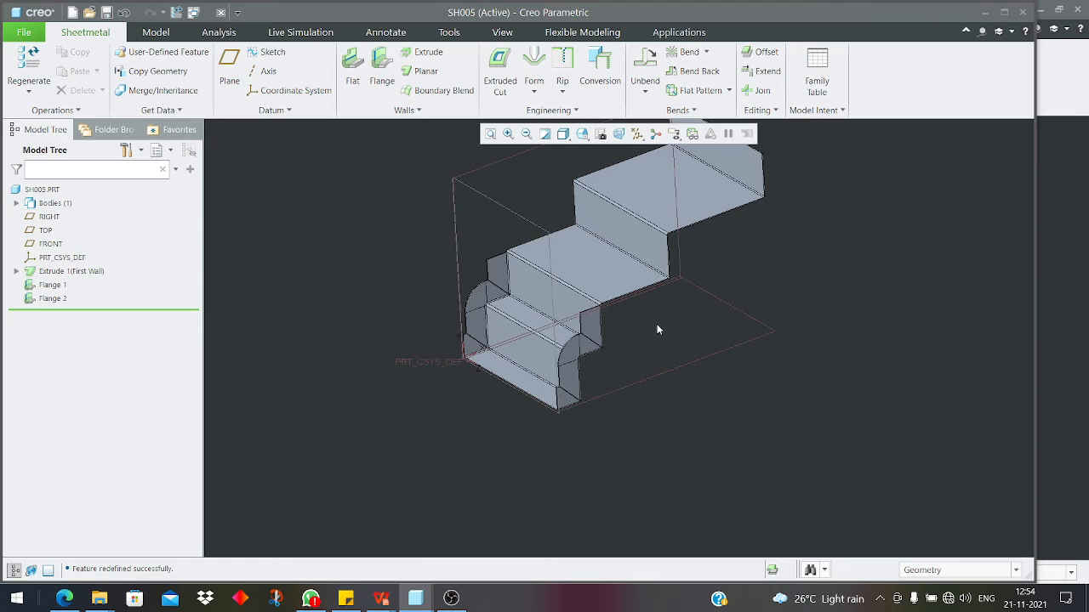
pyautogui.scroll(4, 551, 404)
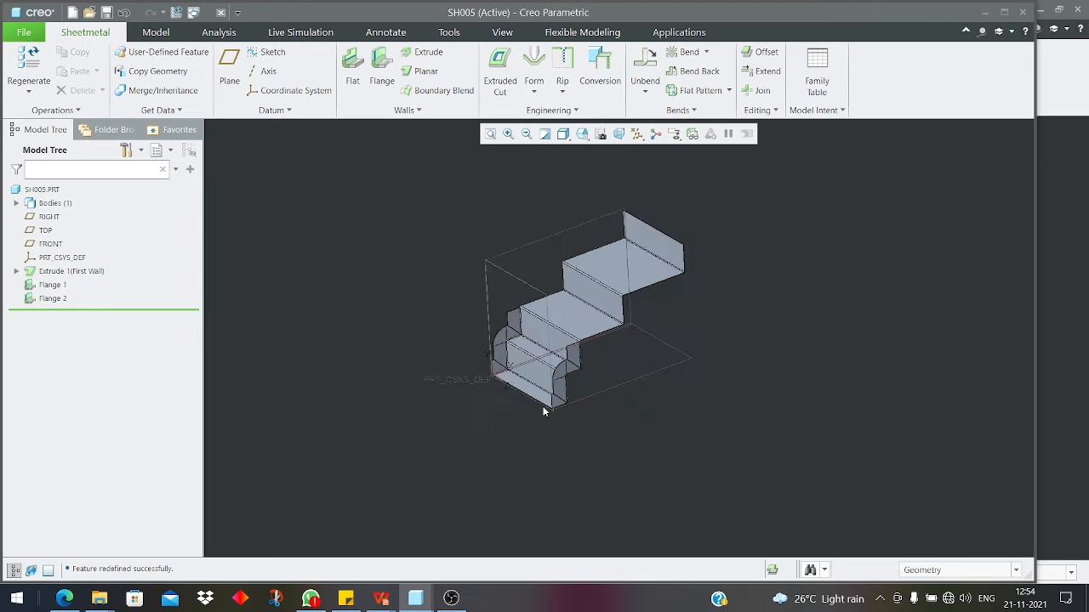
pyautogui.scroll(-3, 633, 311)
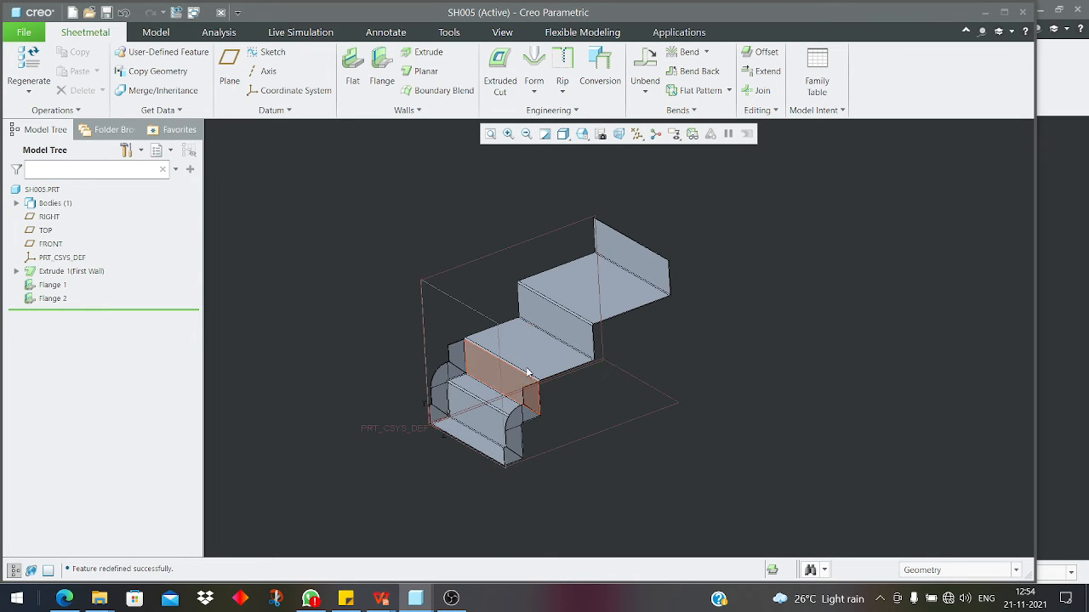
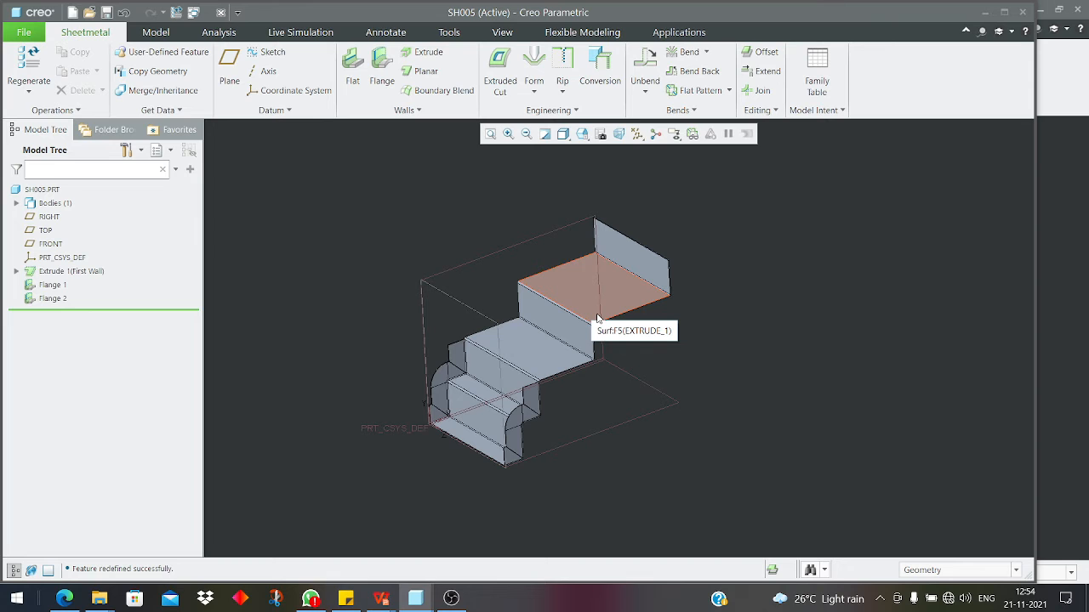
pyautogui.scroll(1, 528, 403)
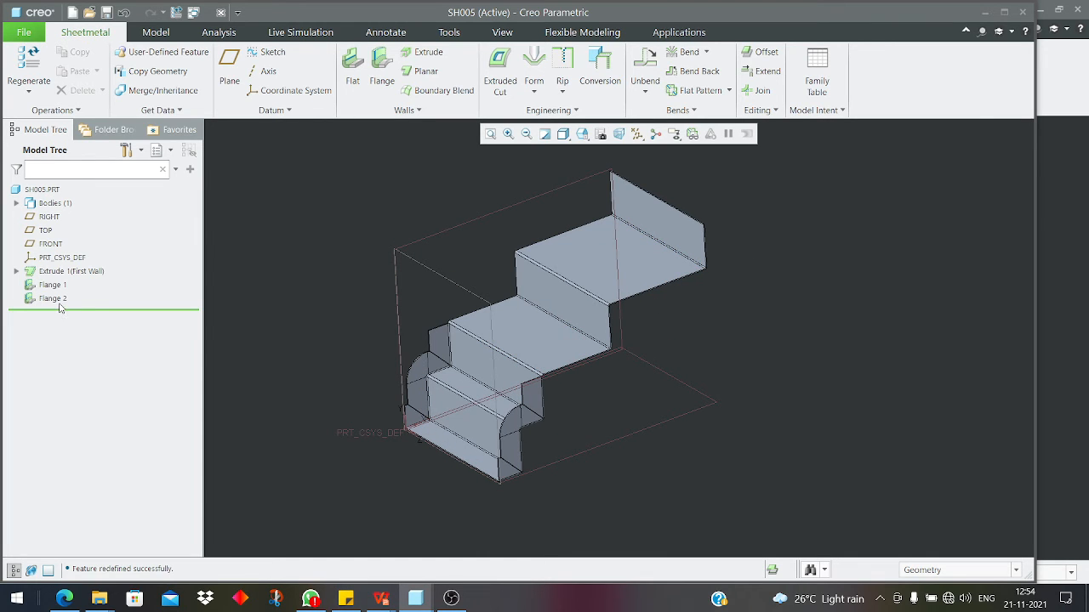
# - Undo the first wall's redefinition and inspect the part from both sides
pyautogui.hotkey('ctrl', 'z')
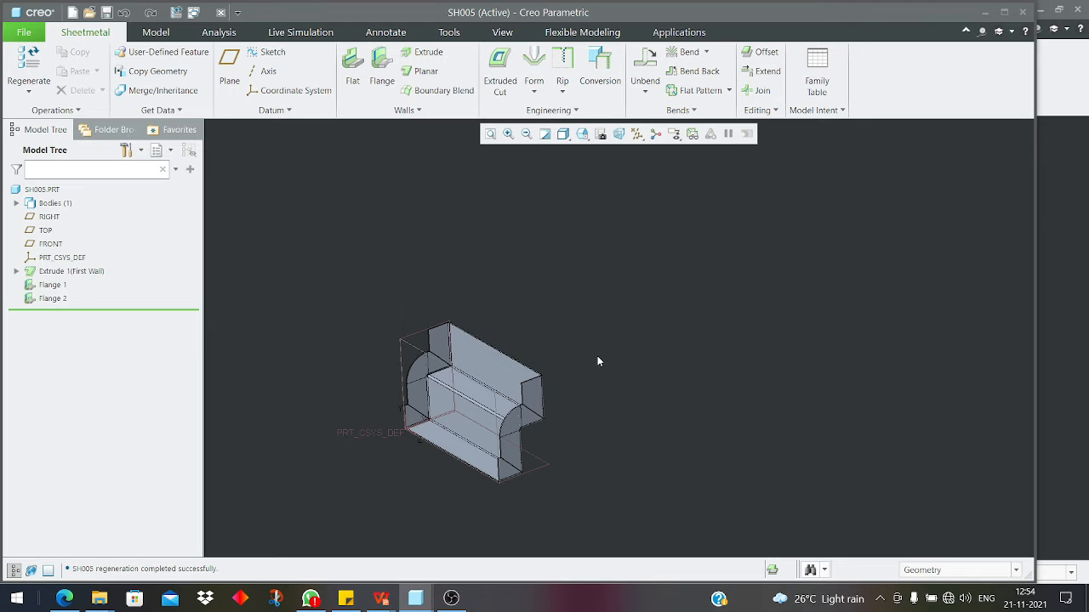
pyautogui.scroll(3, 500, 407)
pyautogui.moveTo(497, 406)
pyautogui.mouseDown(button='middle')
pyautogui.moveTo(551, 378)
pyautogui.moveTo(559, 392)
pyautogui.moveTo(498, 398)
pyautogui.moveTo(522, 404)
pyautogui.mouseUp(button='middle')
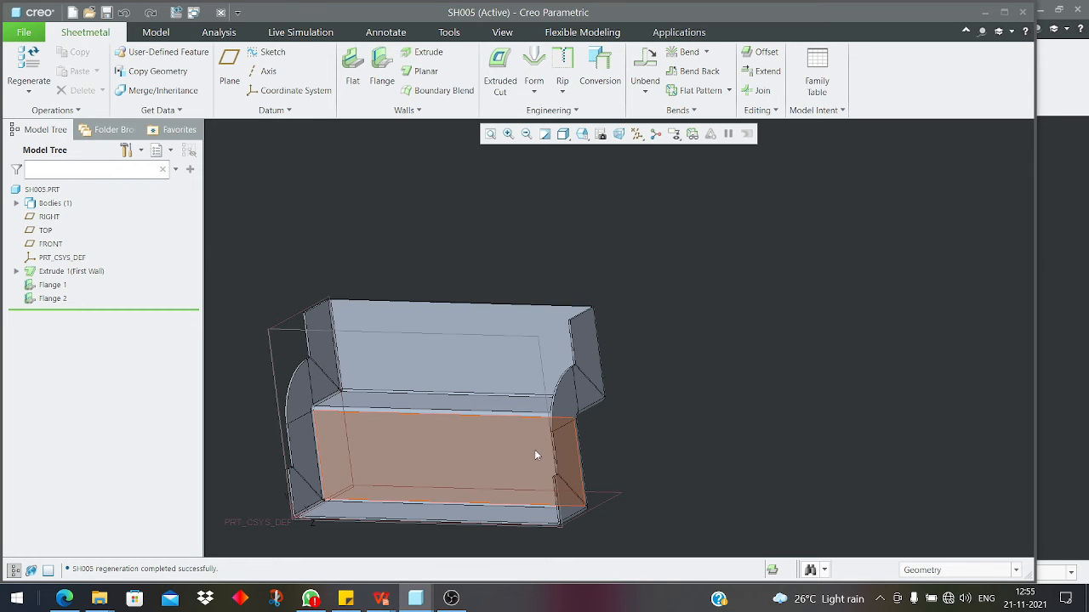
pyautogui.scroll(5, 535, 452)
pyautogui.scroll(-5, 618, 426)
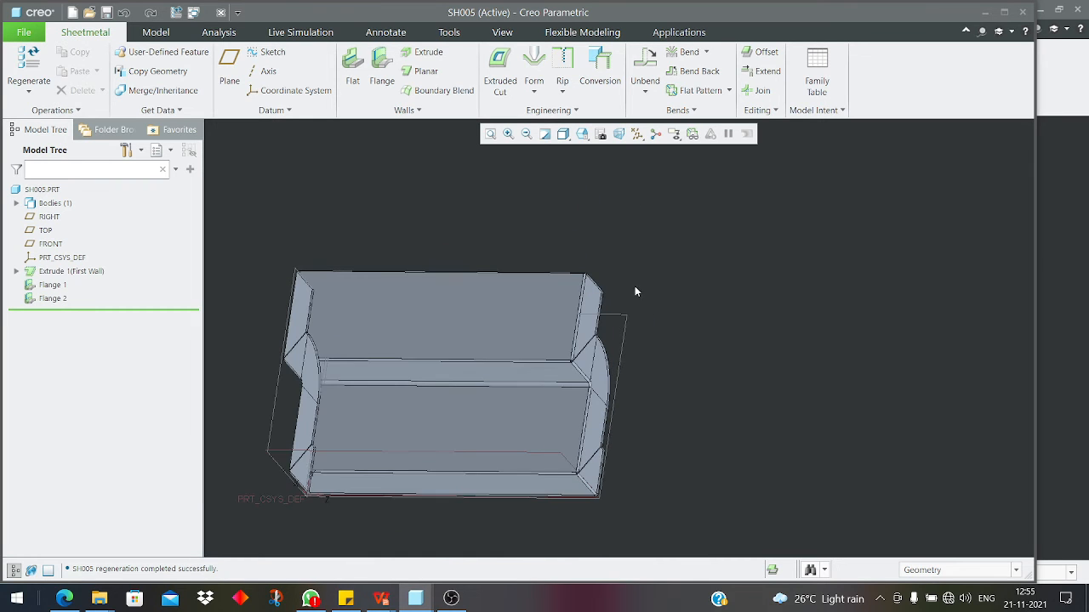
# - Try to unbend the whole part with the upper wall's surface as fixed geometry, creating the feature even if it fails
pyautogui.click(645, 91)
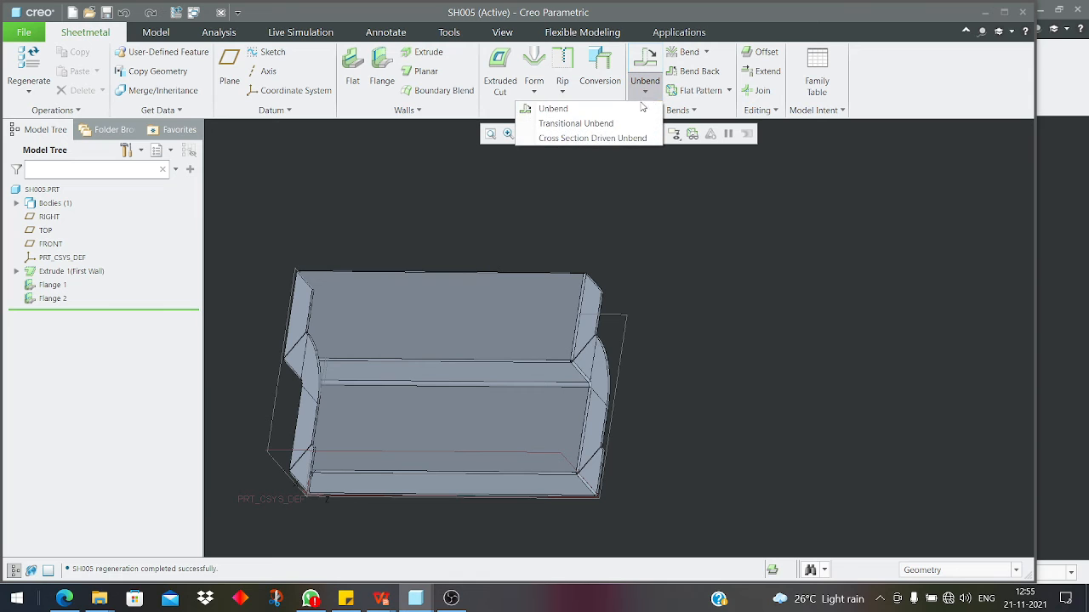
pyautogui.click(553, 109)
pyautogui.scroll(-2, 527, 270)
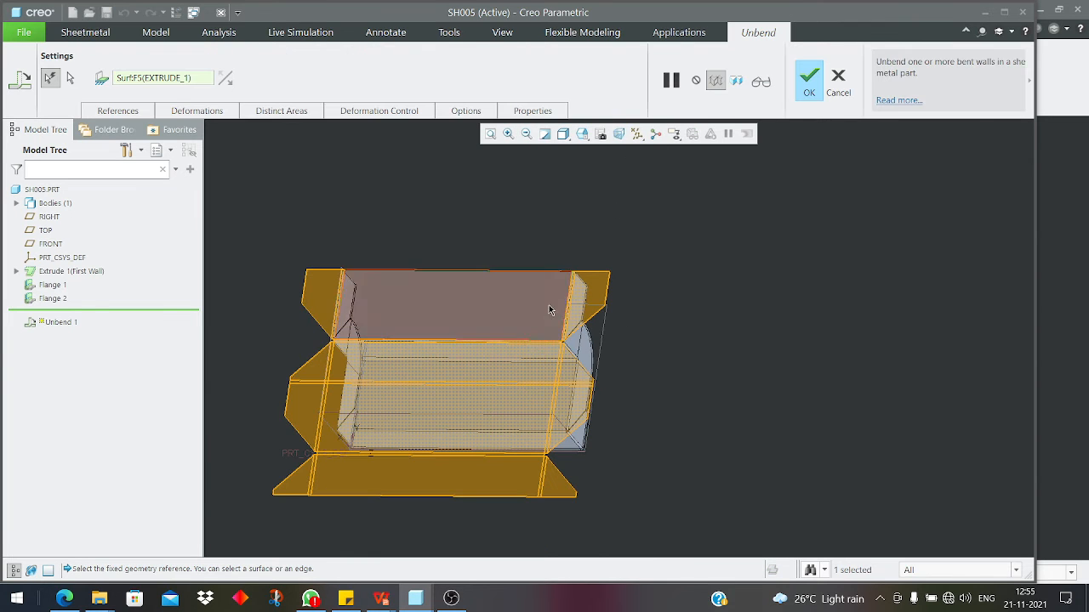
pyautogui.moveTo(518, 370)
pyautogui.mouseDown(button='middle')
pyautogui.moveTo(496, 331)
pyautogui.moveTo(495, 341)
pyautogui.moveTo(463, 341)
pyautogui.mouseUp(button='middle')
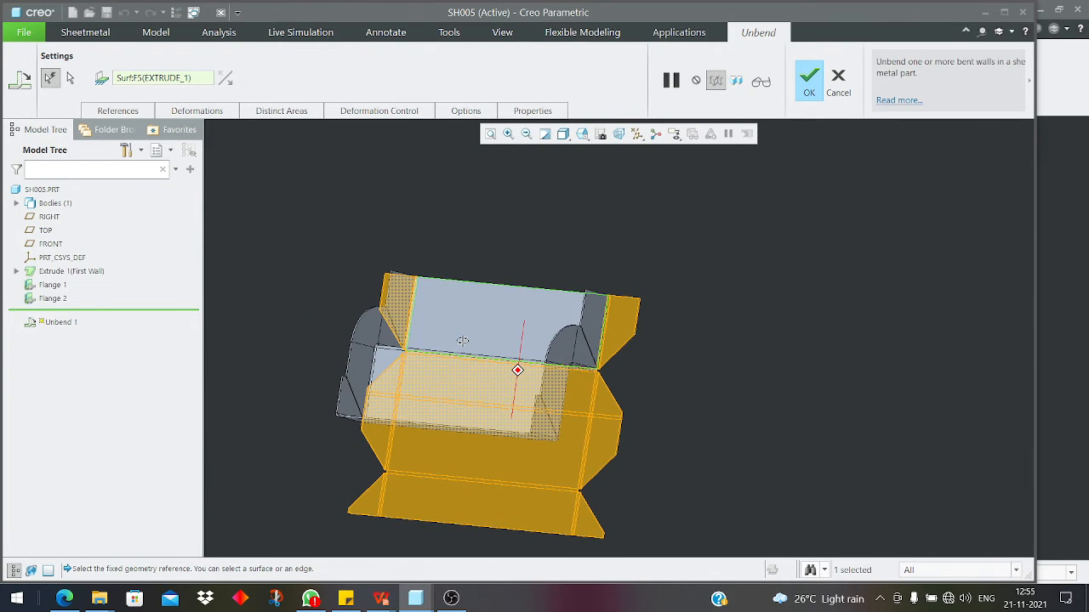
pyautogui.scroll(1, 616, 334)
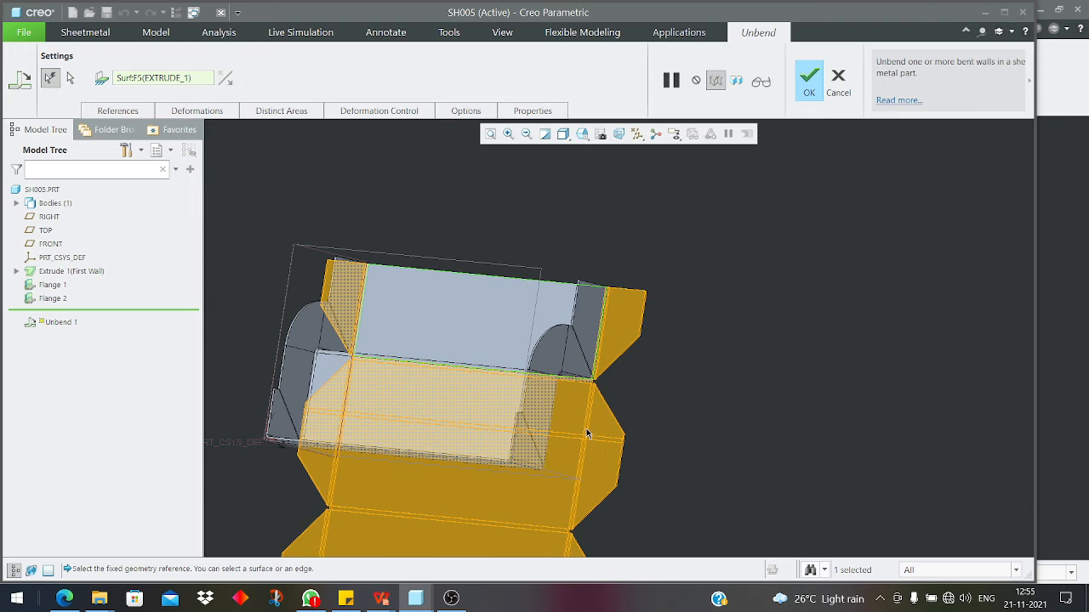
pyautogui.click(807, 90)
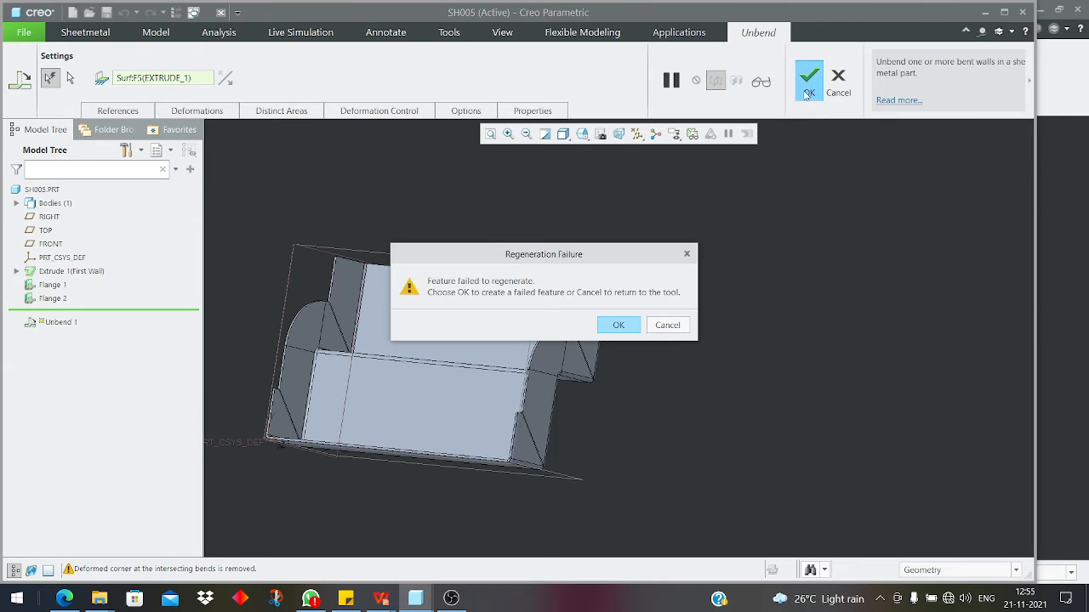
pyautogui.click(609, 333)
# - Examine the rounded corner faces of the end flanges where they wrap around the middle bend
pyautogui.moveTo(748, 366); pyautogui.dragTo(603, 376, button='middle')
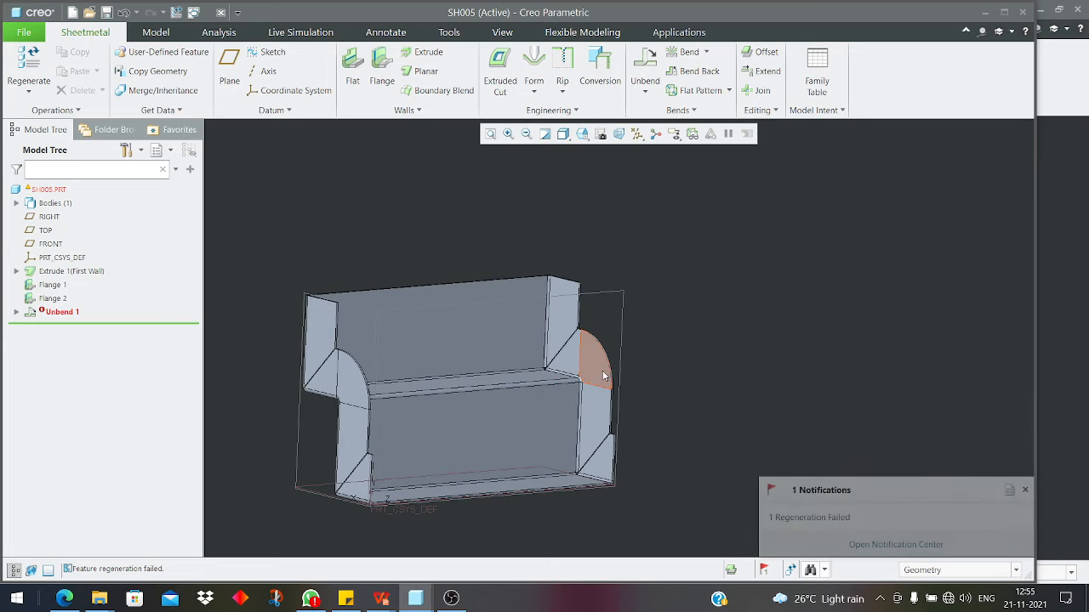
pyautogui.scroll(-2, 601, 377)
pyautogui.scroll(1, 545, 293)
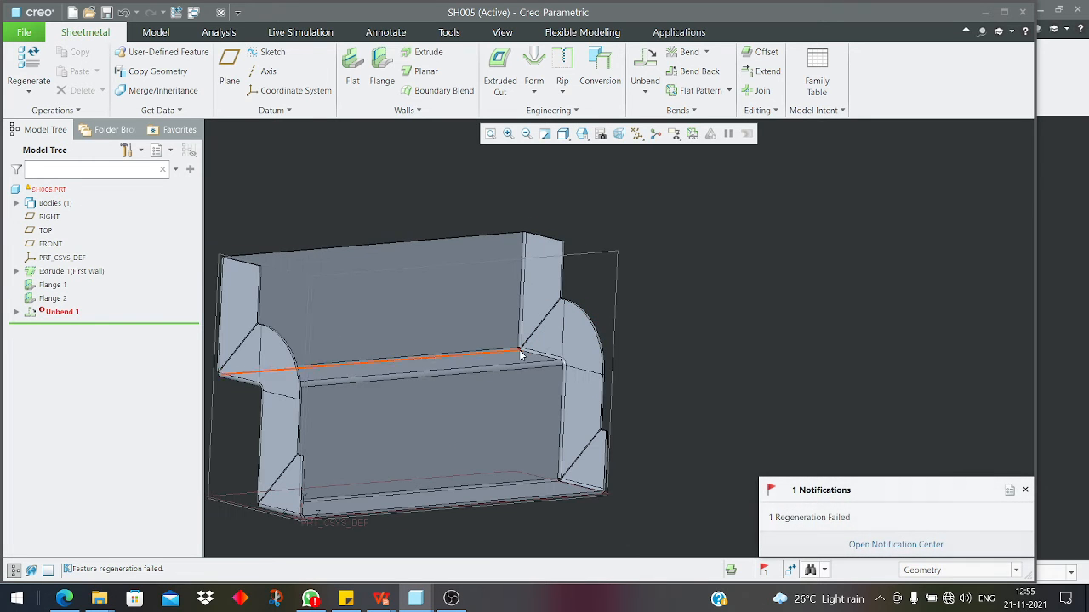
pyautogui.scroll(2, 489, 322)
pyautogui.scroll(-1, 544, 349)
pyautogui.scroll(-3, 544, 349)
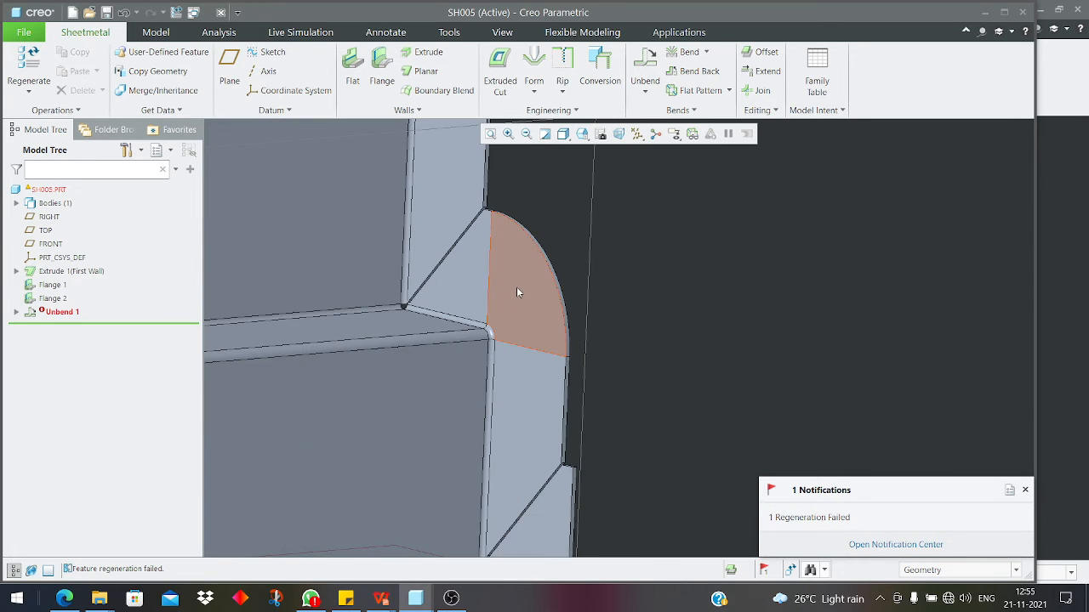
pyautogui.moveTo(511, 299); pyautogui.dragTo(382, 320, button='middle')
pyautogui.click(485, 315)
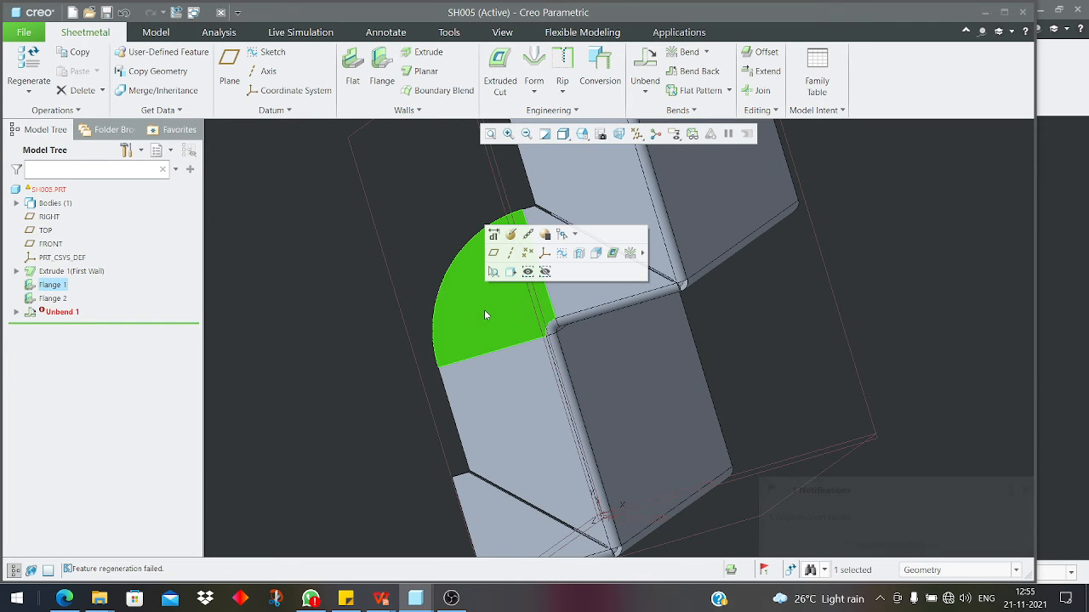
pyautogui.moveTo(494, 315); pyautogui.dragTo(524, 333, button='middle')
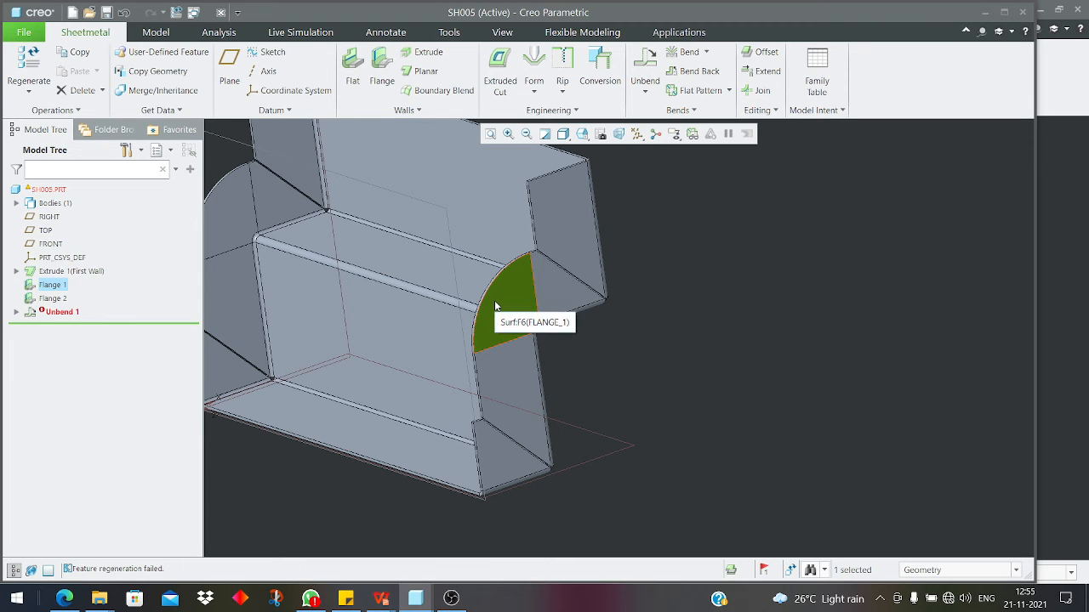
pyautogui.click(682, 316)
pyautogui.scroll(2, 556, 312)
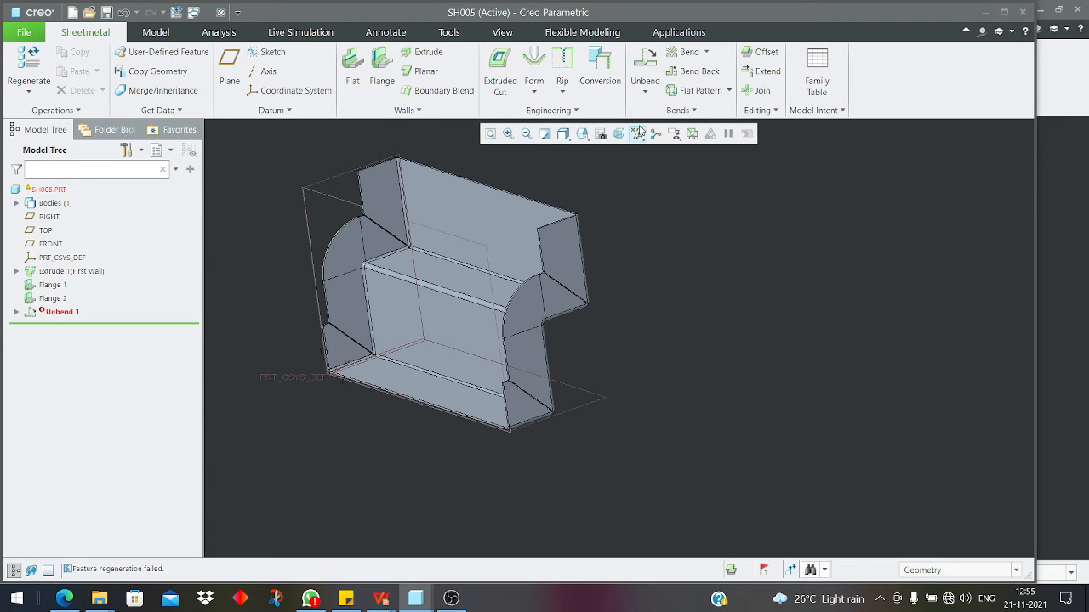
# - Apply the dark red appearance to the rounded corner faces of both end flanges, then check each face
pyautogui.click(521, 309)
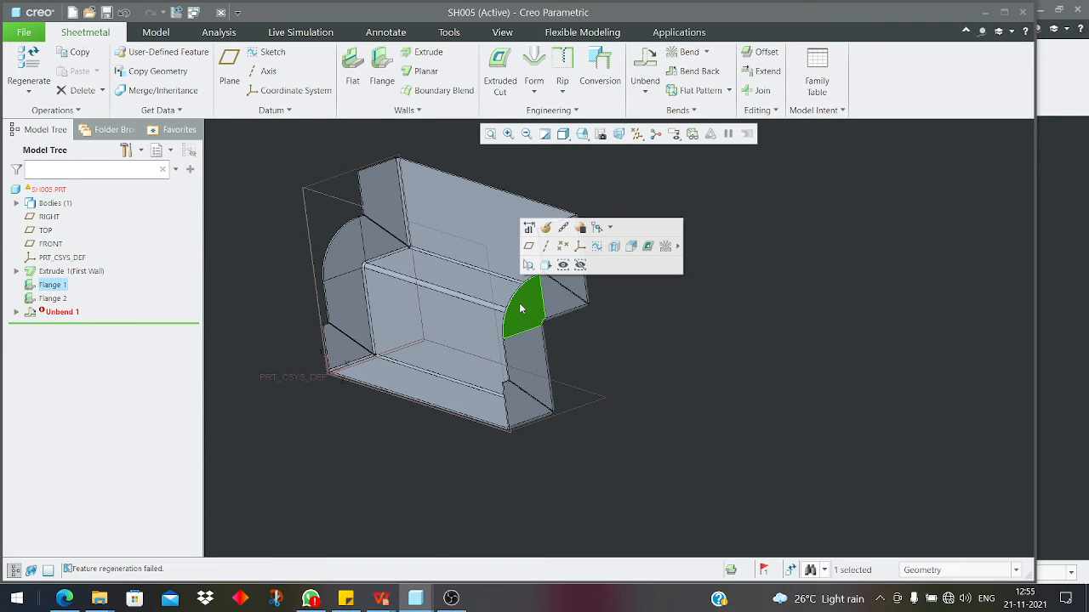
pyautogui.keyDown('ctrl'); pyautogui.click(351, 259); pyautogui.keyUp('ctrl')
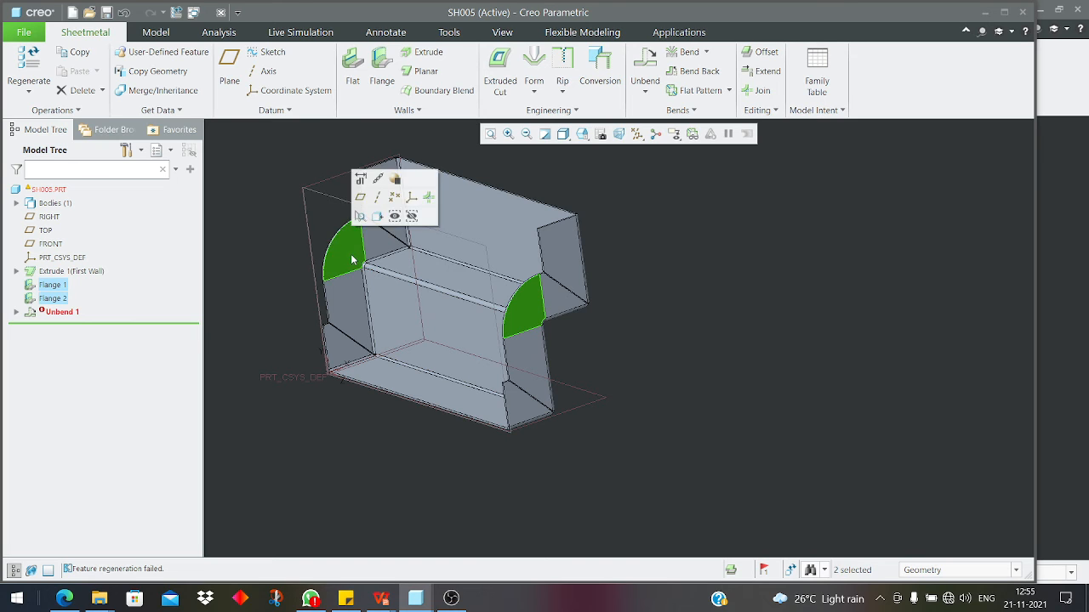
pyautogui.click(502, 33)
pyautogui.click(148, 81)
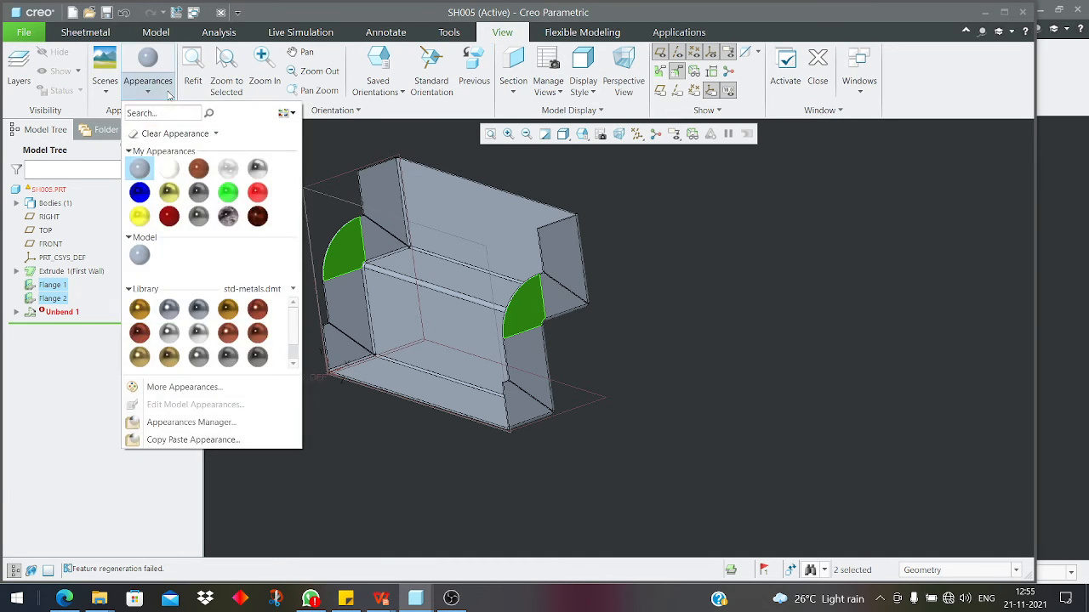
pyautogui.click(175, 220)
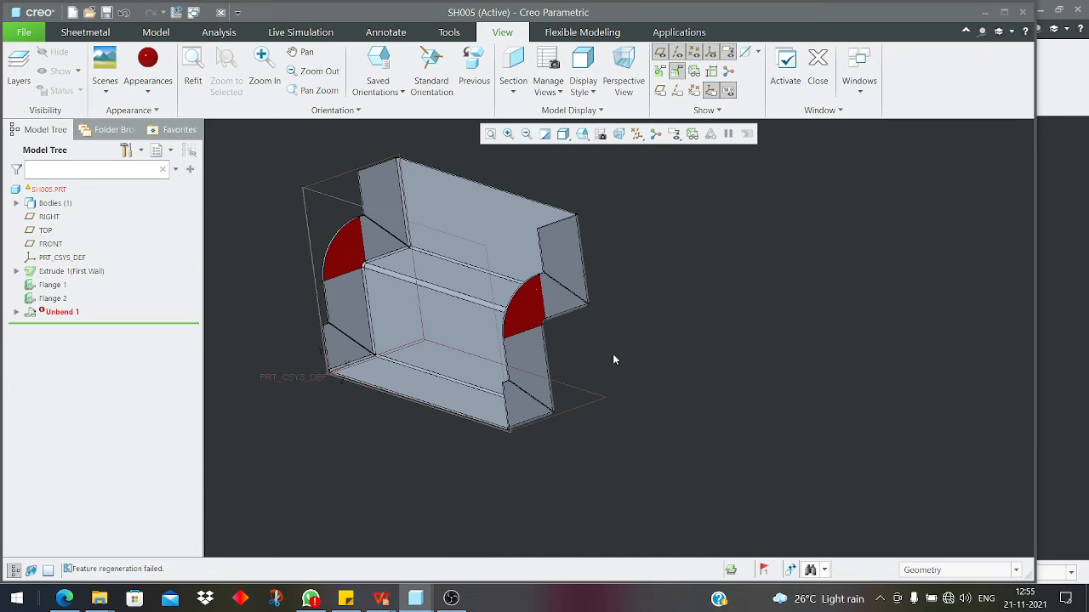
pyautogui.click(363, 266)
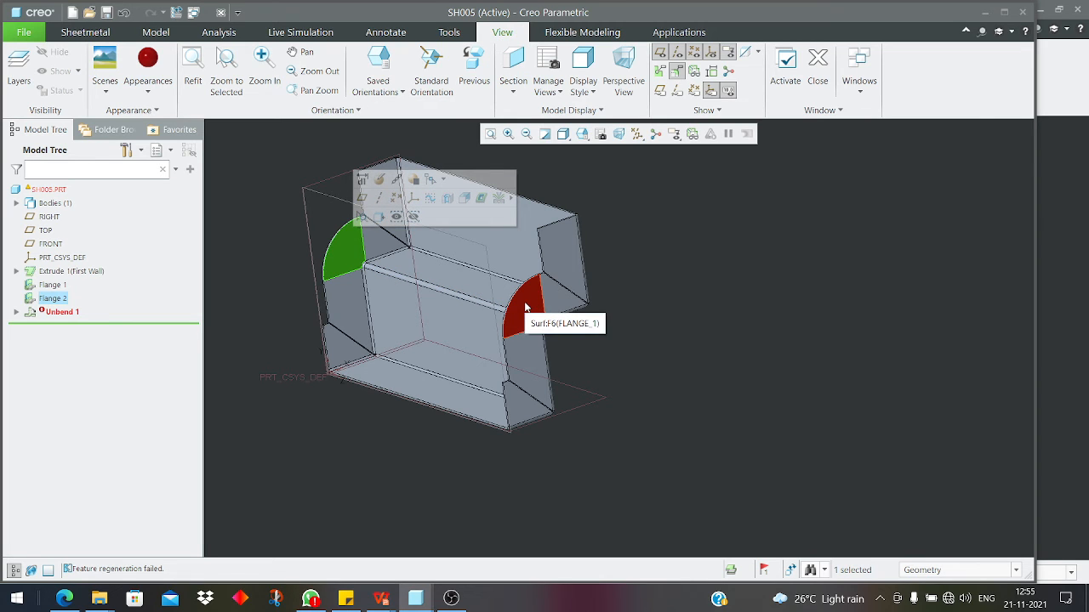
pyautogui.click(678, 247)
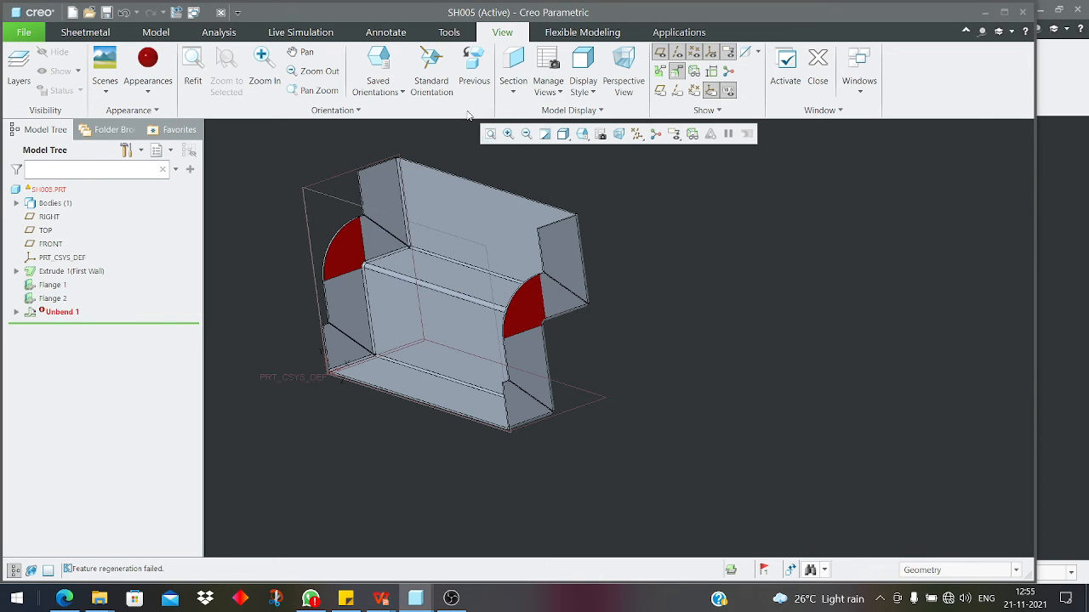
# - Delete the failed unbend feature together with both end flanges, leaving only the extruded first wall
pyautogui.click(73, 35)
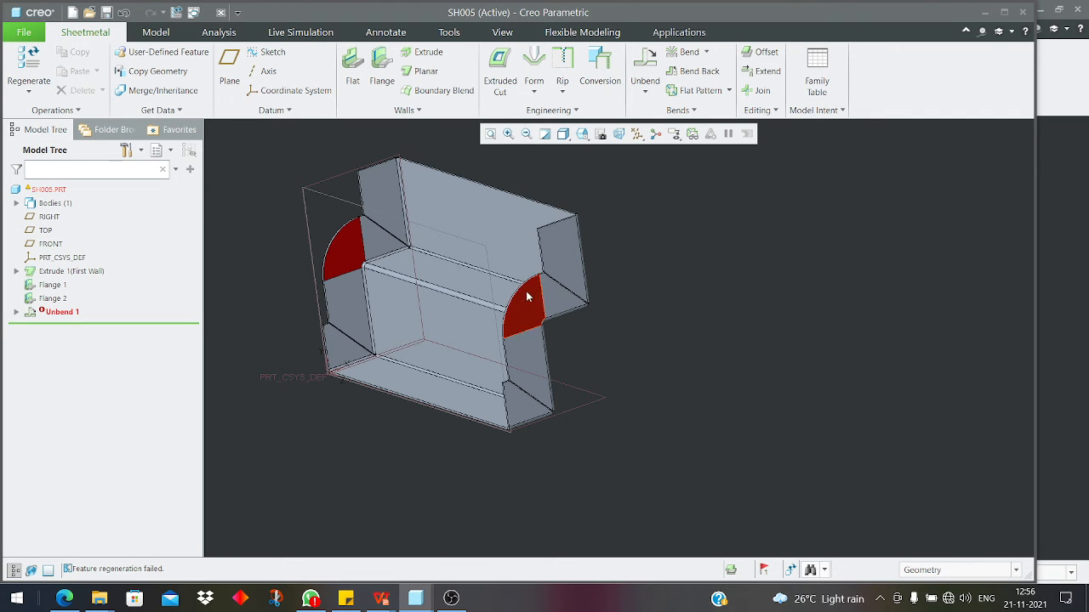
pyautogui.moveTo(449, 285); pyautogui.dragTo(533, 284, button='middle')
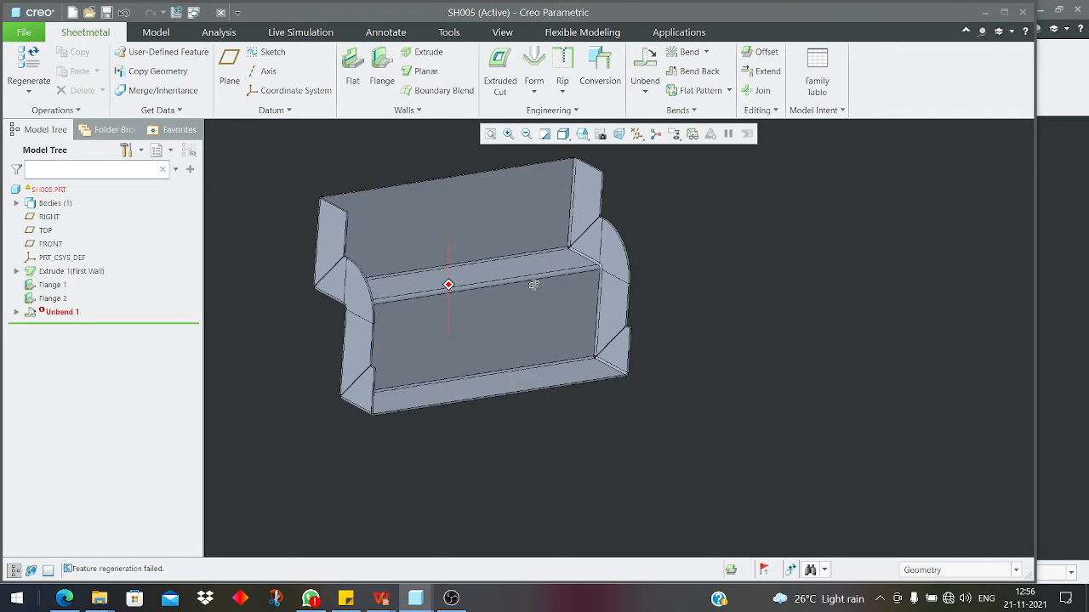
pyautogui.click(61, 311)
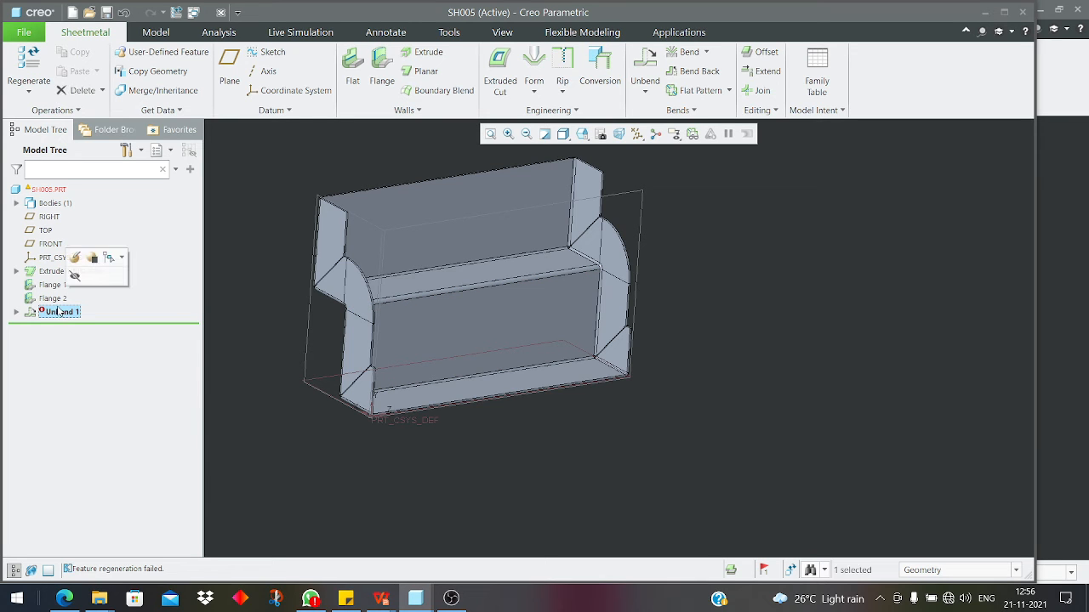
pyautogui.keyDown('ctrl'); pyautogui.click(53, 298); pyautogui.keyUp('ctrl')
pyautogui.keyDown('ctrl'); pyautogui.click(53, 286); pyautogui.keyUp('ctrl')
pyautogui.rightClick(57, 291)
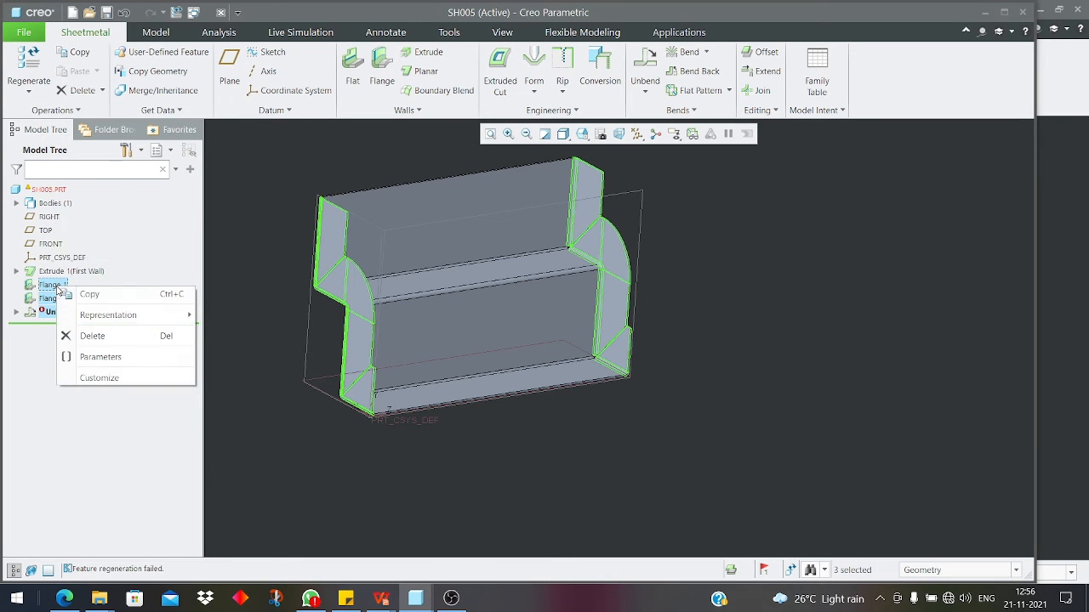
pyautogui.click(90, 337)
pyautogui.click(508, 317)
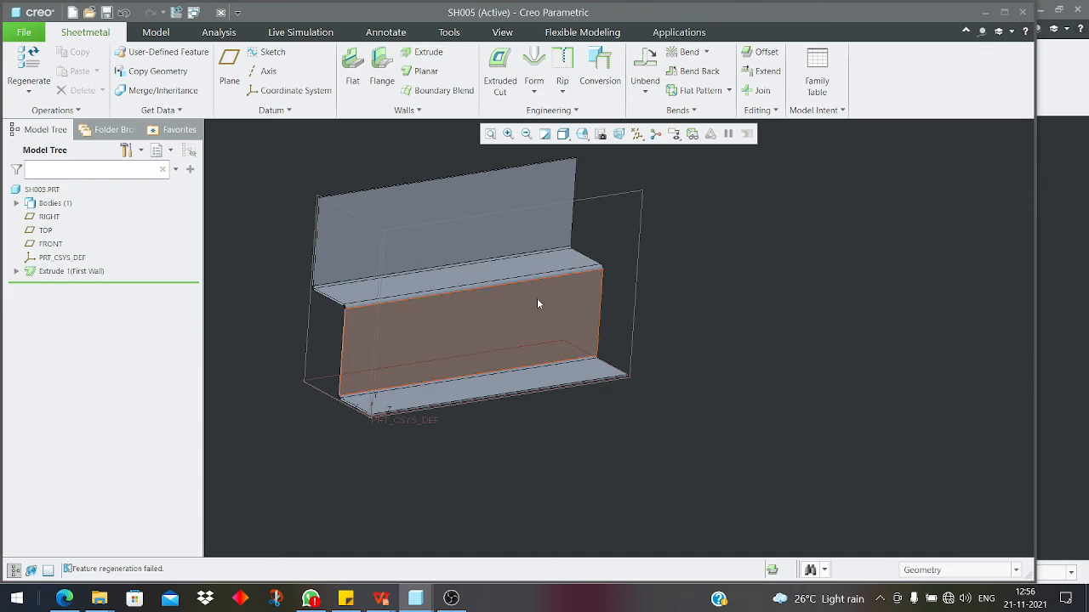
# - Add an I-shaped flange on one short end edge of the upper wall, with the inside bend radius equal to the thickness
pyautogui.click(382, 68)
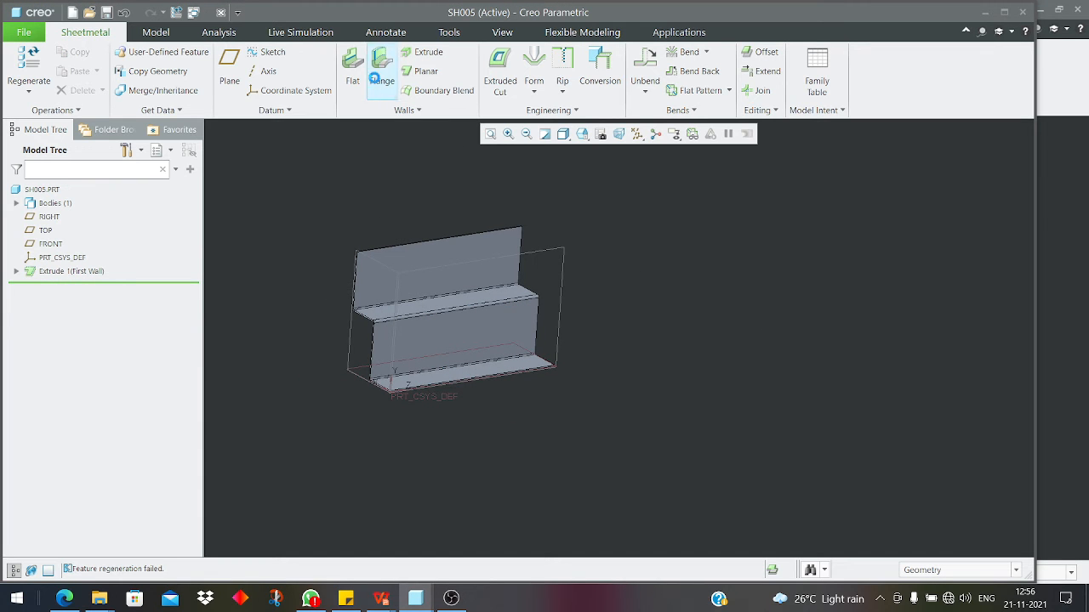
pyautogui.scroll(-5, 347, 319)
pyautogui.scroll(-4, 347, 319)
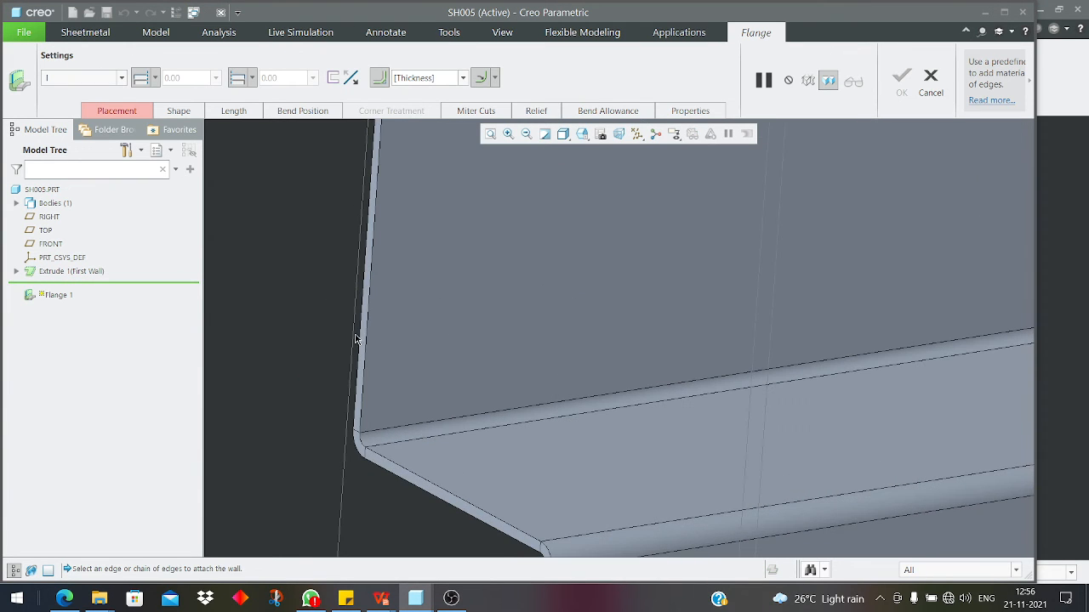
pyautogui.click(329, 401)
pyautogui.scroll(5, 328, 400)
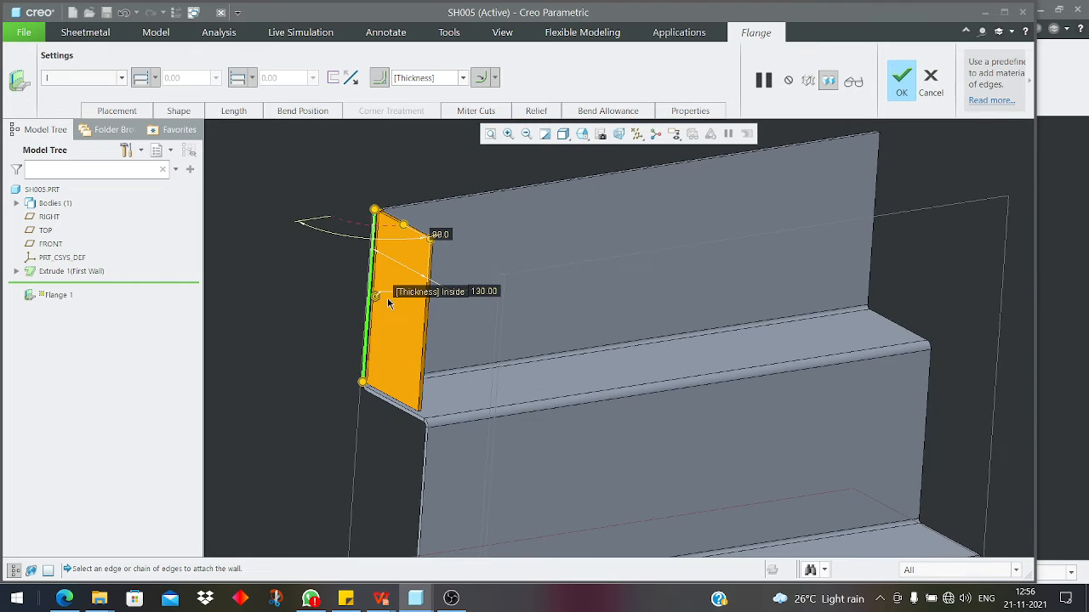
pyautogui.moveTo(400, 287); pyautogui.dragTo(335, 273, button='middle')
pyautogui.scroll(-4, 427, 382)
pyautogui.moveTo(386, 374)
pyautogui.mouseDown(button='middle')
pyautogui.moveTo(358, 347)
pyautogui.moveTo(384, 416)
pyautogui.moveTo(366, 379)
pyautogui.moveTo(383, 338)
pyautogui.mouseUp(button='middle')
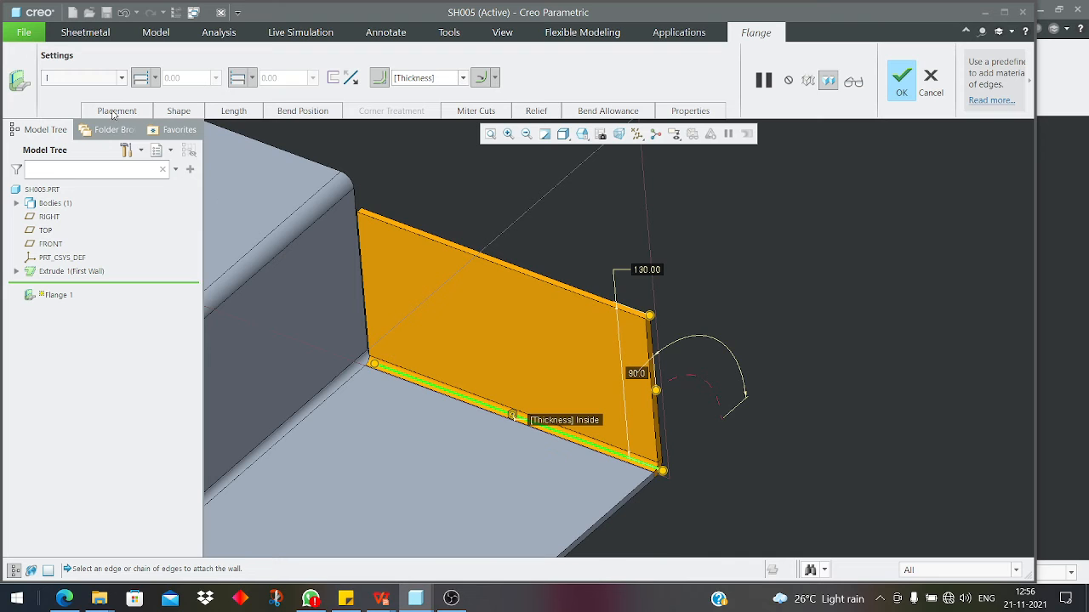
pyautogui.scroll(2, 554, 298)
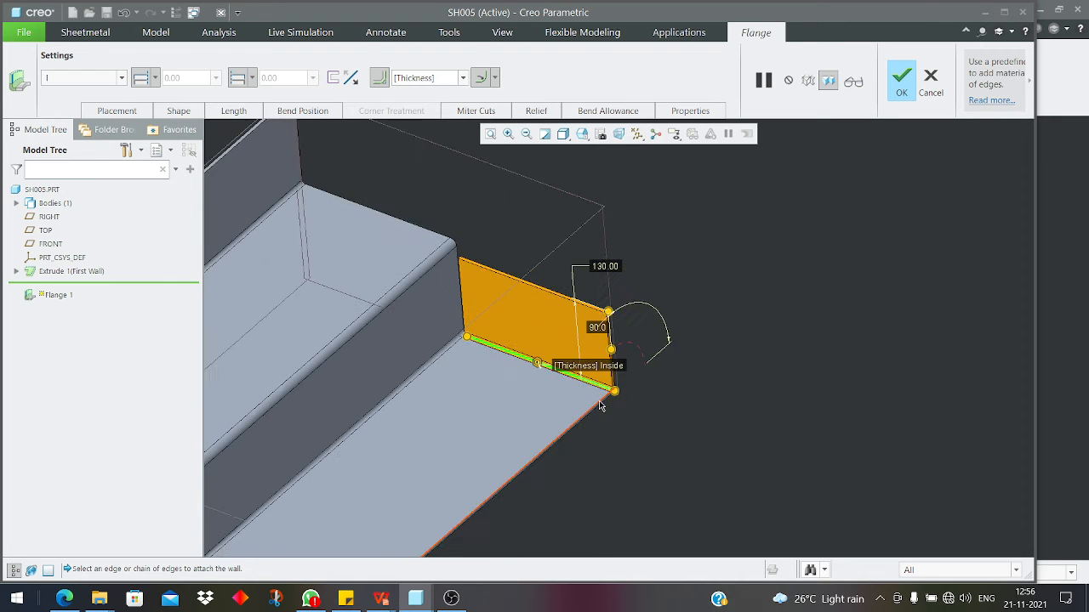
pyautogui.scroll(-4, 598, 400)
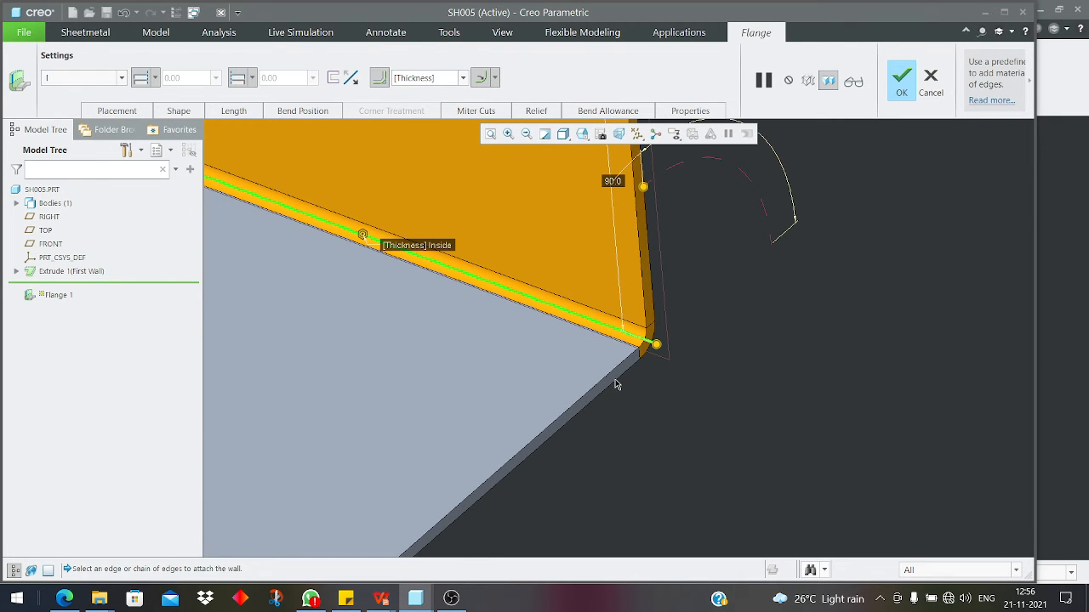
pyautogui.scroll(2, 553, 378)
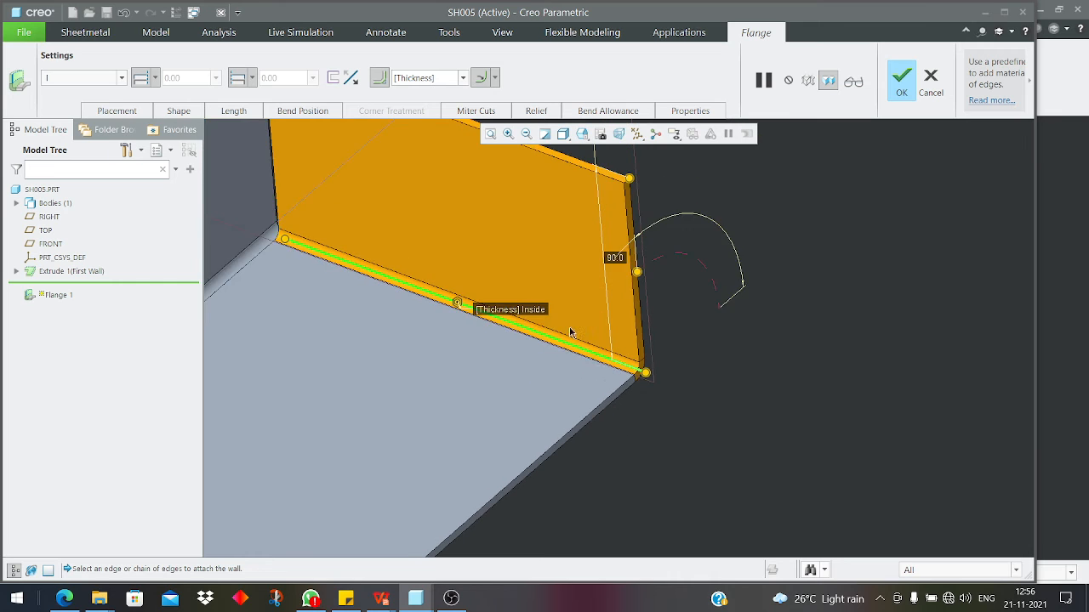
pyautogui.click(909, 106)
# - Examine the corner where the new flange's bend meets the adjacent bend of the first wall
pyautogui.moveTo(544, 341); pyautogui.dragTo(514, 360, button='middle')
pyautogui.scroll(-3, 491, 299)
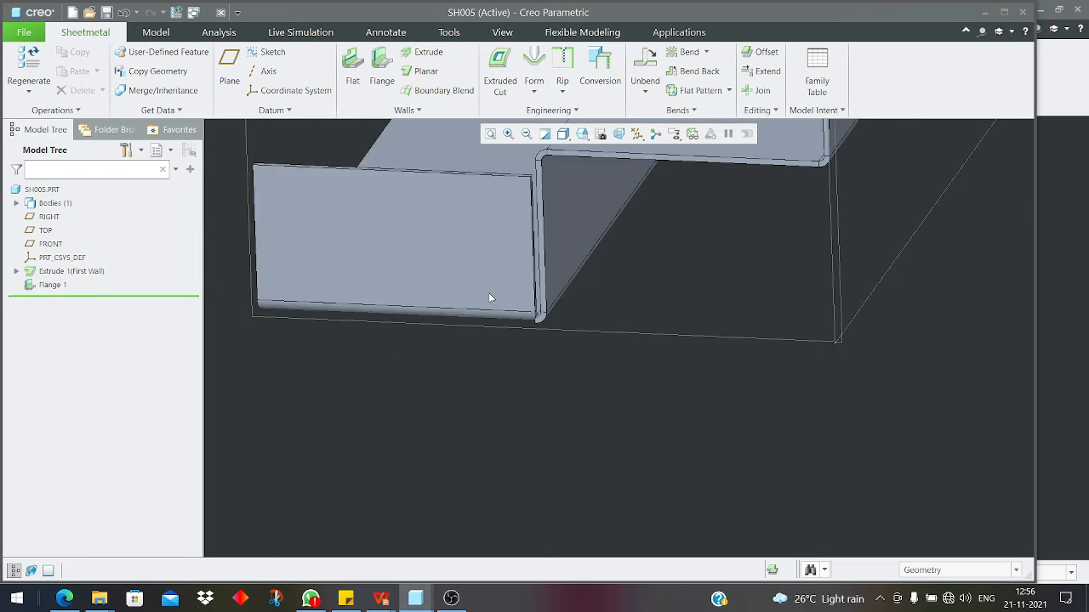
pyautogui.scroll(-2, 529, 322)
pyautogui.moveTo(549, 327); pyautogui.dragTo(592, 175, button='middle')
pyautogui.scroll(-3, 602, 234)
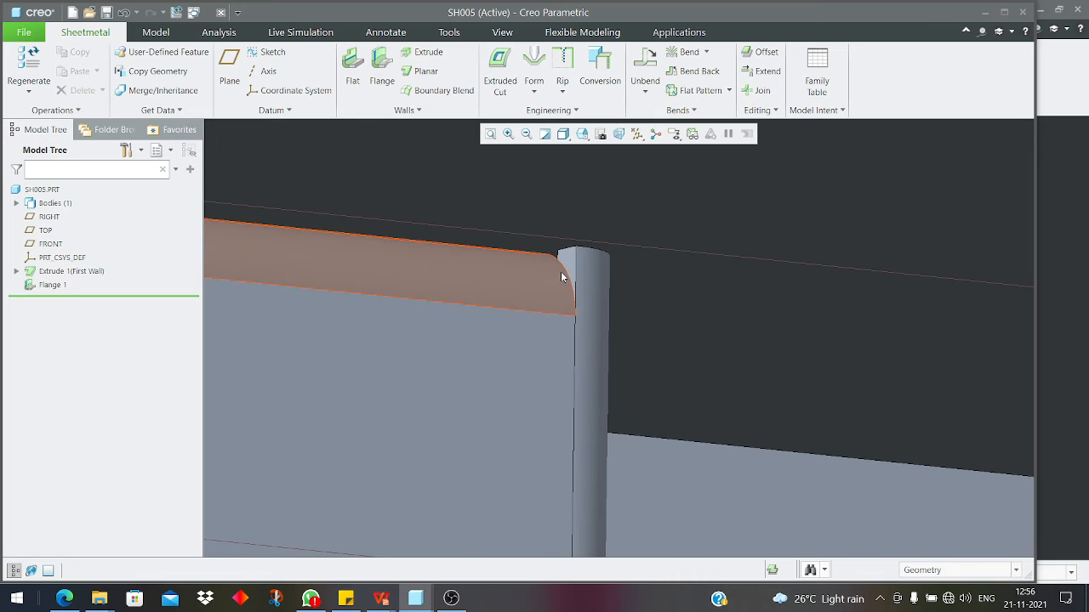
pyautogui.moveTo(562, 277)
pyautogui.mouseDown(button='middle')
pyautogui.moveTo(572, 294)
pyautogui.moveTo(566, 261)
pyautogui.moveTo(558, 272)
pyautogui.moveTo(614, 270)
pyautogui.mouseUp(button='middle')
pyautogui.scroll(5, 552, 270)
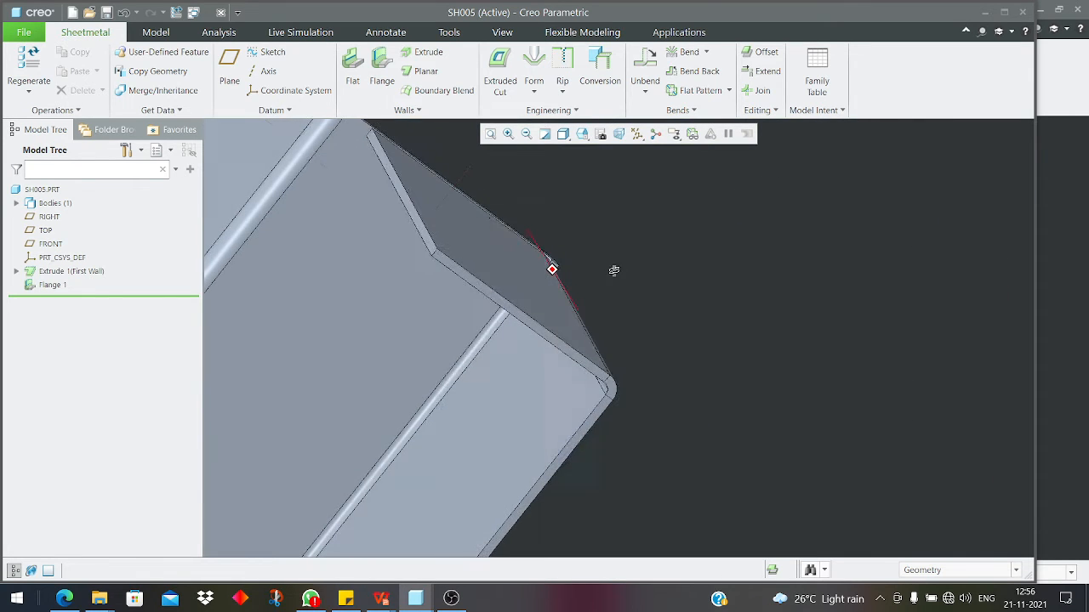
# - Unbend the whole part, keeping the automatically chosen first wall surface as fixed geometry
pyautogui.click(645, 90)
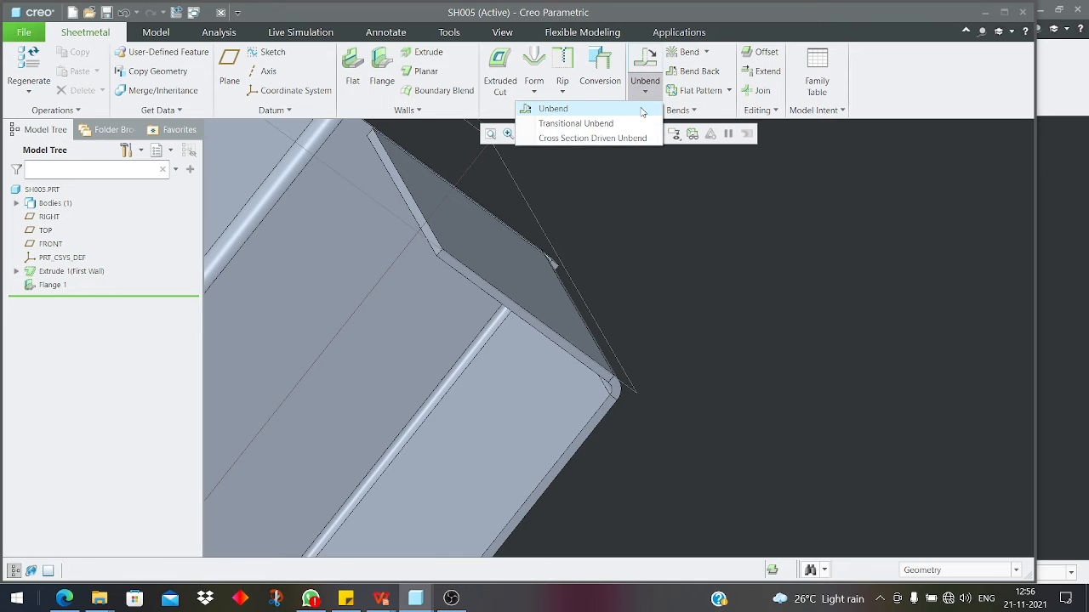
pyautogui.click(642, 109)
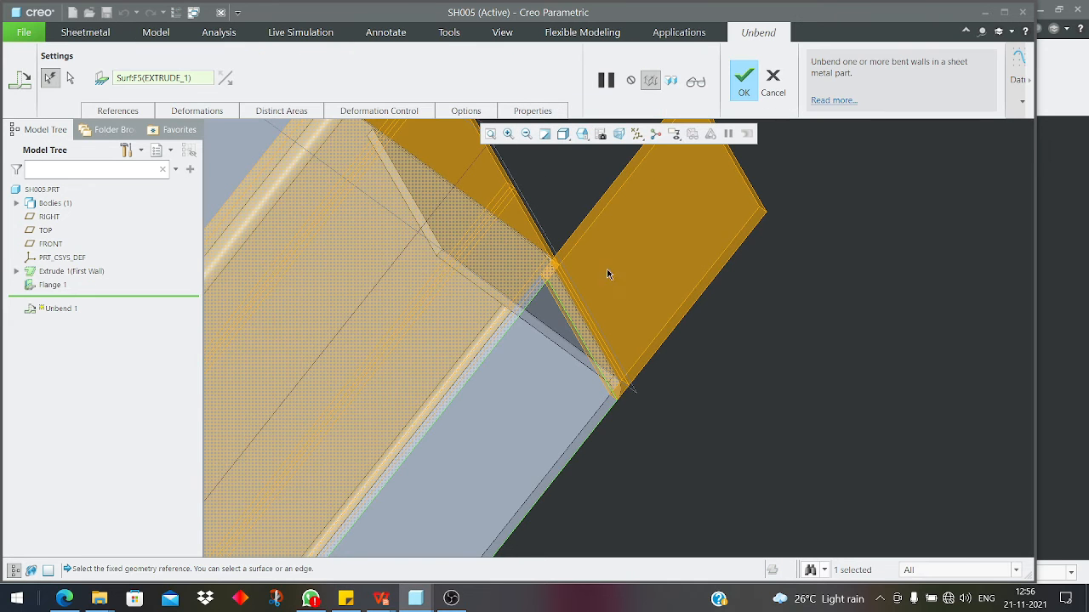
pyautogui.click(738, 93)
# - Examine the flattened corner where the flange's bend area meets the adjacent wall bend, checking the bend and wall faces
pyautogui.scroll(-3, 552, 272)
pyautogui.moveTo(554, 273)
pyautogui.mouseDown(button='middle')
pyautogui.moveTo(557, 281)
pyautogui.moveTo(557, 269)
pyautogui.mouseUp(button='middle')
pyautogui.scroll(-2, 557, 267)
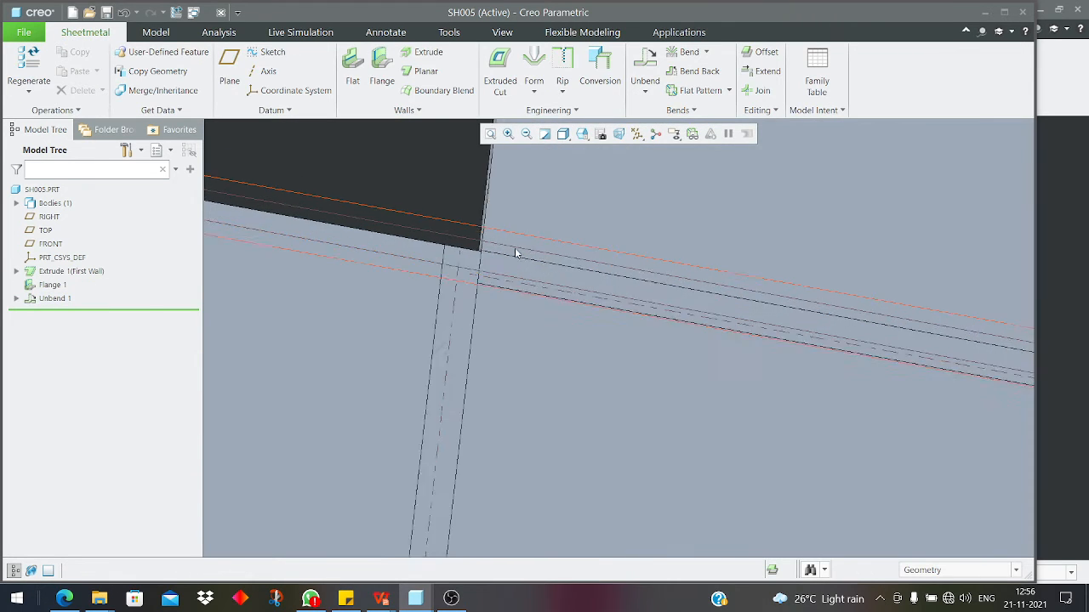
pyautogui.scroll(-1, 514, 248)
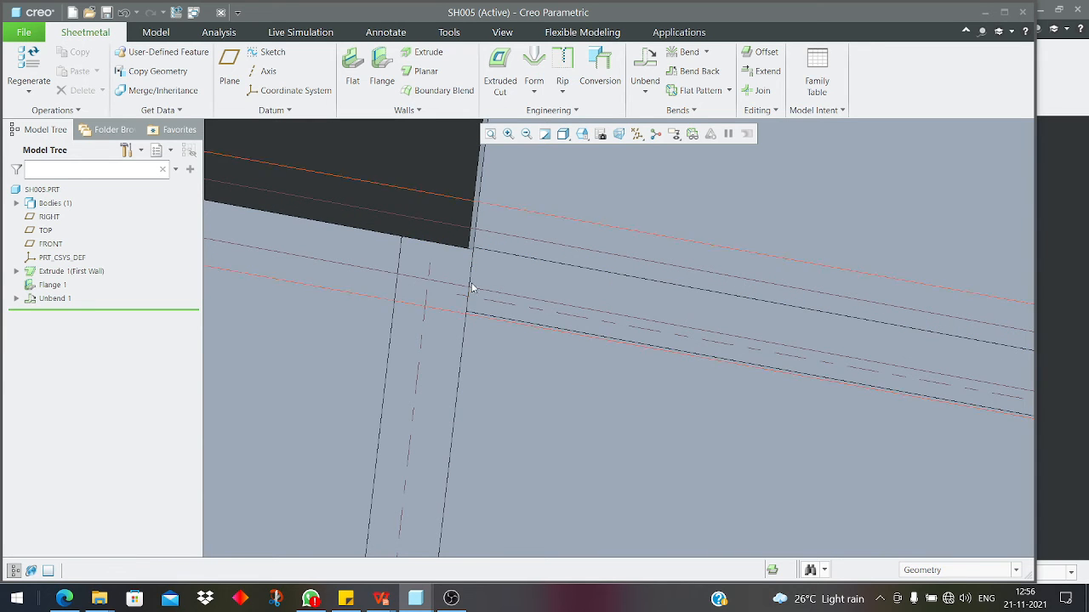
pyautogui.moveTo(471, 268); pyautogui.dragTo(472, 263, button='middle')
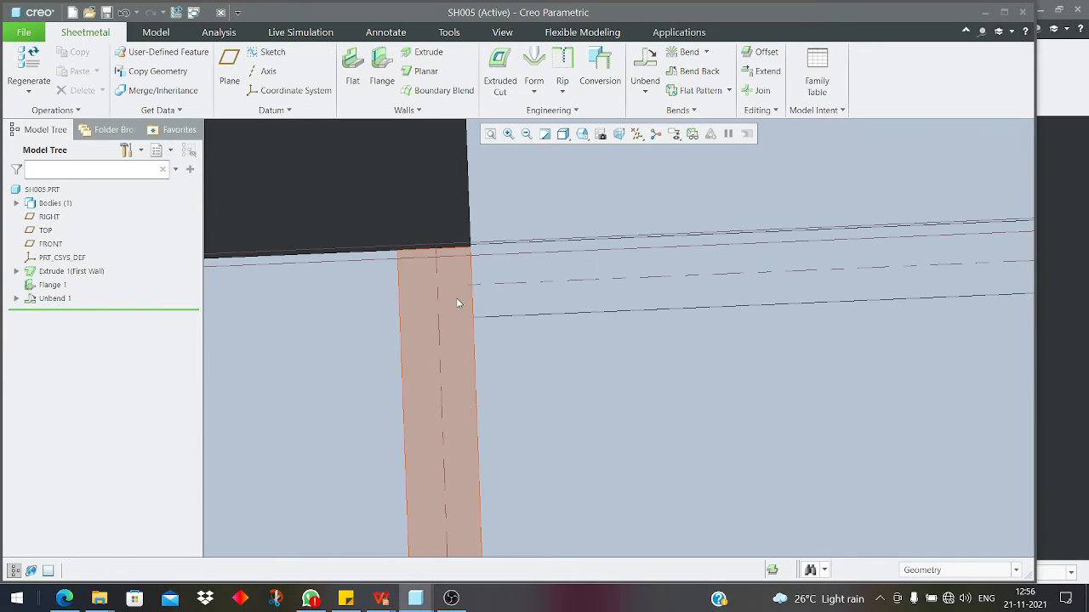
pyautogui.click(457, 303)
pyautogui.click(515, 346)
pyautogui.click(541, 308)
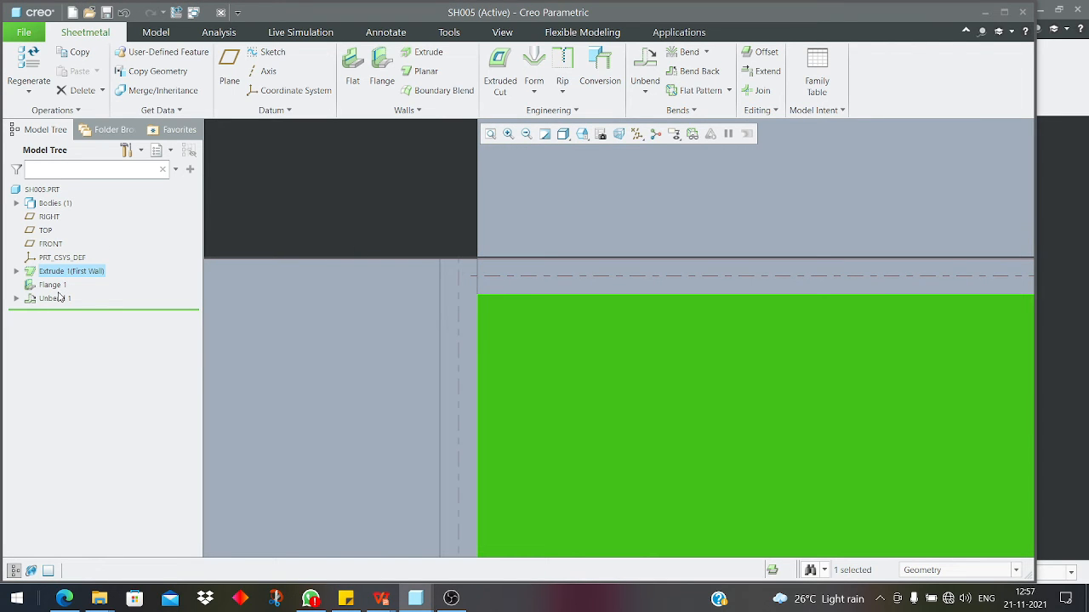
# - Inspect the flattened bends' centre lines and the wall's end face around the flange corner
pyautogui.scroll(-2, 395, 287)
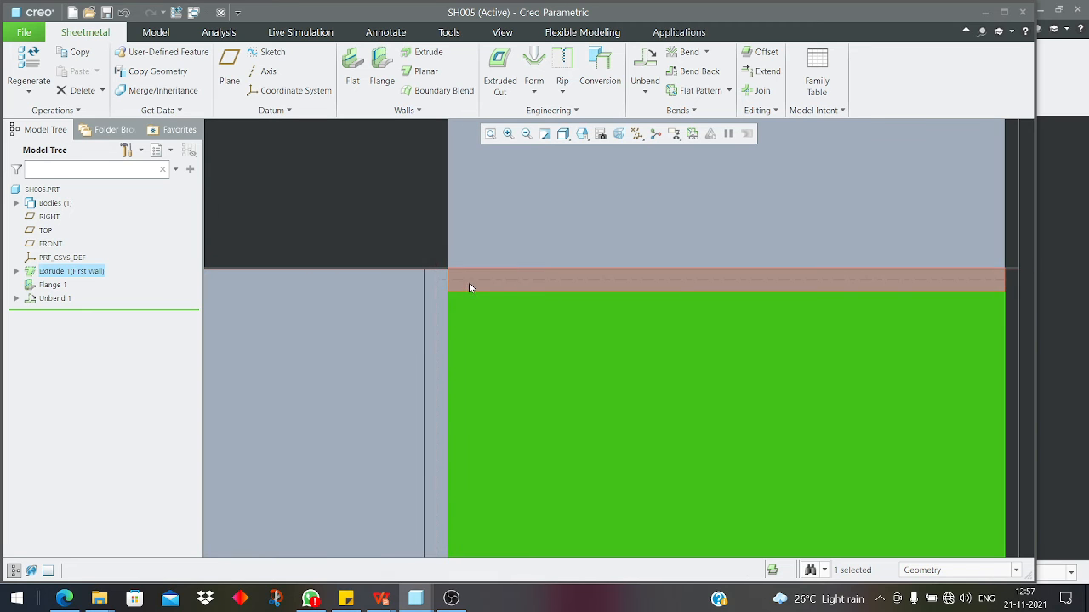
pyautogui.click(464, 283)
pyautogui.moveTo(455, 277); pyautogui.dragTo(432, 264, button='middle')
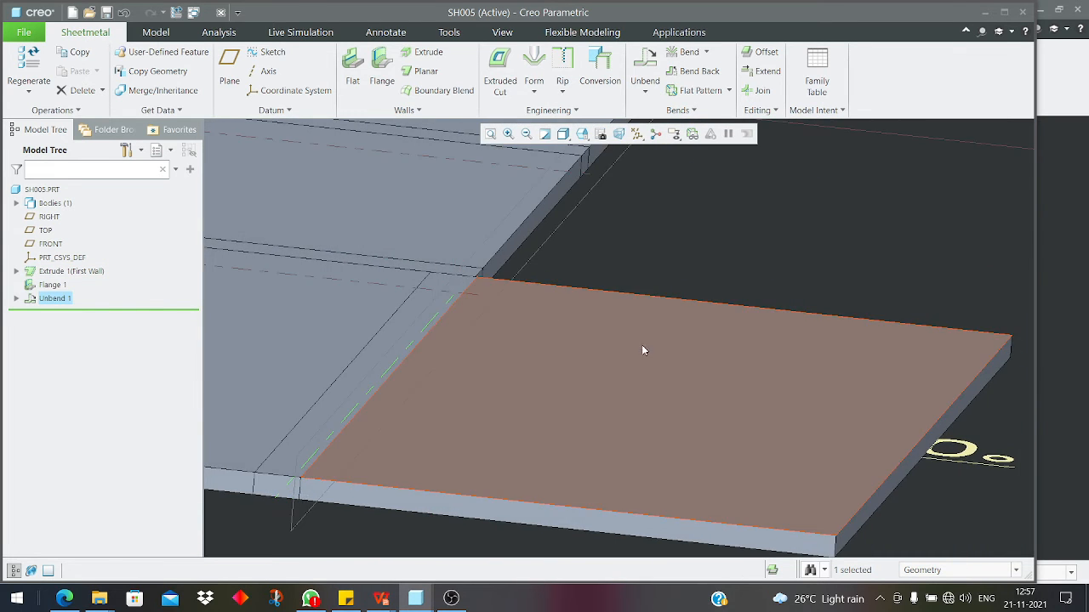
pyautogui.scroll(3, 643, 346)
pyautogui.scroll(-3, 514, 314)
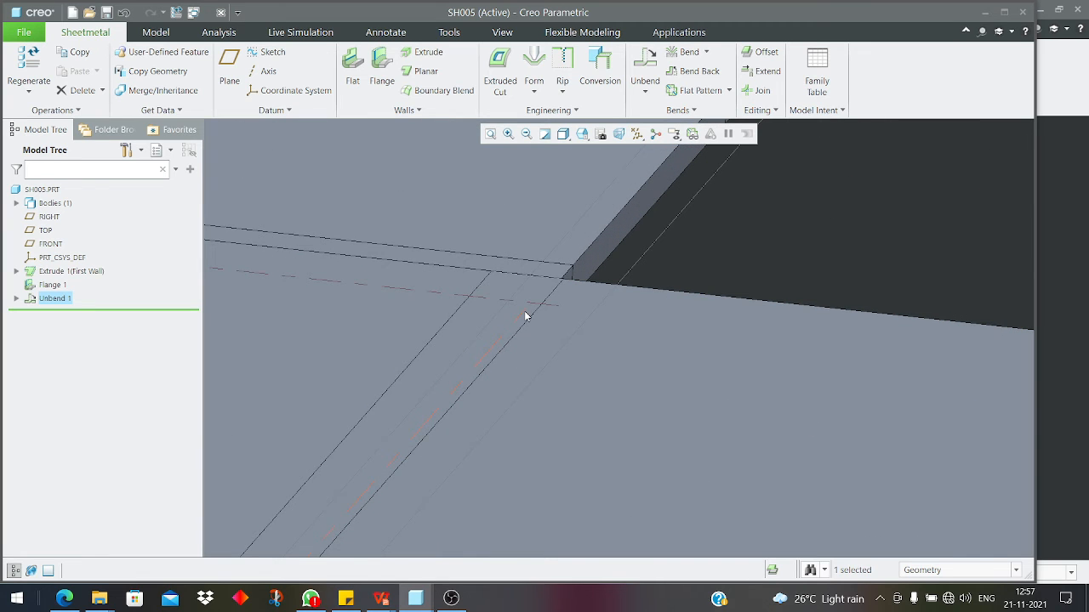
pyautogui.click(524, 316)
pyautogui.scroll(-3, 583, 262)
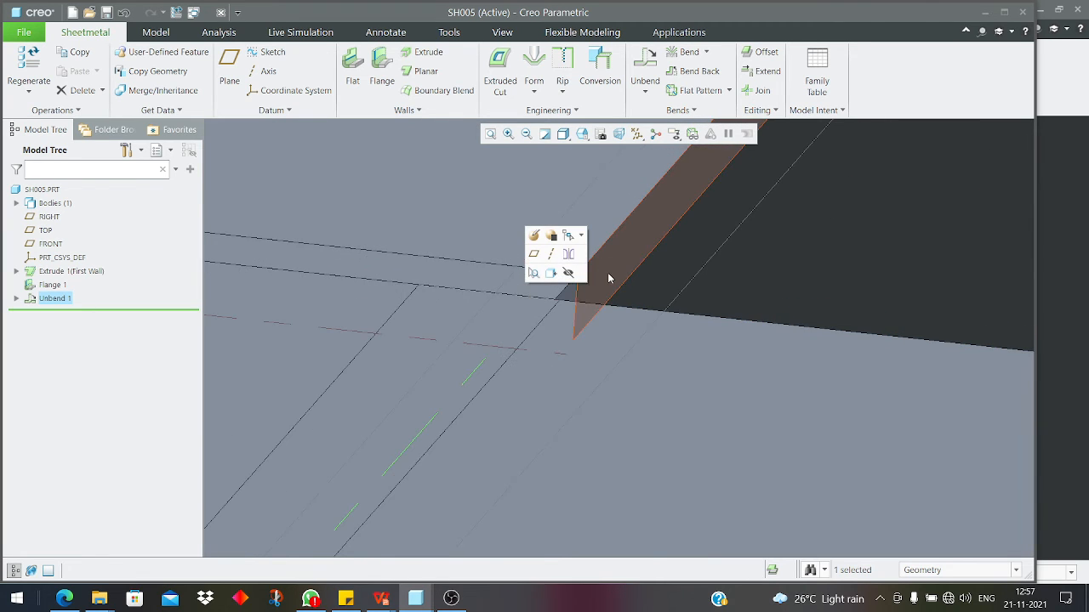
pyautogui.keyDown('ctrl'); pyautogui.click(608, 274); pyautogui.keyUp('ctrl')
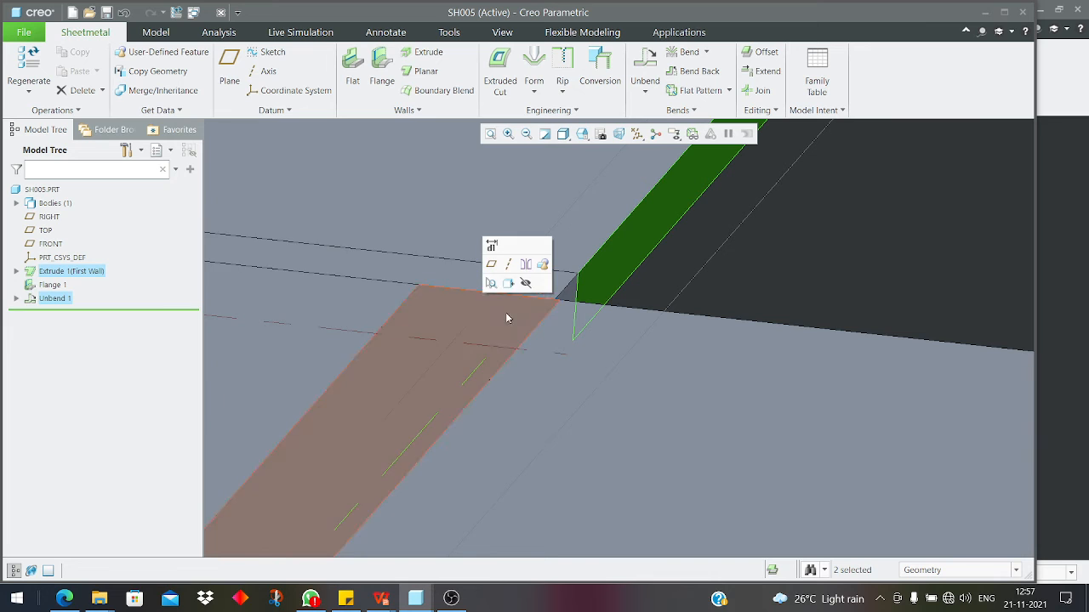
pyautogui.scroll(2, 545, 298)
pyautogui.click(654, 320)
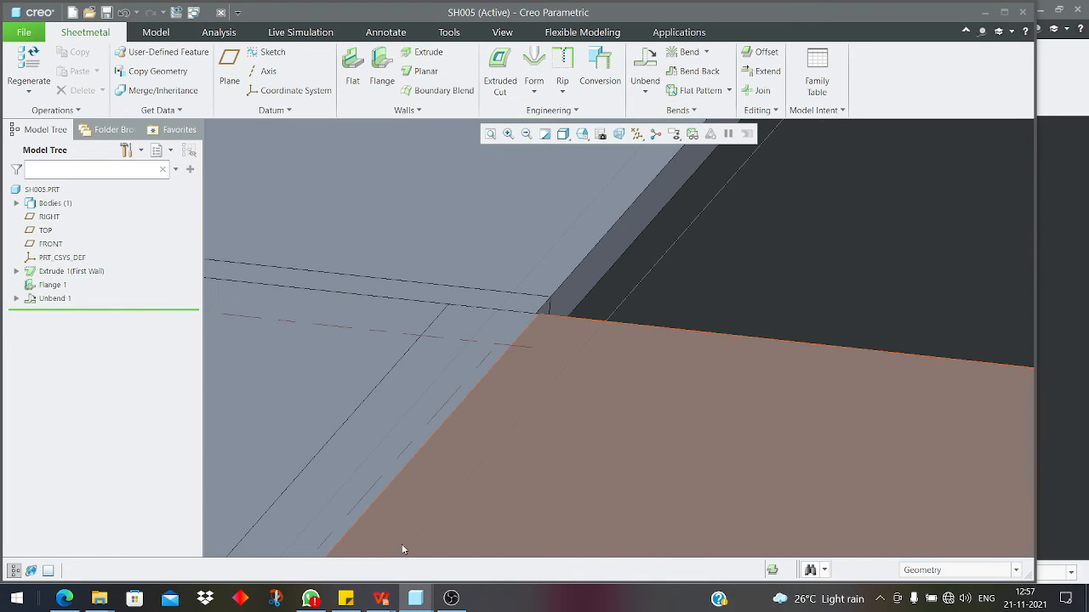
# - Switch to Snip & Sketch, capture the flattened flange corner, highlight the bend edge in purple, and close the snip
pyautogui.click(275, 598)
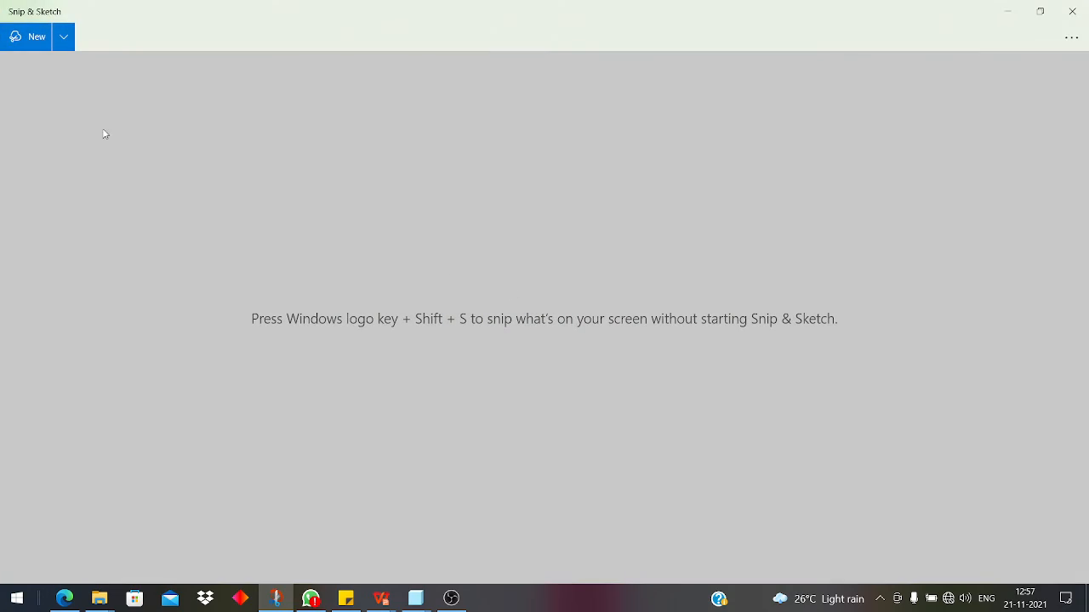
pyautogui.click(25, 37)
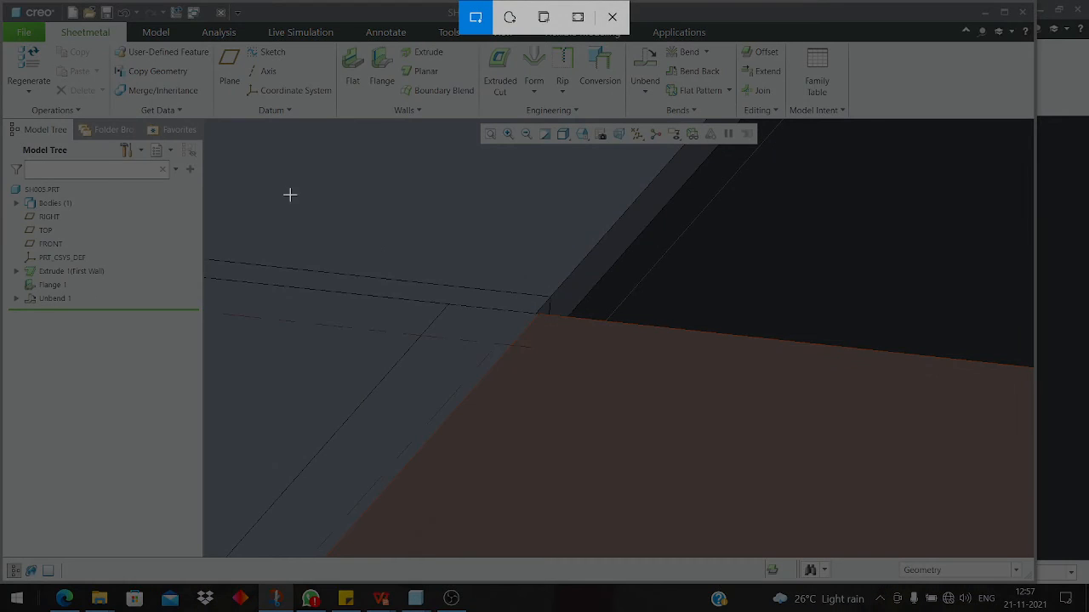
pyautogui.moveTo(267, 190); pyautogui.dragTo(764, 430)
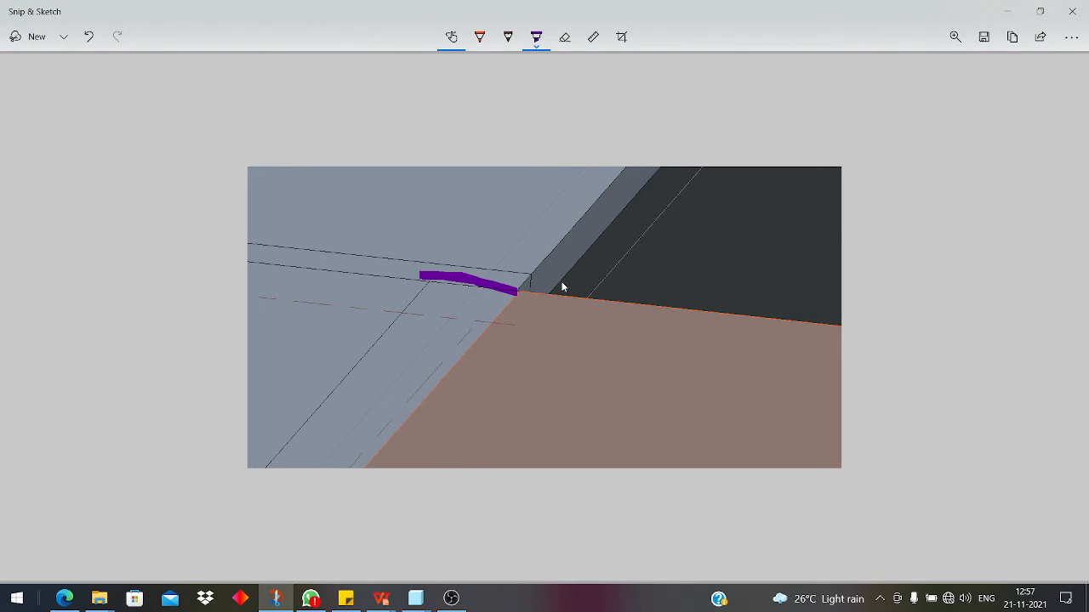
pyautogui.click(1064, 15)
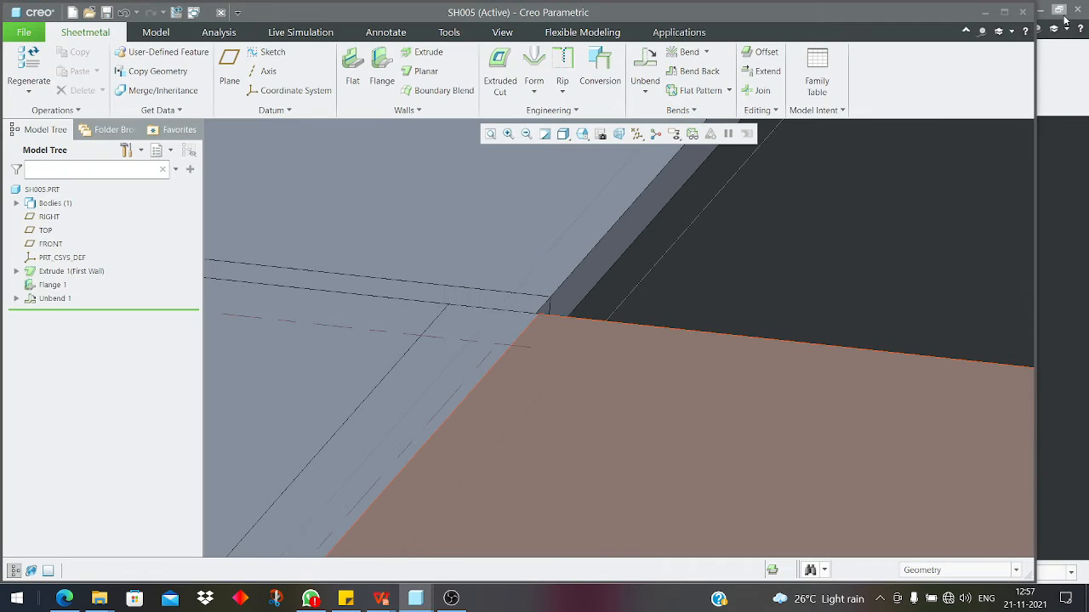
# - Delete the unbend feature to return the part to its bent state
pyautogui.scroll(3, 561, 289)
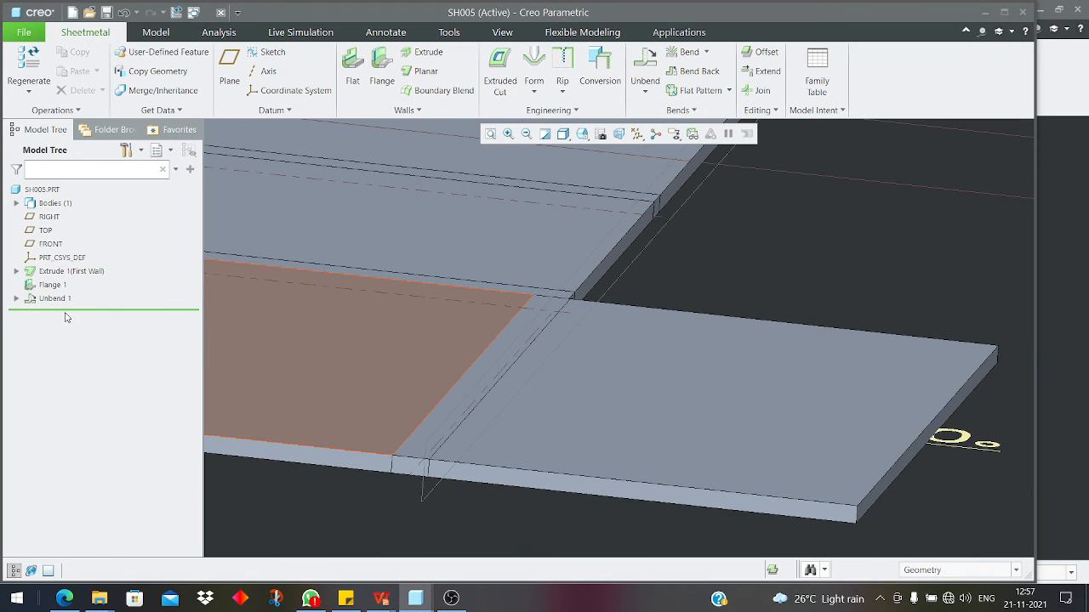
pyautogui.click(57, 300)
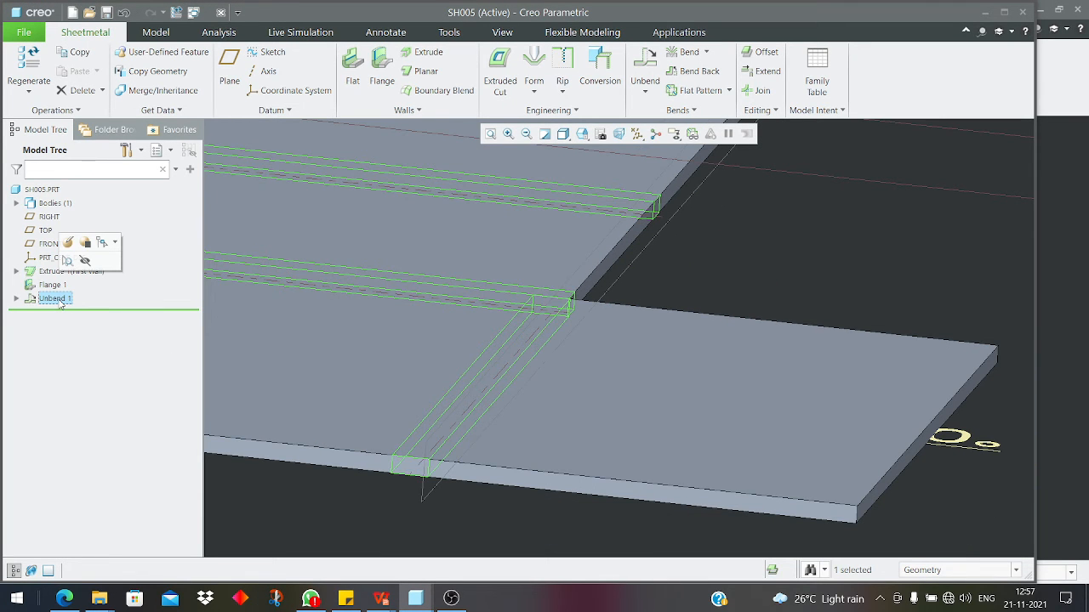
pyautogui.rightClick(59, 302)
pyautogui.click(90, 371)
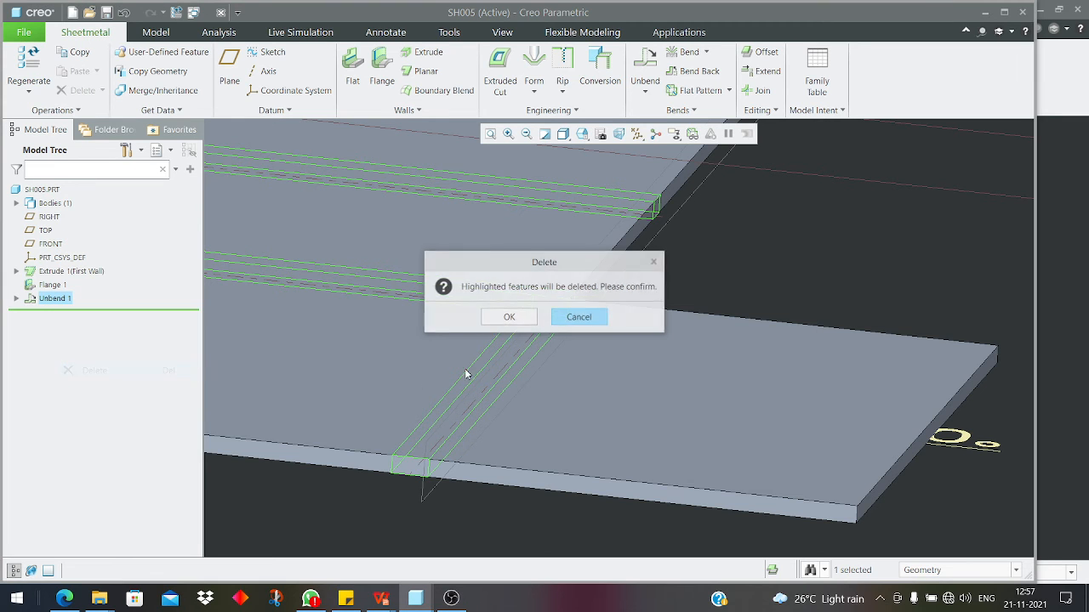
pyautogui.click(504, 322)
# - Examine the relief gap at the folded corner between the flange and the adjacent wall bend
pyautogui.moveTo(478, 347); pyautogui.dragTo(409, 296, button='middle')
pyautogui.scroll(1, 409, 293)
pyautogui.scroll(-4, 641, 458)
pyautogui.moveTo(641, 458); pyautogui.dragTo(687, 416, button='middle')
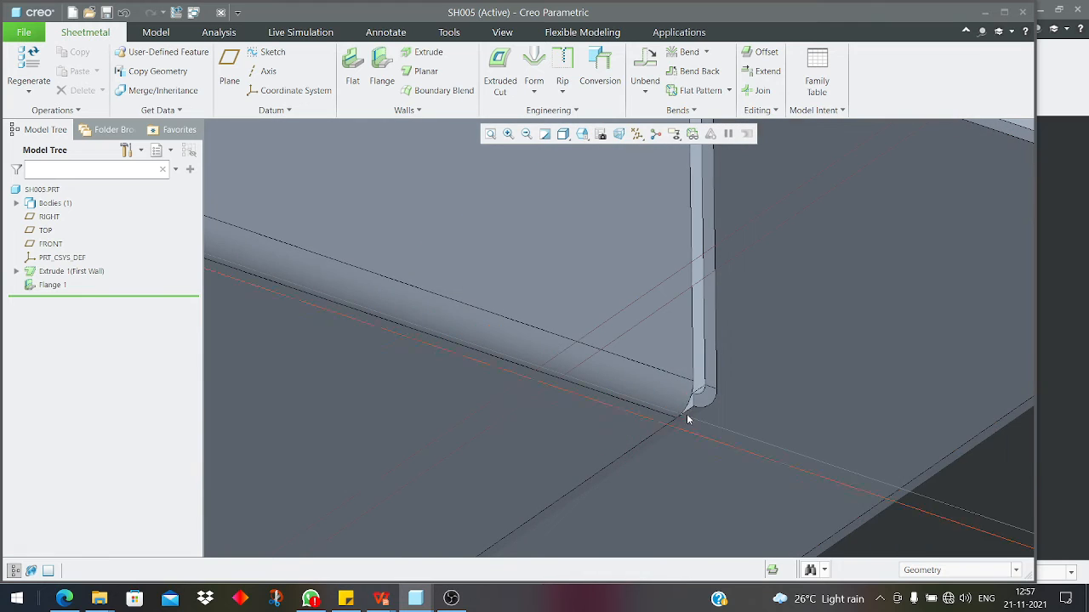
# - Open the end flange's definition for editing and review its miter cut and bend position settings at the corner
pyautogui.scroll(-2, 688, 410)
pyautogui.scroll(4, 567, 404)
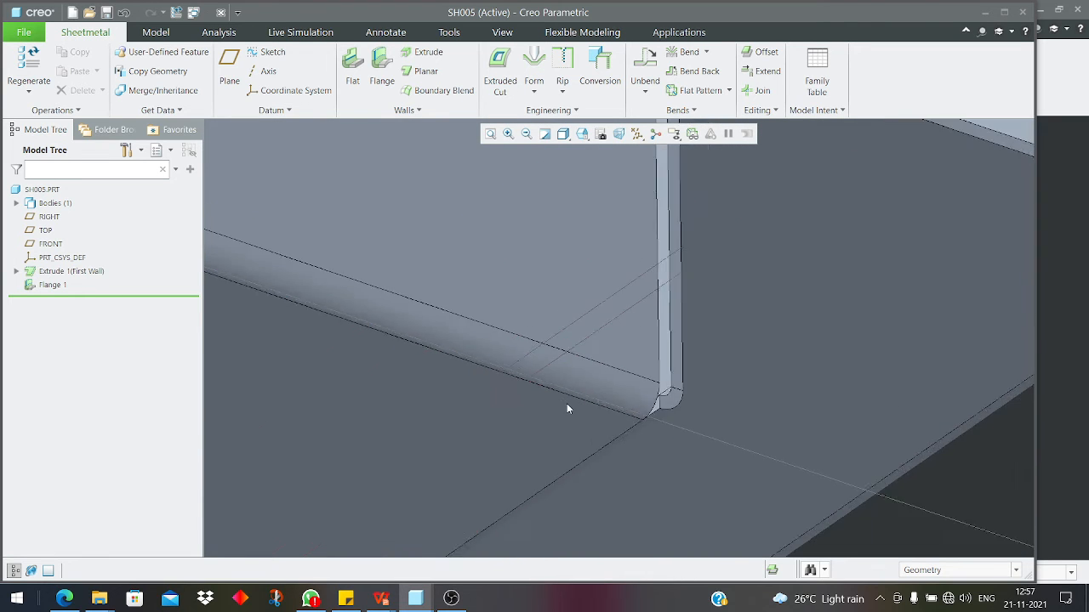
pyautogui.moveTo(566, 404); pyautogui.dragTo(630, 413, button='middle')
pyautogui.click(644, 391)
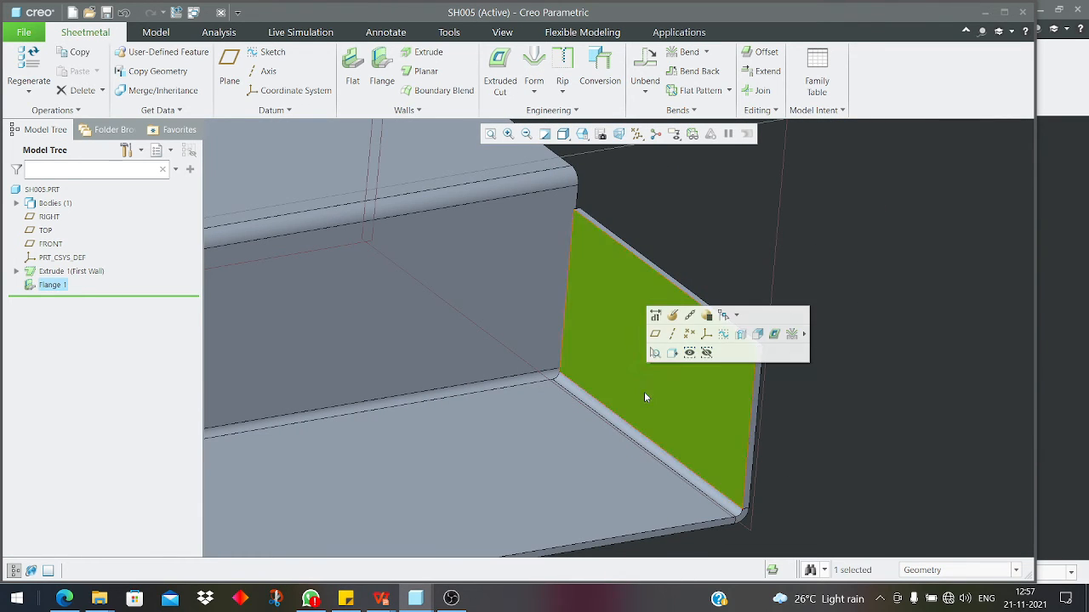
pyautogui.click(58, 292)
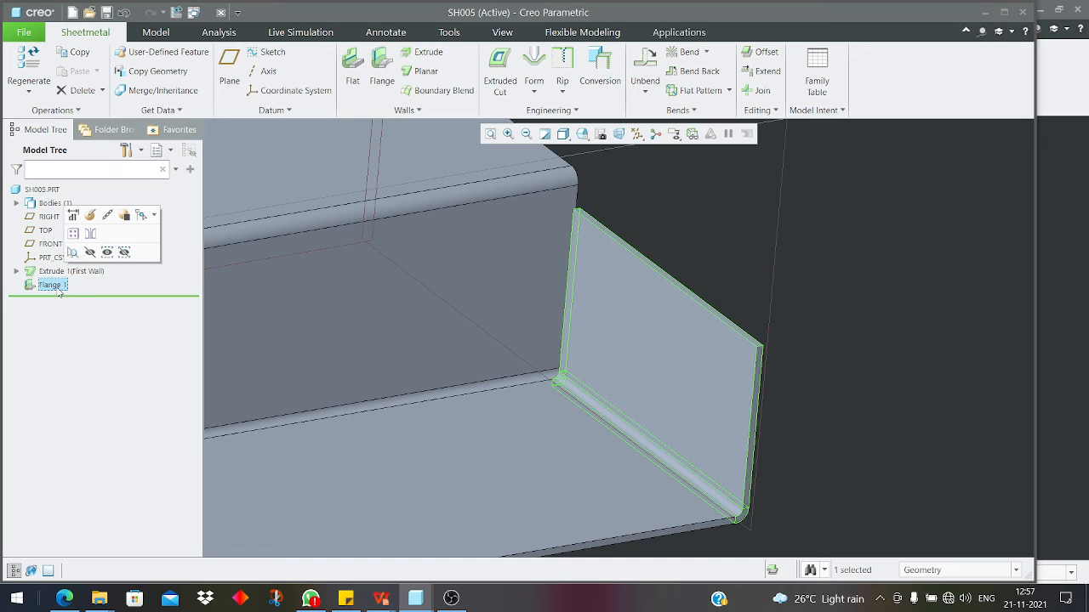
pyautogui.click(89, 217)
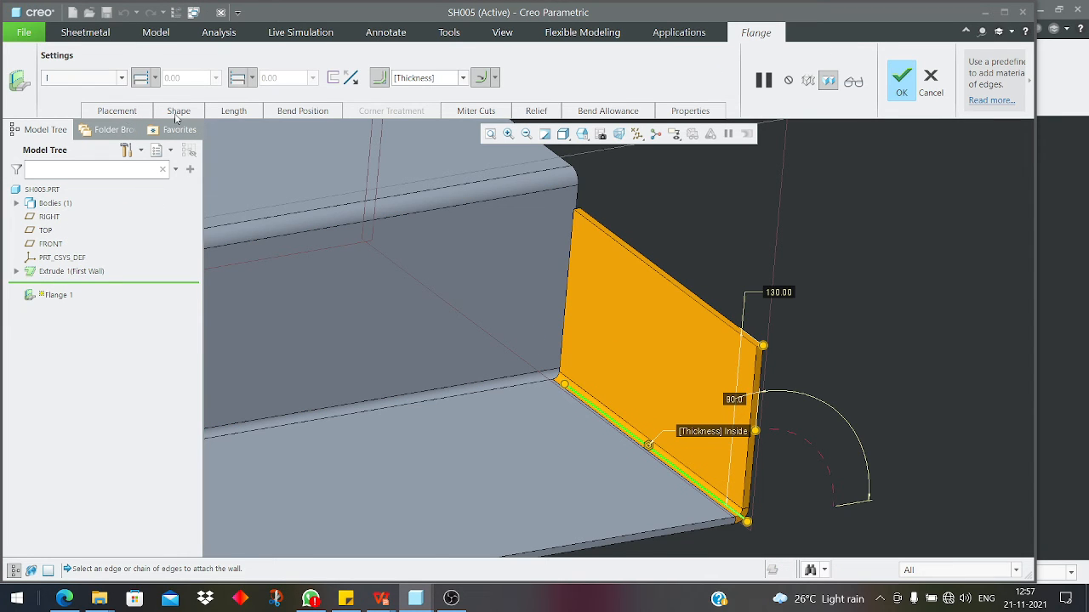
pyautogui.click(467, 111)
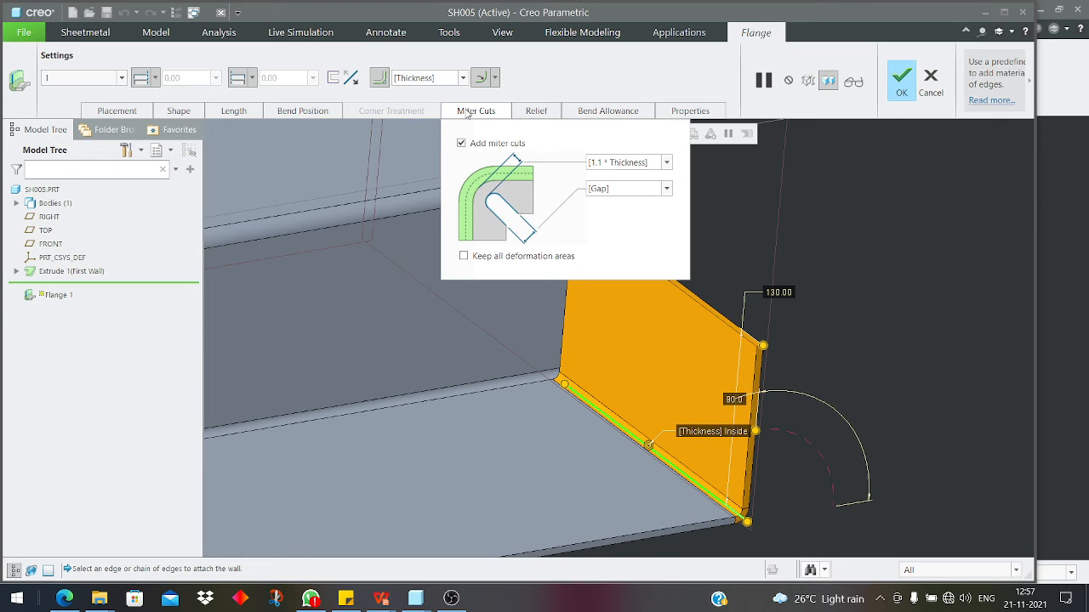
pyautogui.click(303, 111)
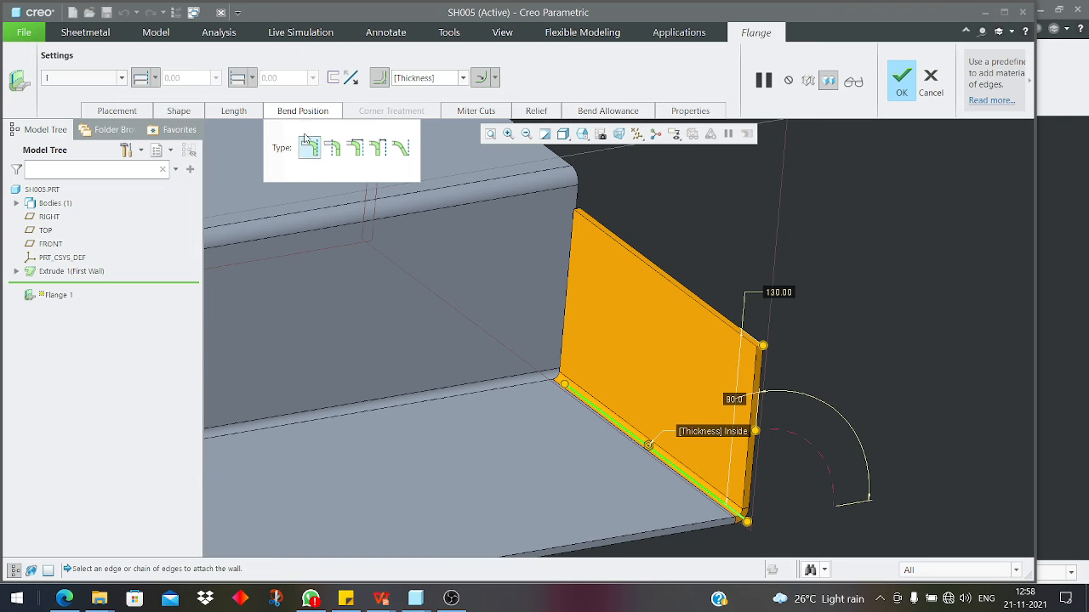
pyautogui.scroll(-3, 548, 382)
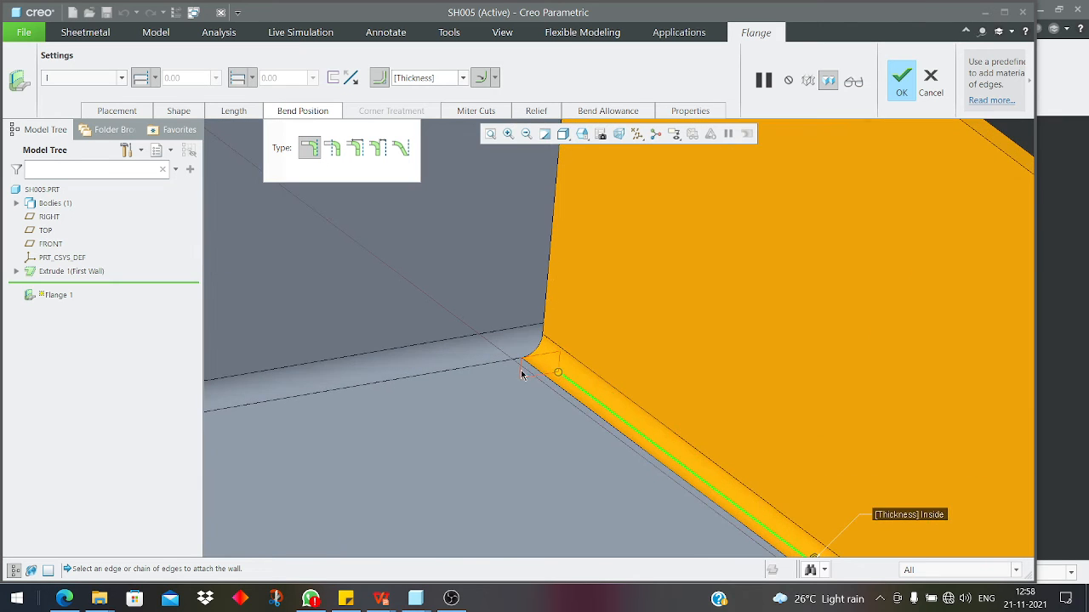
pyautogui.moveTo(541, 371); pyautogui.dragTo(446, 369, button='middle')
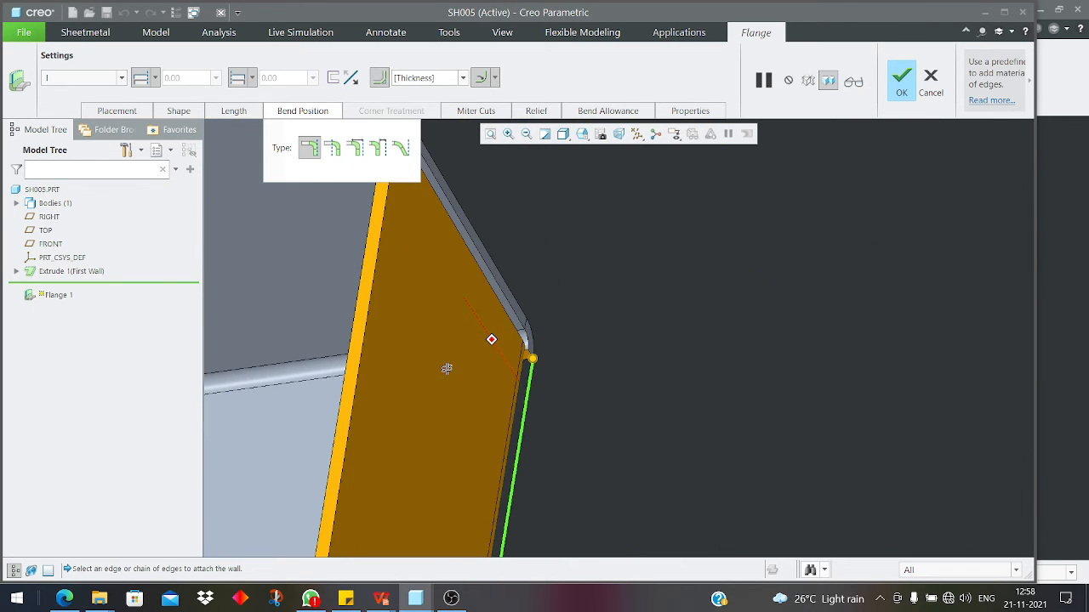
# - Try the alternative bend positions on the flange and choose the offset type with a value of 0.00
pyautogui.click(335, 149)
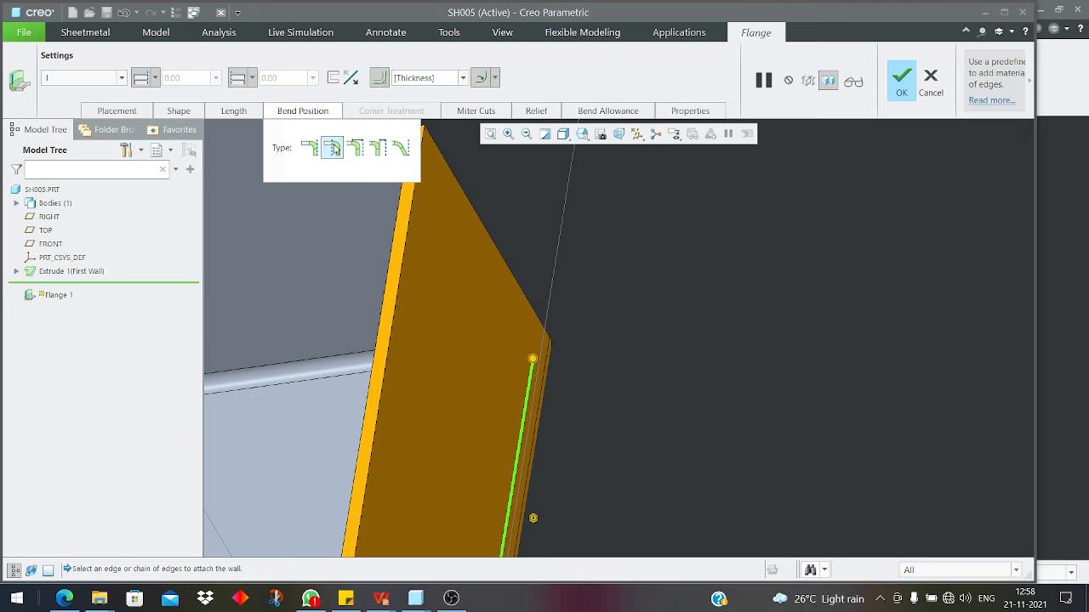
pyautogui.scroll(3, 396, 304)
pyautogui.moveTo(377, 315); pyautogui.dragTo(408, 302, button='middle')
pyautogui.scroll(1, 402, 305)
pyautogui.scroll(-4, 307, 404)
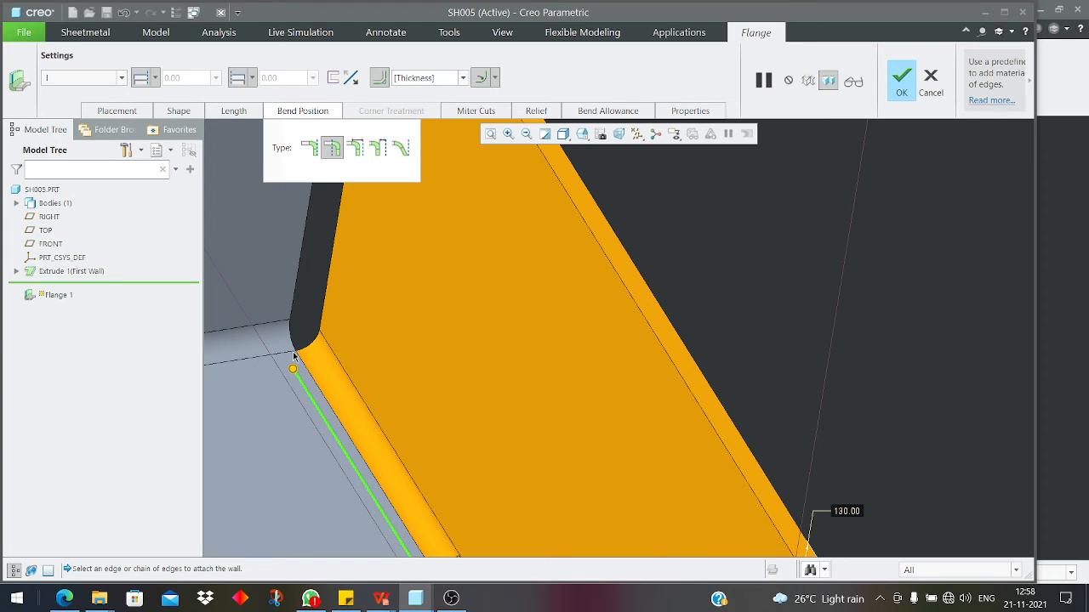
pyautogui.click(355, 150)
pyautogui.click(379, 150)
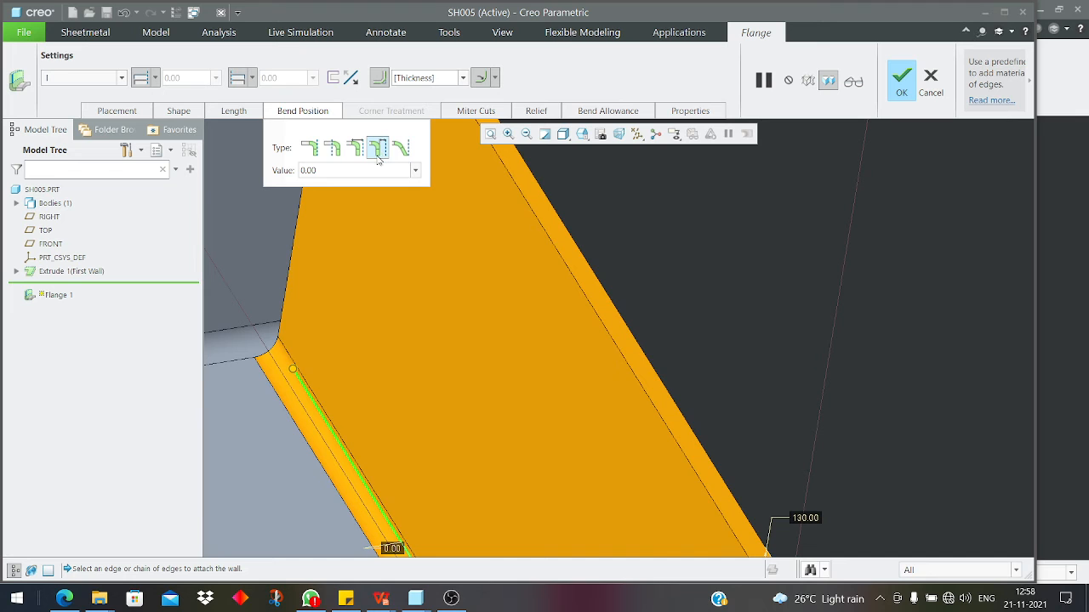
pyautogui.moveTo(317, 331); pyautogui.dragTo(294, 341, button='middle')
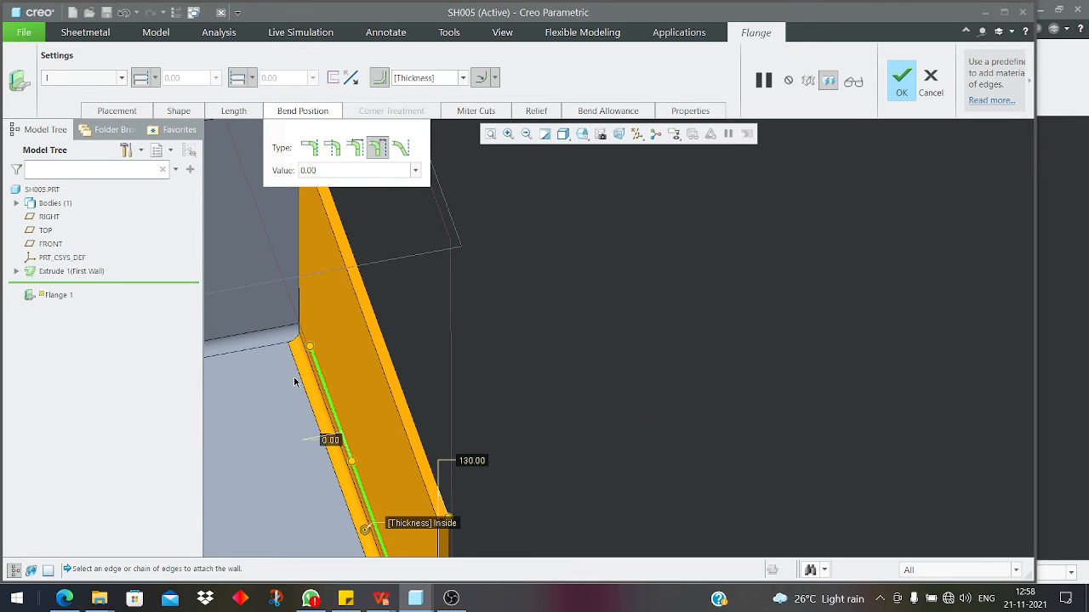
# - Check the miter cut settings and pull the flange's corner end back from the adjacent wall by about 13.72
pyautogui.click(476, 111)
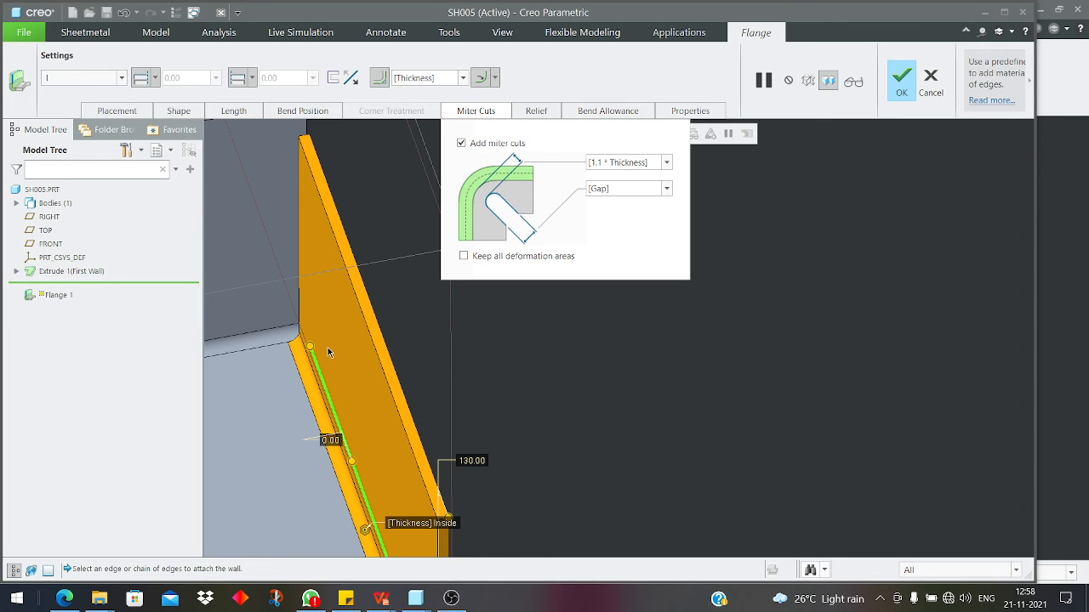
pyautogui.moveTo(327, 352); pyautogui.dragTo(277, 348, button='middle')
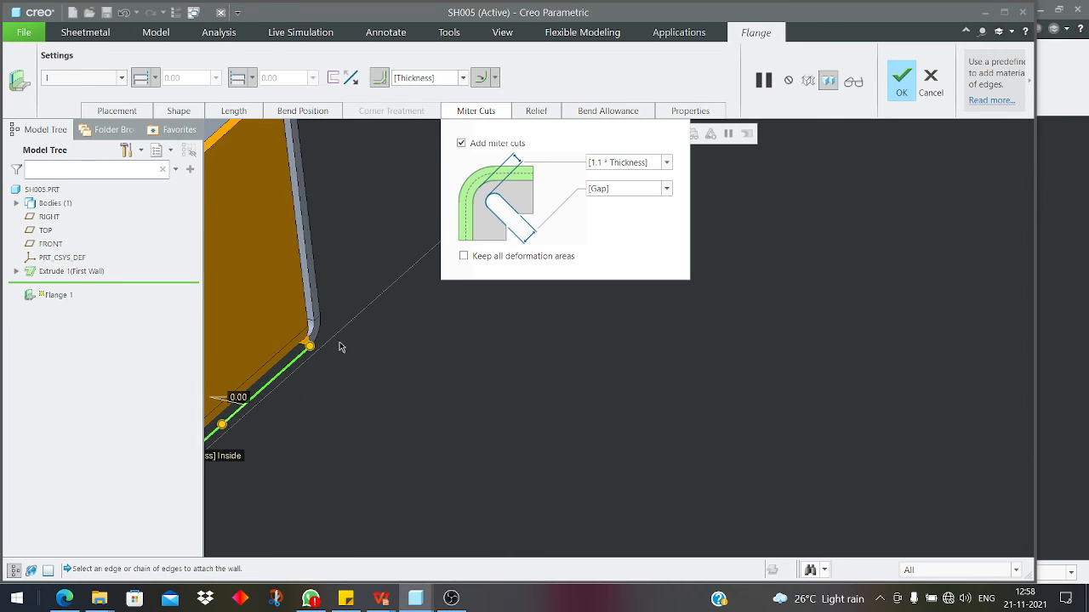
pyautogui.moveTo(311, 348); pyautogui.dragTo(293, 360)
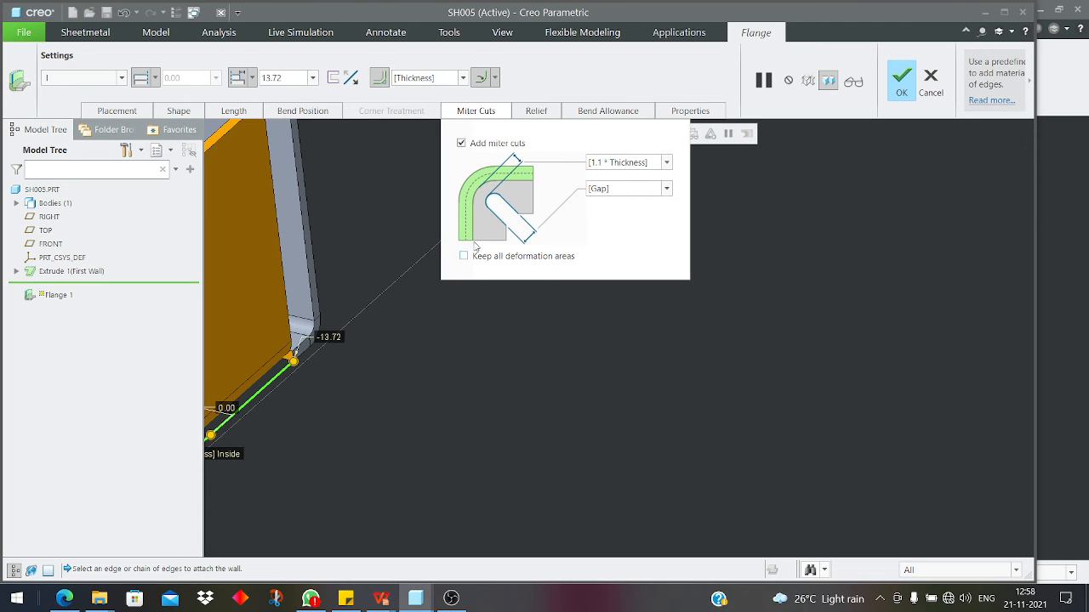
# - Set the flange's bend relief type to Obround and complete the flange redefinition
pyautogui.click(535, 112)
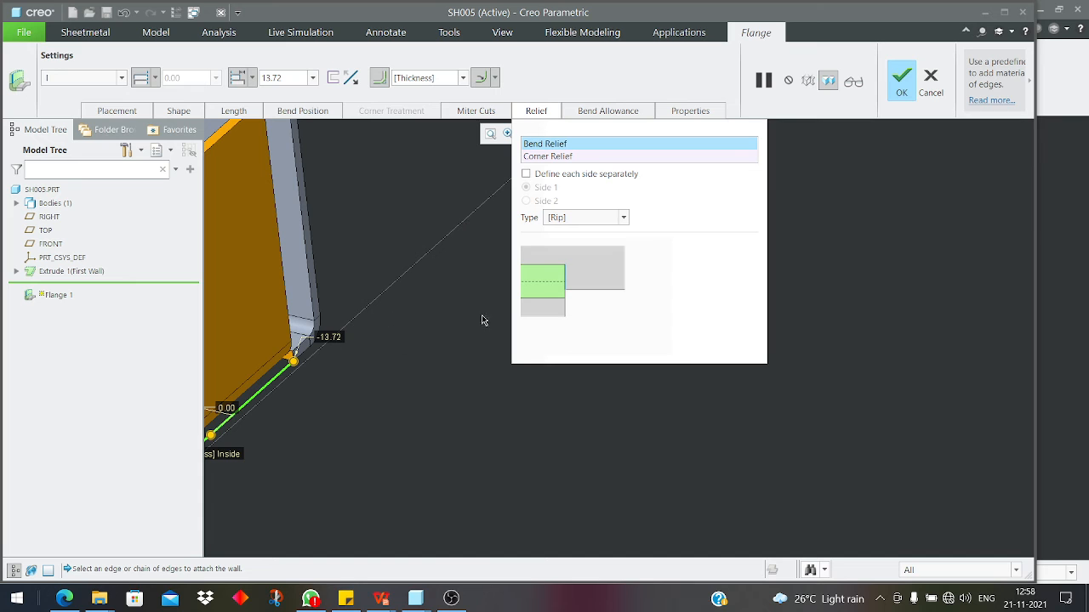
pyautogui.click(561, 220)
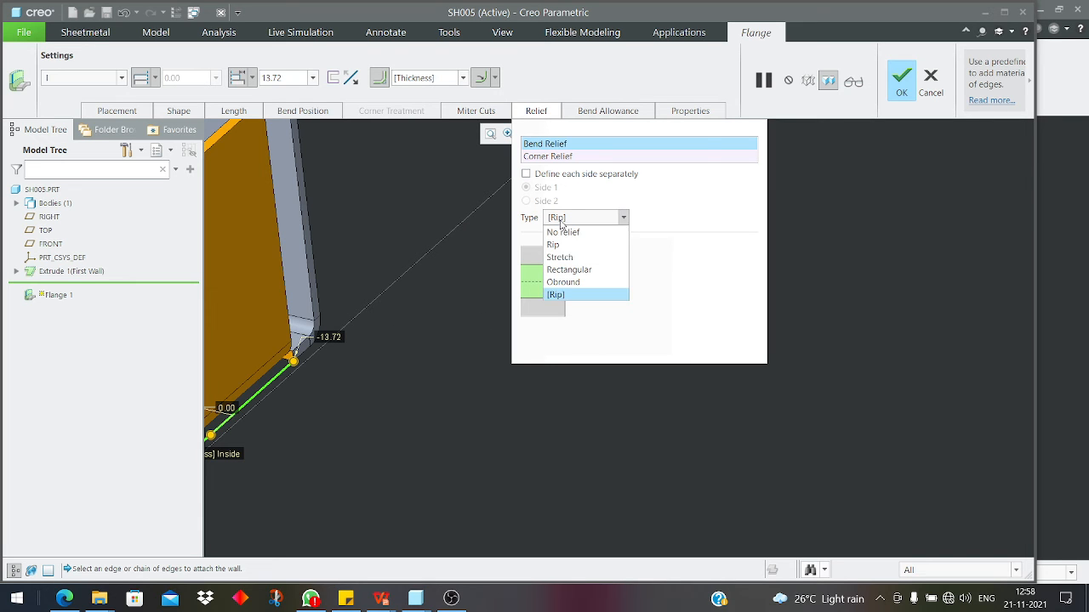
pyautogui.click(562, 282)
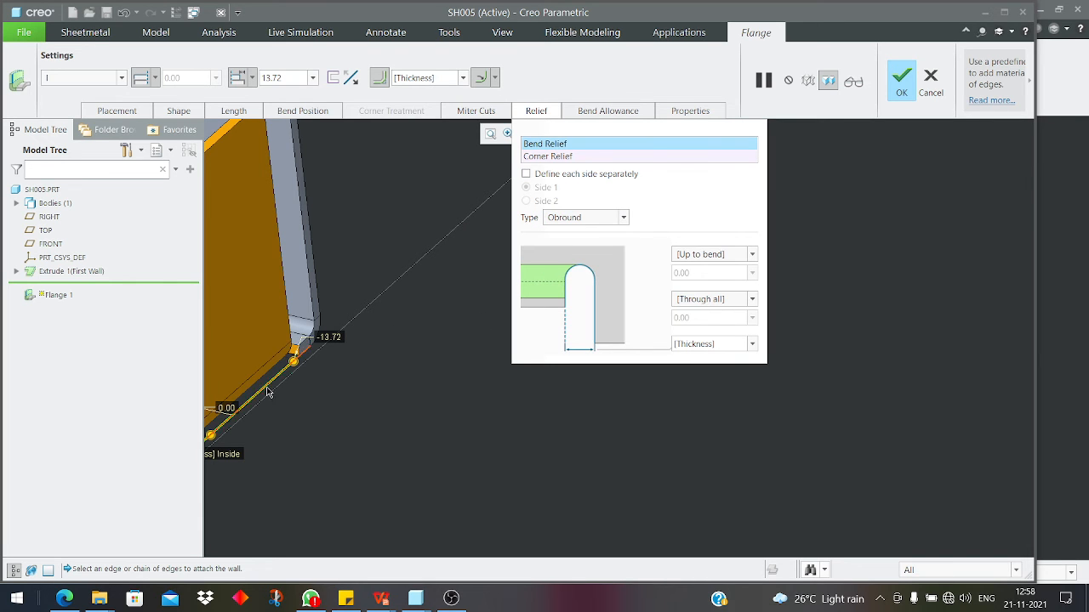
pyautogui.scroll(-5, 267, 392)
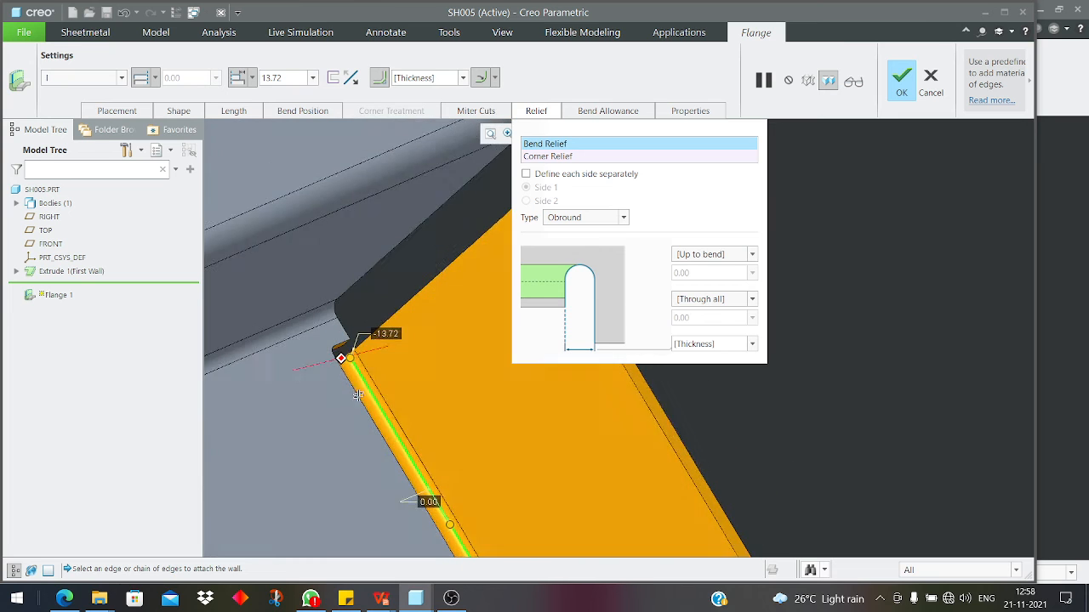
pyautogui.moveTo(358, 395); pyautogui.dragTo(341, 369, button='middle')
pyautogui.scroll(-1, 340, 349)
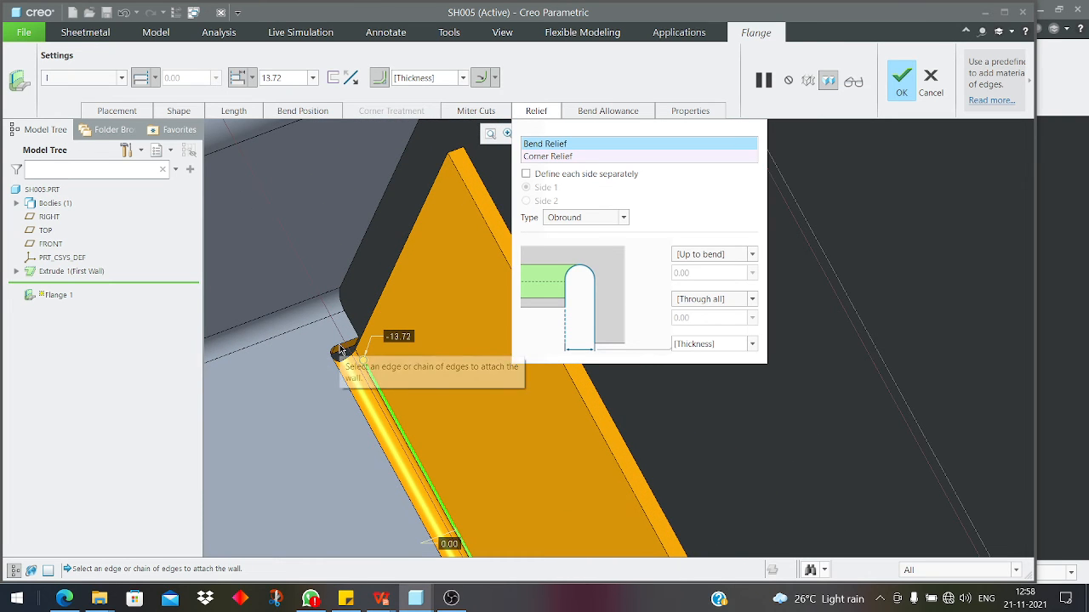
pyautogui.scroll(5, 357, 283)
pyautogui.moveTo(358, 276); pyautogui.dragTo(366, 348, button='middle')
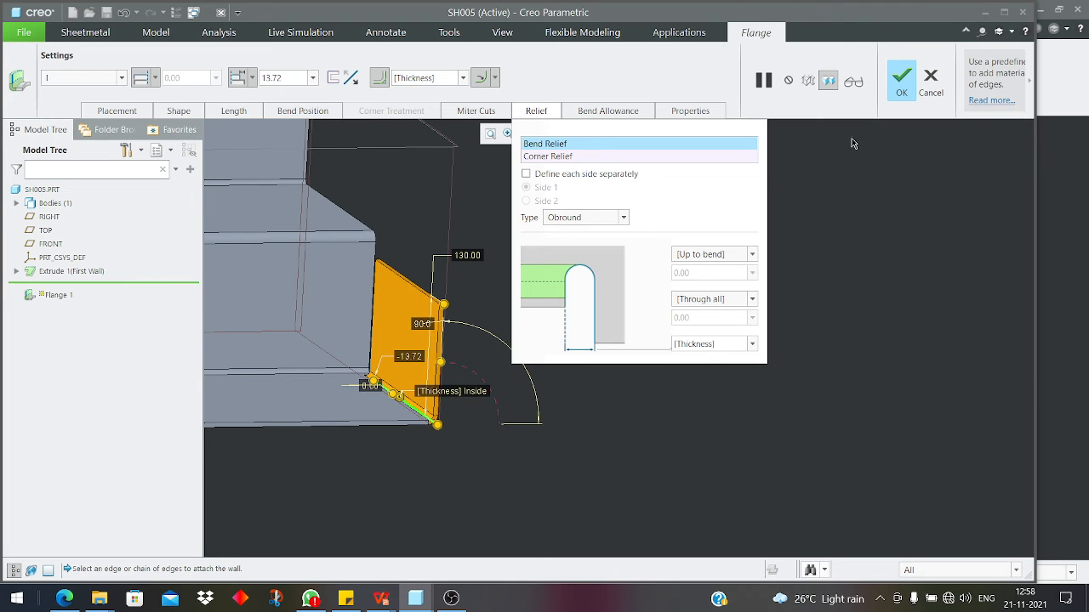
pyautogui.click(900, 85)
# - Measure between the flange's outer face and the adjacent wall's end face with a summary measurement
pyautogui.moveTo(579, 327)
pyautogui.mouseDown(button='middle')
pyautogui.moveTo(464, 370)
pyautogui.moveTo(433, 332)
pyautogui.moveTo(421, 358)
pyautogui.moveTo(340, 366)
pyautogui.moveTo(372, 344)
pyautogui.mouseUp(button='middle')
pyautogui.scroll(-5, 459, 362)
pyautogui.scroll(2, 434, 340)
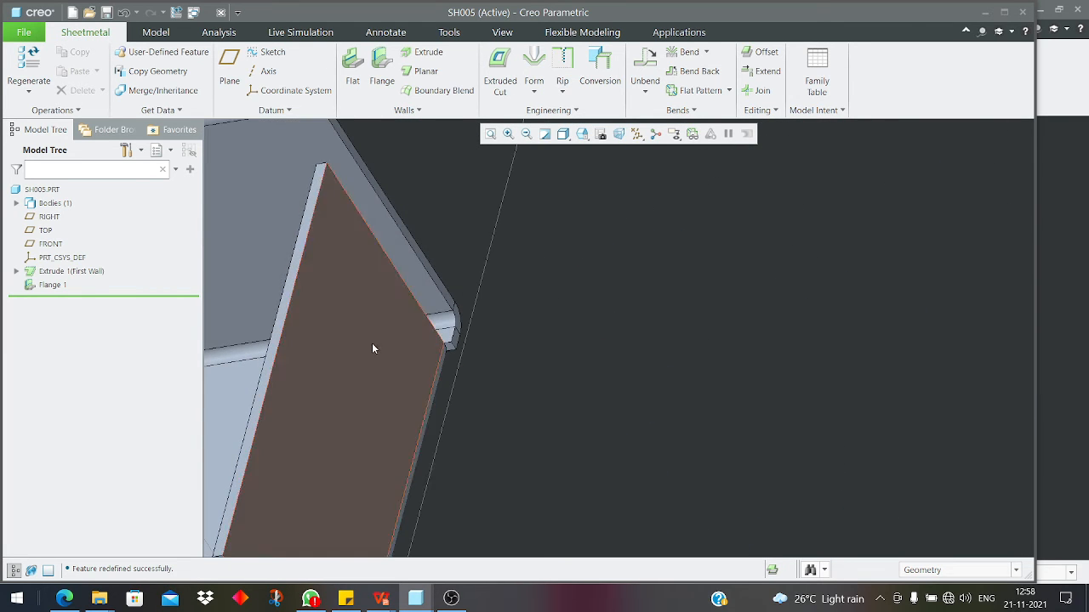
pyautogui.scroll(3, 510, 295)
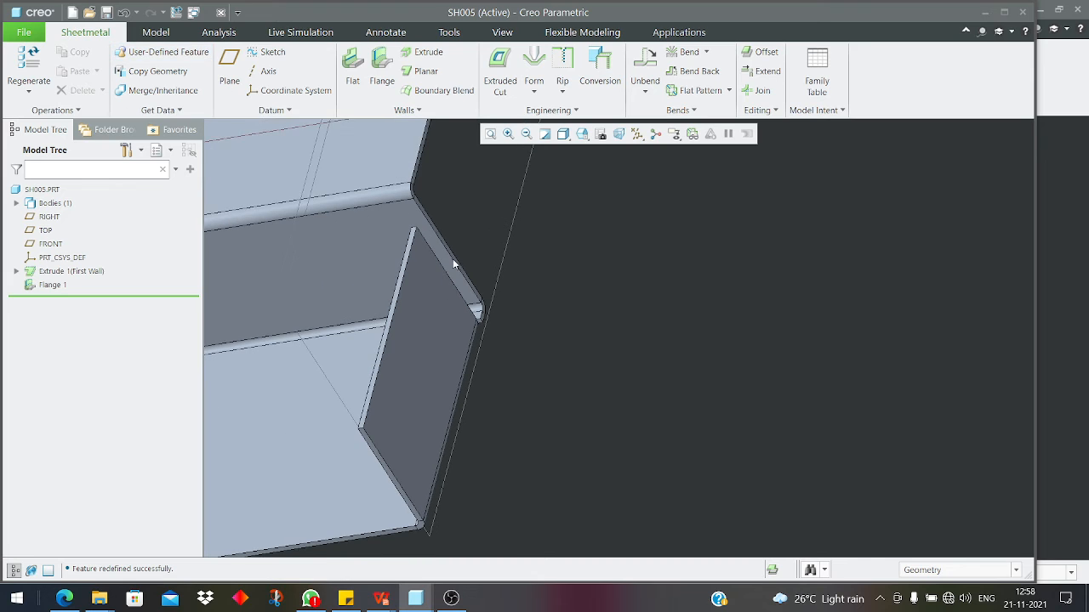
pyautogui.click(231, 37)
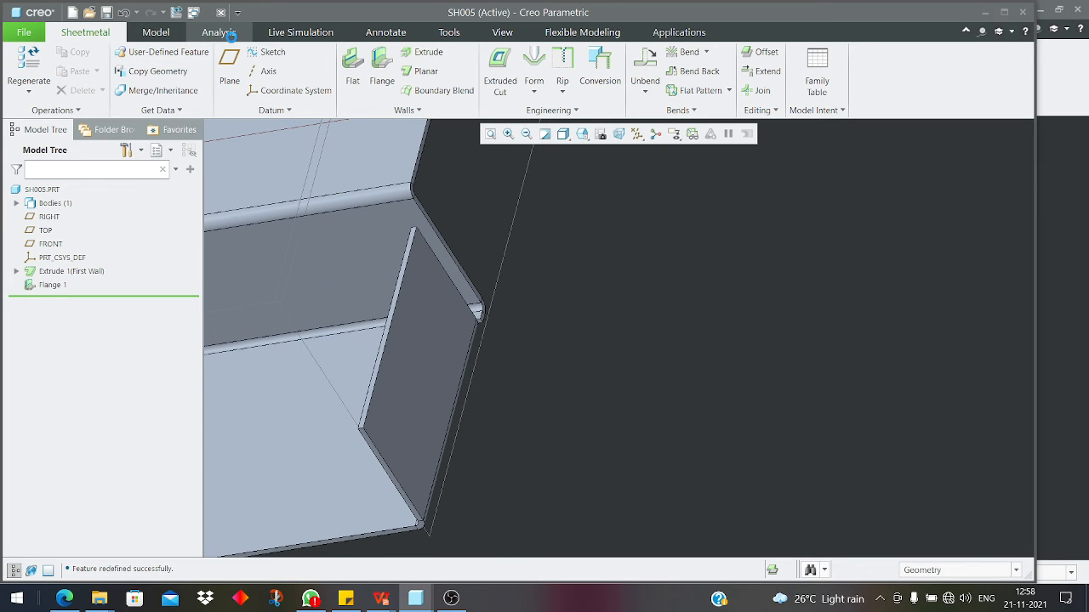
pyautogui.click(409, 85)
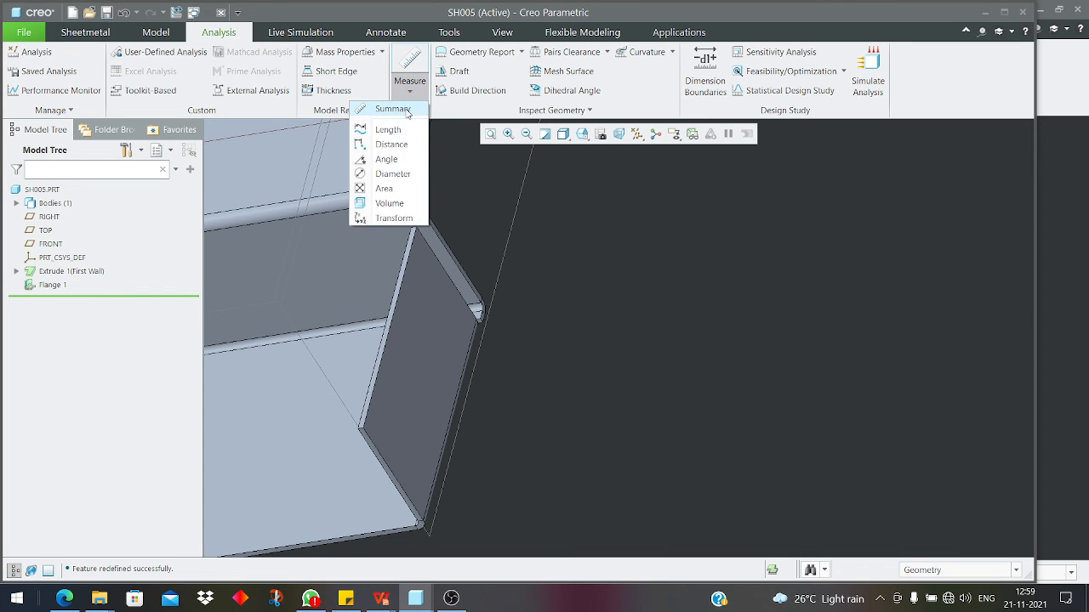
pyautogui.click(394, 107)
pyautogui.scroll(-3, 445, 323)
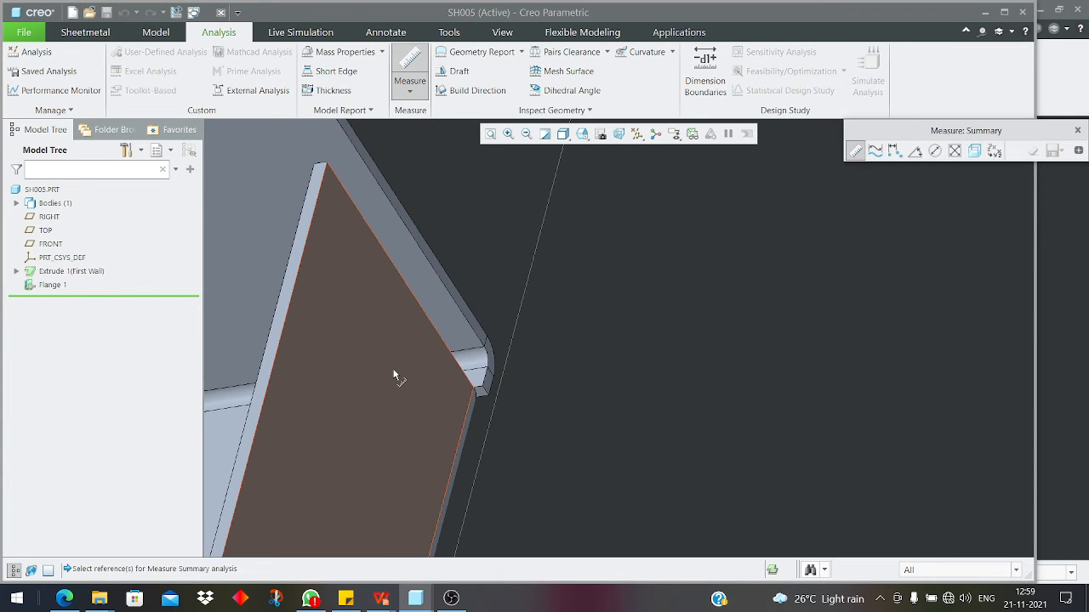
pyautogui.click(386, 337)
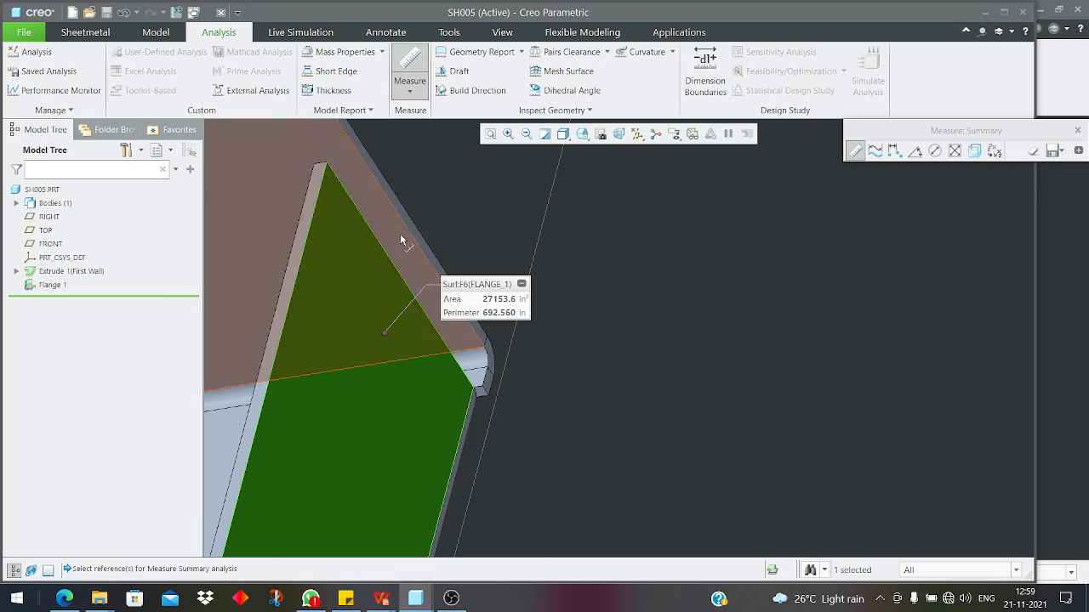
pyautogui.scroll(-3, 403, 218)
pyautogui.keyDown('ctrl'); pyautogui.click(406, 217); pyautogui.keyUp('ctrl')
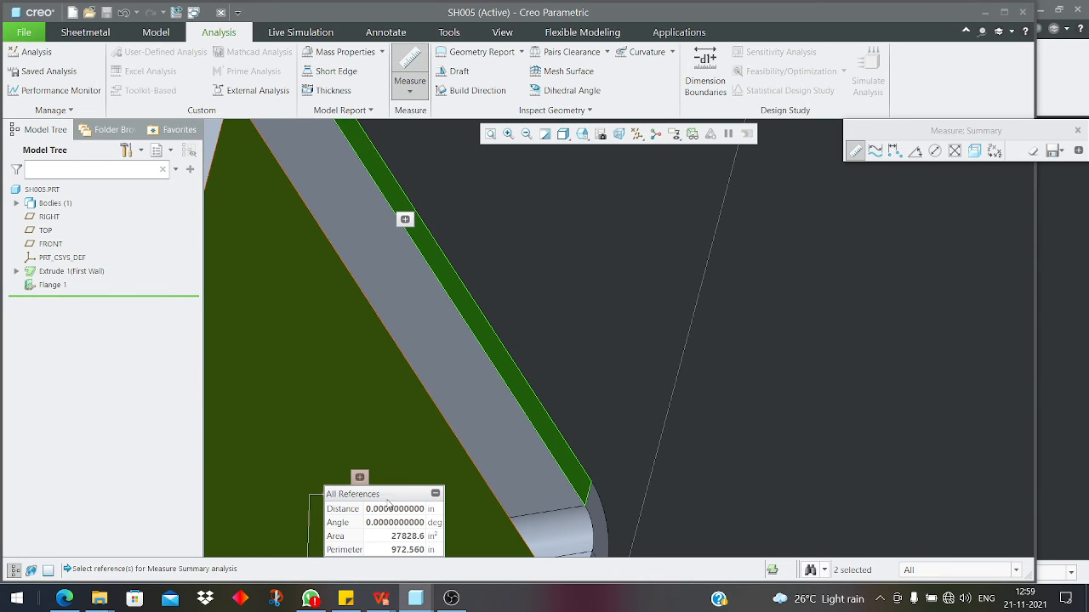
pyautogui.press('Escape')
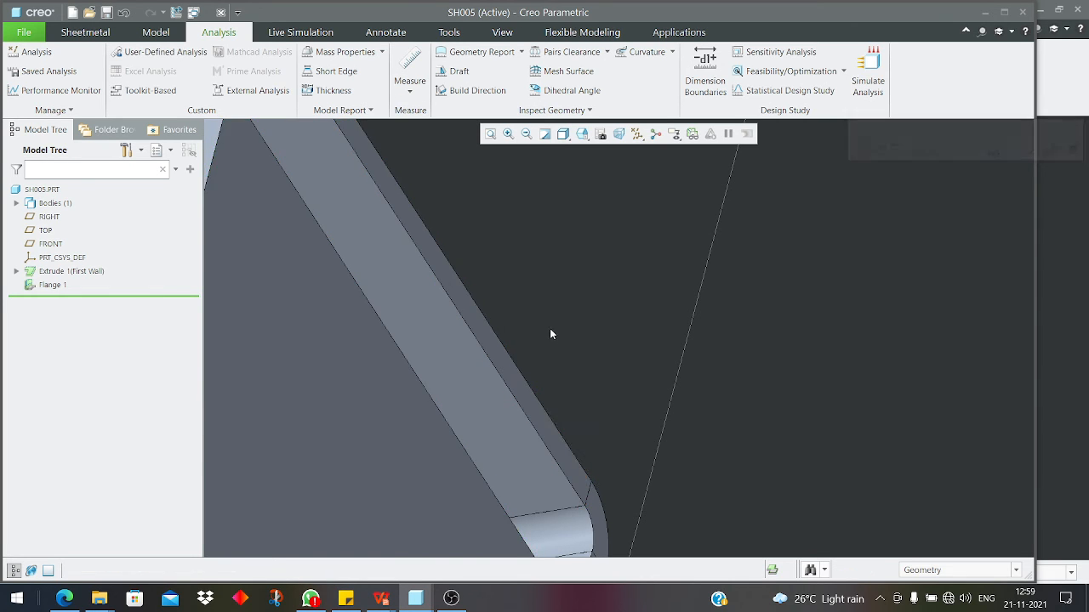
# - Examine the obround relief and clearance at the flange corner, and the flange's placement on the whole part
pyautogui.scroll(4, 476, 325)
pyautogui.moveTo(474, 325)
pyautogui.mouseDown(button='middle')
pyautogui.moveTo(497, 316)
pyautogui.moveTo(462, 385)
pyautogui.mouseUp(button='middle')
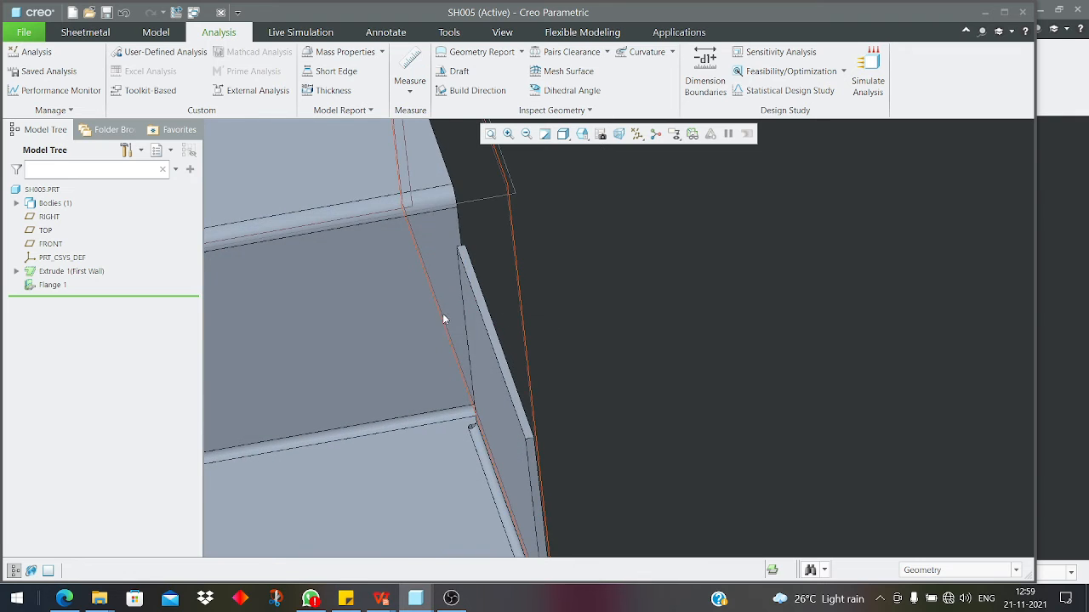
pyautogui.scroll(3, 443, 316)
pyautogui.moveTo(437, 297); pyautogui.dragTo(420, 273, button='middle')
pyautogui.scroll(3, 604, 323)
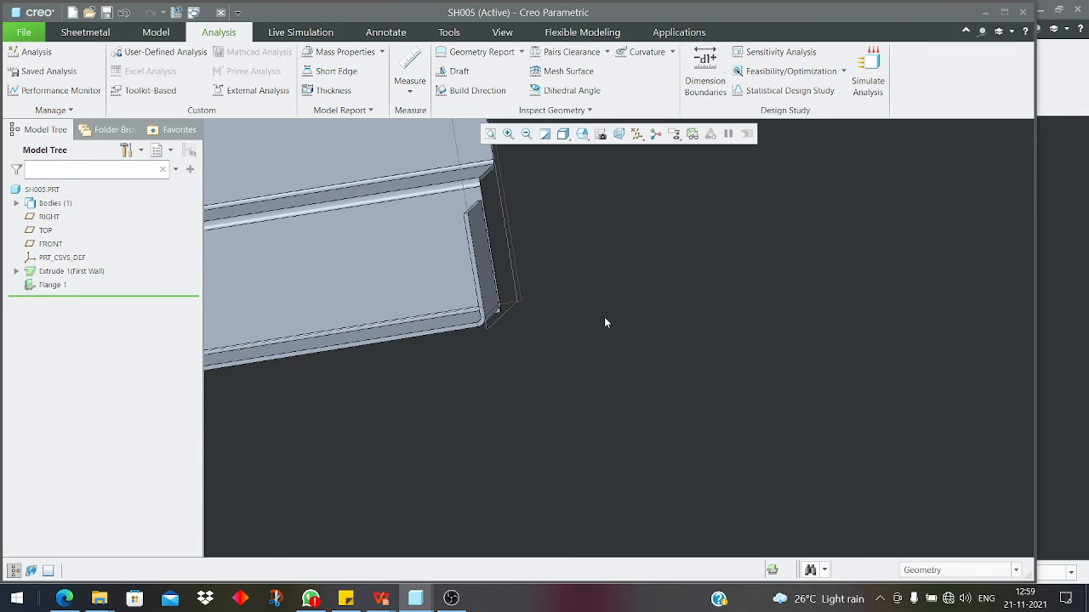
pyautogui.click(403, 295)
pyautogui.click(430, 248)
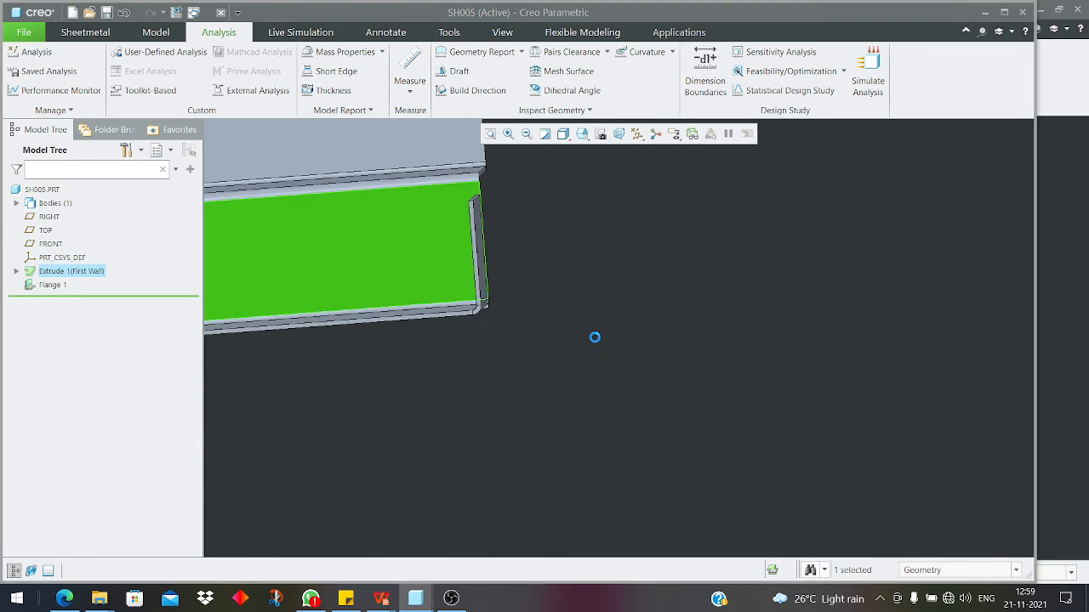
pyautogui.scroll(-3, 476, 308)
pyautogui.moveTo(455, 293)
pyautogui.mouseDown(button='middle')
pyautogui.moveTo(476, 325)
pyautogui.moveTo(474, 298)
pyautogui.moveTo(487, 282)
pyautogui.moveTo(477, 265)
pyautogui.mouseUp(button='middle')
pyautogui.scroll(-3, 485, 310)
pyautogui.click(469, 283)
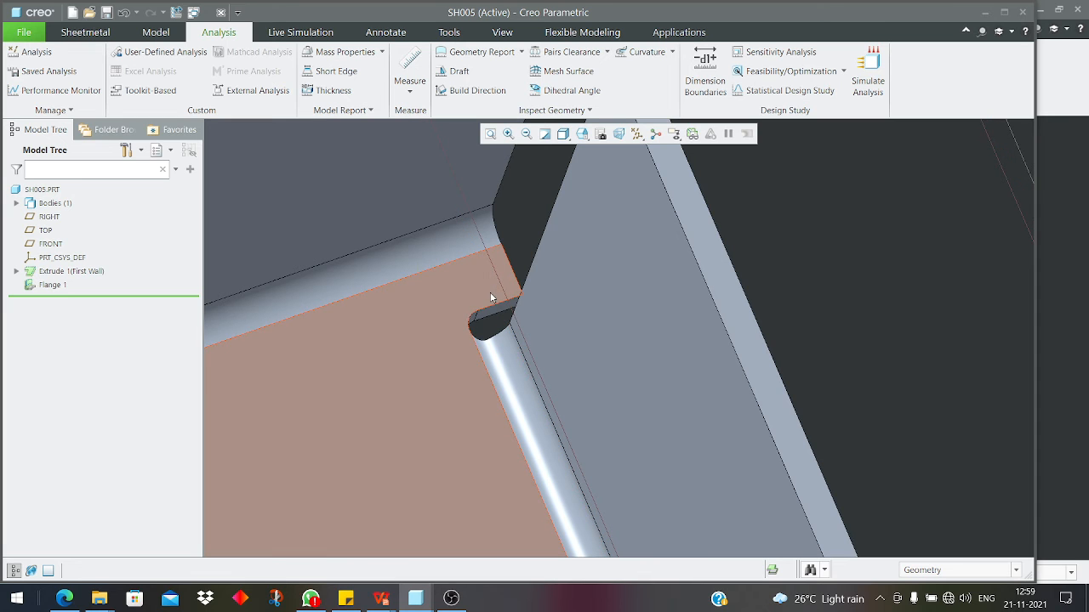
pyautogui.moveTo(488, 294); pyautogui.dragTo(537, 293, button='middle')
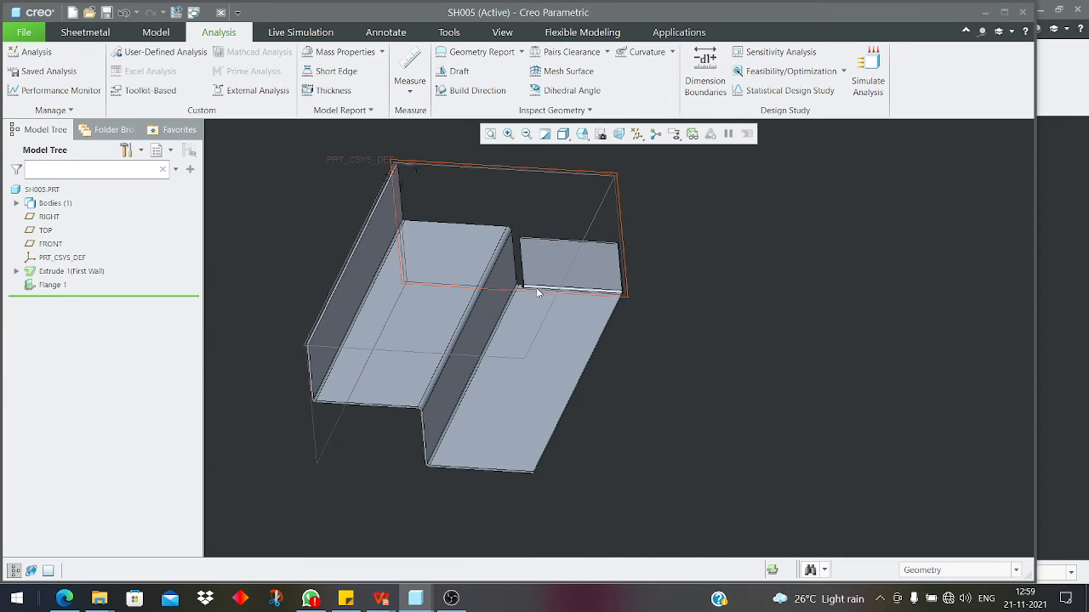
# - Redefine the flange and extend its attachment chain with the adjacent long side edge and the opposite end edge
pyautogui.click(53, 285)
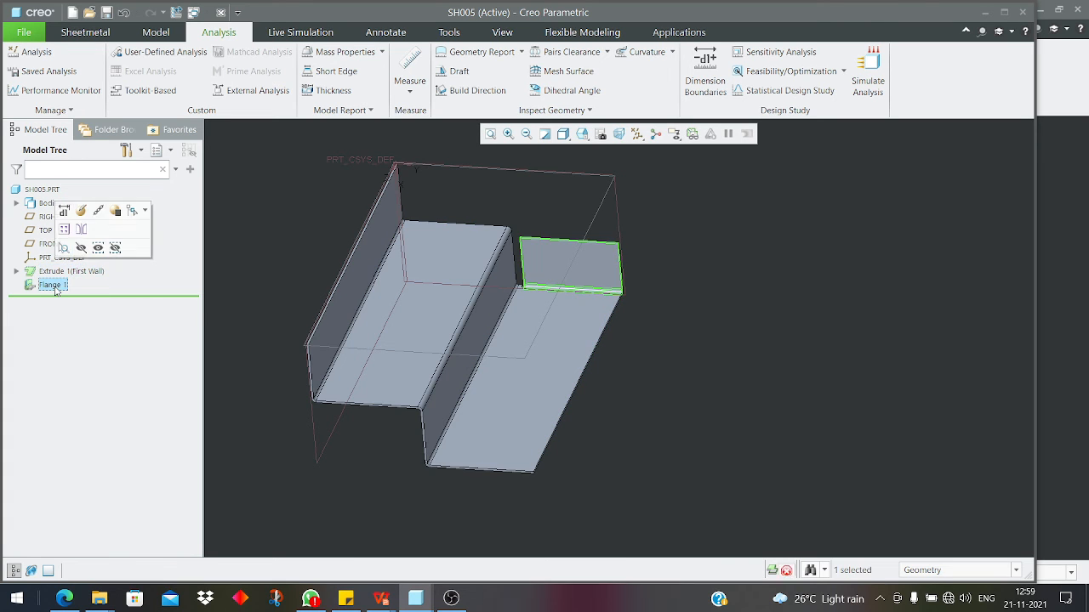
pyautogui.click(82, 212)
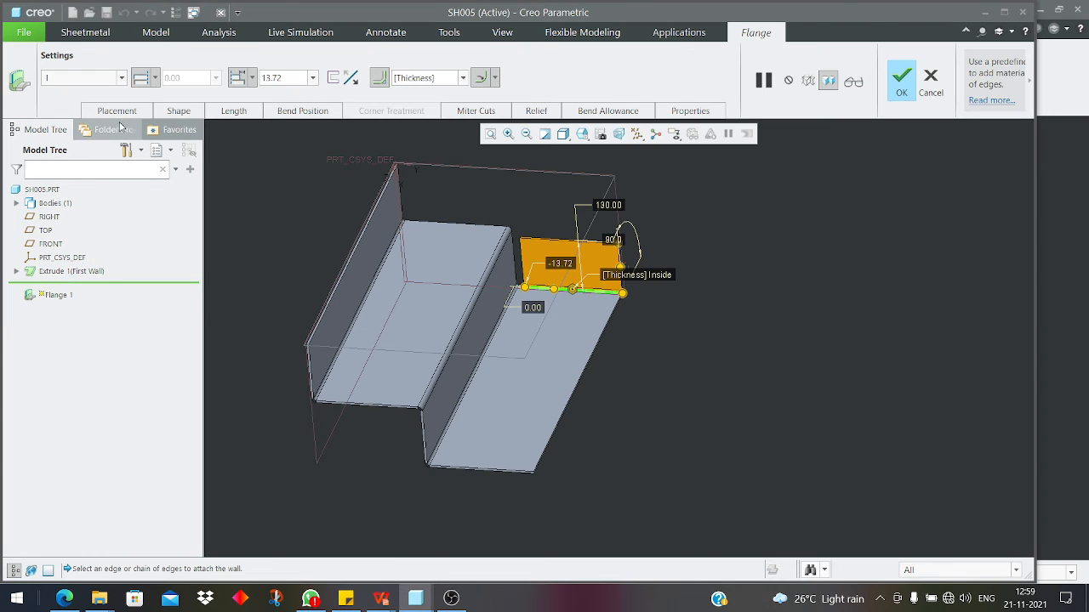
pyautogui.click(122, 111)
pyautogui.click(276, 145)
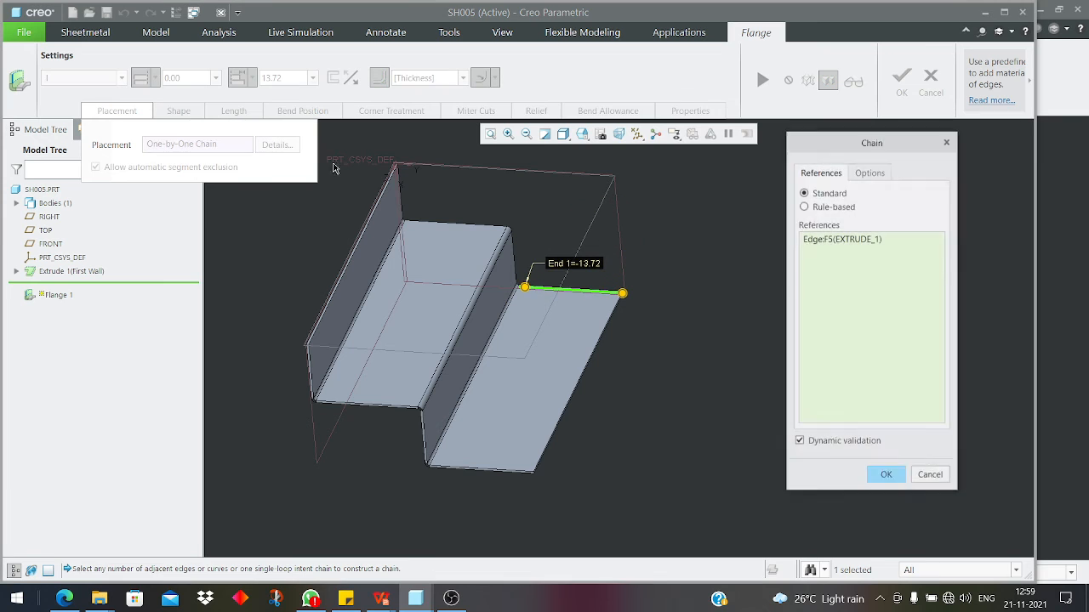
pyautogui.scroll(-5, 615, 322)
pyautogui.keyDown('ctrl'); pyautogui.click(613, 303); pyautogui.keyUp('ctrl')
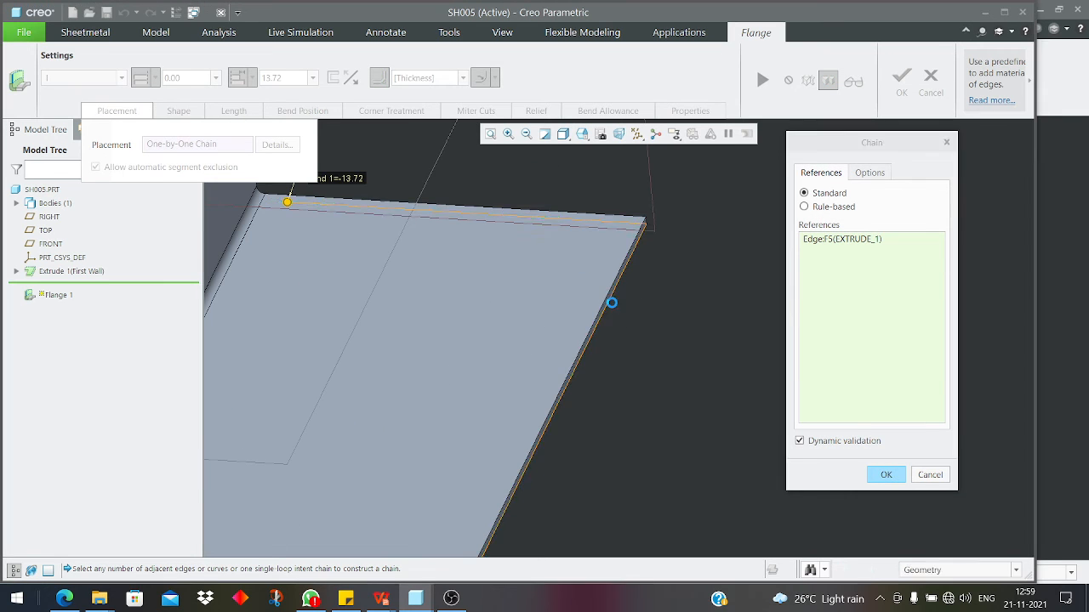
pyautogui.scroll(5, 660, 242)
pyautogui.scroll(-5, 539, 402)
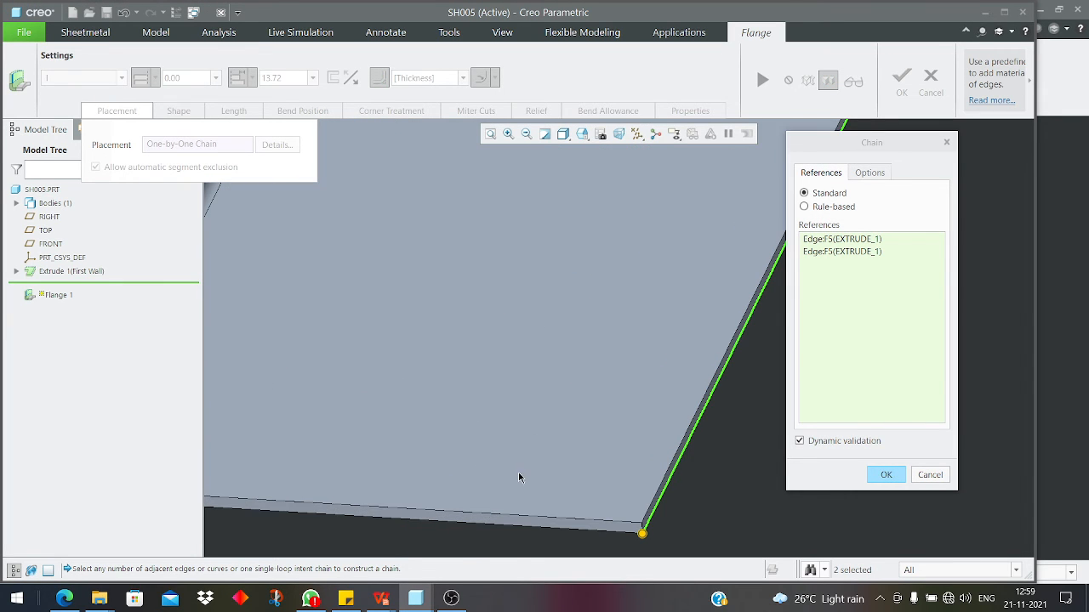
pyautogui.keyDown('ctrl'); pyautogui.click(514, 523); pyautogui.keyUp('ctrl')
pyautogui.scroll(5, 638, 414)
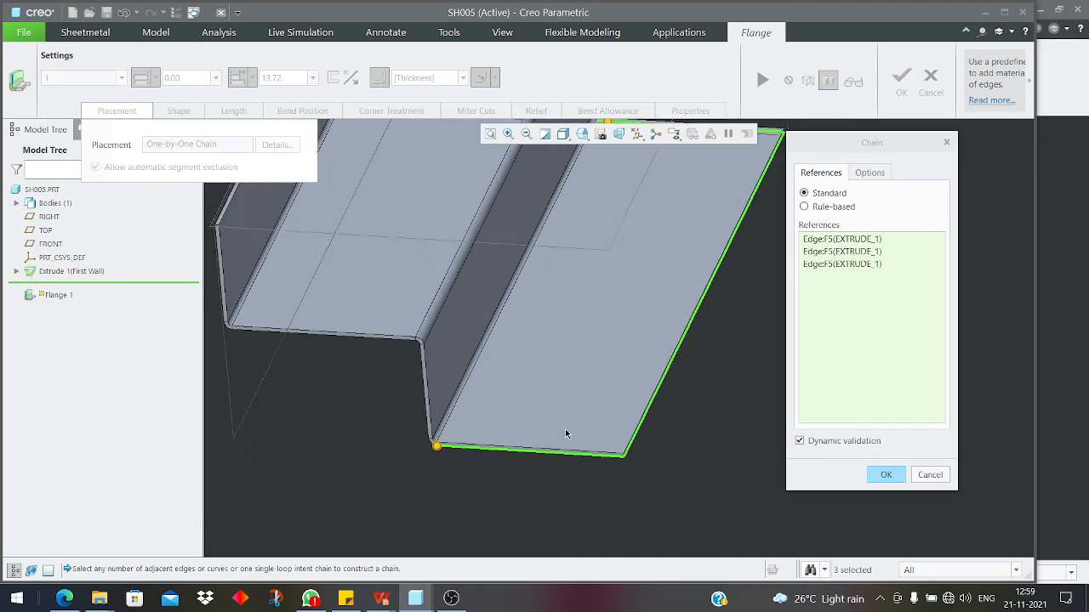
pyautogui.scroll(1, 566, 429)
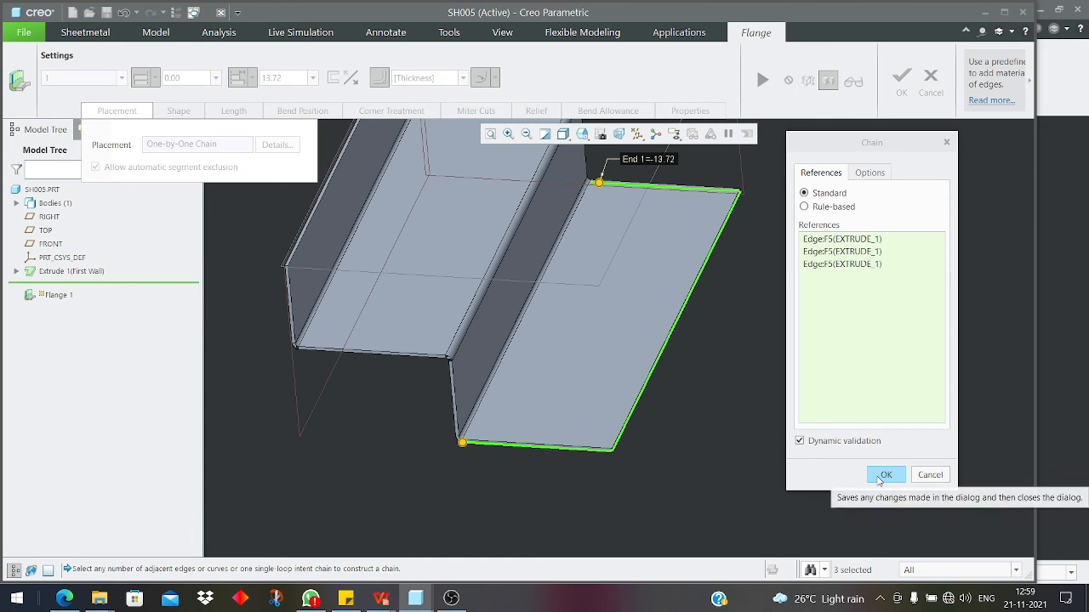
pyautogui.click(885, 474)
# - Inspect the front flange corner beside the step wall, pick the front end edge there, and review the bend relief length options
pyautogui.moveTo(565, 309); pyautogui.dragTo(599, 328, button='middle')
pyautogui.scroll(-8, 579, 408)
pyautogui.scroll(9, 516, 406)
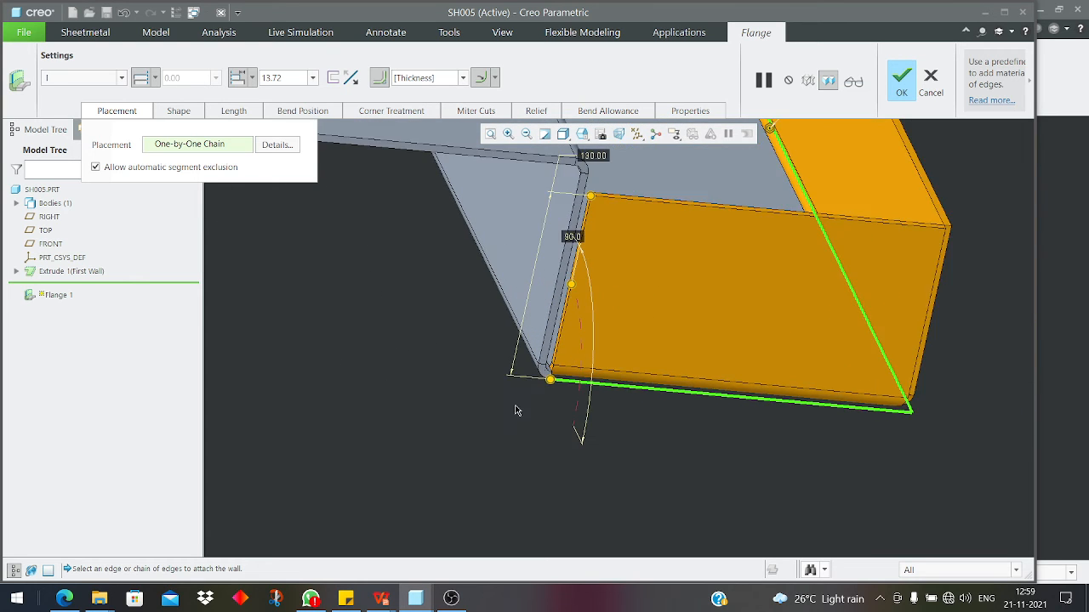
pyautogui.moveTo(503, 198); pyautogui.dragTo(481, 202, button='middle')
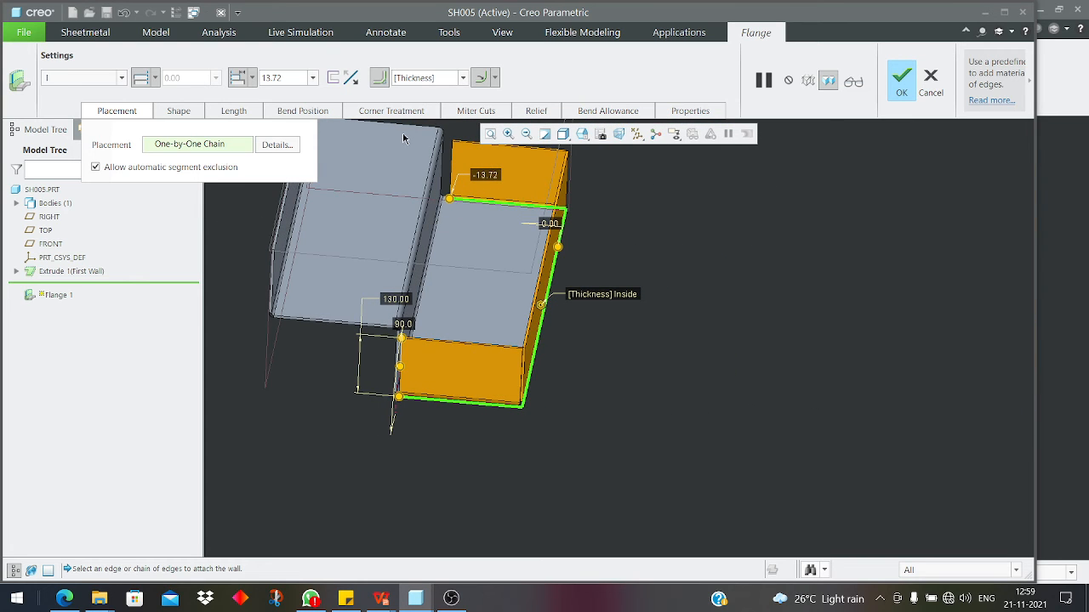
pyautogui.click(533, 111)
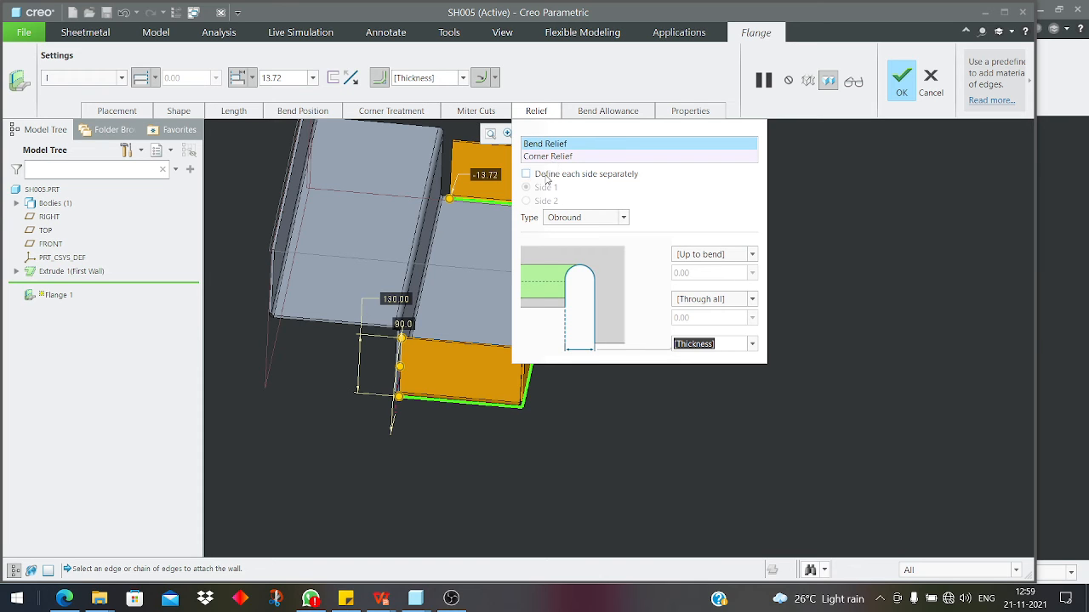
pyautogui.scroll(4, 400, 396)
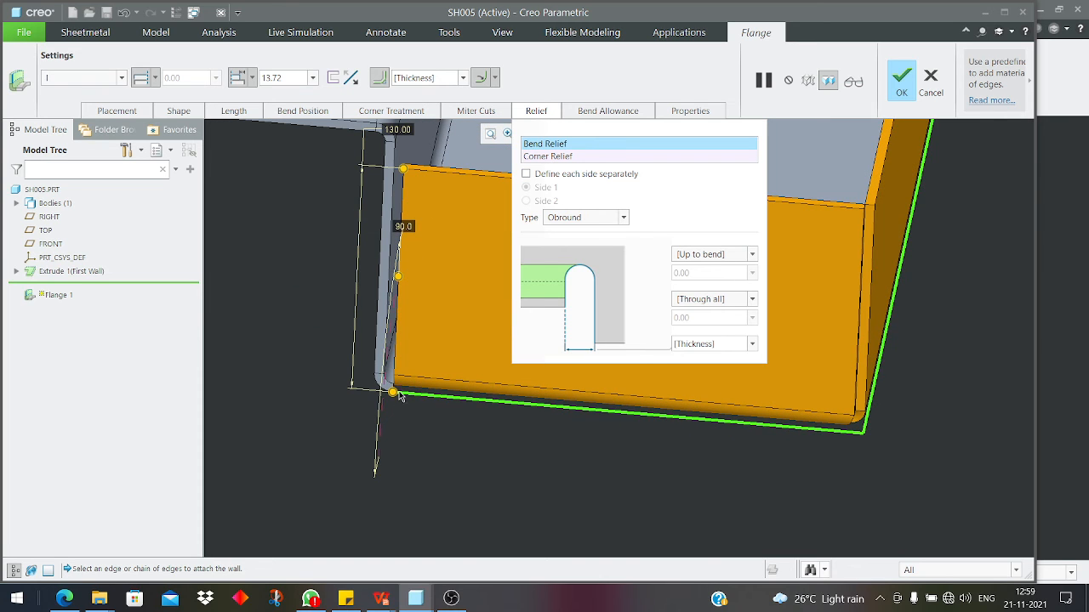
pyautogui.click(400, 396)
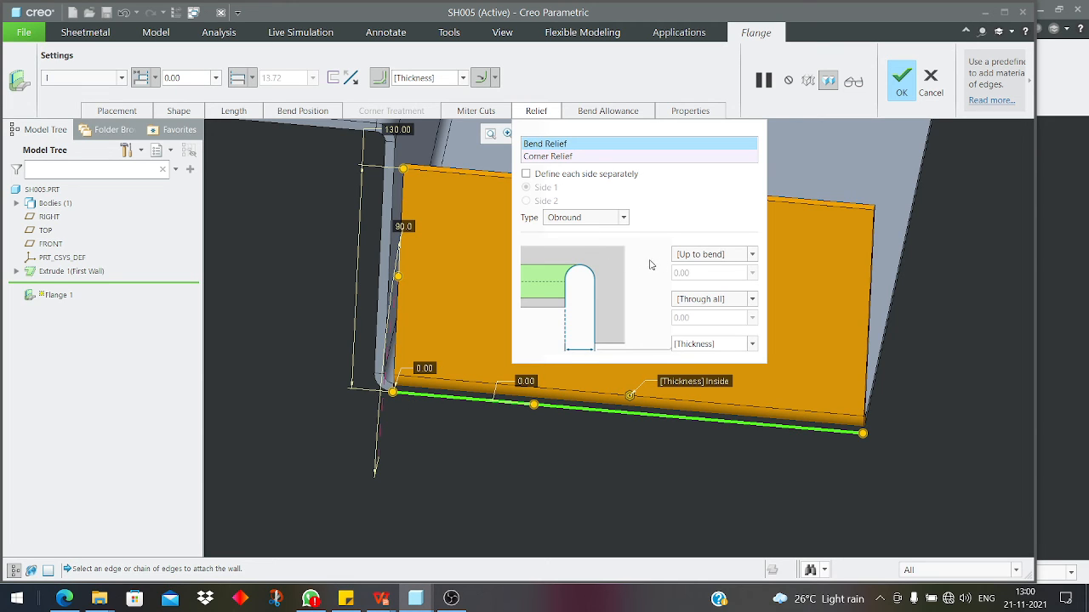
pyautogui.click(690, 300)
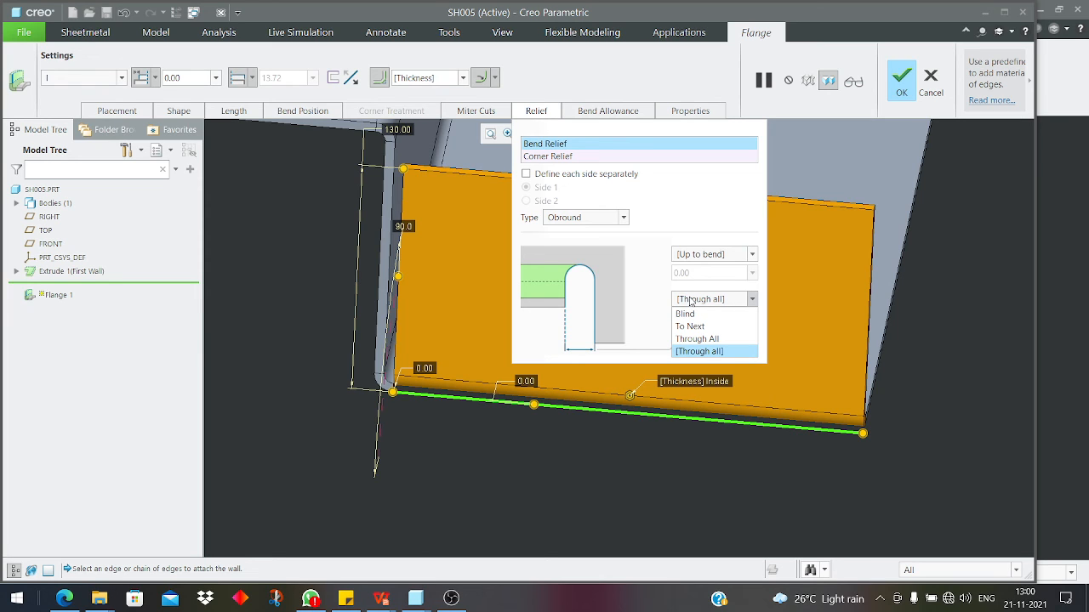
pyautogui.click(687, 258)
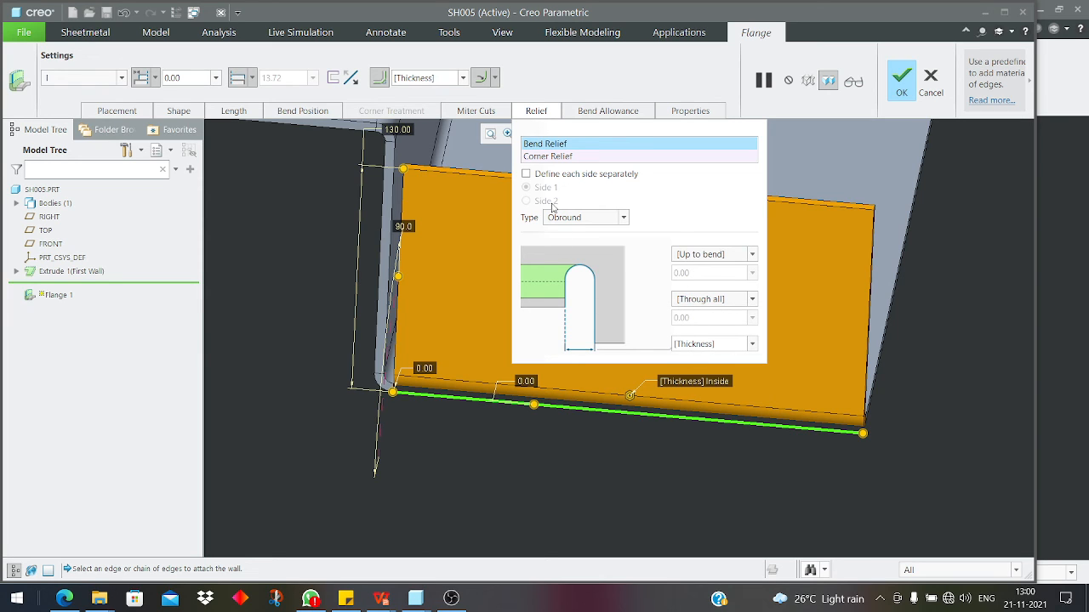
# - Set the flange's corner relief type to Obround and complete the redefinition
pyautogui.click(547, 156)
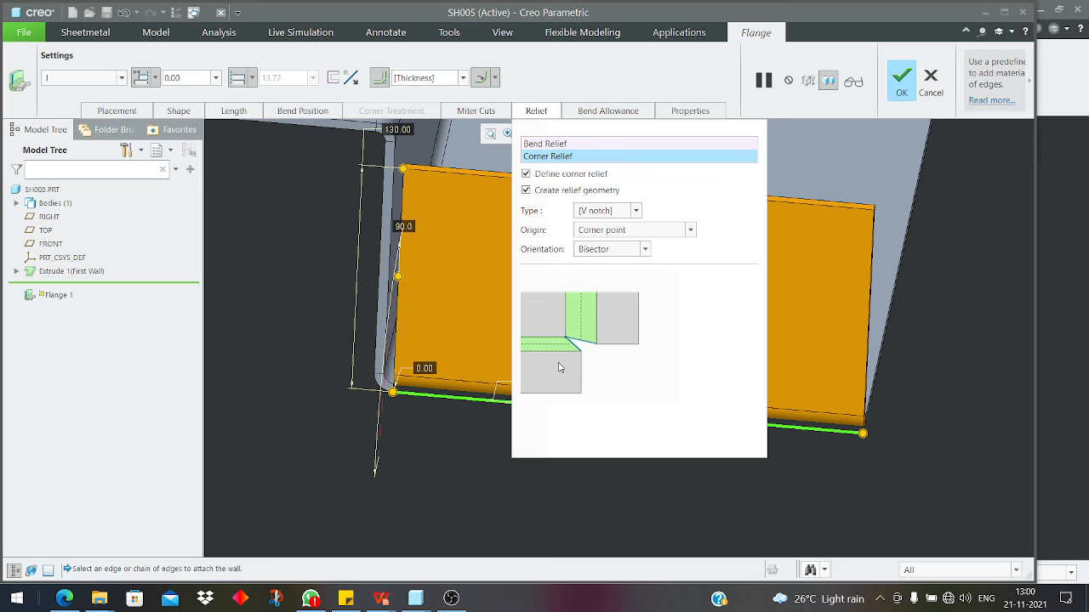
pyautogui.click(603, 215)
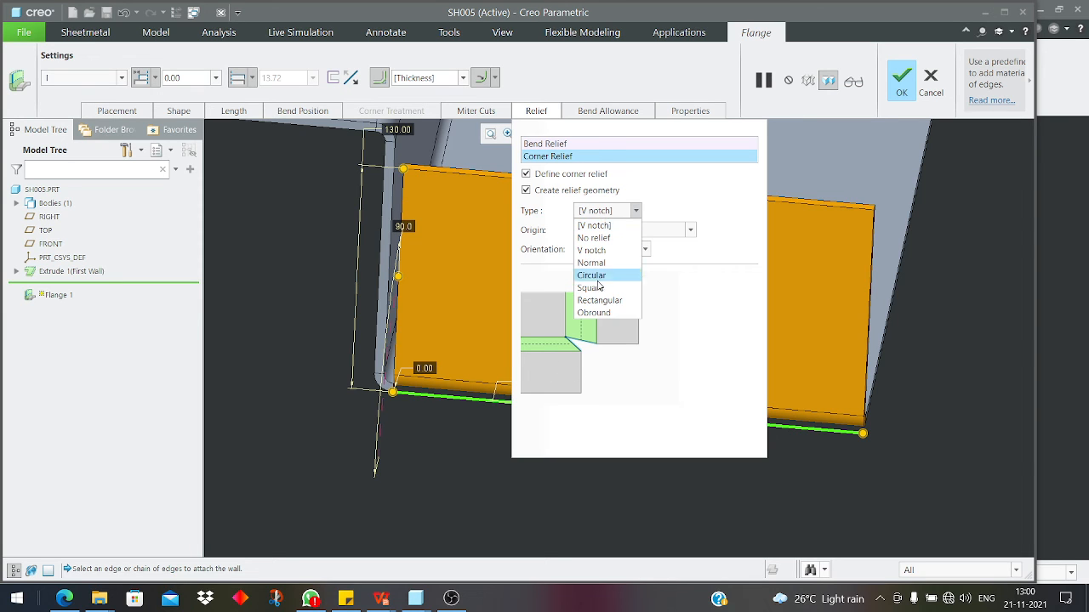
pyautogui.click(598, 313)
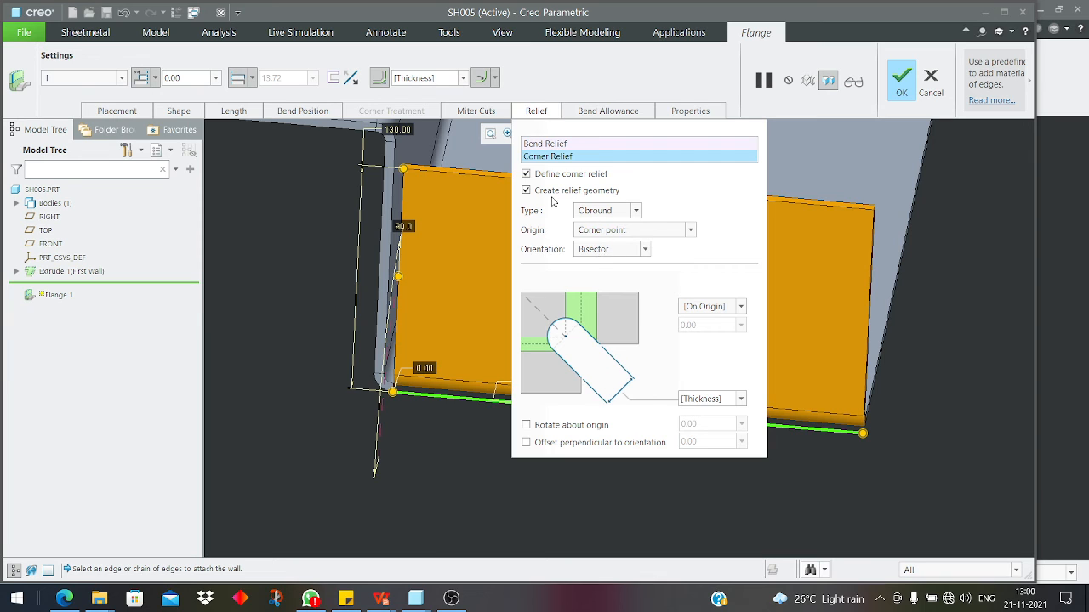
pyautogui.click(569, 144)
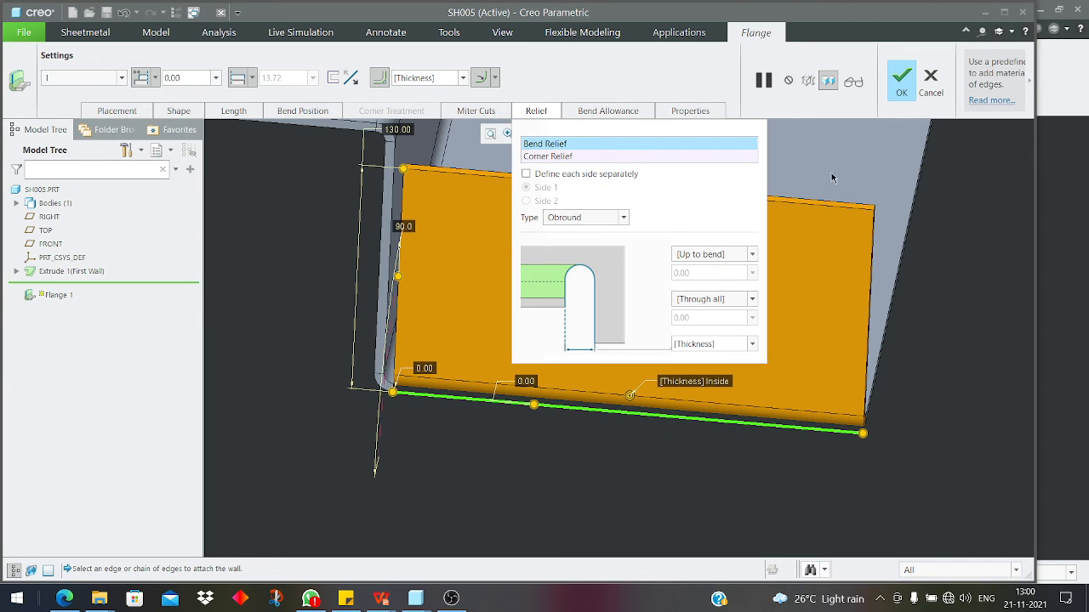
pyautogui.click(901, 85)
# - Redefine the flange again, adding the long outer edge and the far end edge to the front edge in its chain
pyautogui.moveTo(511, 349); pyautogui.dragTo(677, 426, button='middle')
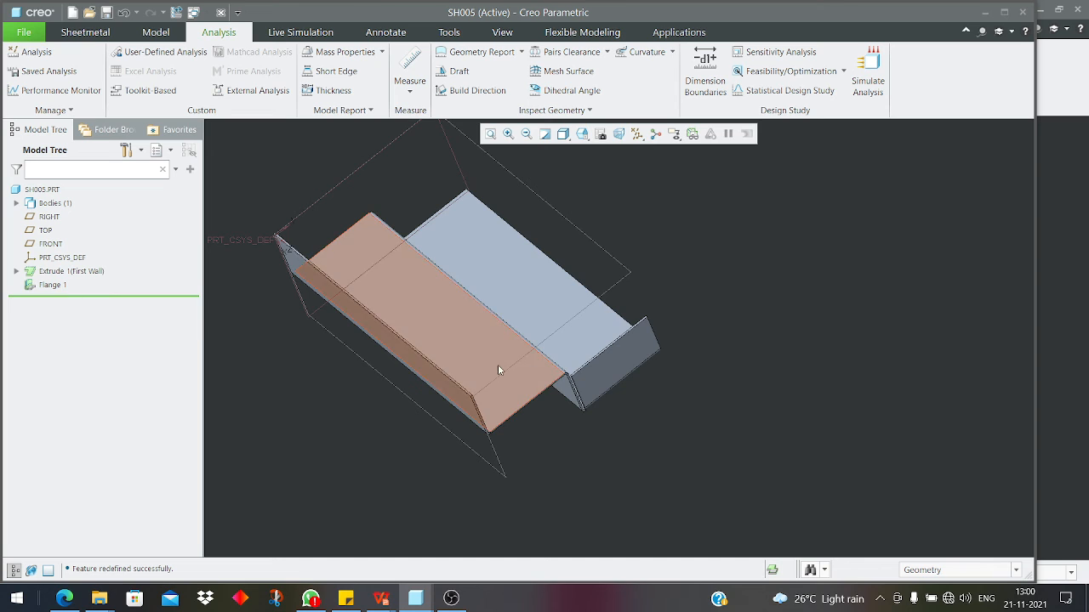
pyautogui.click(50, 288)
pyautogui.click(73, 207)
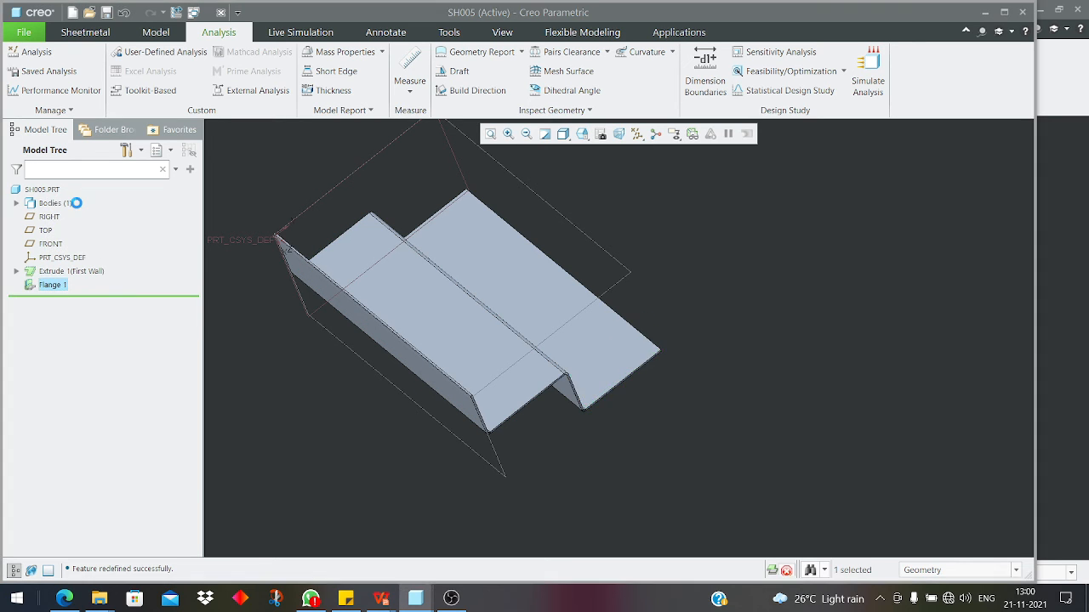
pyautogui.click(116, 111)
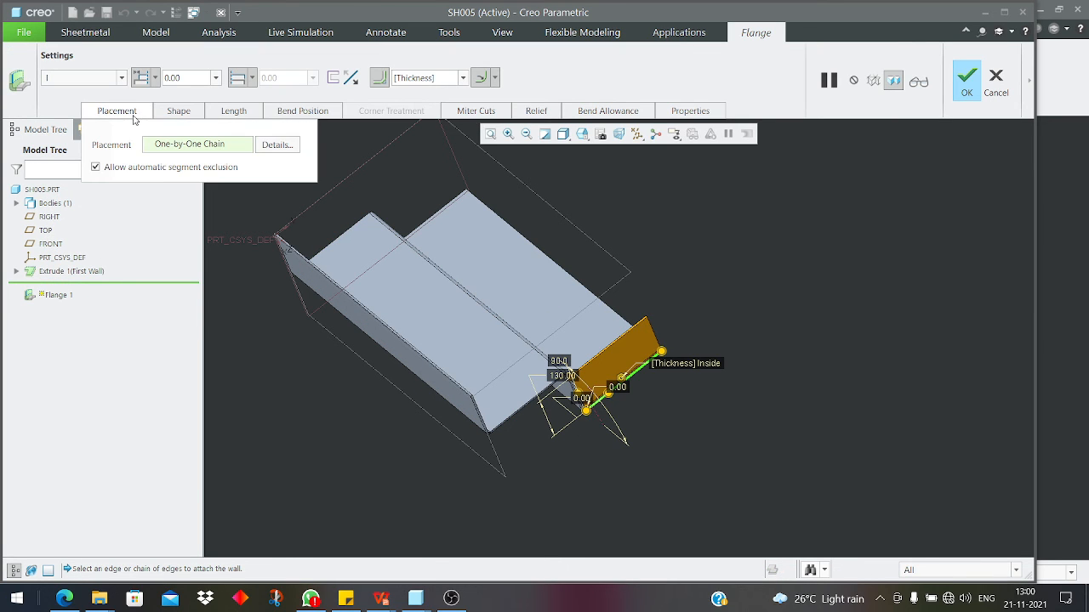
pyautogui.click(277, 145)
pyautogui.moveTo(603, 374); pyautogui.dragTo(549, 420, button='middle')
pyautogui.scroll(-3, 652, 412)
pyautogui.scroll(-3, 666, 414)
pyautogui.scroll(2, 632, 388)
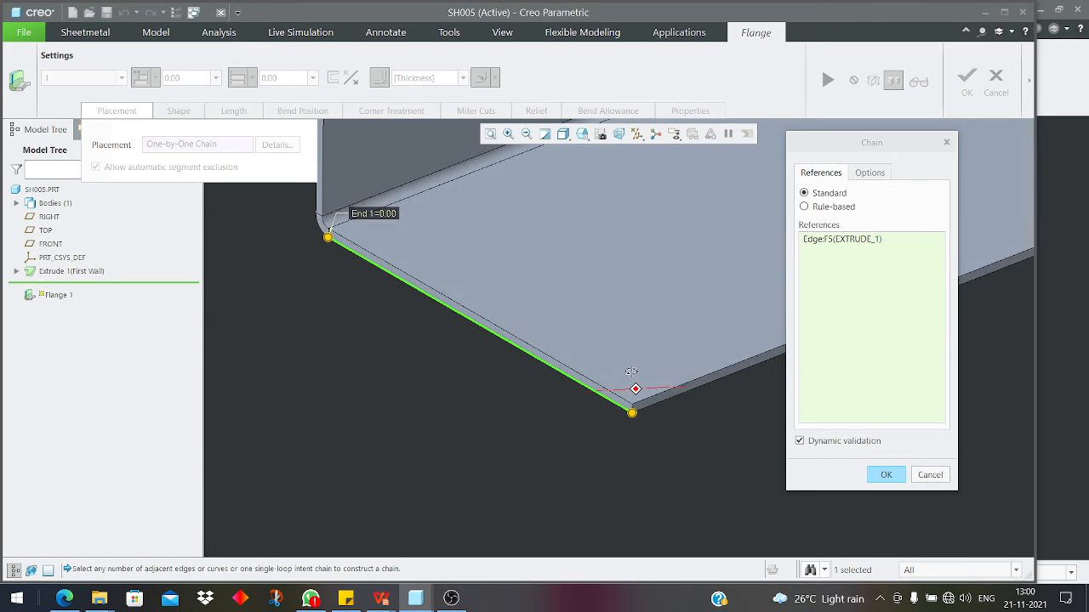
pyautogui.click(651, 412)
pyautogui.scroll(5, 511, 407)
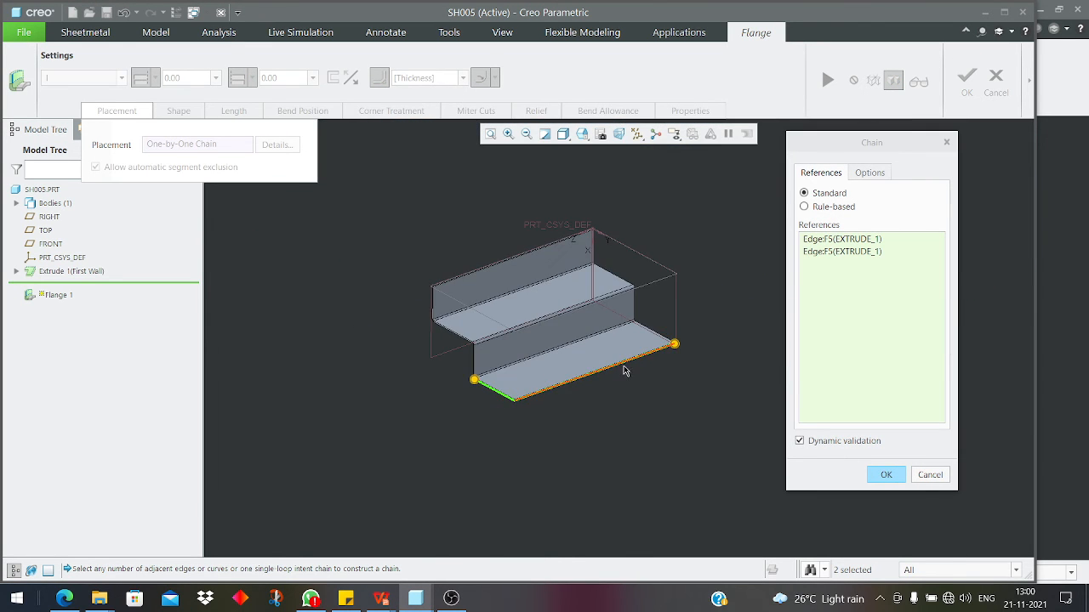
pyautogui.moveTo(627, 370); pyautogui.dragTo(676, 376, button='middle')
pyautogui.scroll(-5, 672, 372)
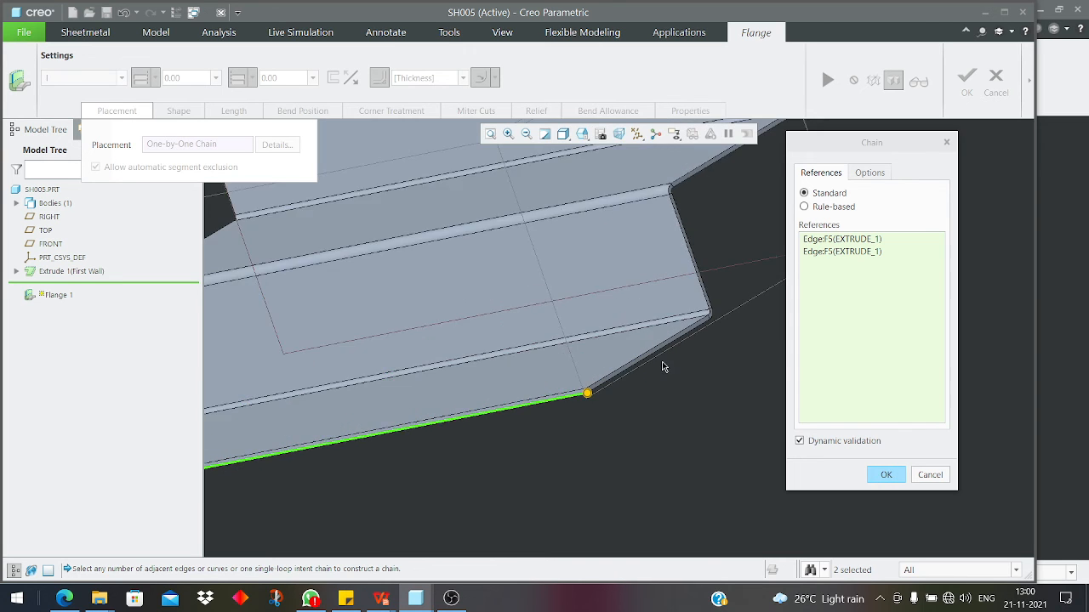
pyautogui.click(616, 374)
pyautogui.click(881, 475)
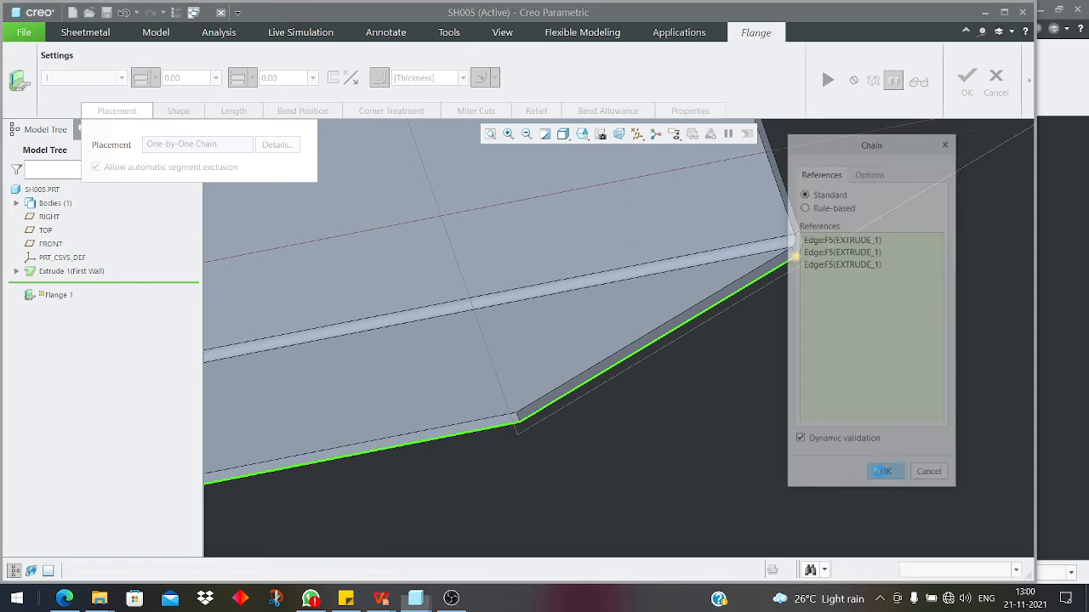
# - Examine the previewed three-sided flange, especially the front corner where it meets the adjacent step wall
pyautogui.scroll(5, 722, 409)
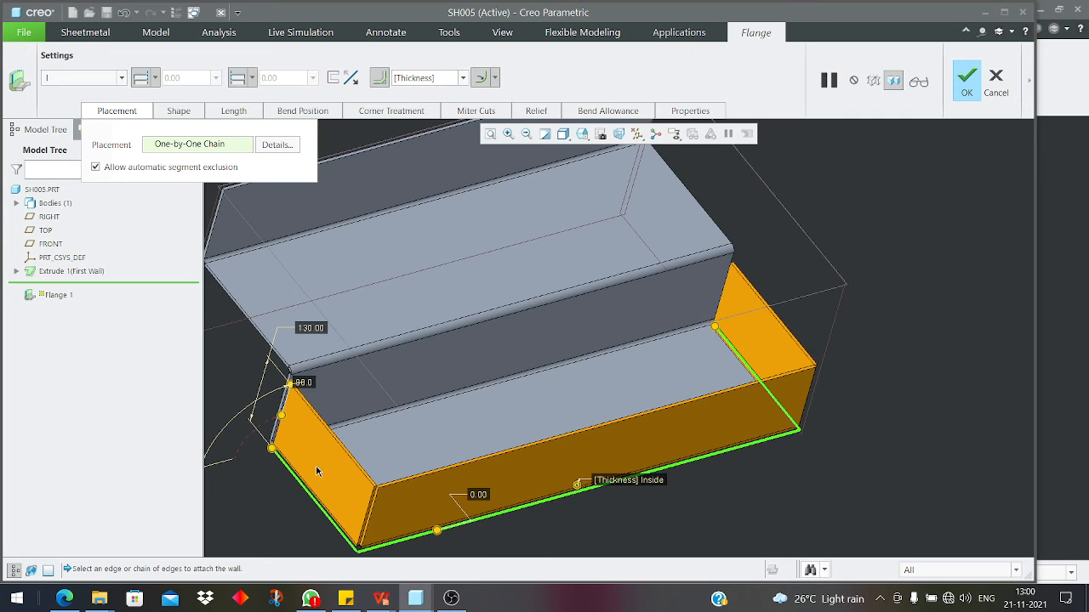
pyautogui.moveTo(313, 467); pyautogui.dragTo(356, 485, button='middle')
pyautogui.scroll(2, 357, 485)
pyautogui.scroll(-3, 249, 436)
pyautogui.scroll(-4, 328, 440)
pyautogui.scroll(1, 316, 369)
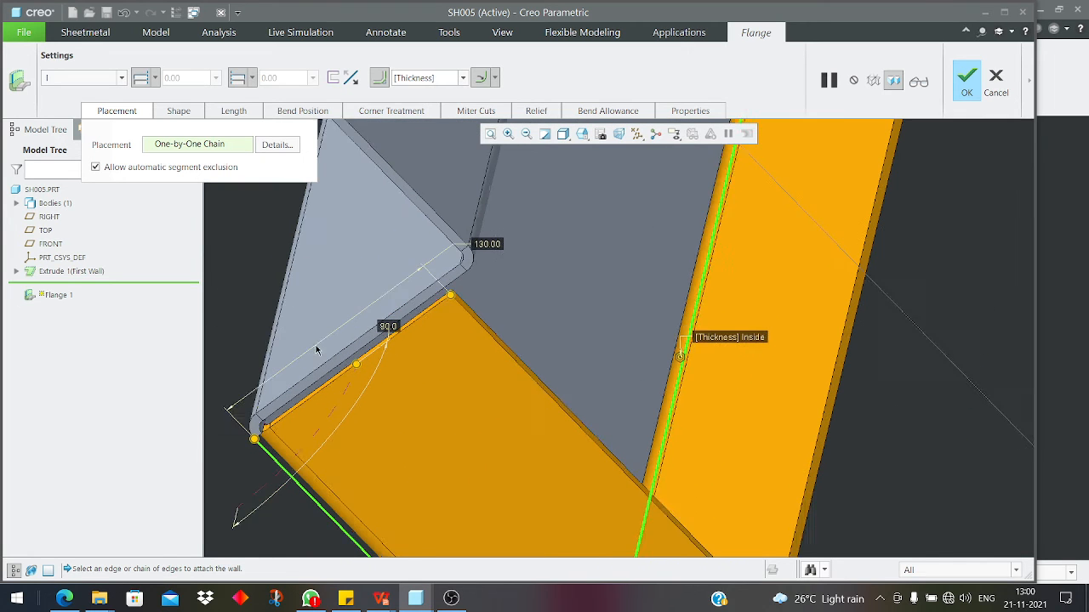
pyautogui.scroll(1, 316, 349)
pyautogui.scroll(1, 254, 116)
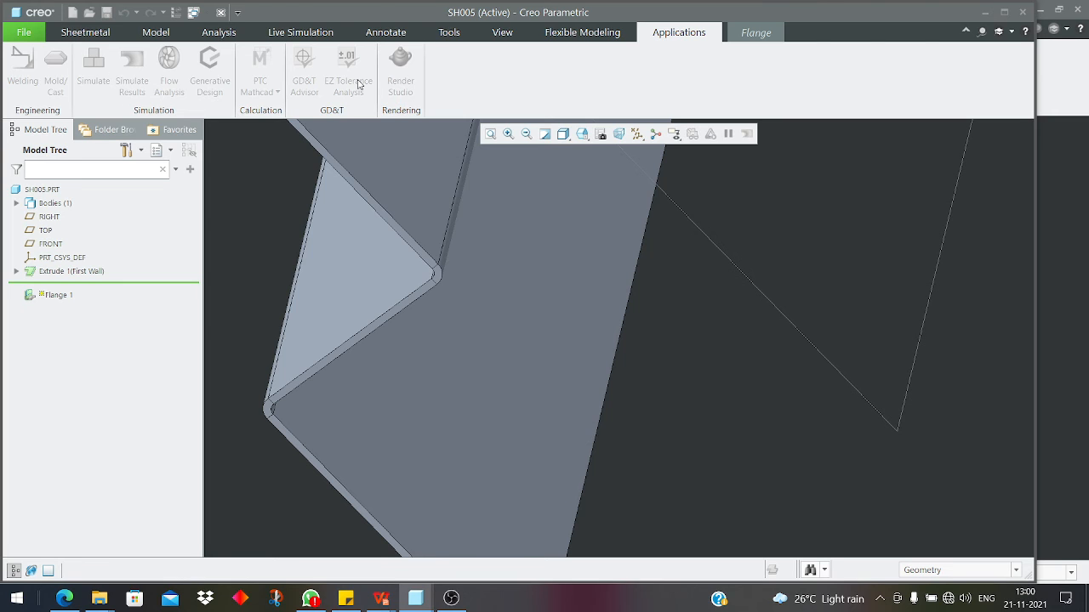
pyautogui.click(756, 32)
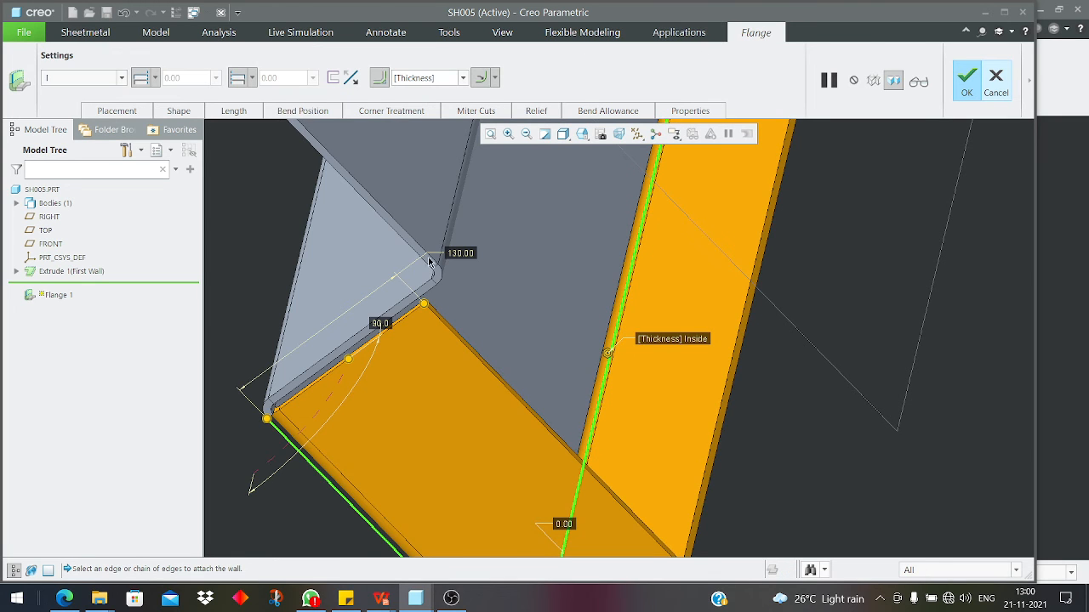
pyautogui.scroll(1, 325, 132)
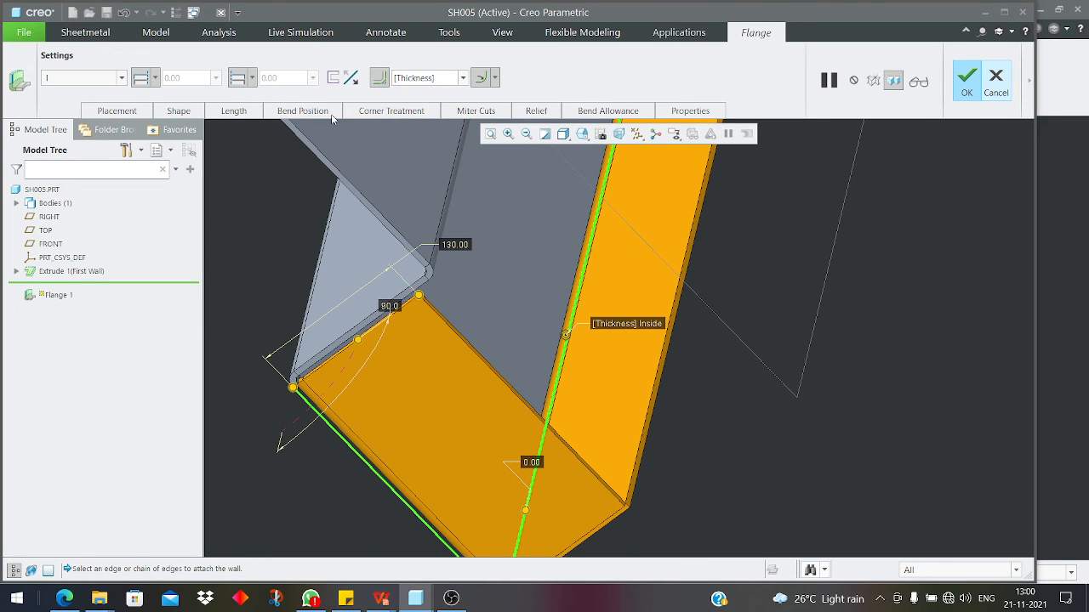
pyautogui.scroll(2, 405, 171)
pyautogui.moveTo(422, 389); pyautogui.dragTo(308, 251, button='middle')
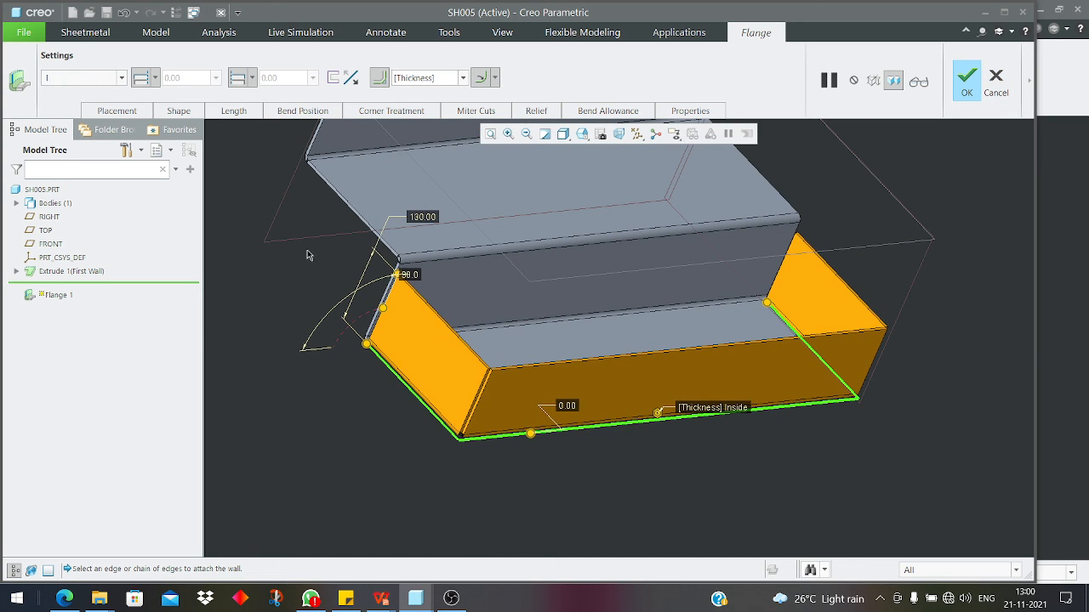
# - Change the flange's bend position to the second type, placing the flange walls outside the attachment edges, and inspect the front corner
pyautogui.click(235, 112)
pyautogui.click(181, 112)
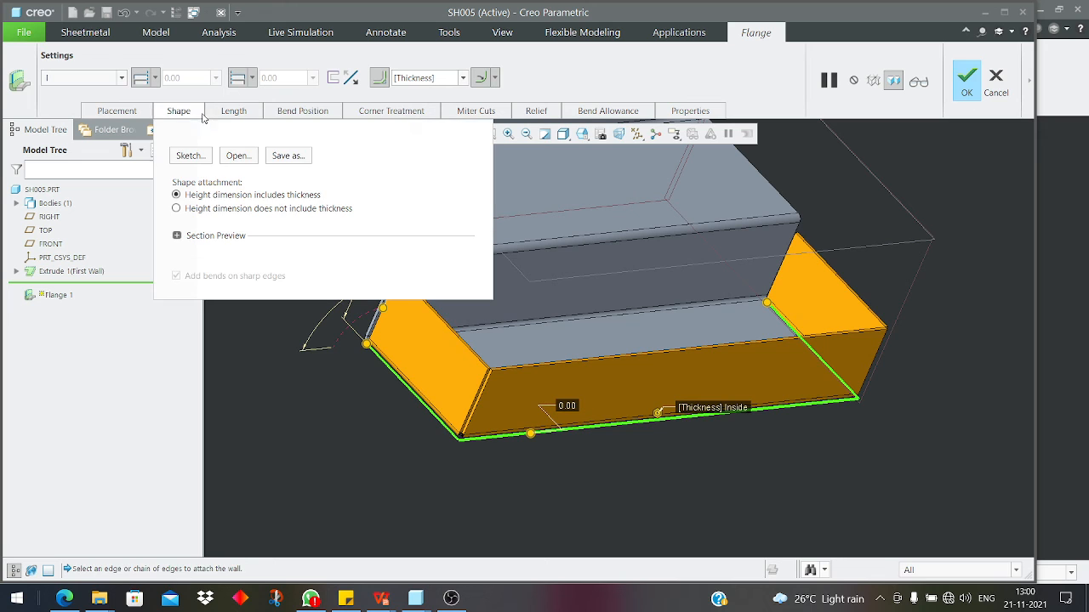
pyautogui.click(303, 111)
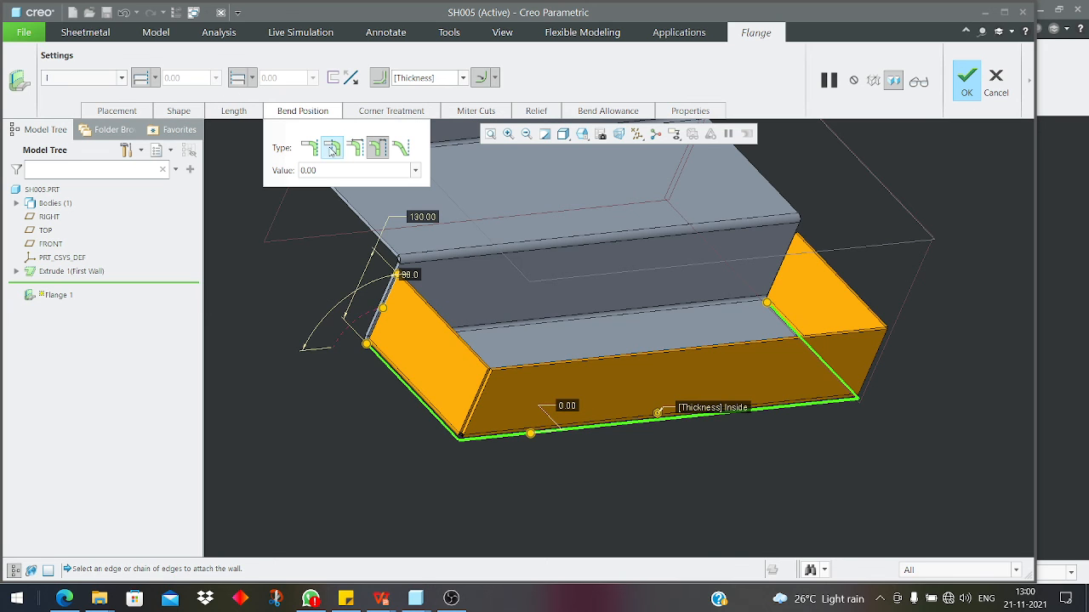
pyautogui.click(332, 149)
pyautogui.moveTo(611, 381); pyautogui.dragTo(576, 411, button='middle')
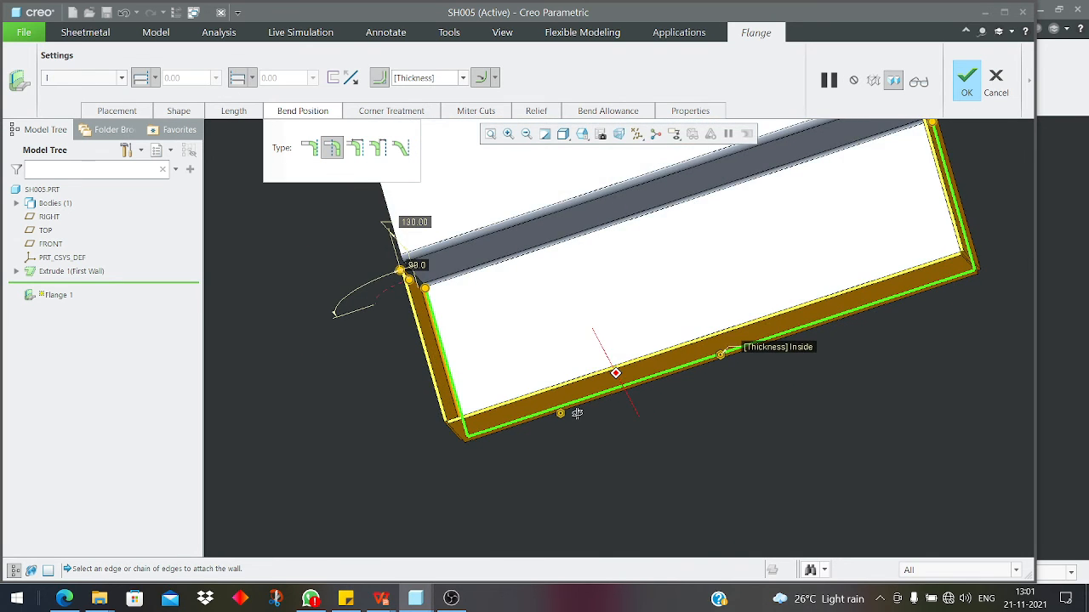
pyautogui.scroll(-2, 563, 397)
pyautogui.scroll(-2, 383, 275)
pyautogui.scroll(-3, 401, 276)
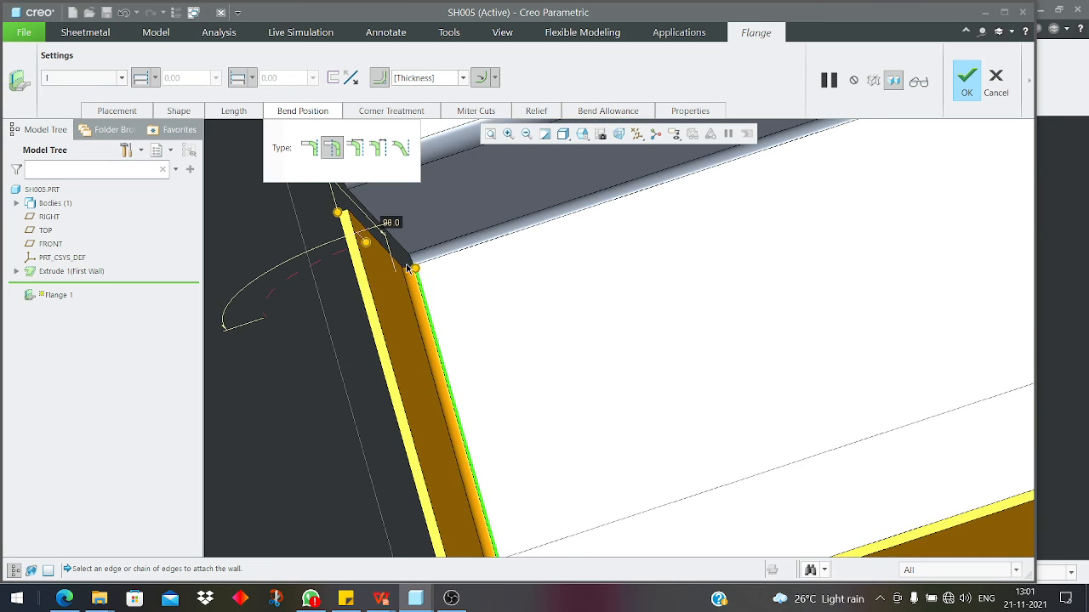
# - Review the flange's bend relief settings and pull the front end of its chain back from the step wall by about 8.5
pyautogui.scroll(2, 397, 282)
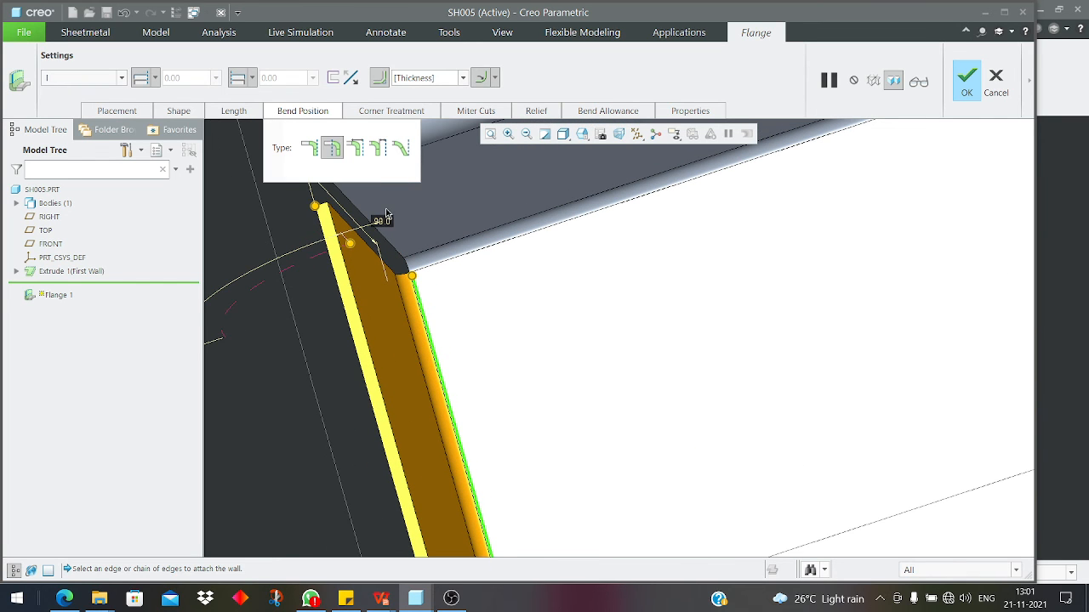
pyautogui.click(536, 112)
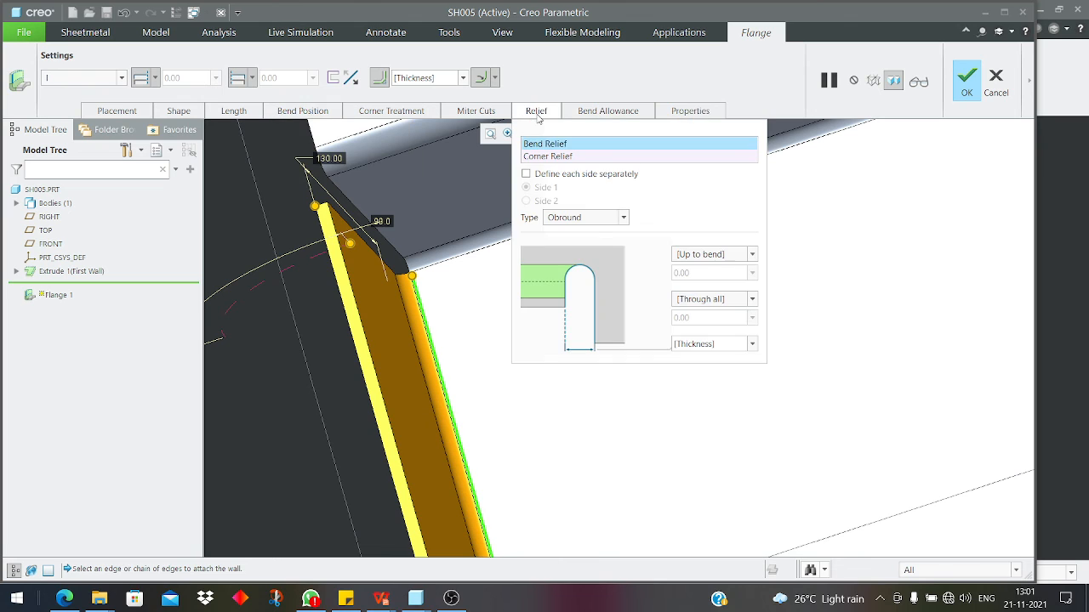
pyautogui.click(577, 217)
pyautogui.click(559, 284)
pyautogui.moveTo(412, 276); pyautogui.dragTo(418, 297)
pyautogui.scroll(10, 387, 312)
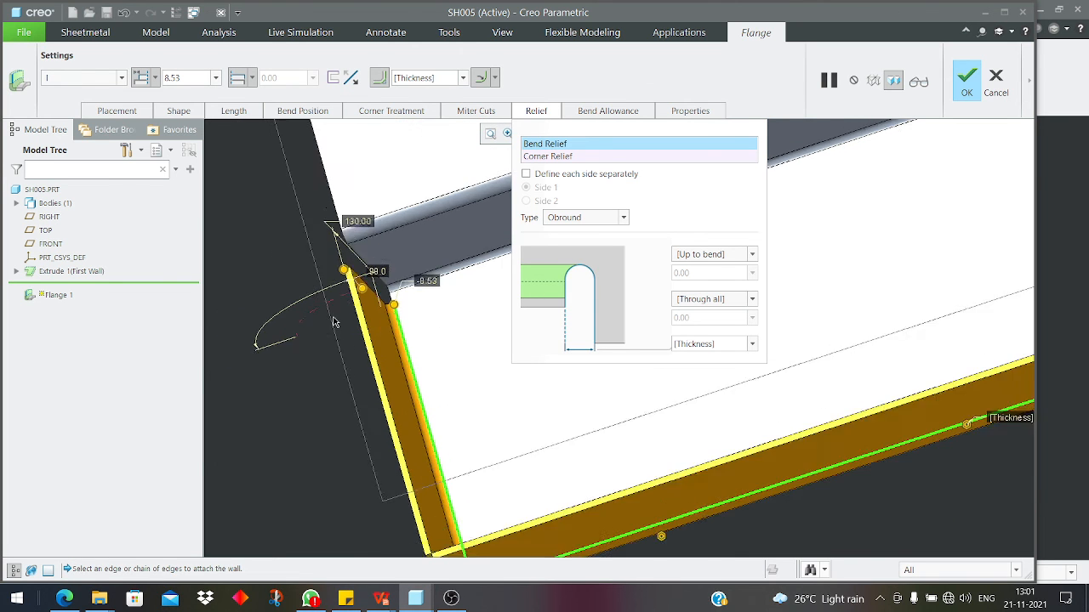
# - Activate an offset of 0.00 at the far end of the flange chain and complete the redefinition
pyautogui.scroll(-2, 518, 263)
pyautogui.scroll(-6, 474, 247)
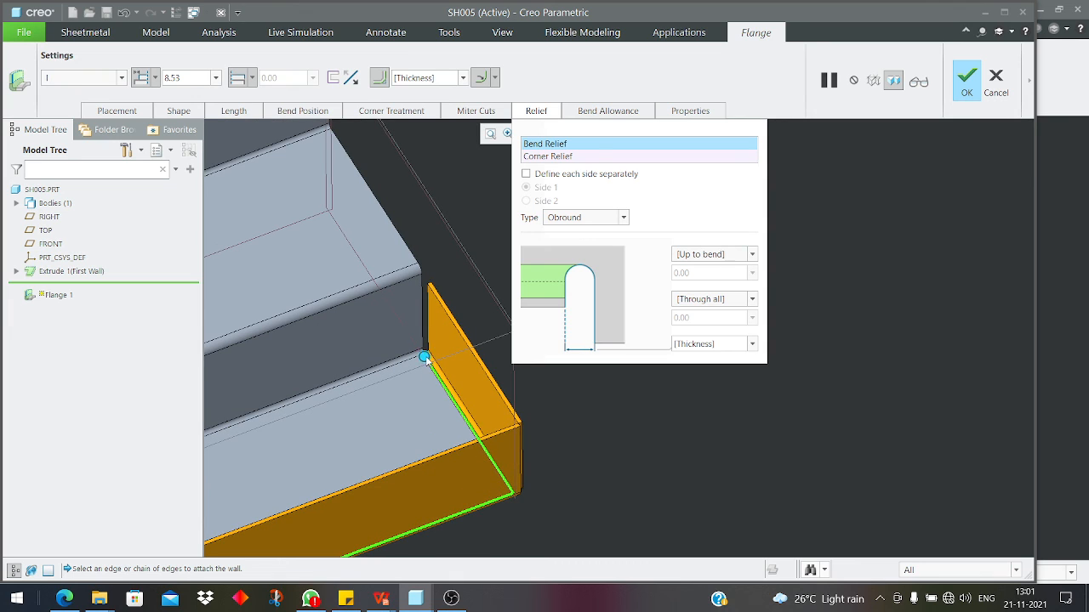
pyautogui.moveTo(425, 358)
pyautogui.mouseDown()
pyautogui.moveTo(433, 374)
pyautogui.moveTo(426, 359)
pyautogui.mouseUp()
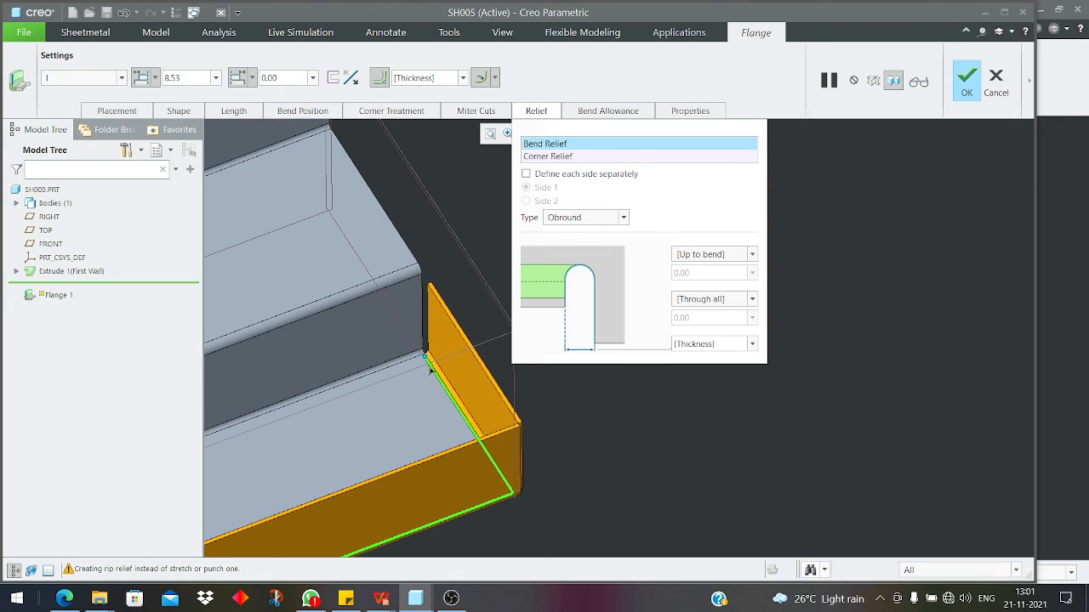
pyautogui.scroll(-2, 430, 368)
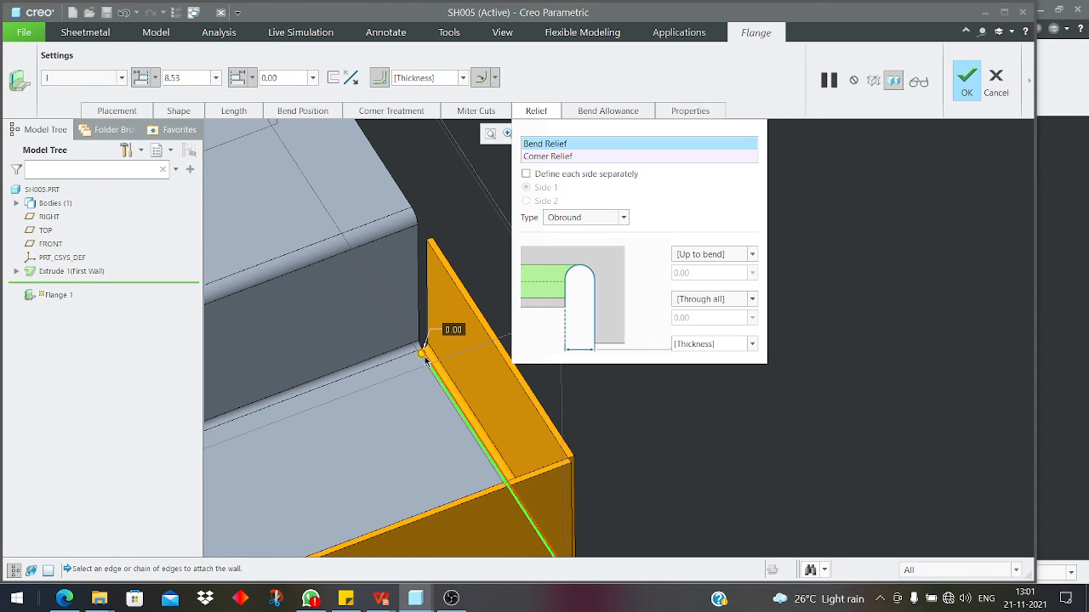
pyautogui.click(425, 357)
pyautogui.click(967, 81)
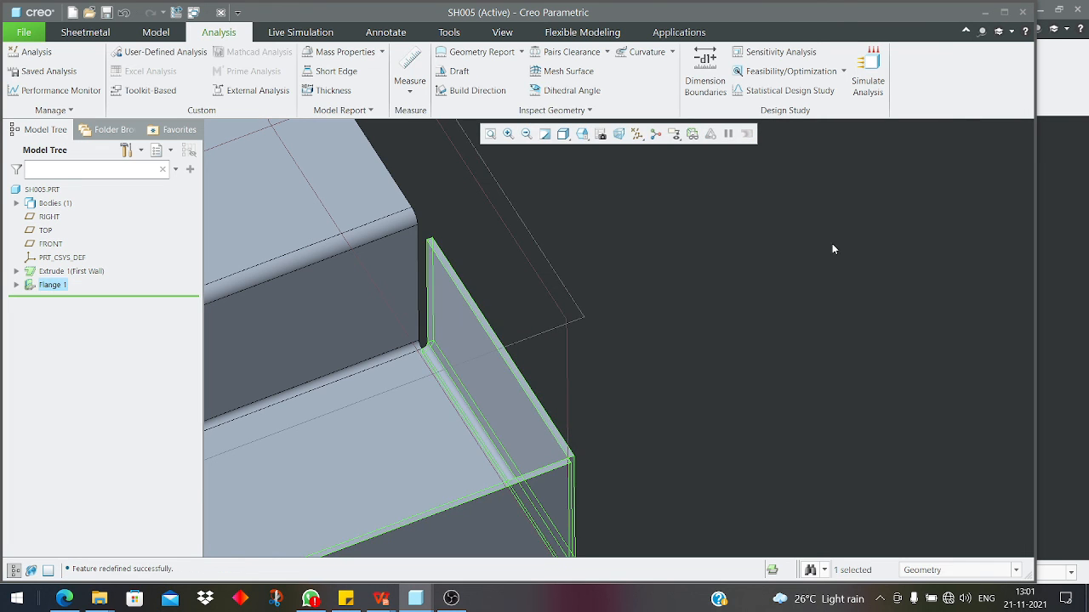
# - Redefine the flange again and change its bend position to the first type
pyautogui.scroll(3, 300, 417)
pyautogui.moveTo(300, 417); pyautogui.dragTo(301, 458, button='middle')
pyautogui.click(51, 285)
pyautogui.click(122, 247)
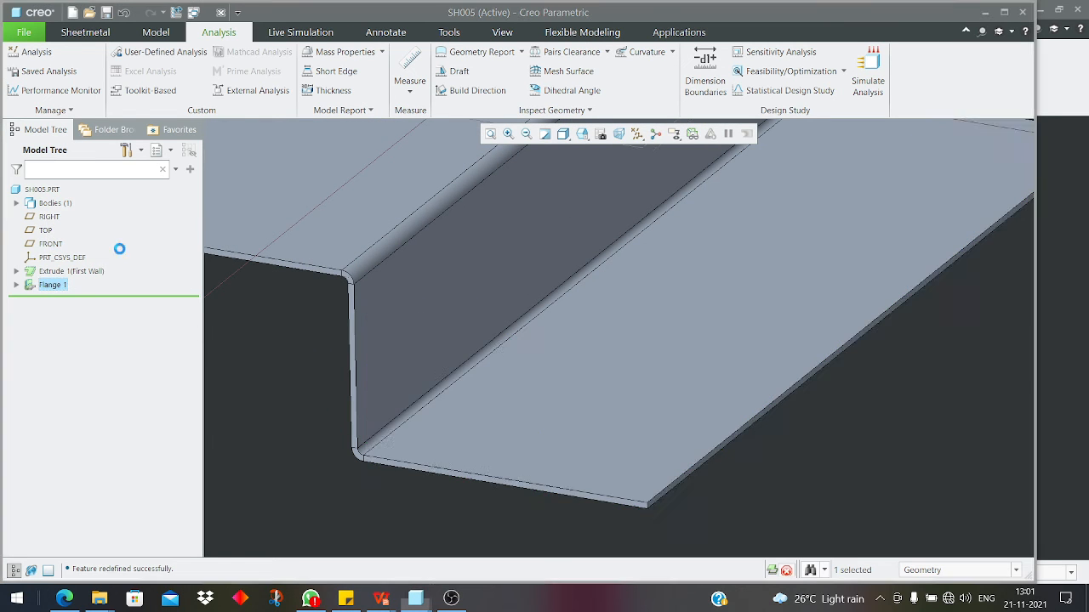
pyautogui.click(299, 112)
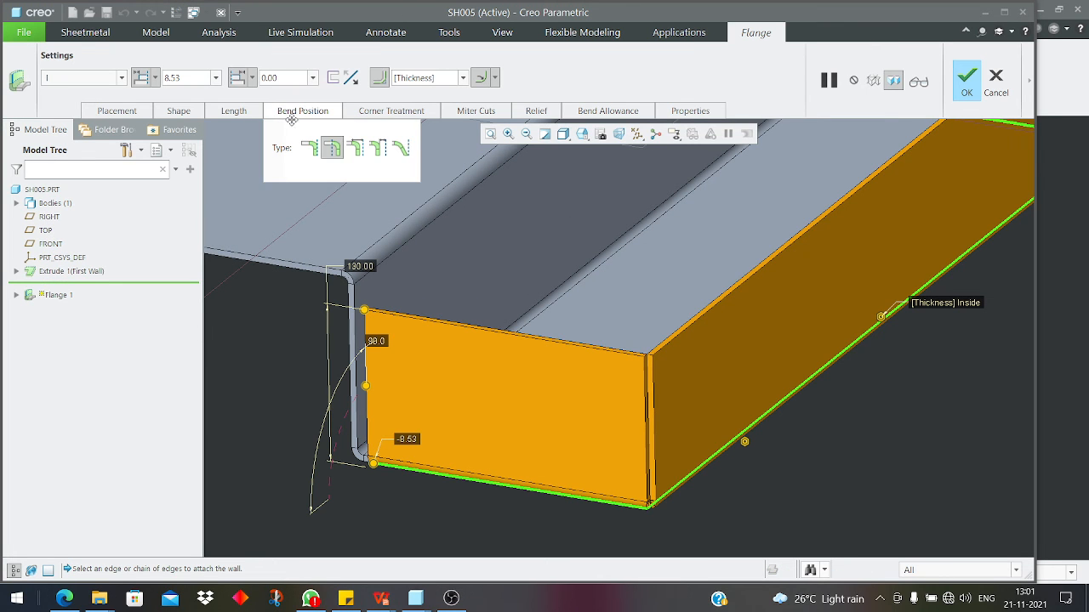
pyautogui.click(309, 148)
pyautogui.scroll(-4, 373, 472)
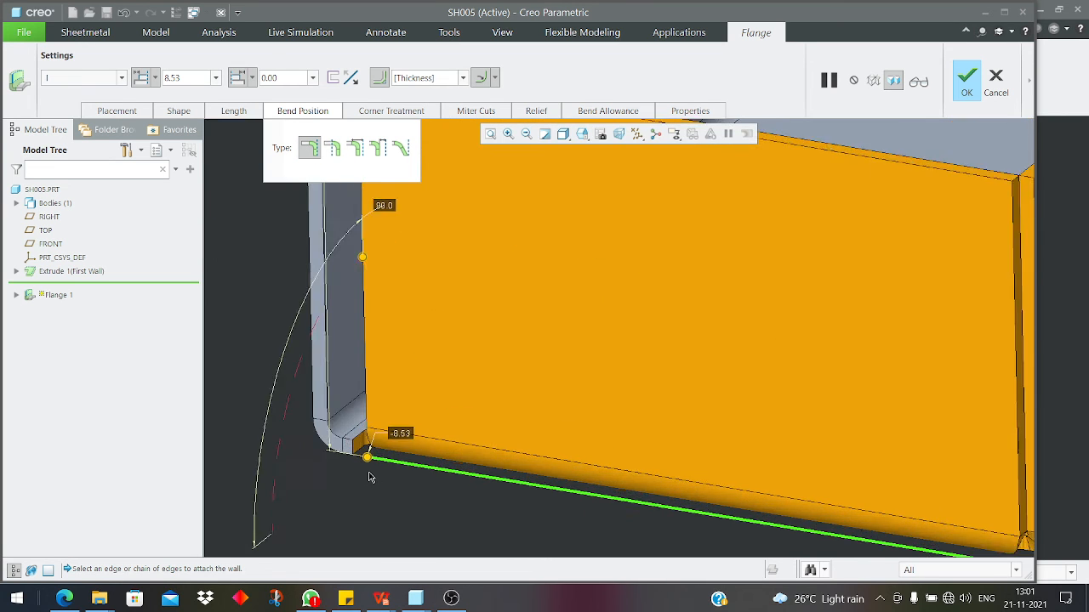
# - Set the offset at the far end of the flange chain to -10 and inspect the bend relief there
pyautogui.scroll(8, 340, 451)
pyautogui.scroll(-5, 550, 292)
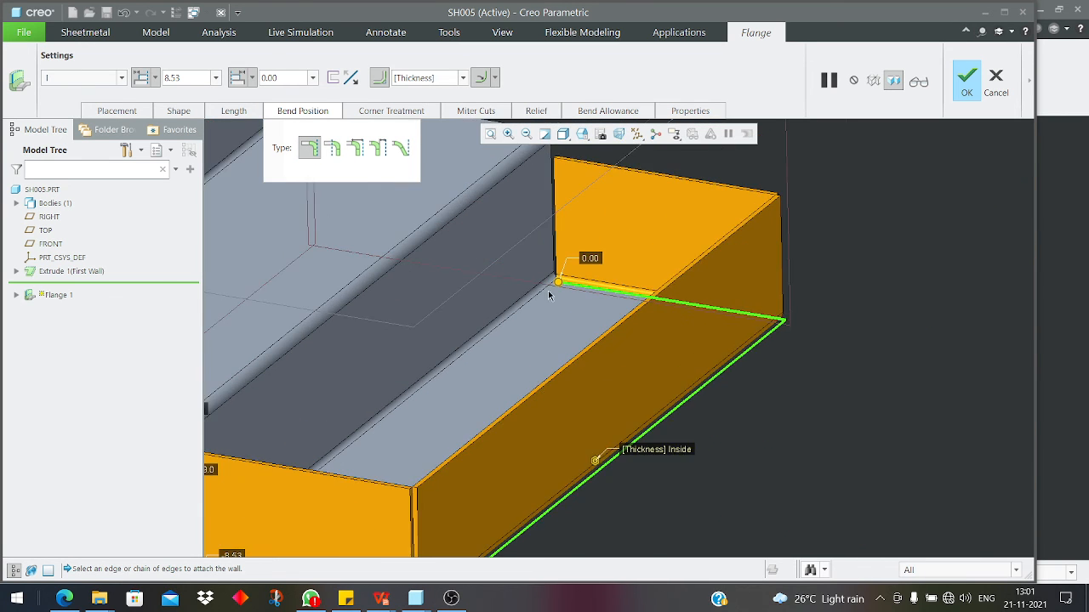
pyautogui.doubleClick(599, 254)
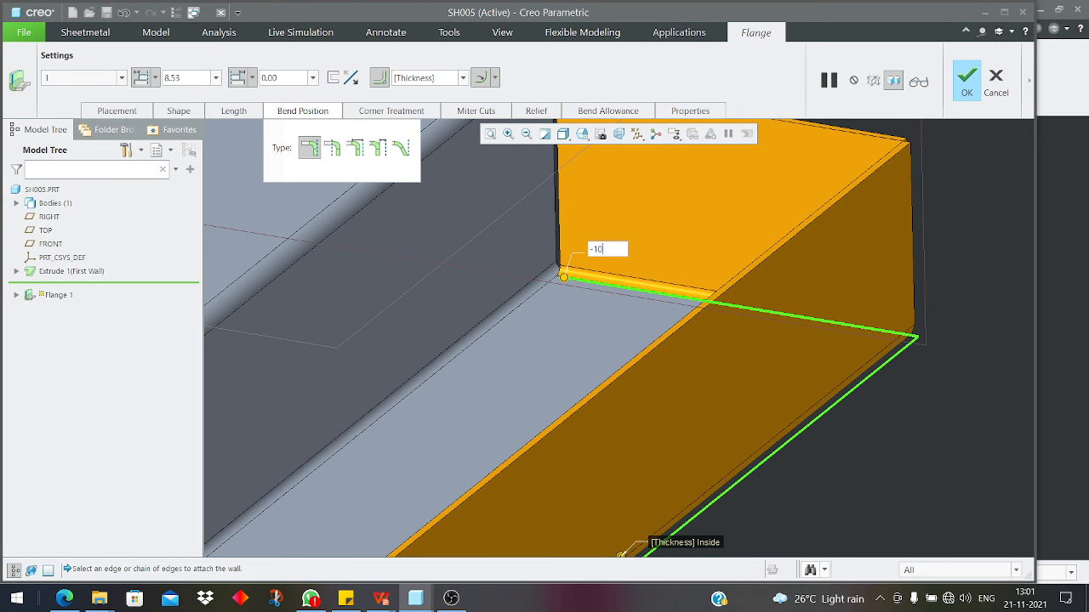
pyautogui.press('Return')
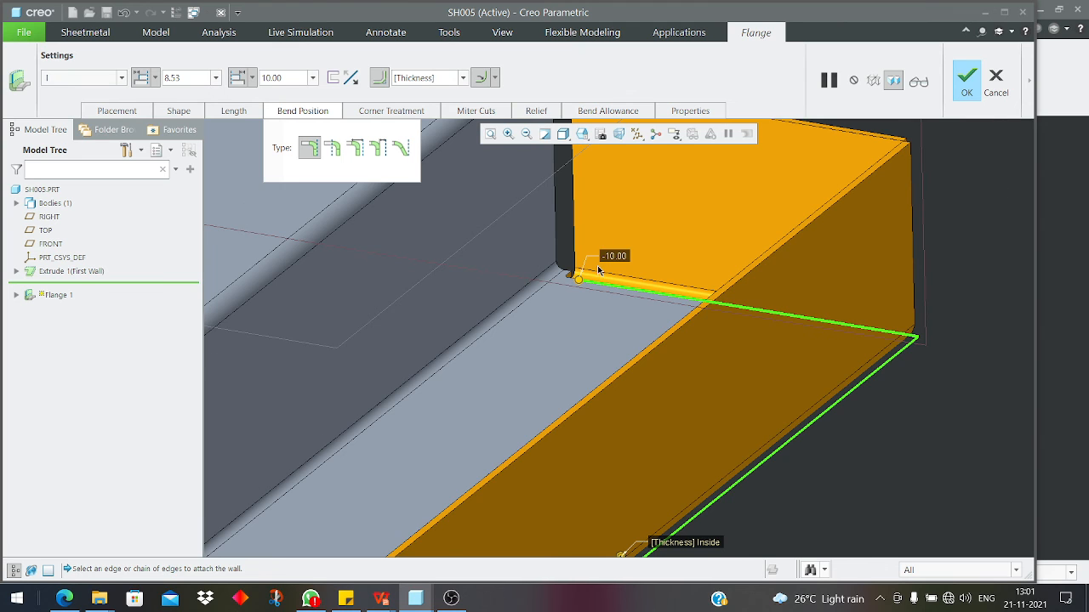
pyautogui.scroll(-2, 598, 269)
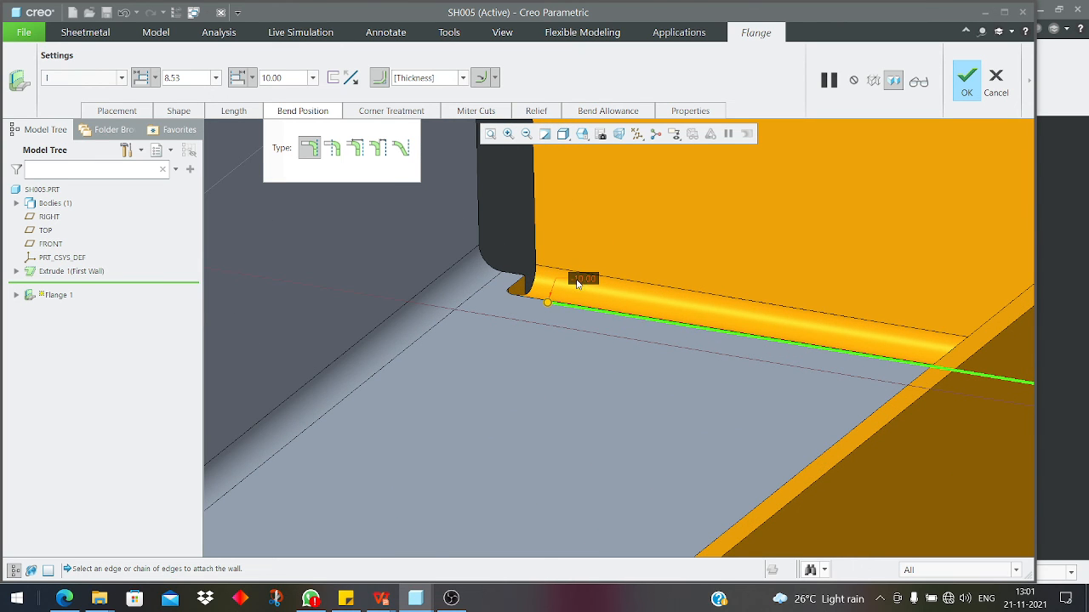
pyautogui.scroll(-1, 536, 290)
pyautogui.scroll(1, 559, 299)
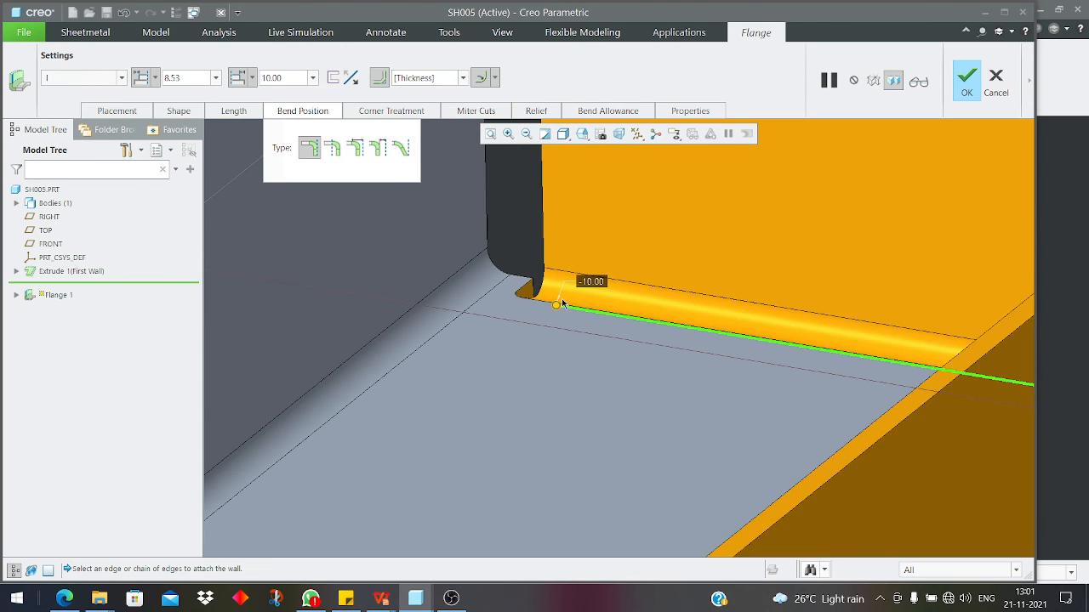
# - Check the relief at the flange's front end and complete the redefinition
pyautogui.scroll(5, 557, 310)
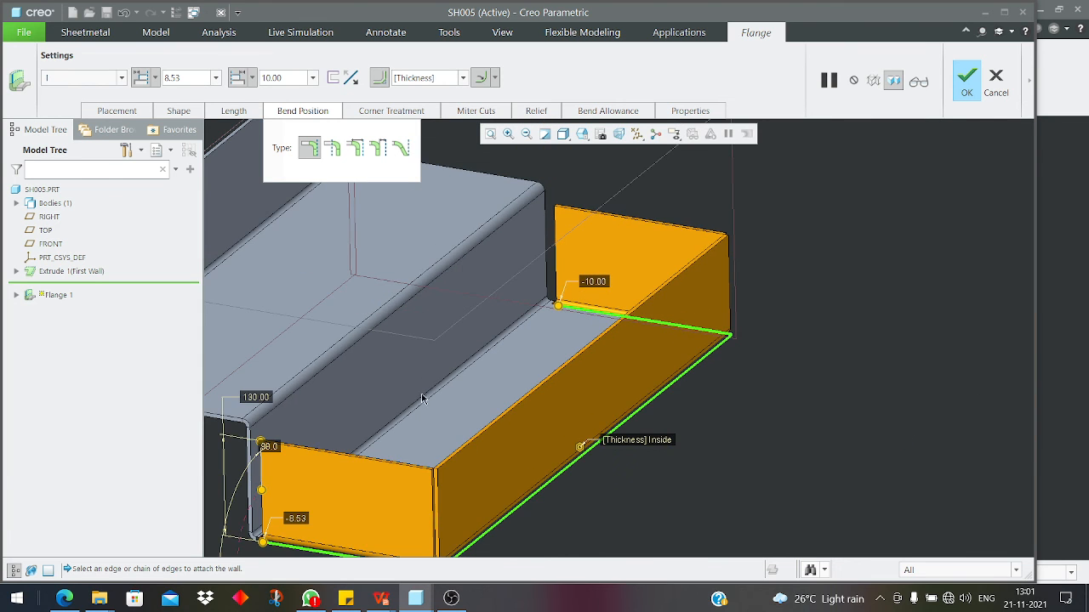
pyautogui.scroll(-4, 430, 466)
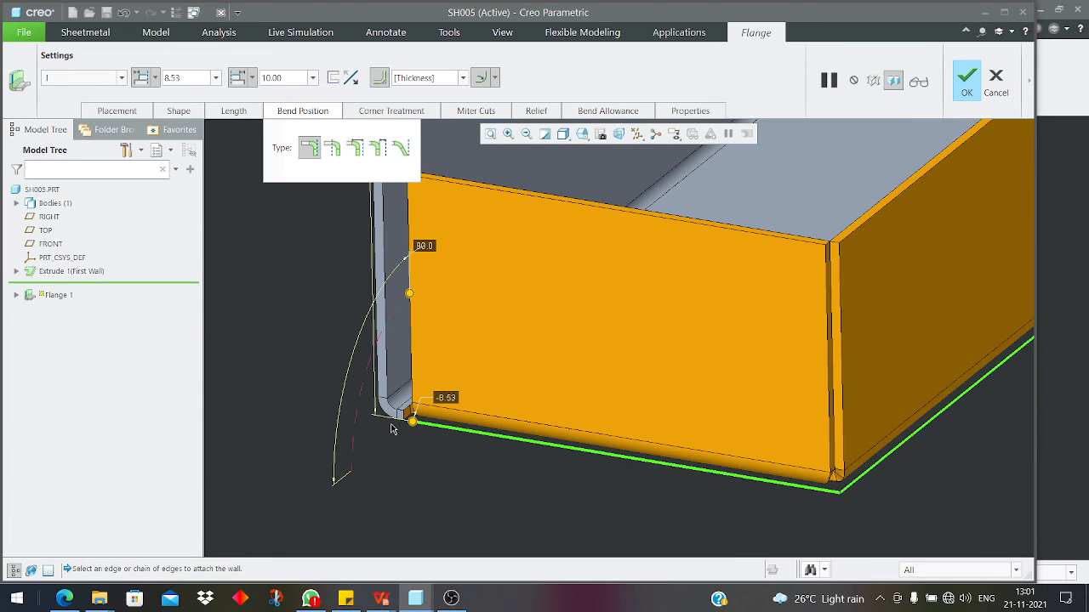
pyautogui.click(966, 80)
pyautogui.scroll(4, 700, 400)
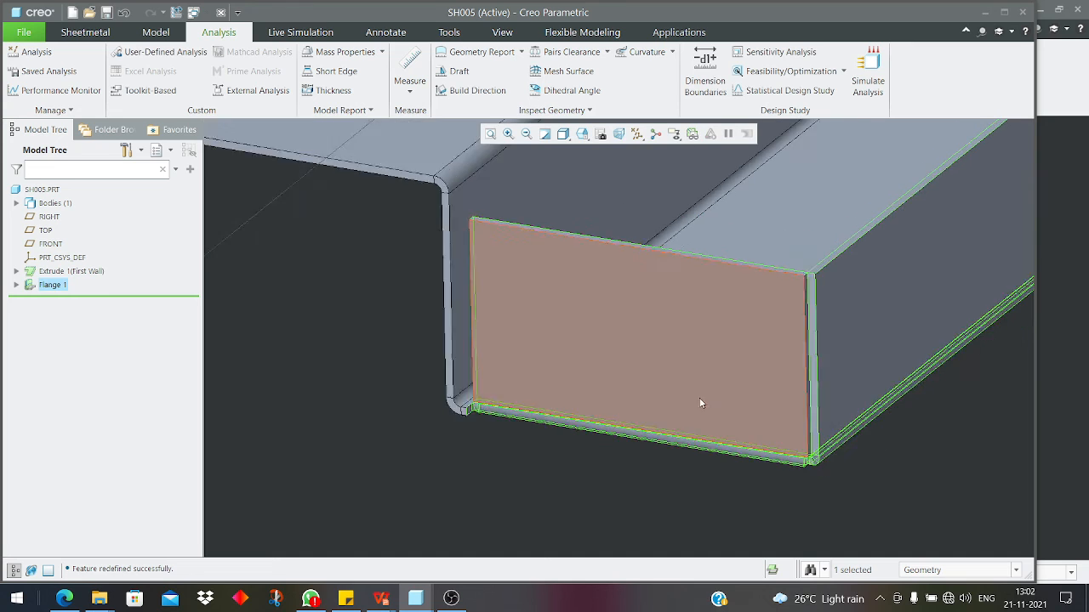
pyautogui.click(992, 441)
pyautogui.scroll(4, 632, 401)
pyautogui.moveTo(641, 382); pyautogui.dragTo(710, 438, button='middle')
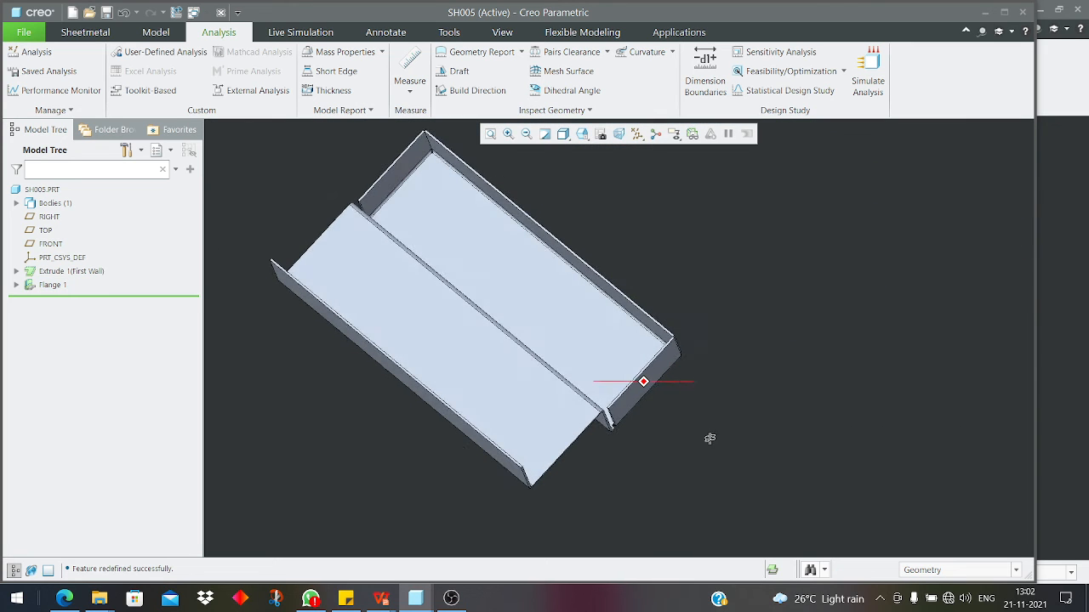
# - Unbend the whole part with the default fixed surface and view the resulting flat blank from several sides
pyautogui.click(68, 34)
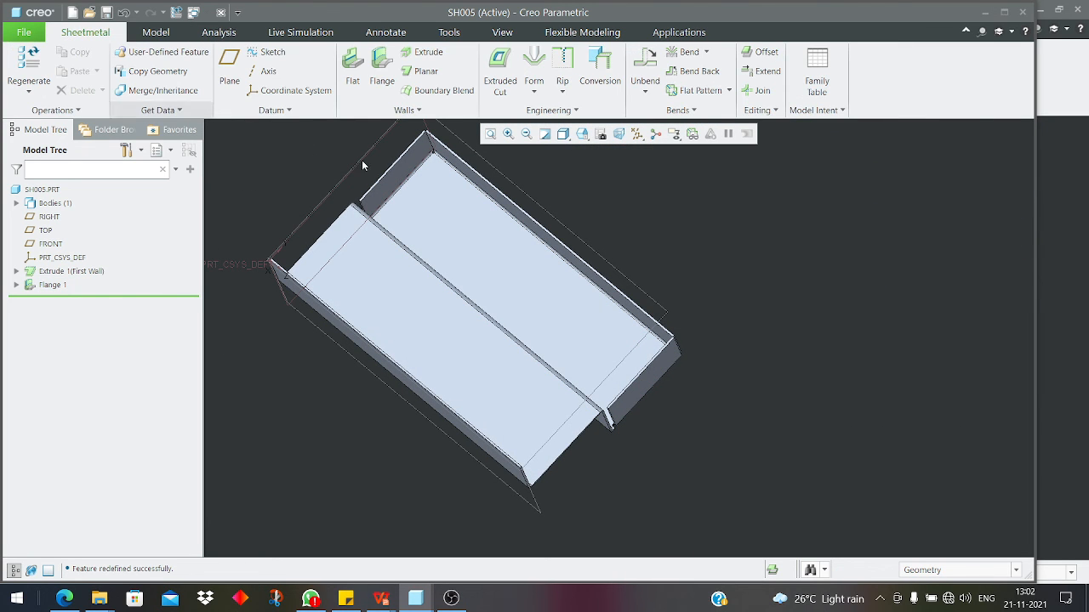
pyautogui.click(639, 94)
pyautogui.click(586, 108)
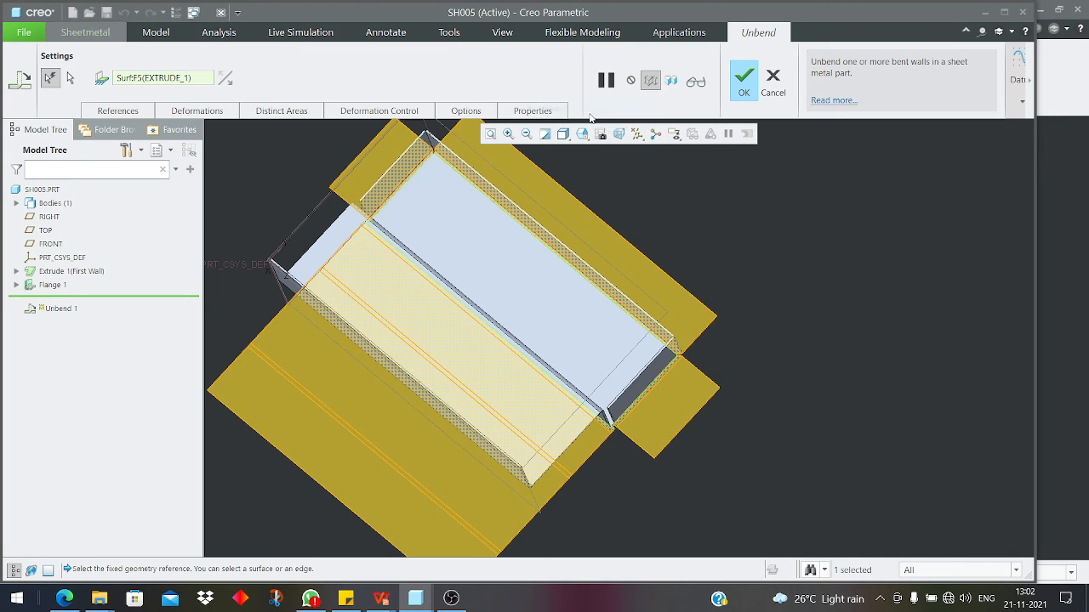
pyautogui.click(749, 91)
pyautogui.moveTo(792, 260); pyautogui.dragTo(527, 306, button='middle')
pyautogui.click(527, 306)
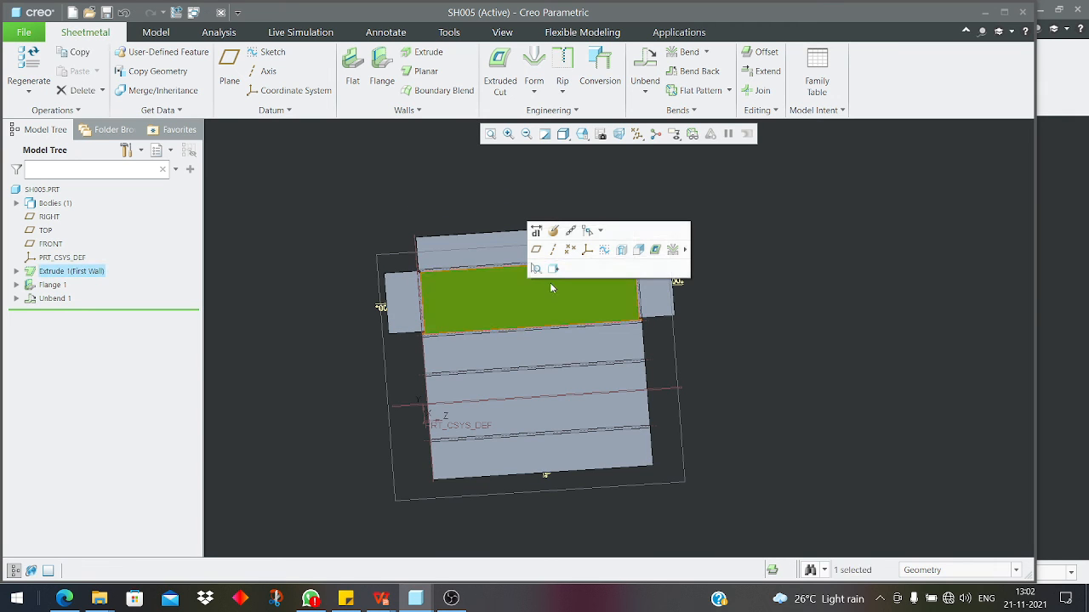
pyautogui.click(753, 311)
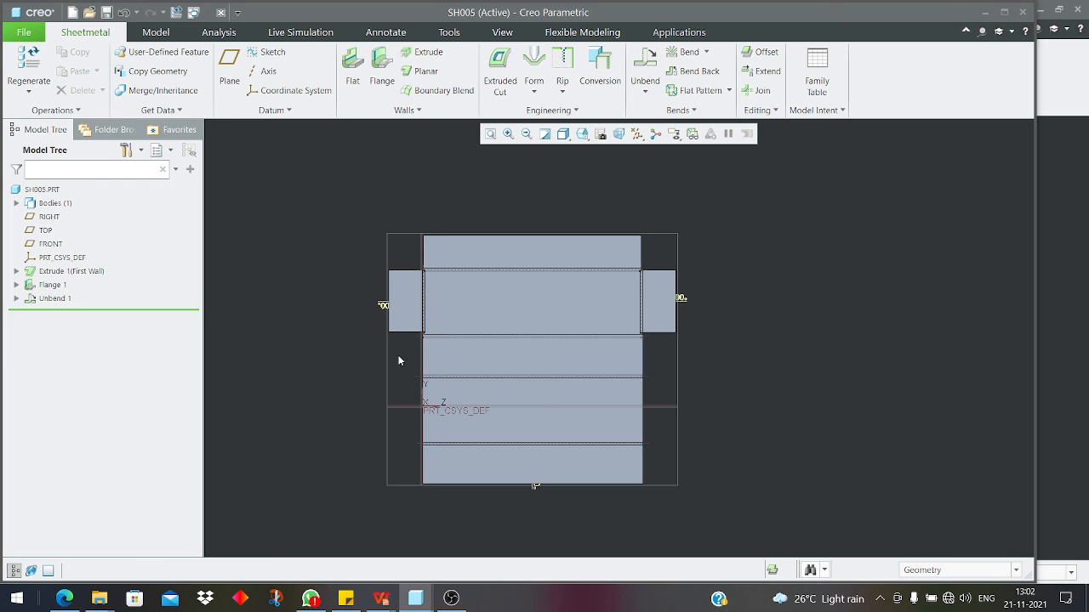
pyautogui.moveTo(462, 324); pyautogui.dragTo(426, 281, button='middle')
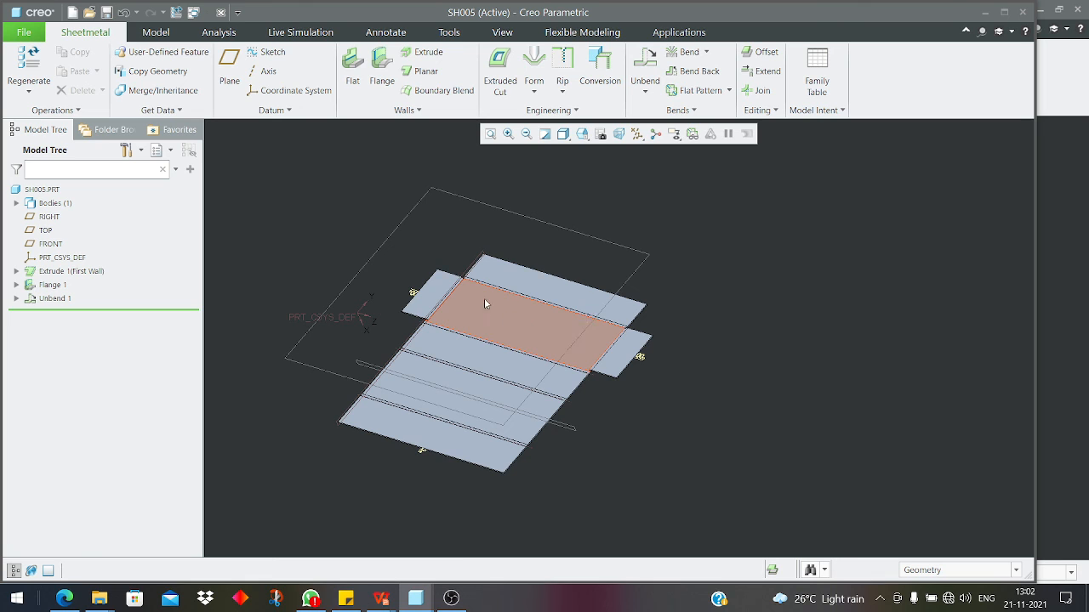
pyautogui.moveTo(488, 378); pyautogui.dragTo(449, 349, button='middle')
# - Switch to the CS.pptx presentation in WPS Office to review the agenda slide, and return to Creo Parametric
pyautogui.moveTo(381, 598)
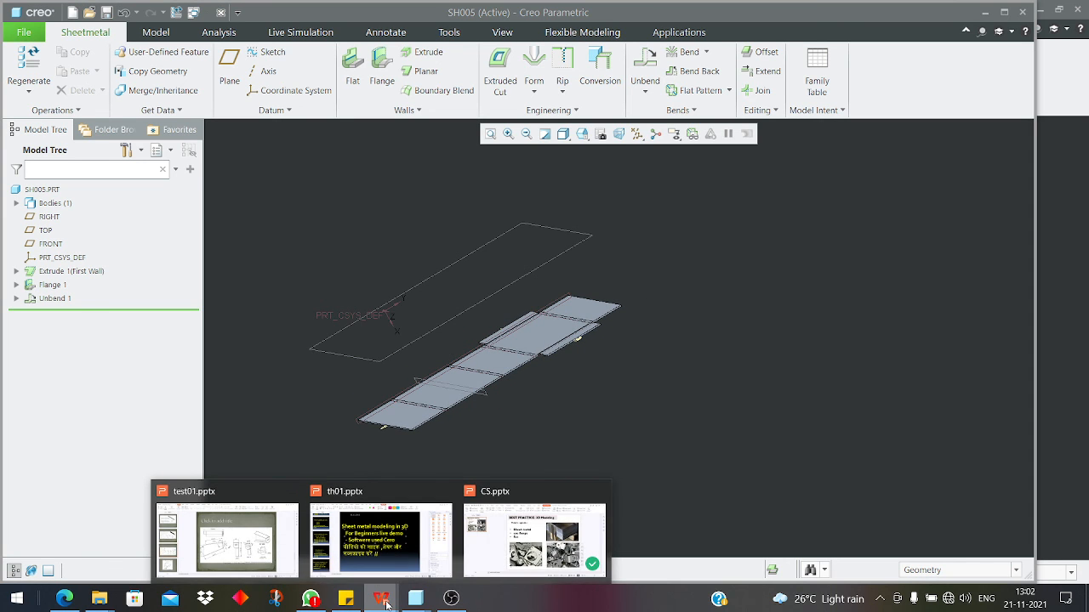
pyautogui.click(481, 567)
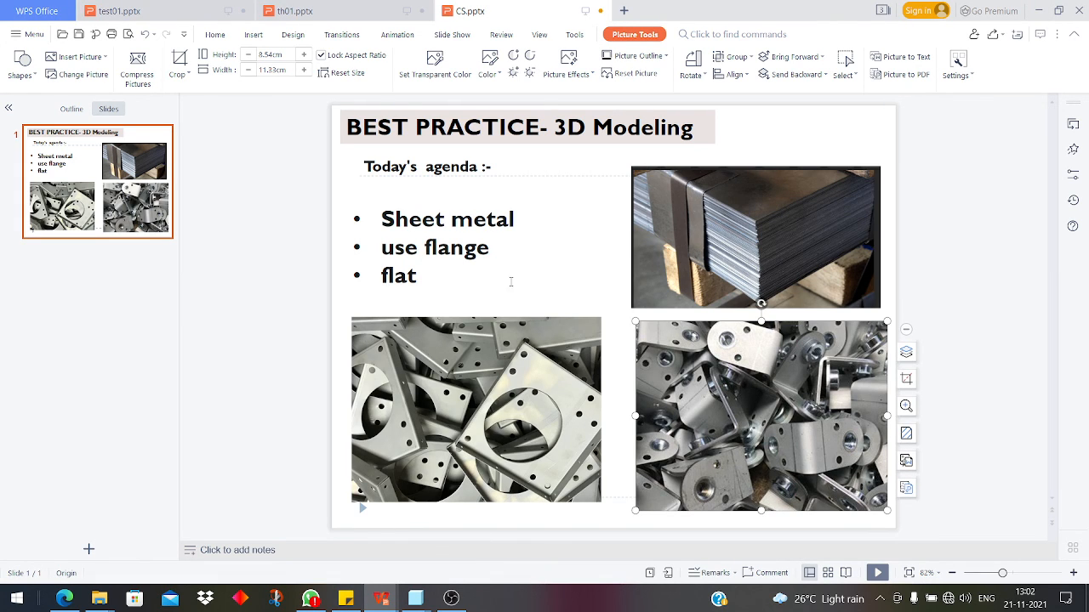
pyautogui.click(1037, 11)
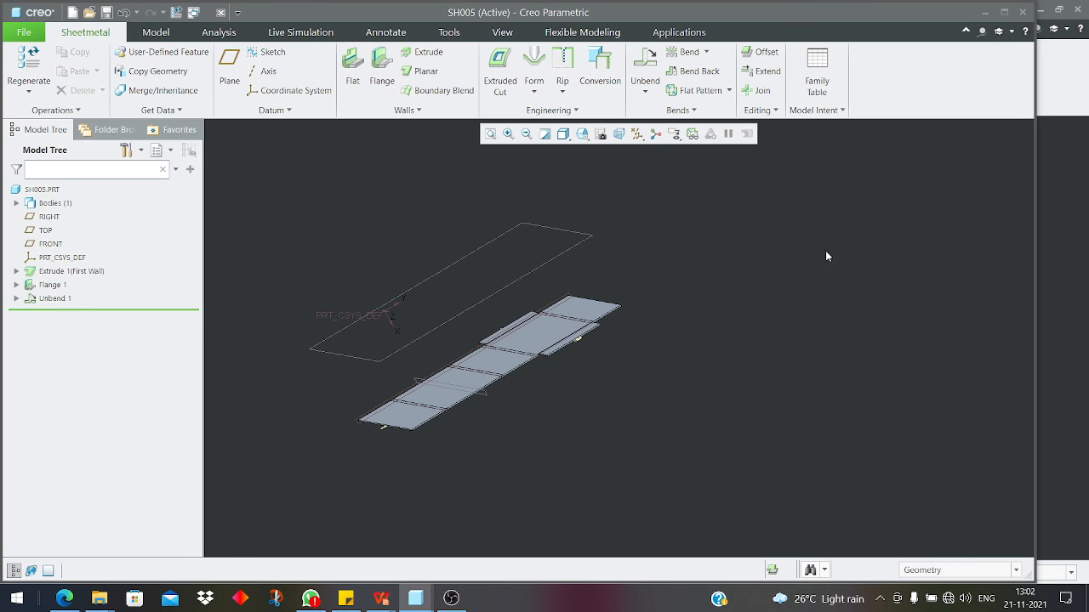
# - Reopen the Unbend feature's definition to review its flattening preview, and accept it
pyautogui.click(53, 299)
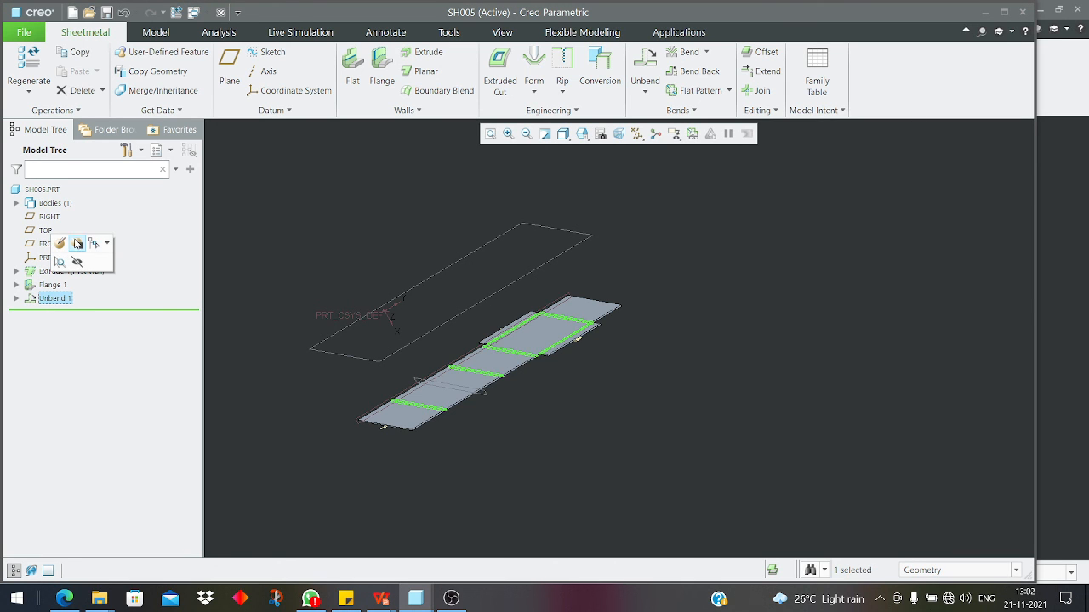
pyautogui.click(75, 244)
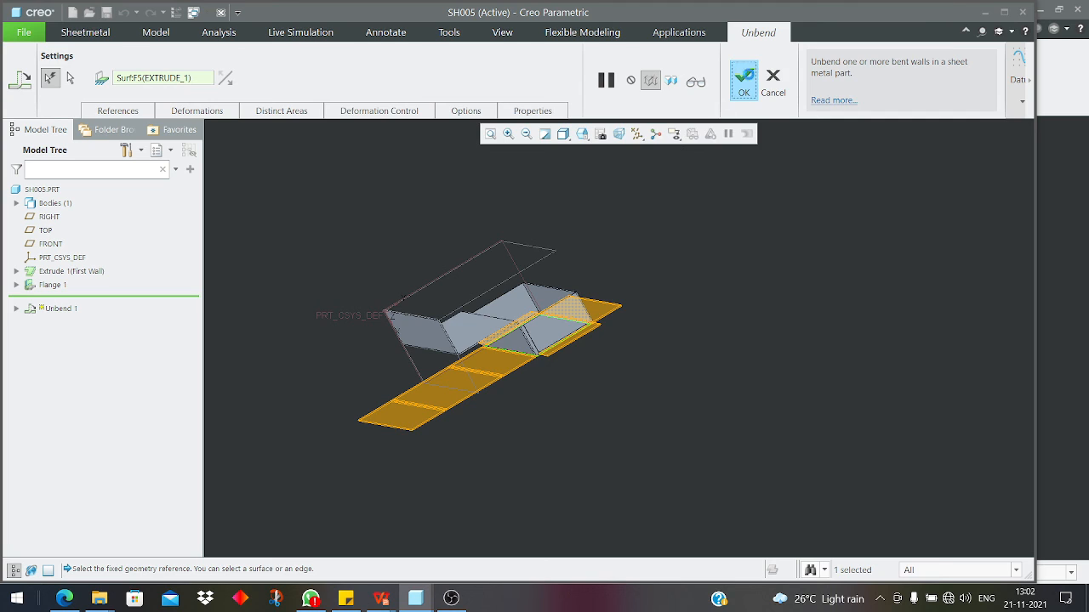
pyautogui.click(743, 78)
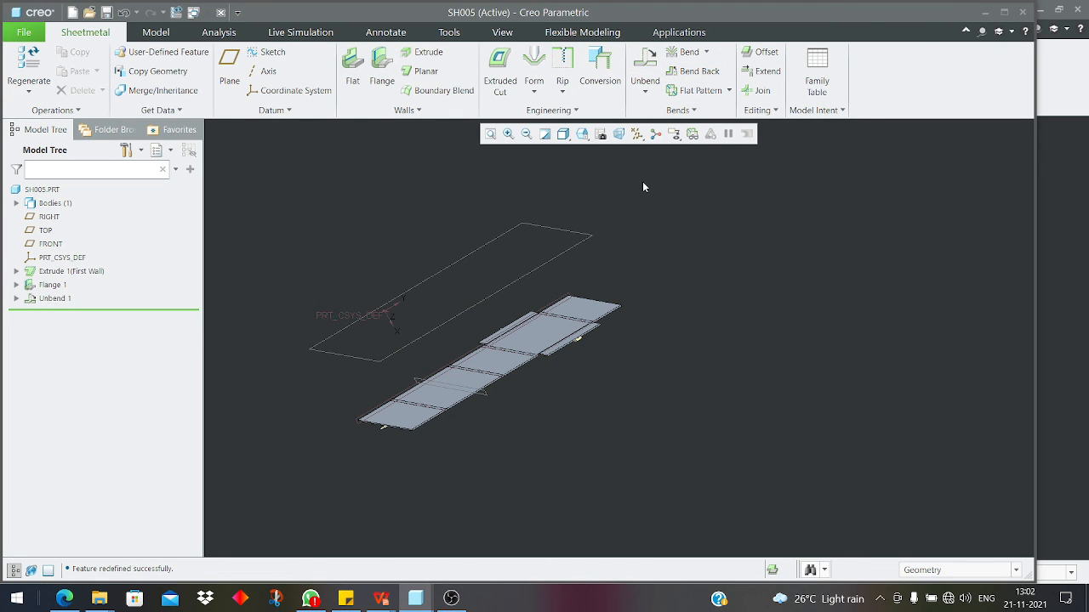
# - Bend the flattened part back to its formed shape with Bend Back, using the default fixed surface
pyautogui.click(692, 71)
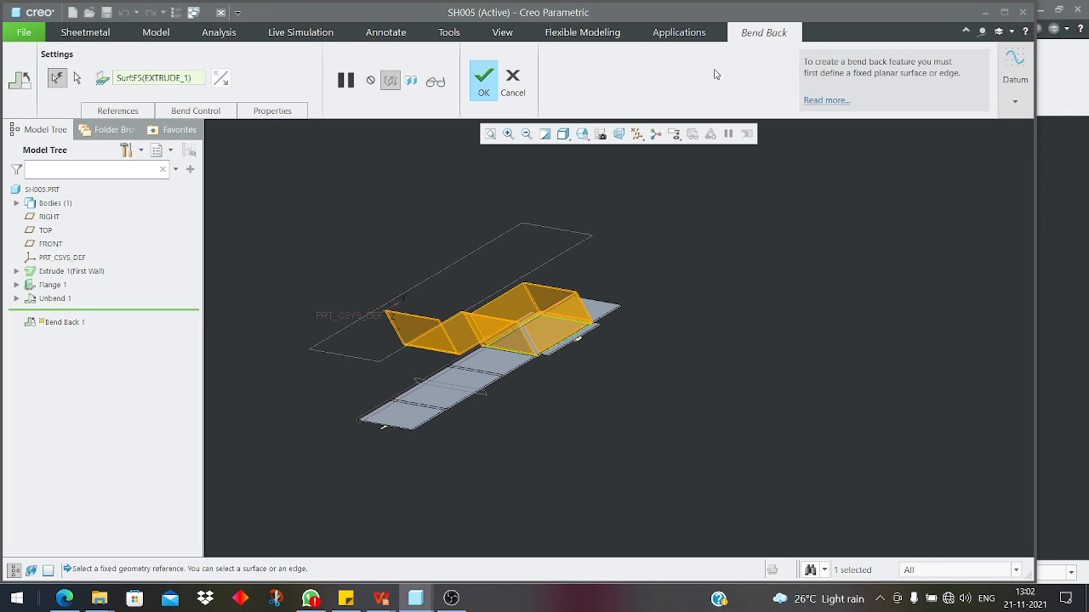
pyautogui.click(485, 84)
pyautogui.moveTo(644, 274); pyautogui.dragTo(442, 346, button='middle')
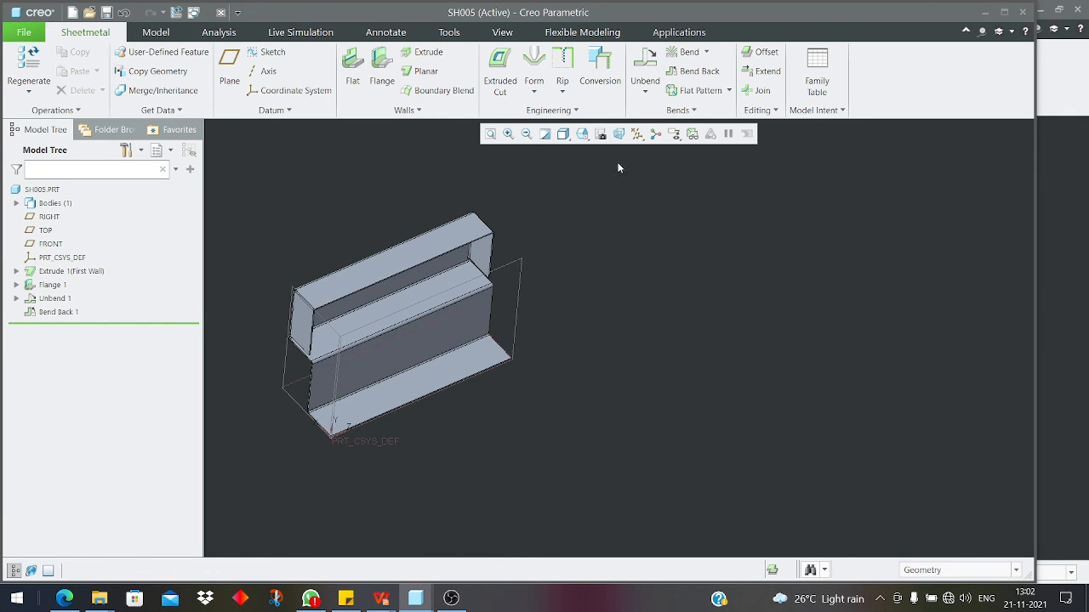
# - Hide all datum axes, points, coordinate systems and planes, and select the whole part
pyautogui.click(636, 136)
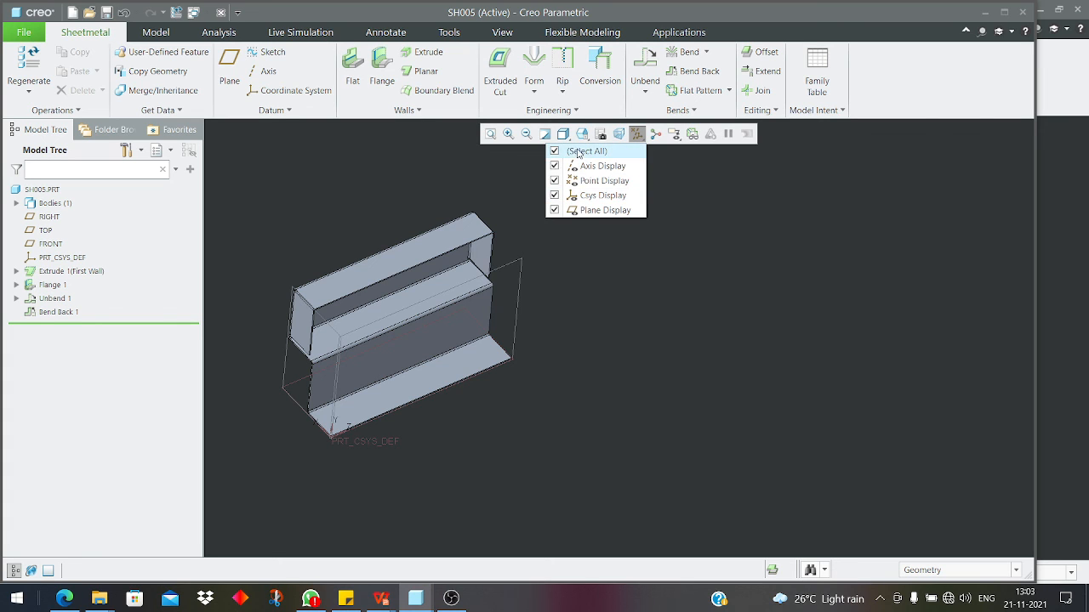
pyautogui.click(580, 151)
pyautogui.scroll(2, 689, 303)
pyautogui.scroll(-1, 486, 347)
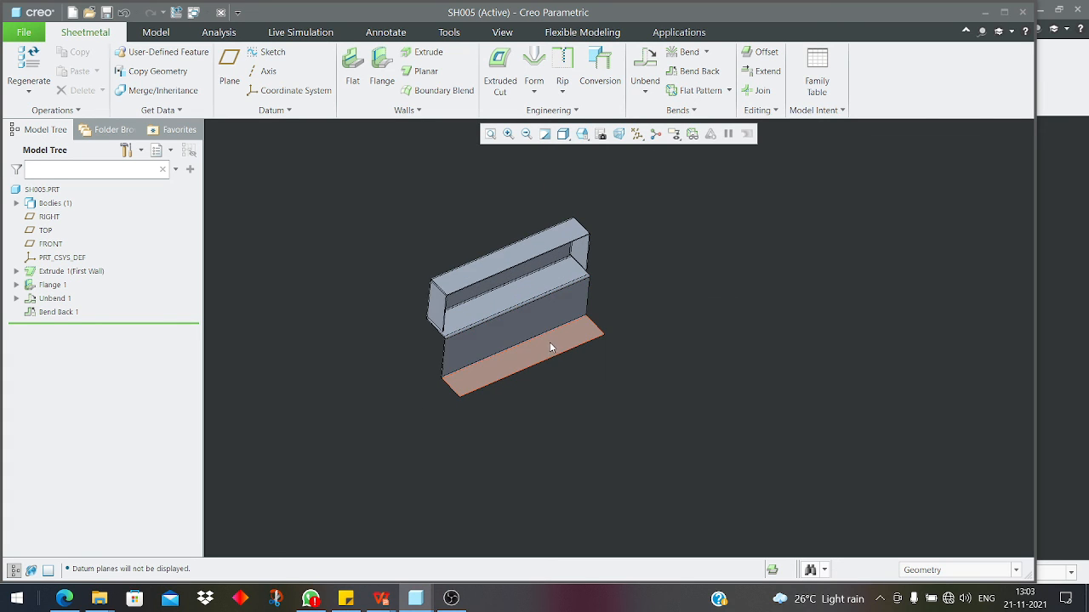
pyautogui.moveTo(357, 182); pyautogui.dragTo(664, 390)
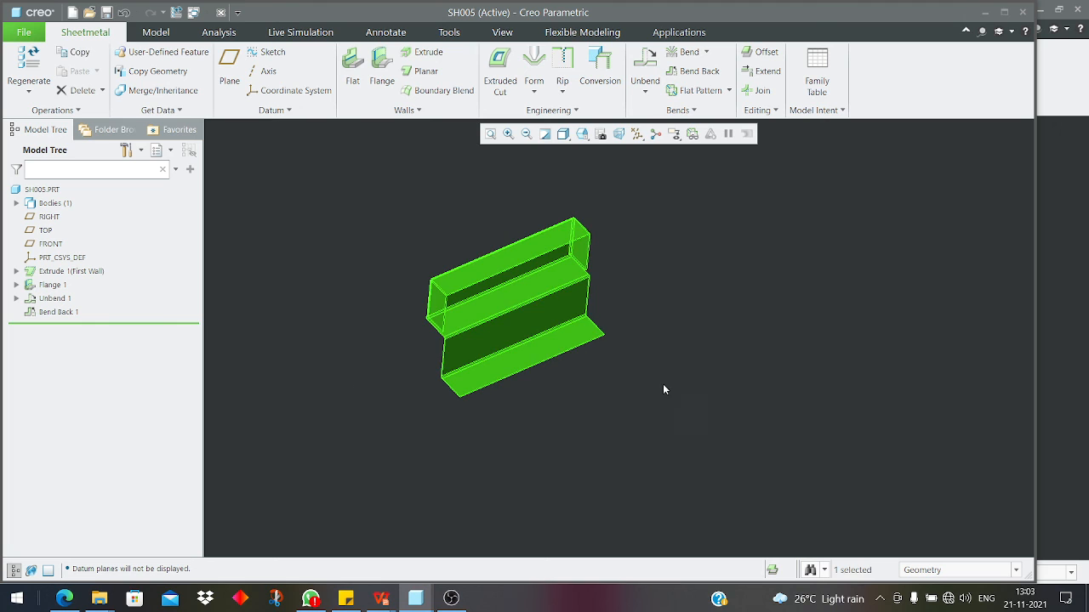
# - Apply a gold-coloured metal appearance from the std-metals library to the selected part
pyautogui.click(501, 31)
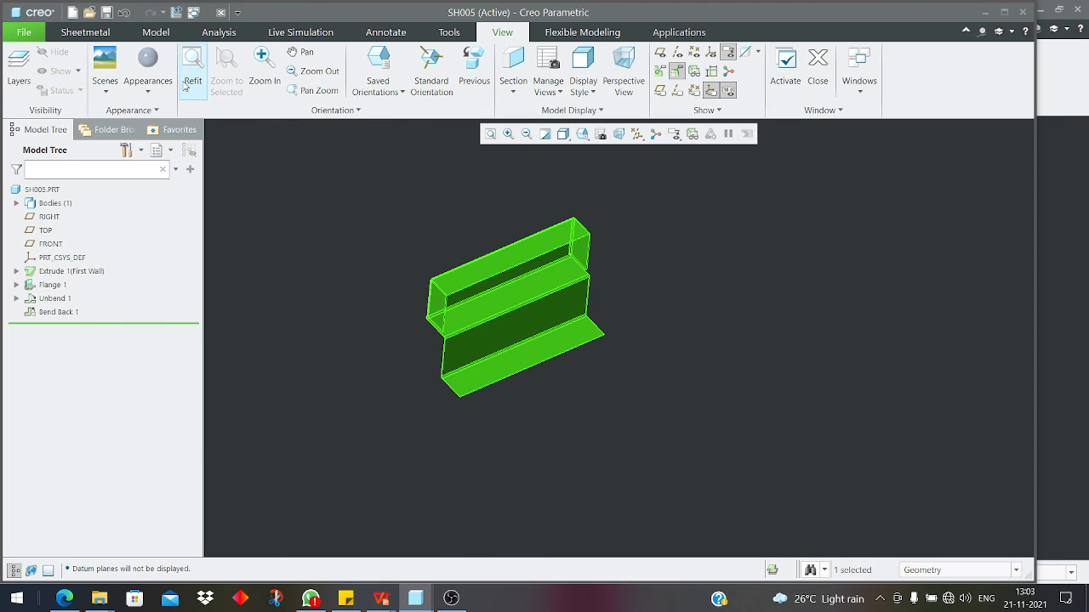
pyautogui.click(157, 87)
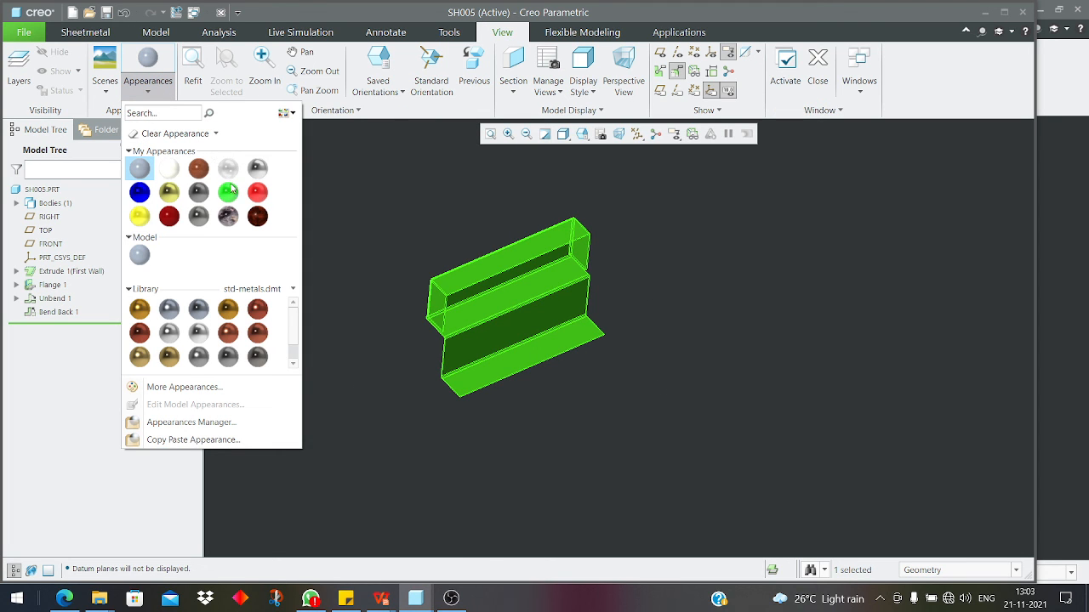
pyautogui.click(228, 309)
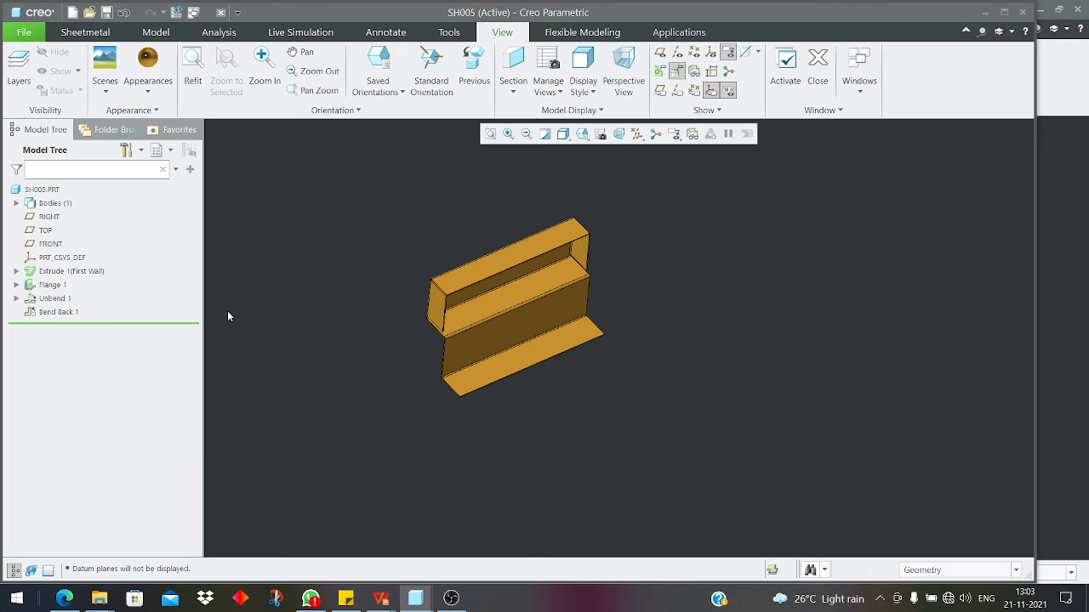
# - Reopen the flange's definition to review its shape sketch at the end of the wall, and accept the sketch and the feature
pyautogui.moveTo(389, 248); pyautogui.dragTo(514, 273, button='middle')
pyautogui.moveTo(595, 253)
pyautogui.mouseDown(button='middle')
pyautogui.moveTo(340, 376)
pyautogui.moveTo(372, 369)
pyautogui.moveTo(360, 340)
pyautogui.mouseUp(button='middle')
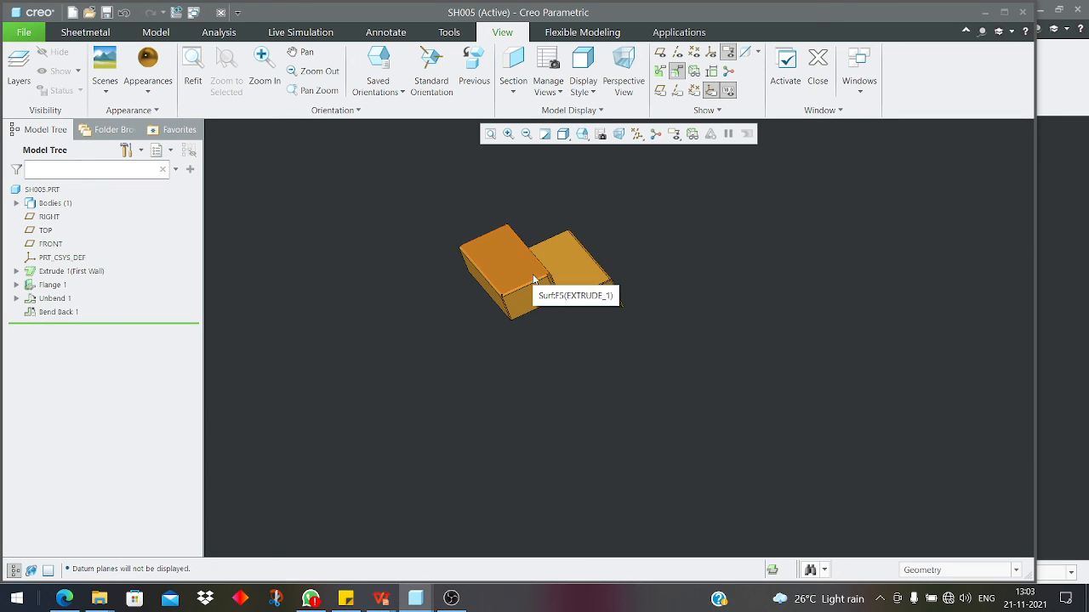
pyautogui.scroll(2, 522, 262)
pyautogui.moveTo(521, 269); pyautogui.dragTo(429, 412, button='middle')
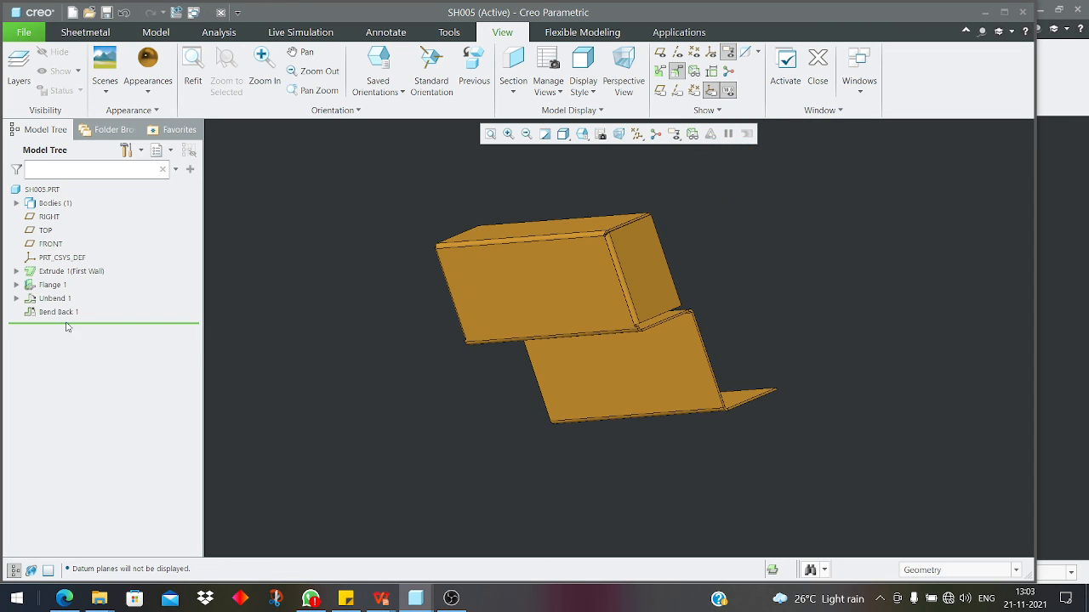
pyautogui.click(49, 286)
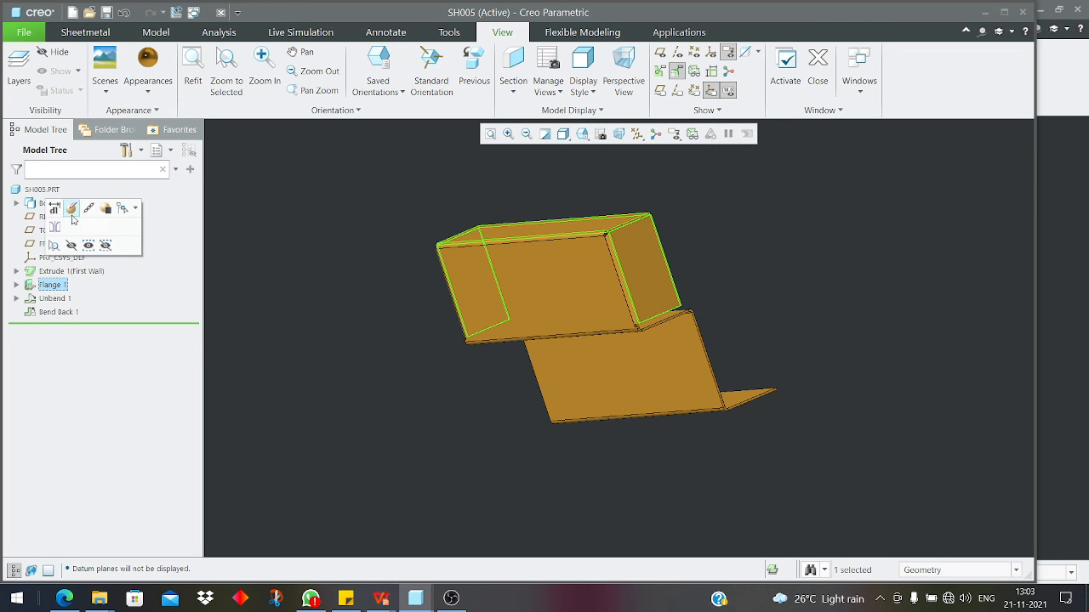
pyautogui.click(74, 212)
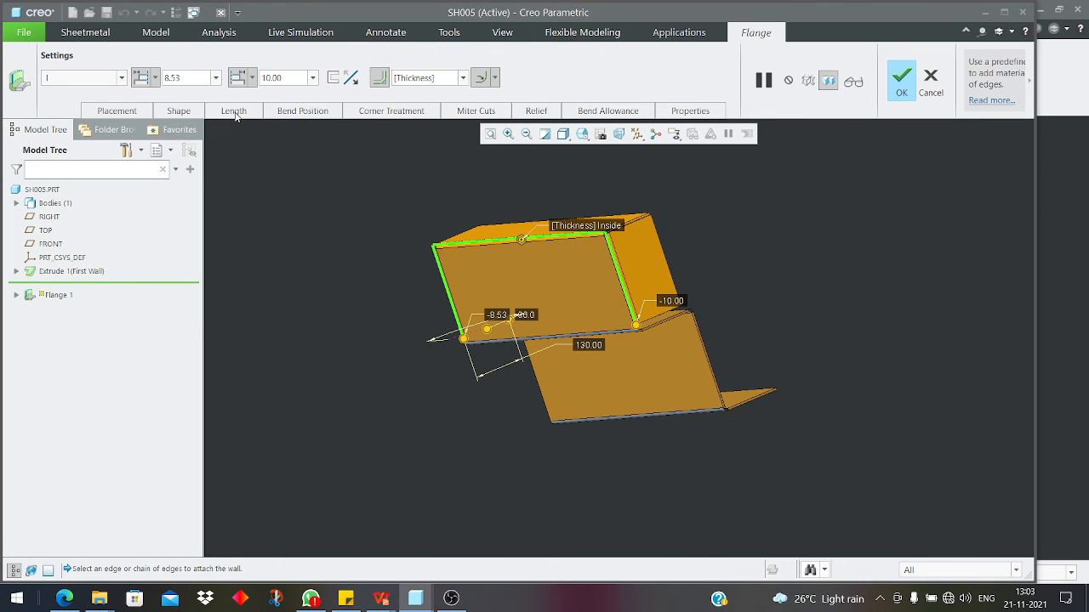
pyautogui.click(182, 114)
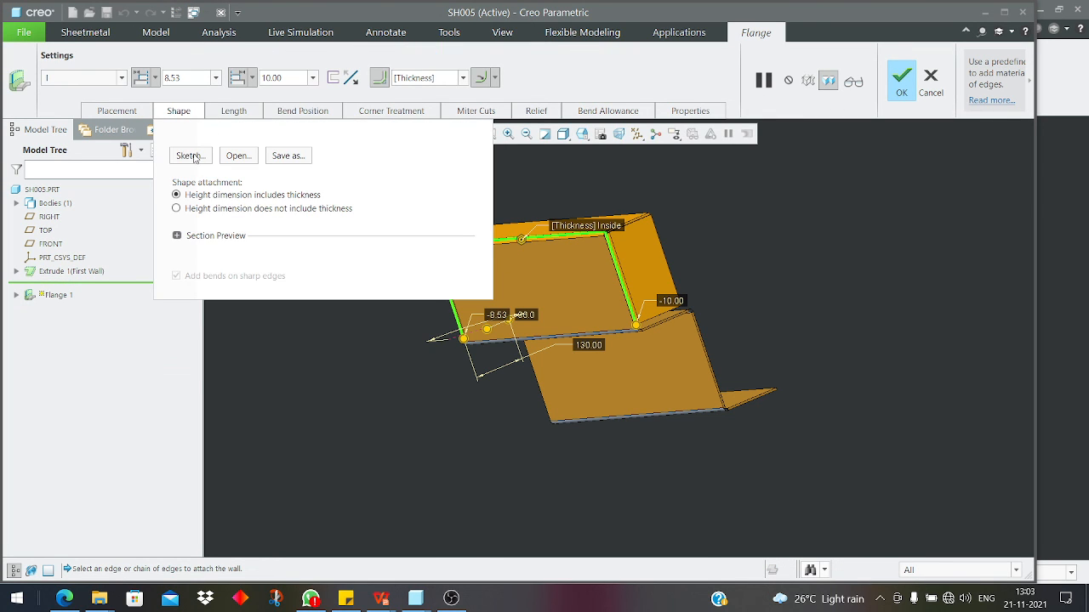
pyautogui.click(189, 156)
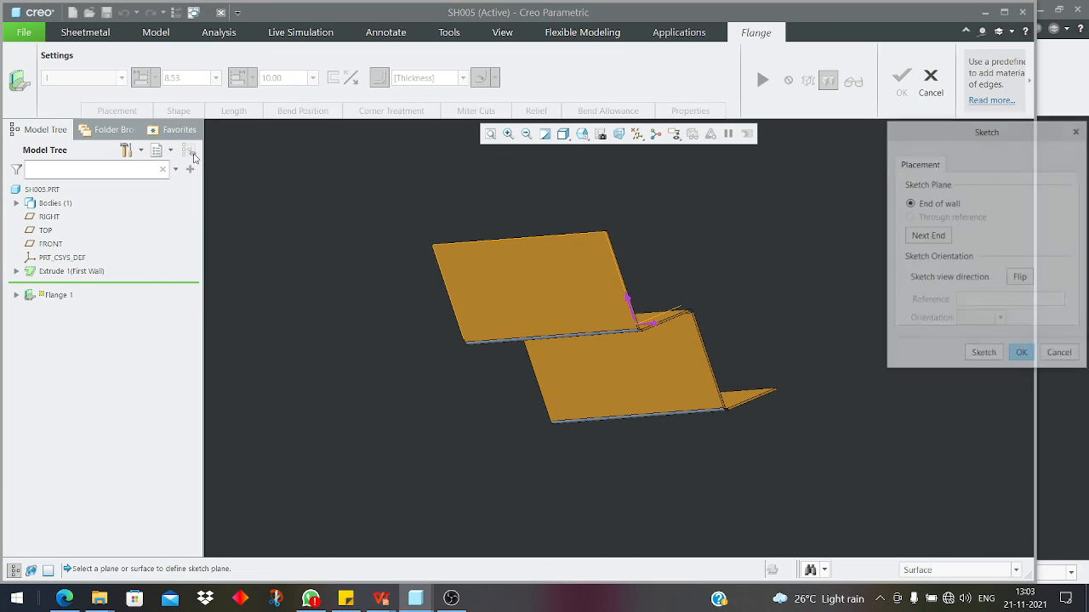
pyautogui.click(994, 354)
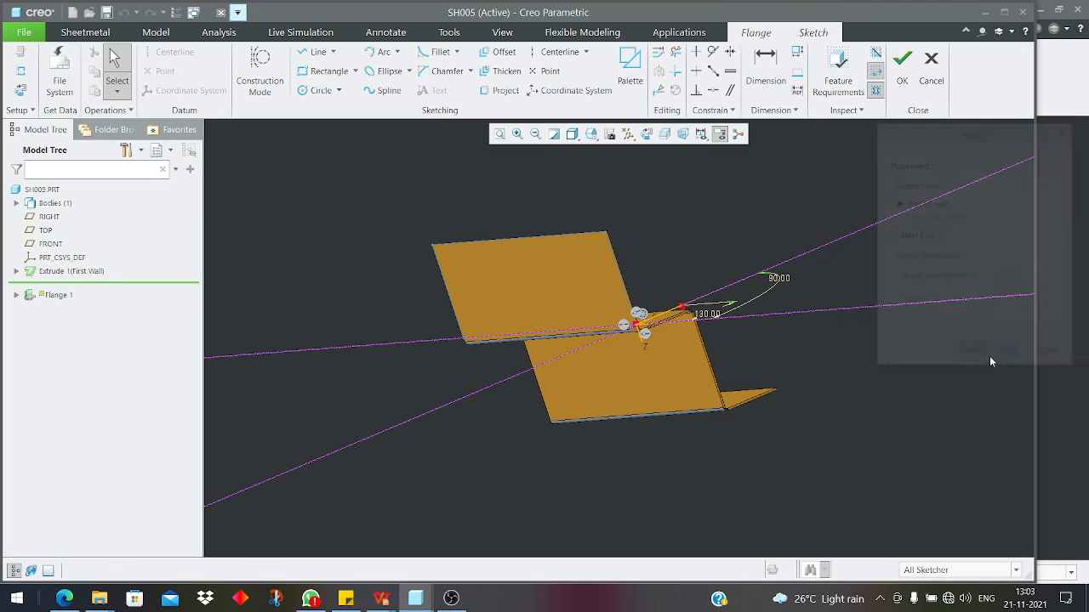
pyautogui.click(903, 68)
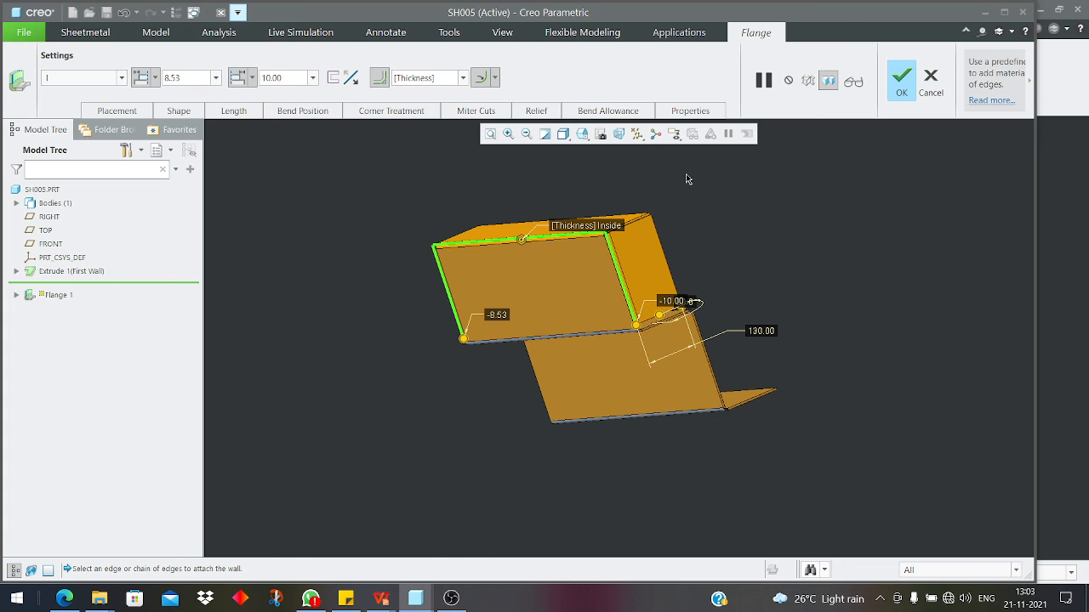
pyautogui.click(898, 94)
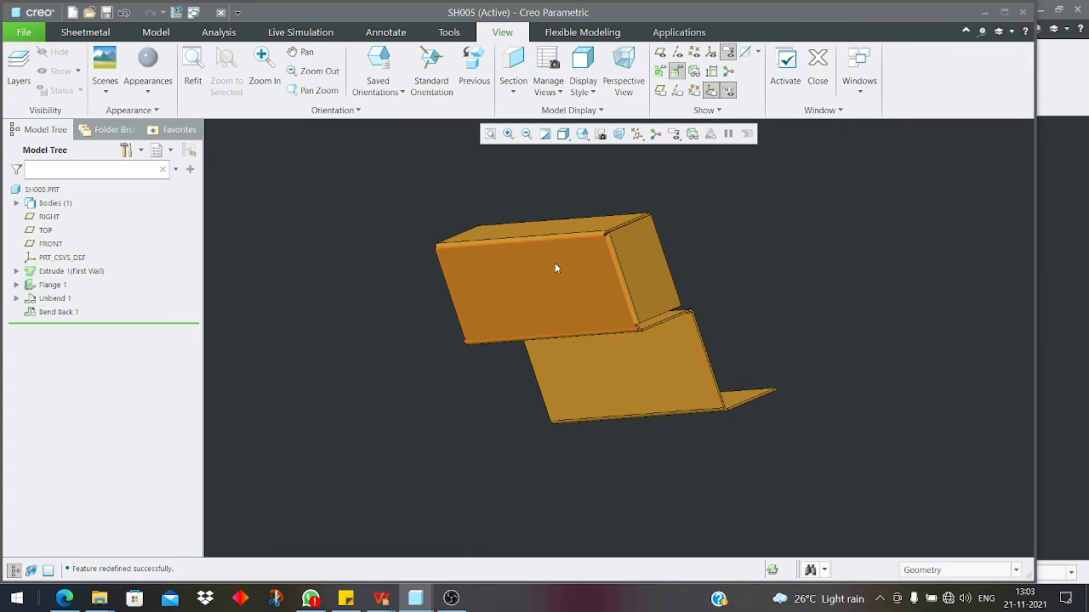
# - Review the flange's placement, length settings and profile sketch from the part's open side, accept the feature, and clear the selection
pyautogui.moveTo(555, 269); pyautogui.dragTo(493, 301, button='middle')
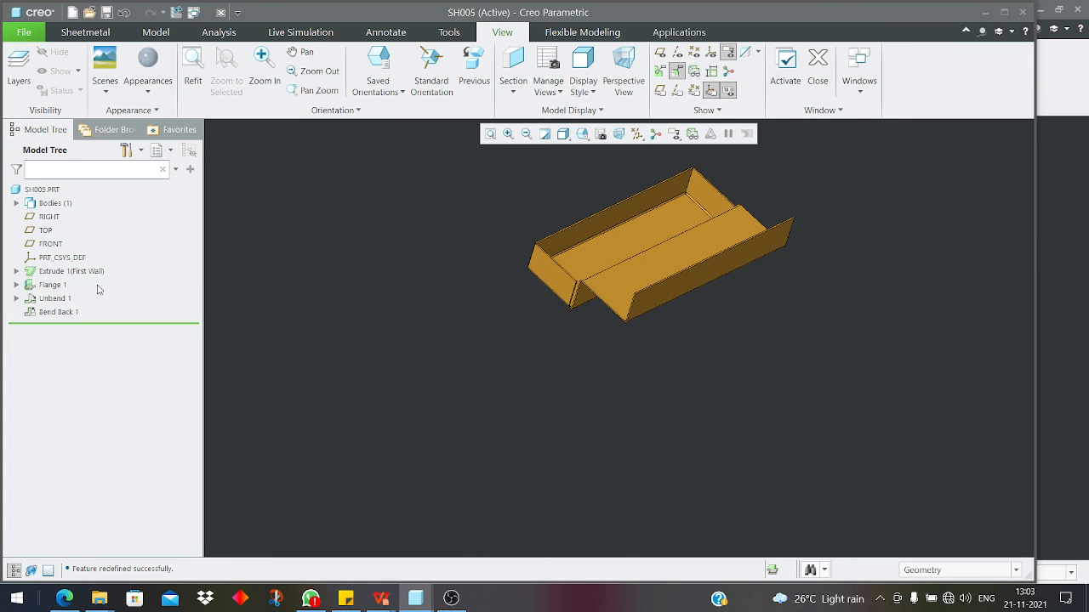
pyautogui.click(53, 289)
pyautogui.click(81, 214)
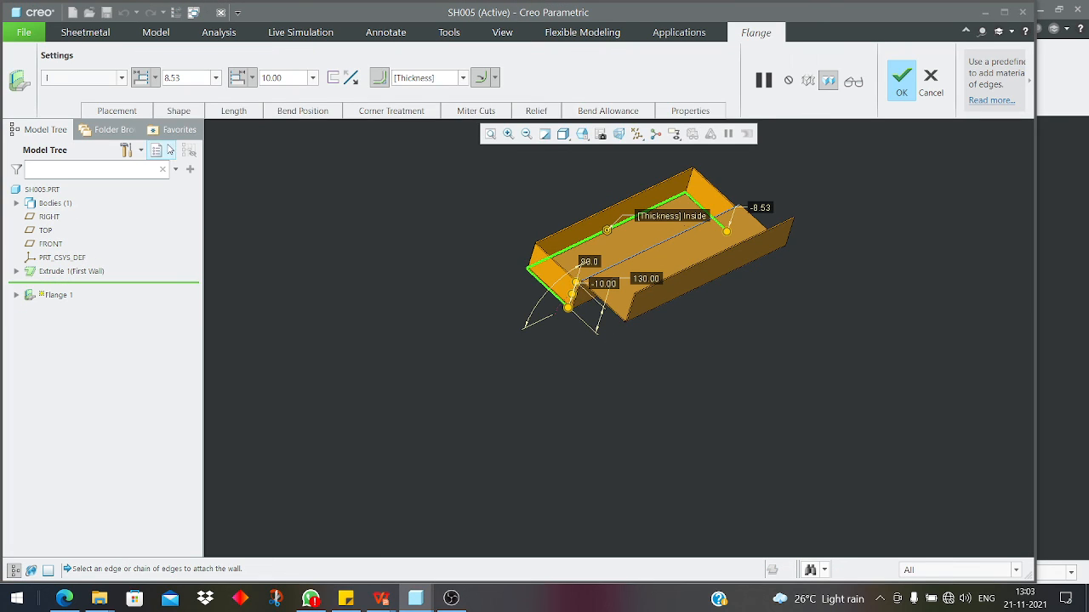
pyautogui.click(114, 118)
pyautogui.click(223, 116)
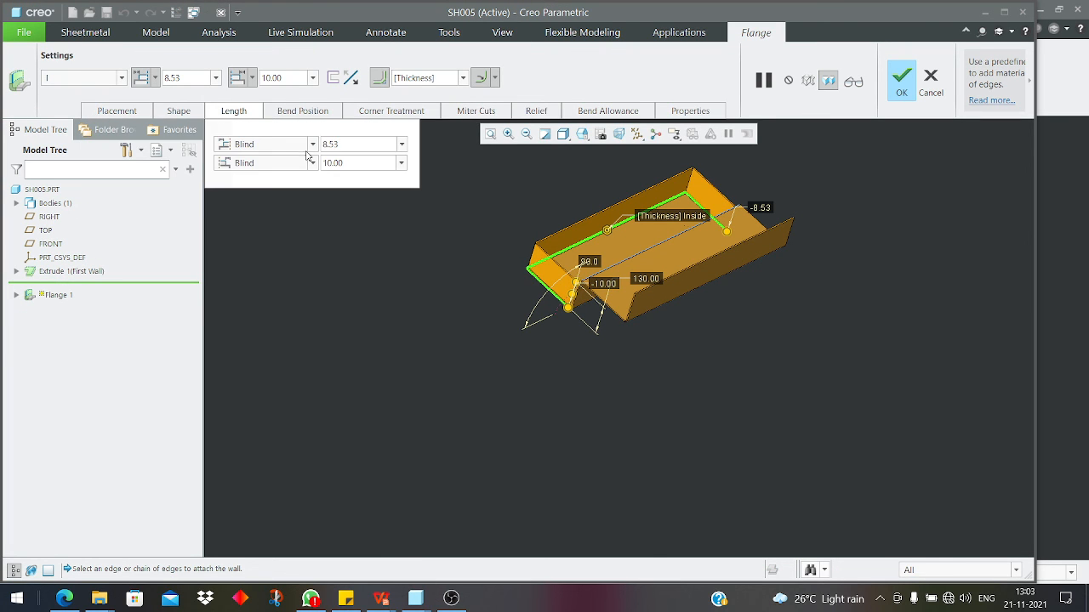
pyautogui.click(179, 110)
pyautogui.click(201, 155)
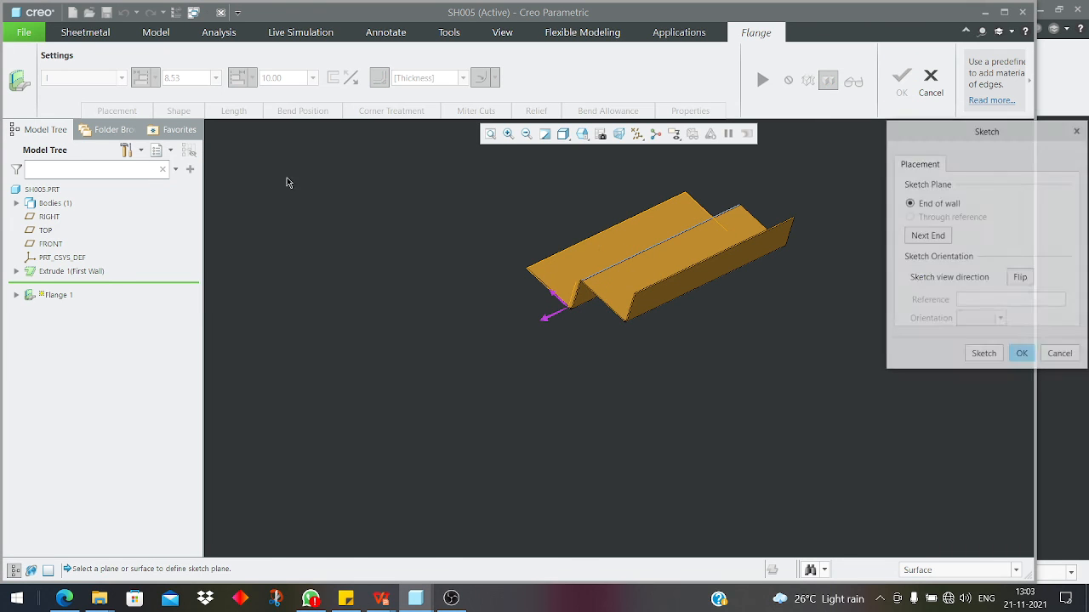
pyautogui.click(984, 354)
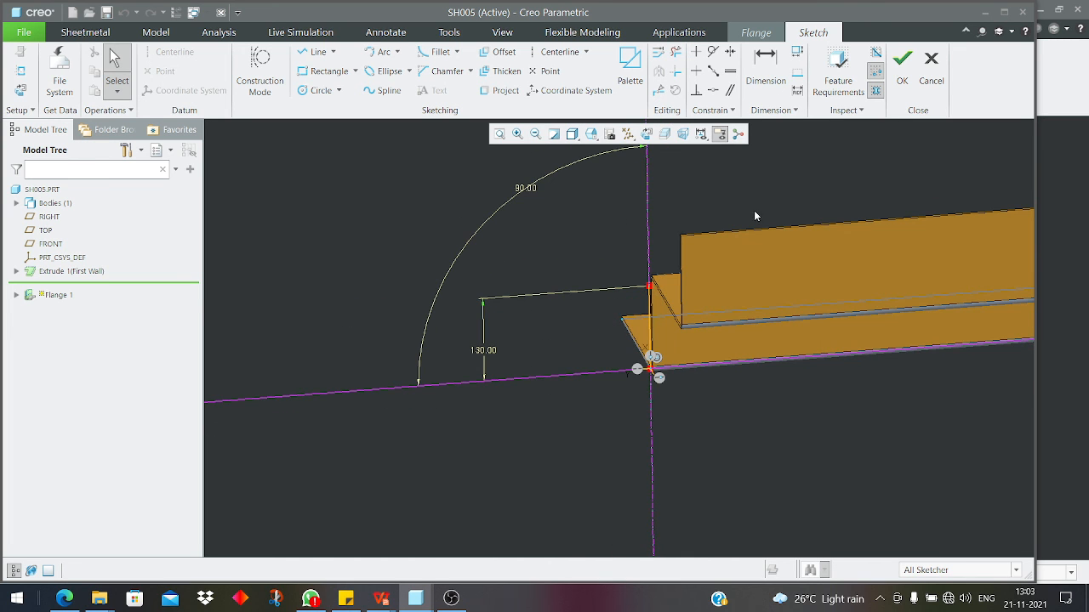
pyautogui.click(899, 81)
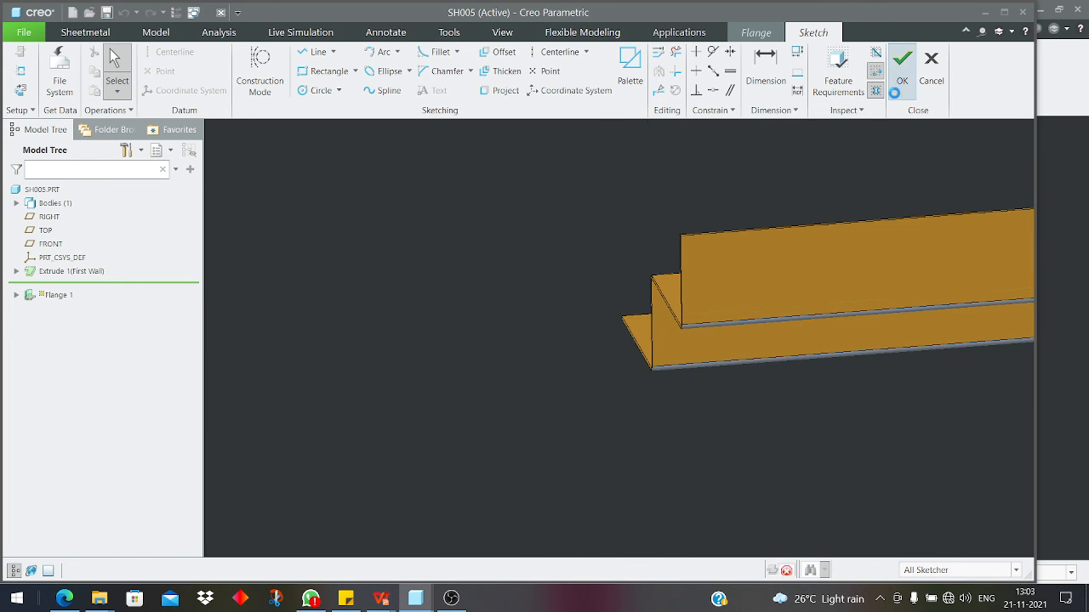
pyautogui.middleClick(537, 194)
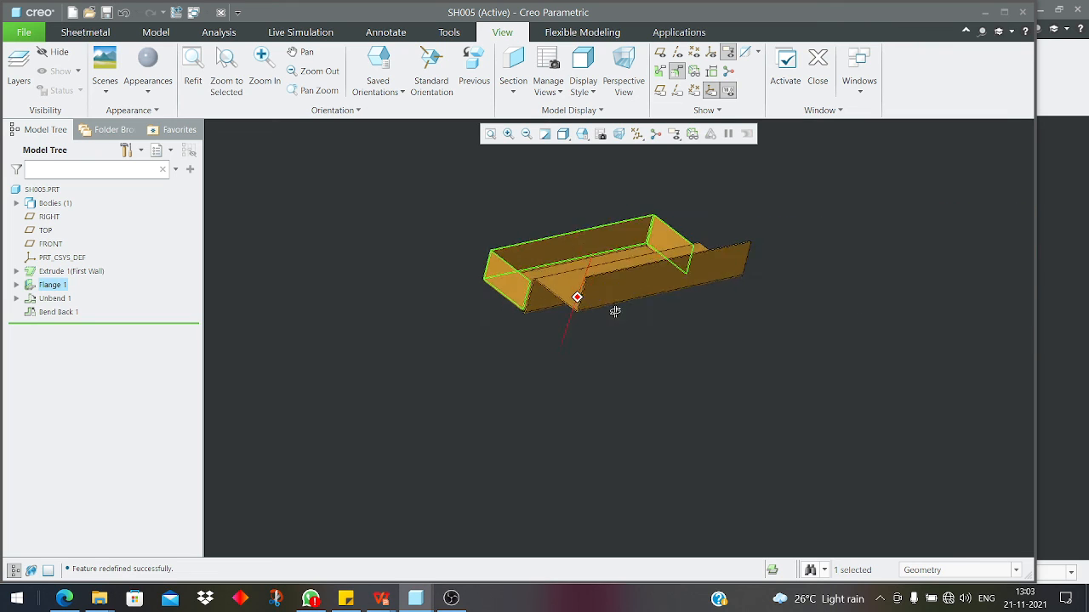
pyautogui.click(554, 359)
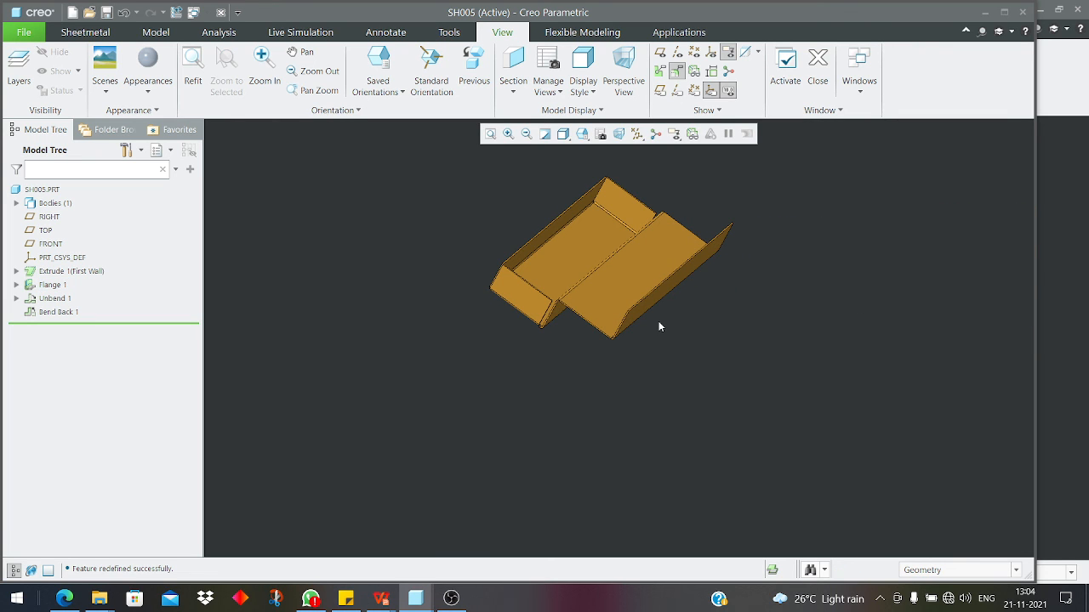